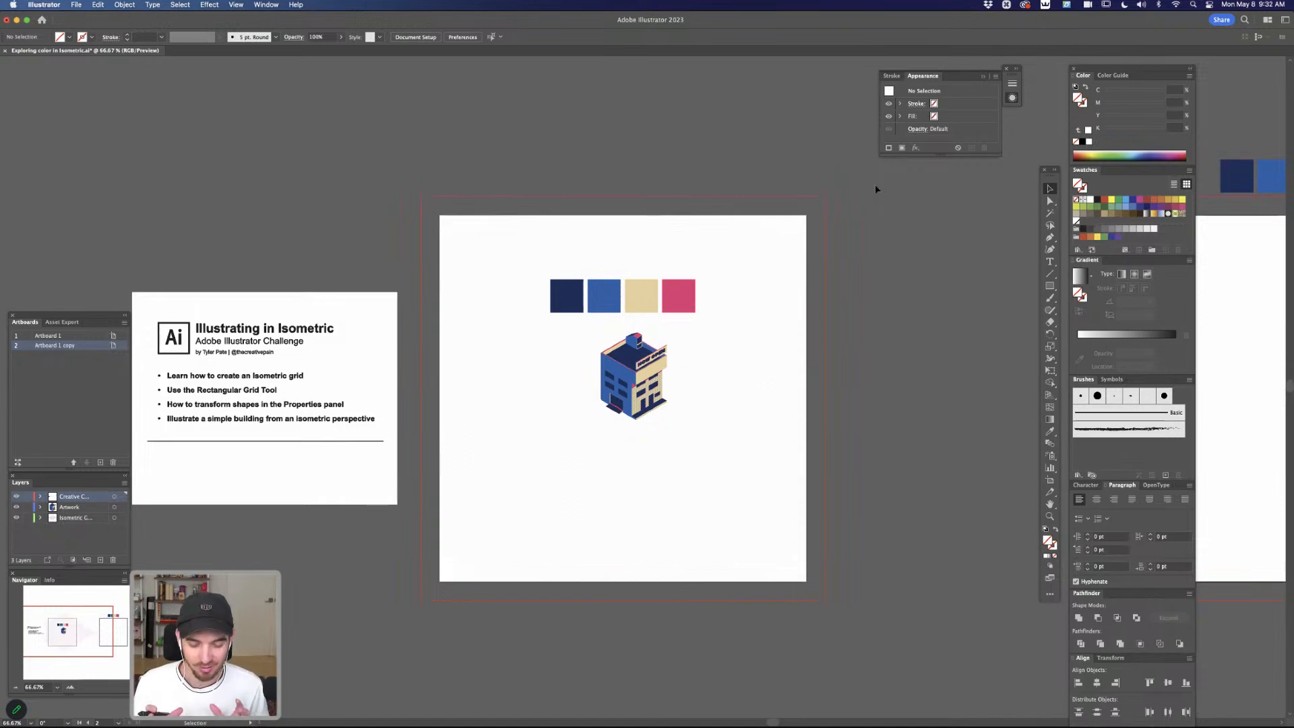
# Examine the finished isometric building up close and inspect its construction against the isometric grid in outline view
pyautogui.click(854, 360)
pyautogui.click(876, 574)
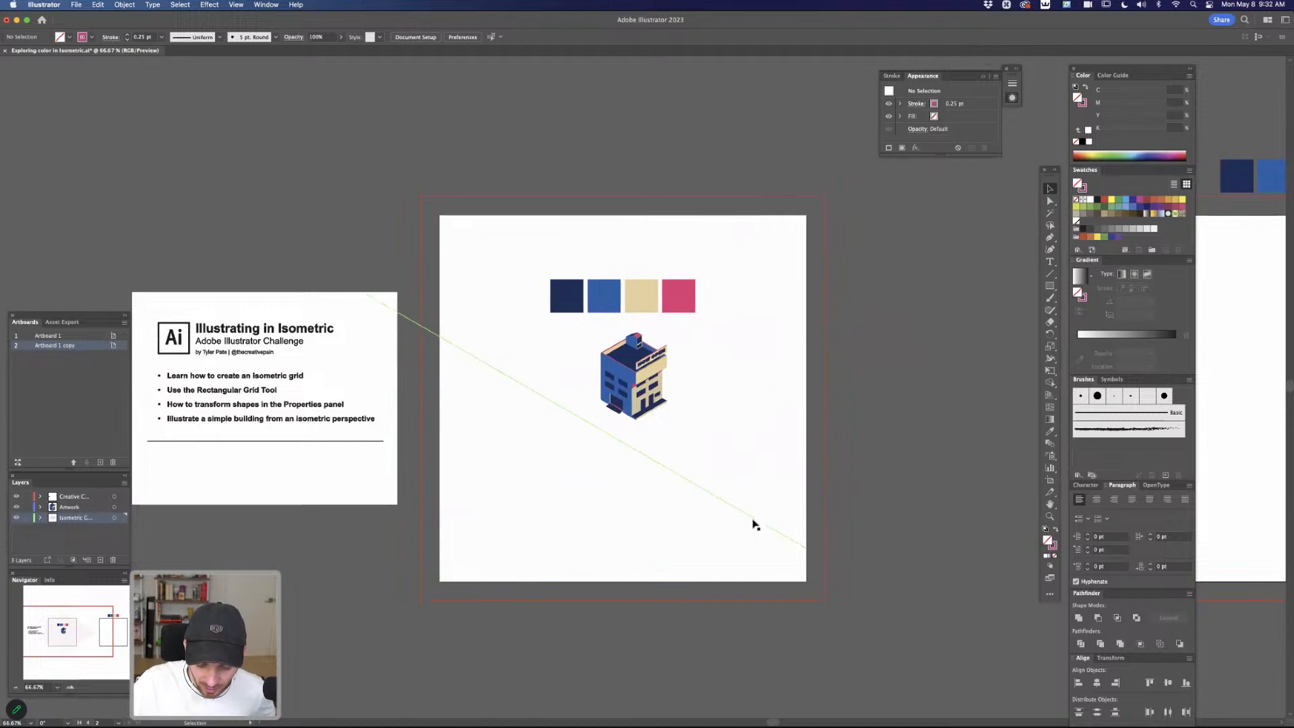
pyautogui.press('super+equal')
pyautogui.press('super+equal')
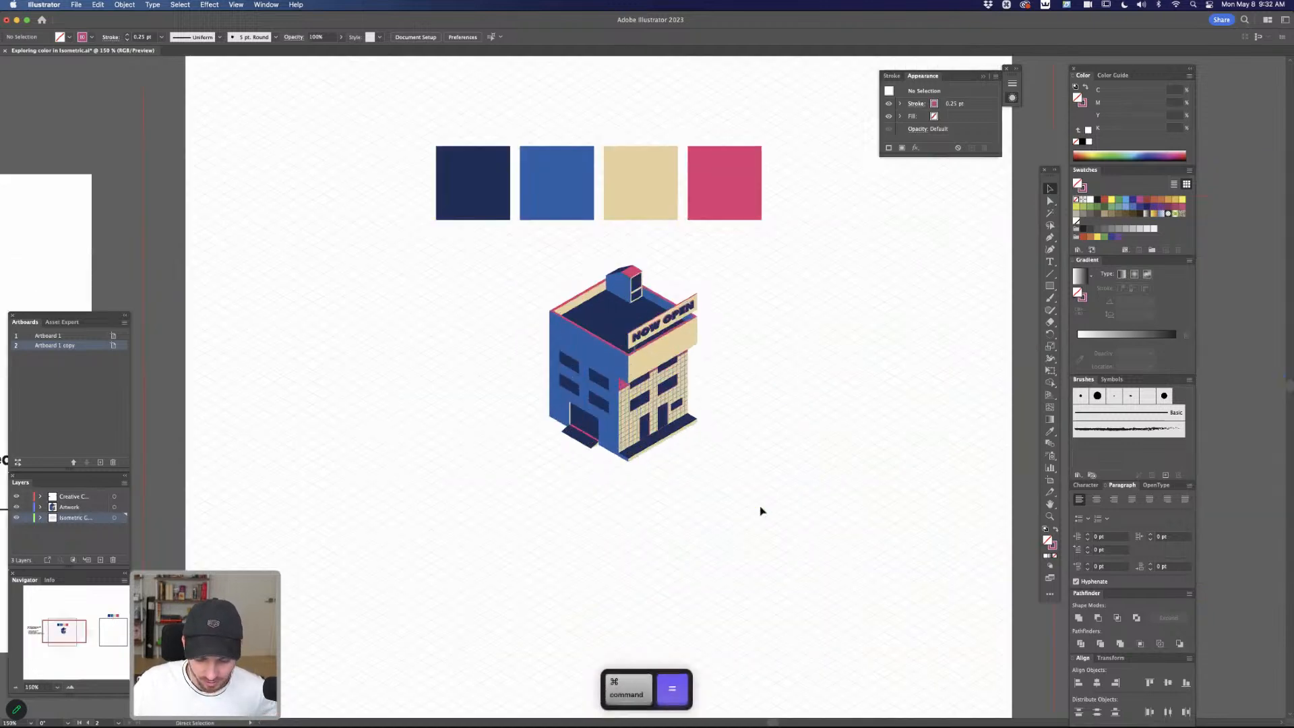
pyautogui.press('super+equal')
pyautogui.press('space')
pyautogui.moveTo(771, 360); pyautogui.dragTo(768, 410)
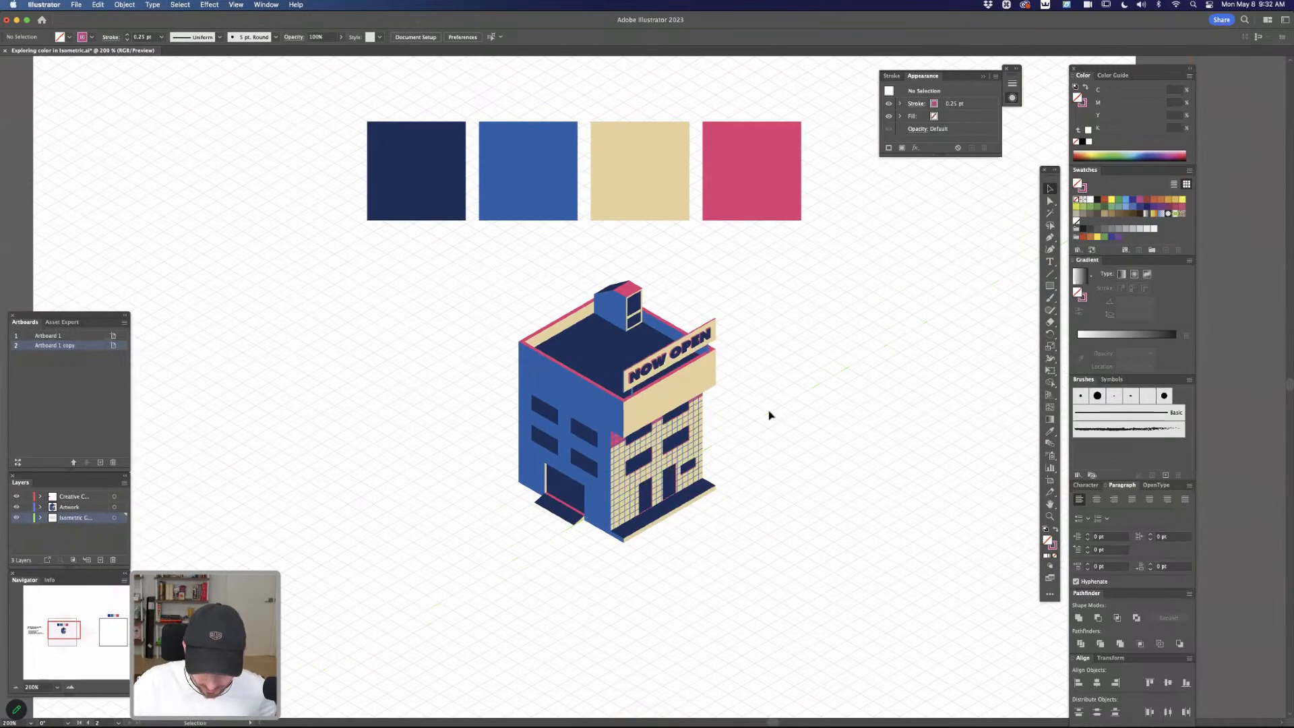
pyautogui.press('super')
pyautogui.press('super+y')
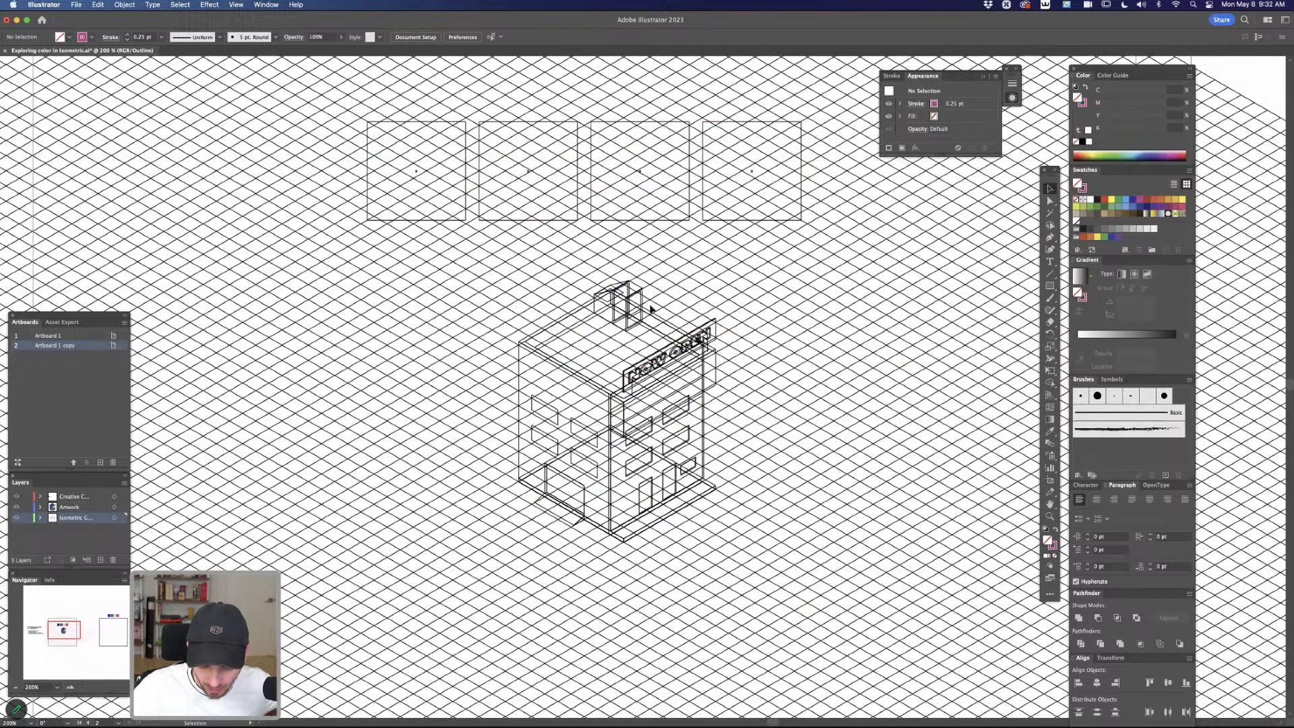
pyautogui.press('super+y')
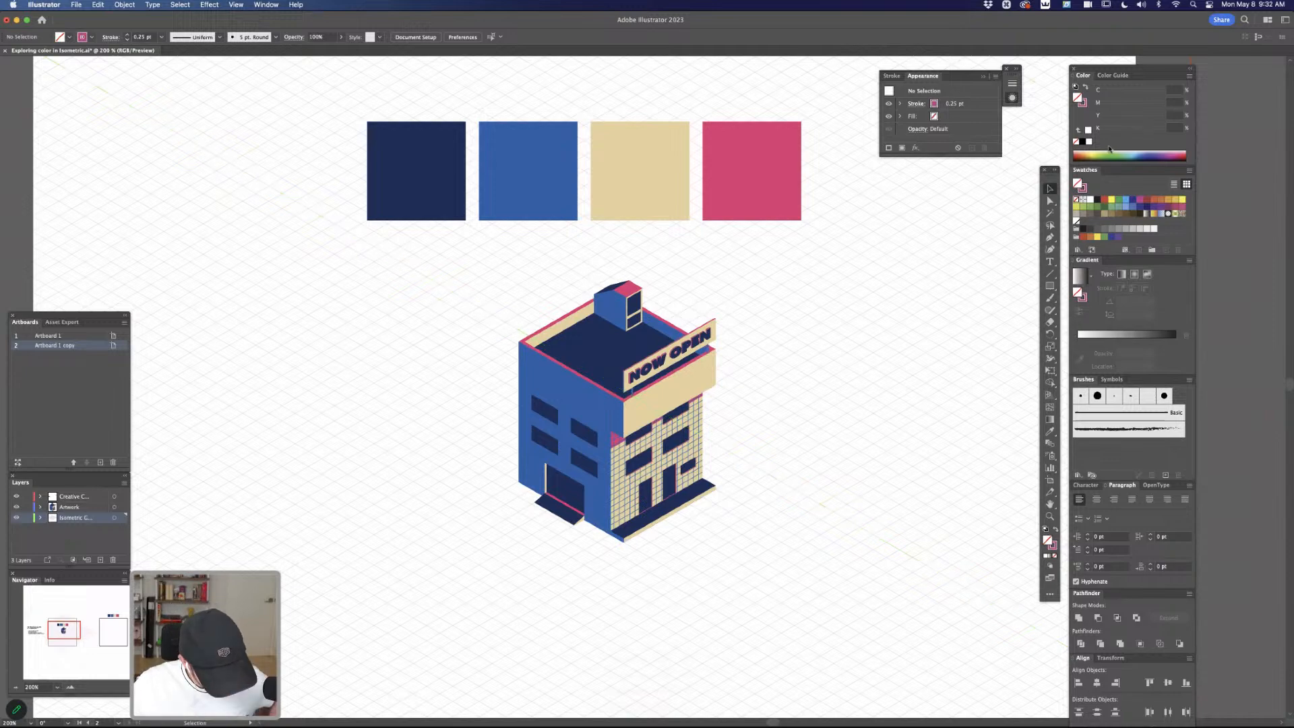
# Open the Rectangular Grid tool's options for a new grid on the blank artboard
pyautogui.press('super+minus')
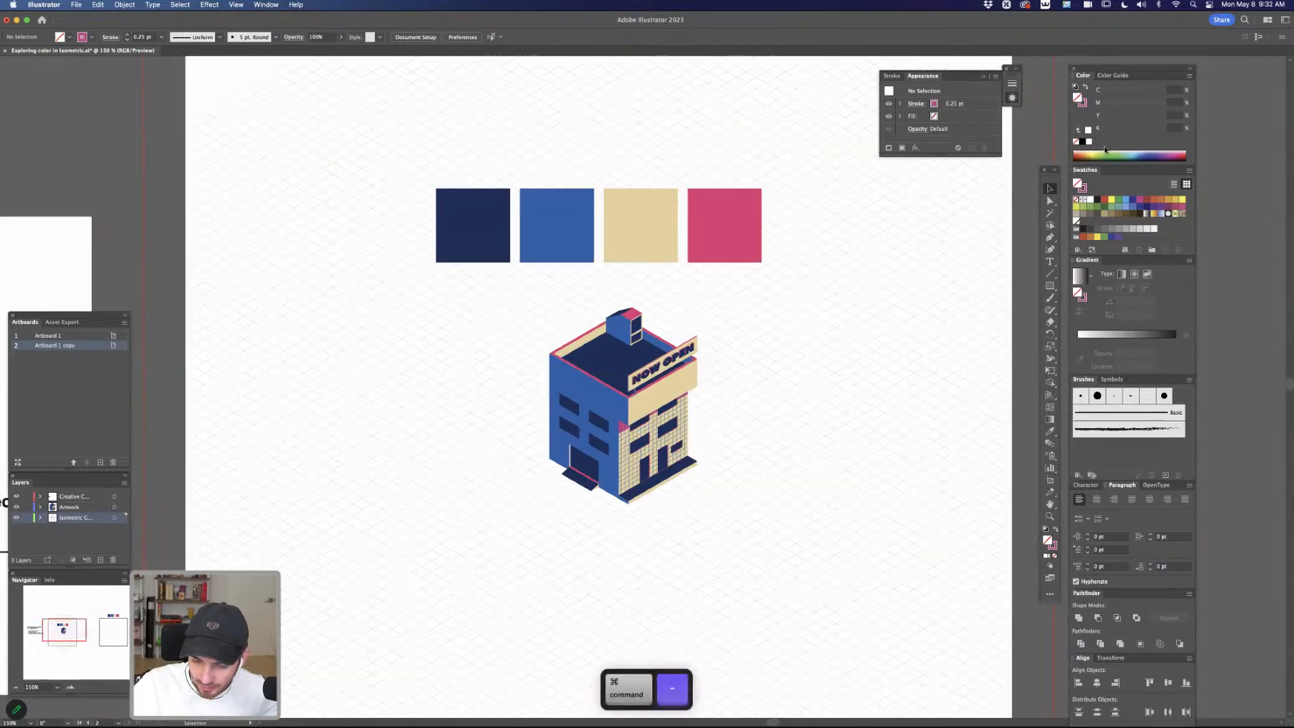
pyautogui.press('super+minus')
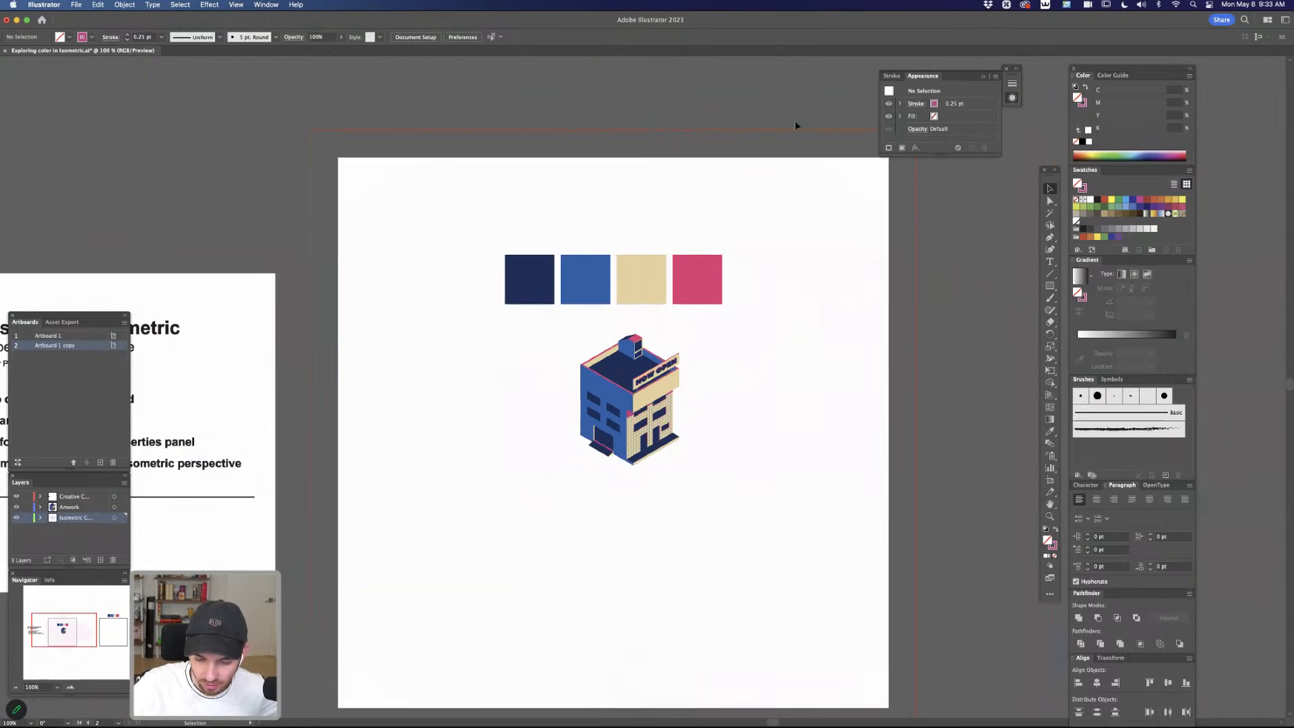
pyautogui.press('space')
pyautogui.moveTo(916, 494); pyautogui.dragTo(441, 399)
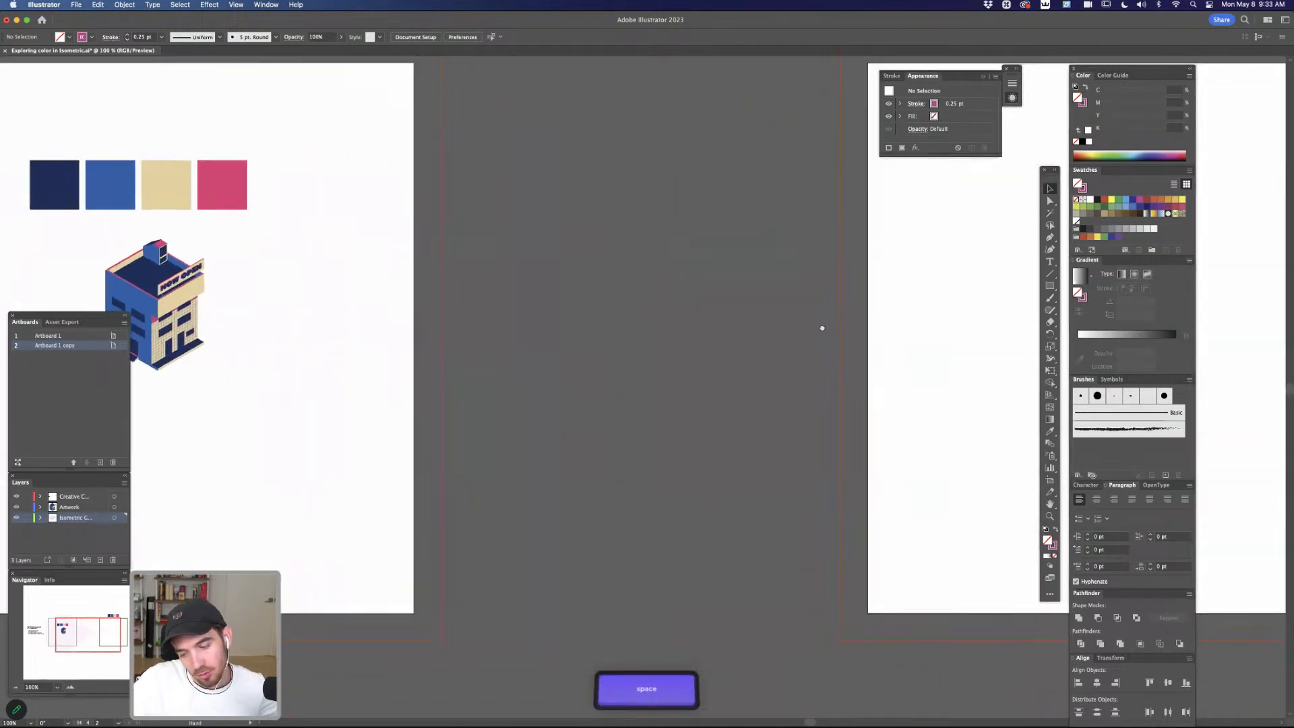
pyautogui.moveTo(881, 325); pyautogui.dragTo(390, 372)
pyautogui.moveTo(823, 438); pyautogui.dragTo(820, 419)
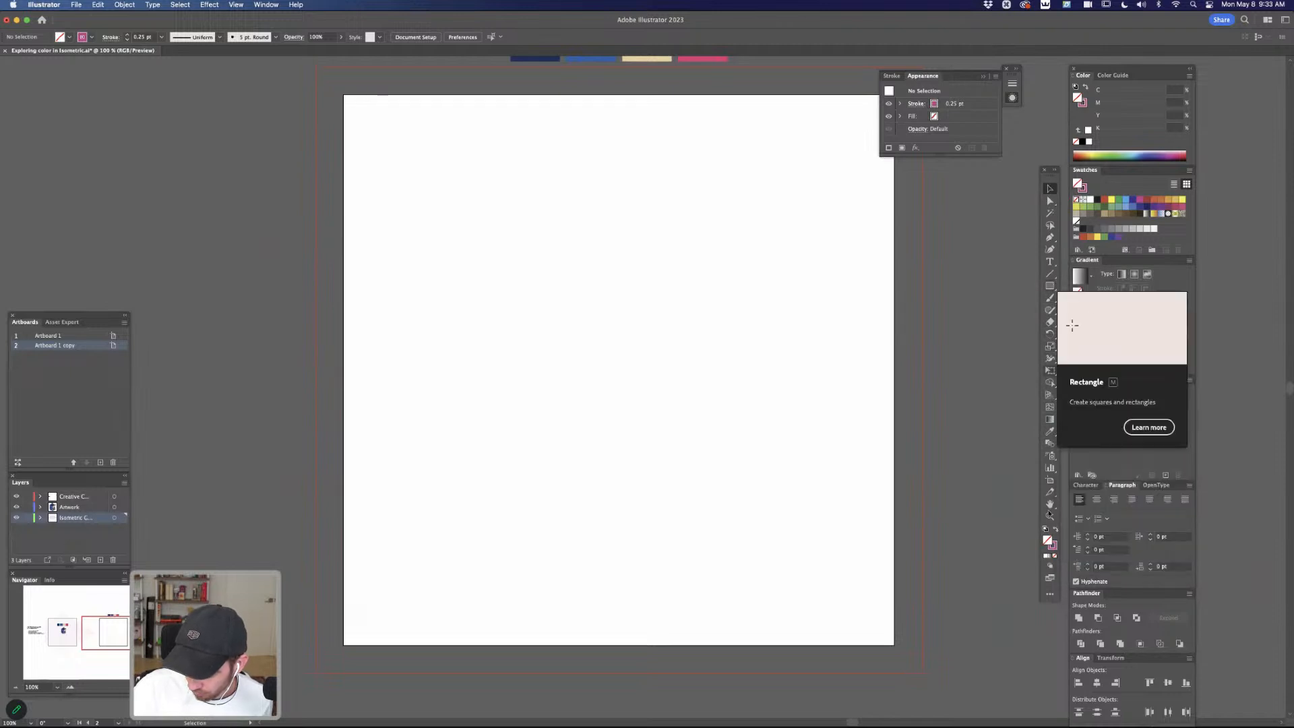
pyautogui.click(1050, 595)
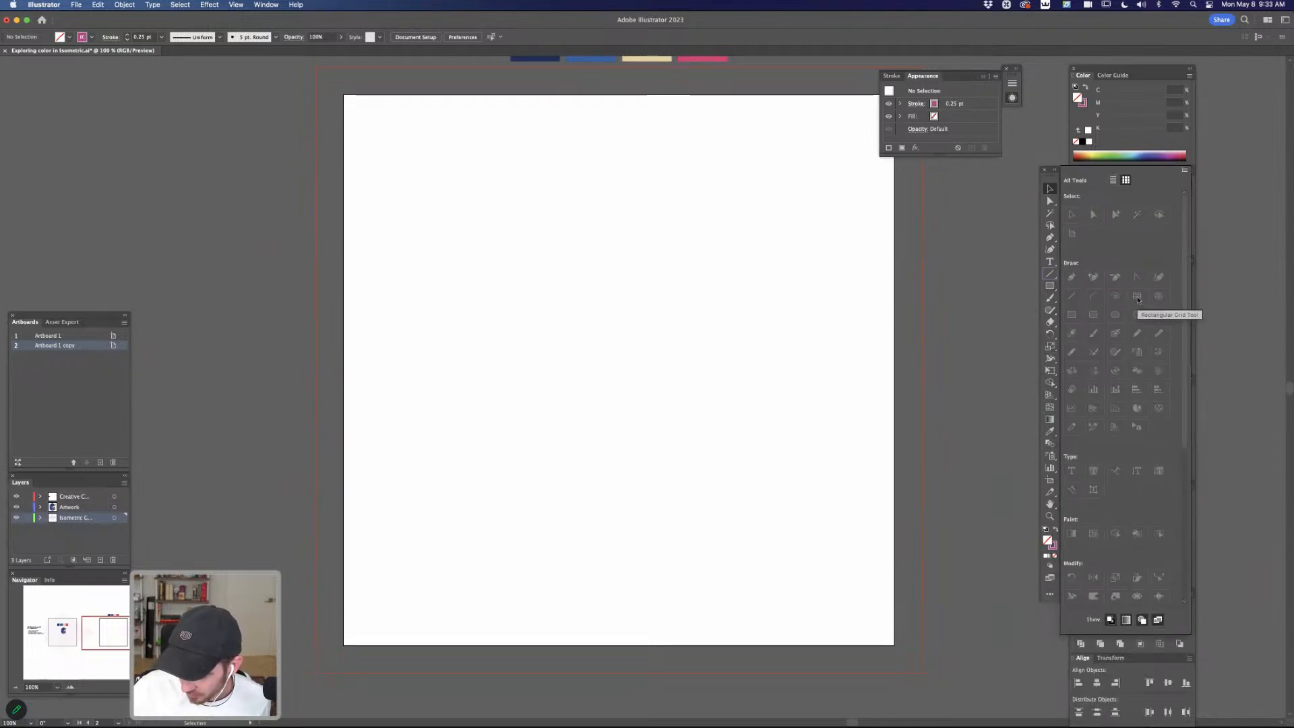
pyautogui.click(1049, 275)
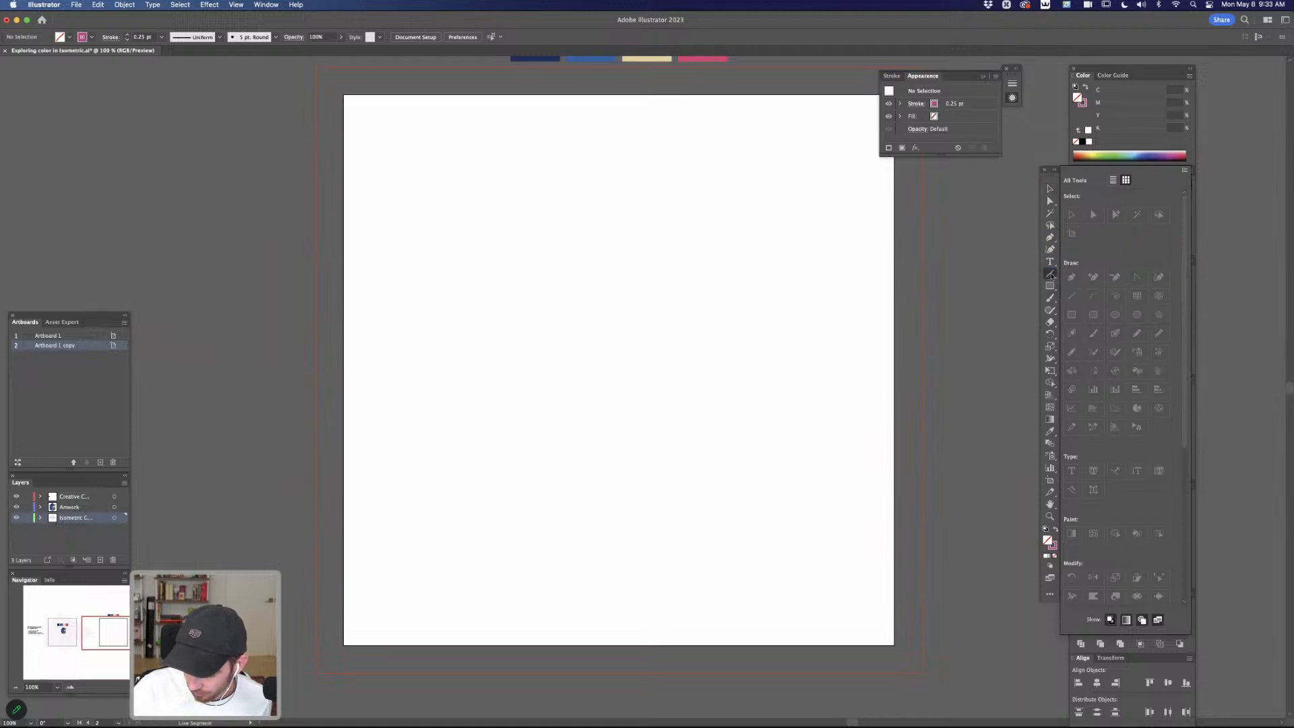
pyautogui.click(1091, 312)
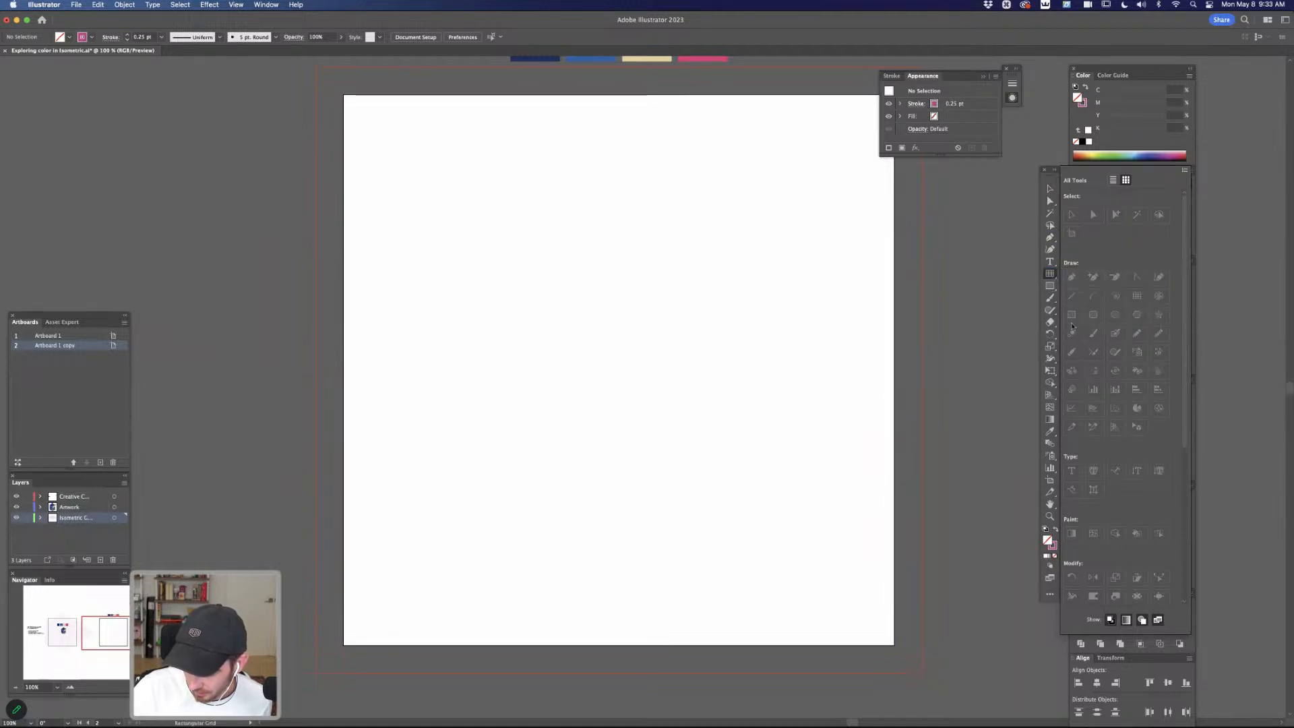
pyautogui.click(593, 311)
pyautogui.click(604, 322)
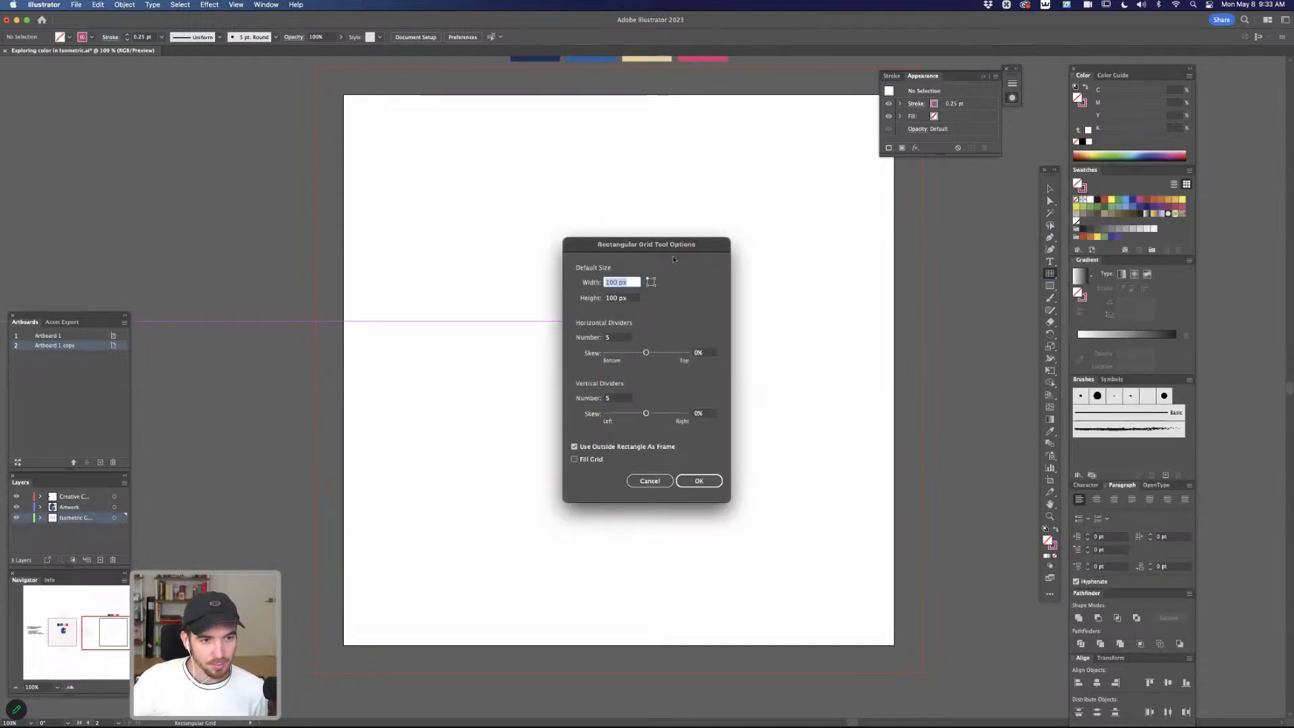
# Create a 1000 by 1000 px rectangular grid with 100 horizontal and 100 vertical dividers
pyautogui.doubleClick(611, 282)
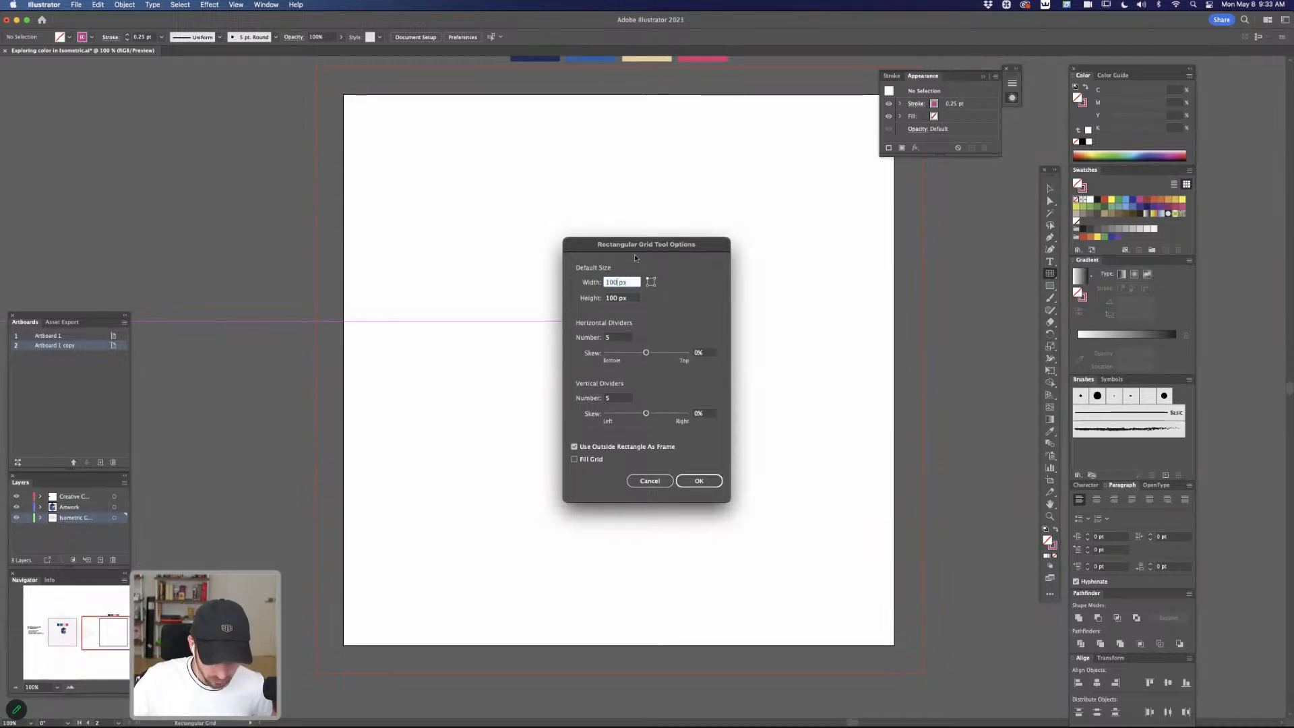
pyautogui.write('1000')
pyautogui.press('Tab')
pyautogui.write('1000')
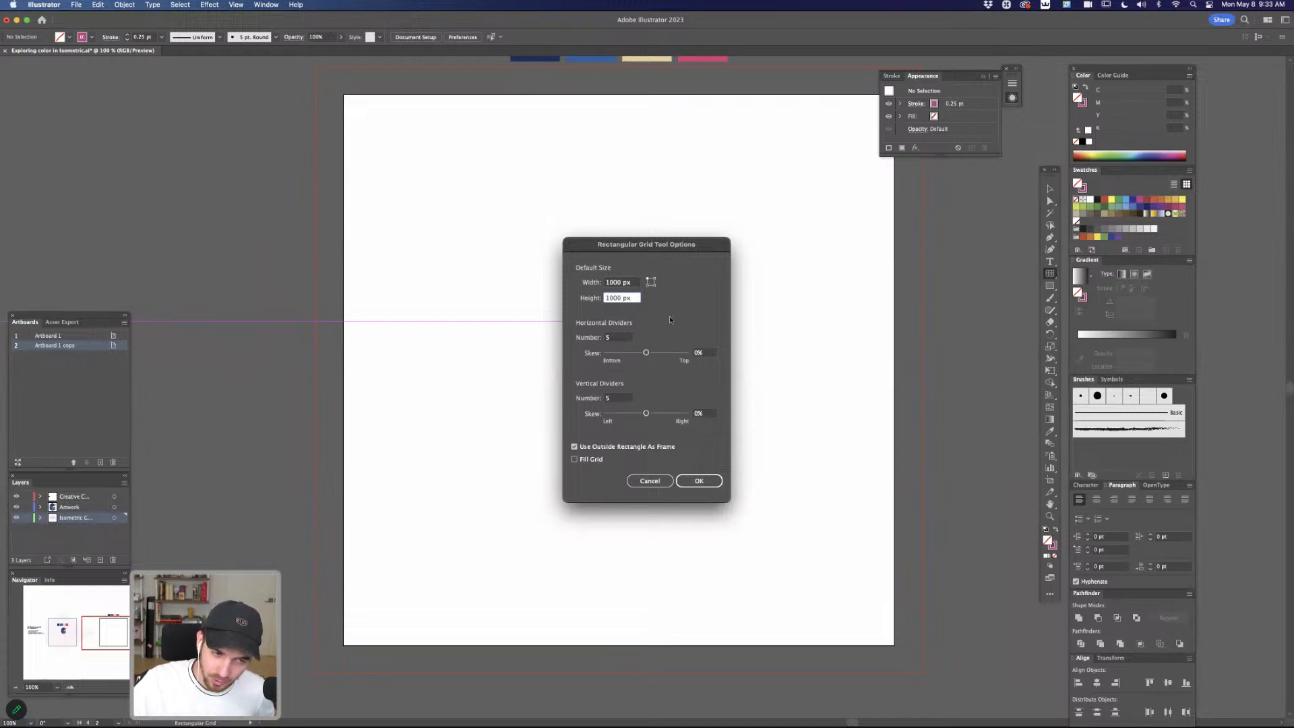
pyautogui.click(604, 337)
pyautogui.write('100')
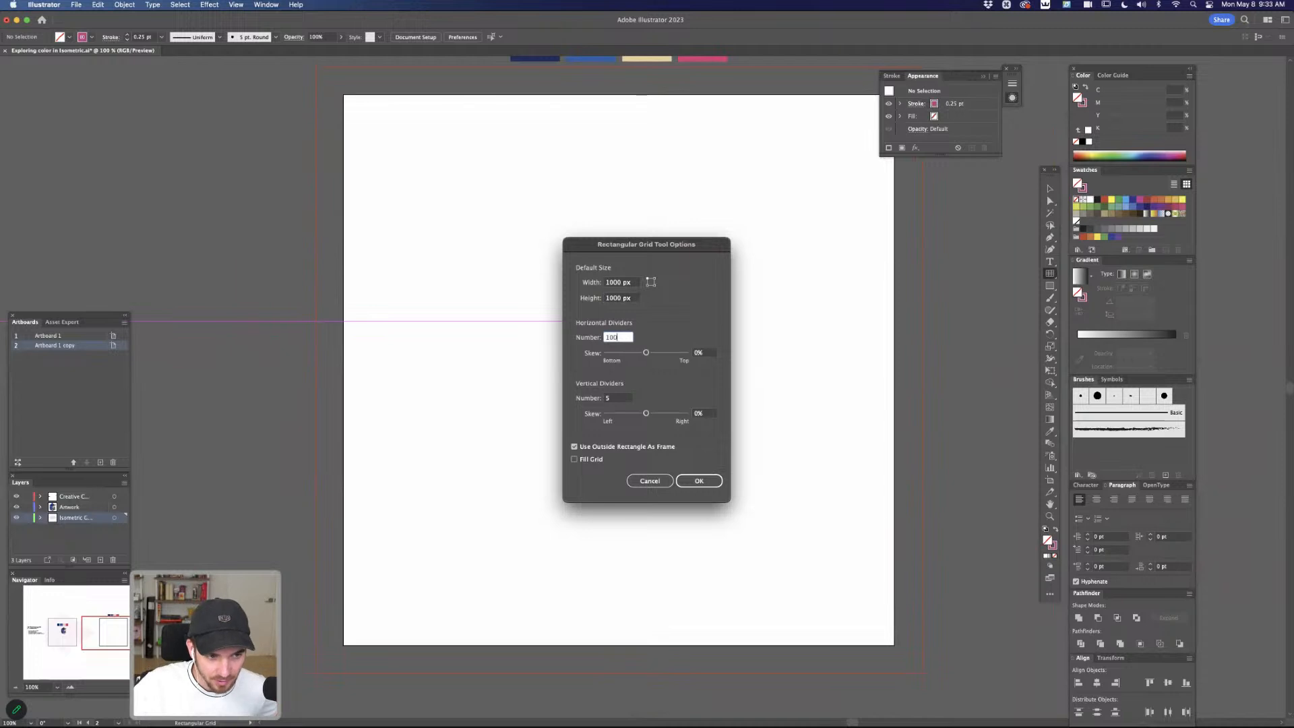
pyautogui.moveTo(615, 398); pyautogui.dragTo(585, 397)
pyautogui.write('100')
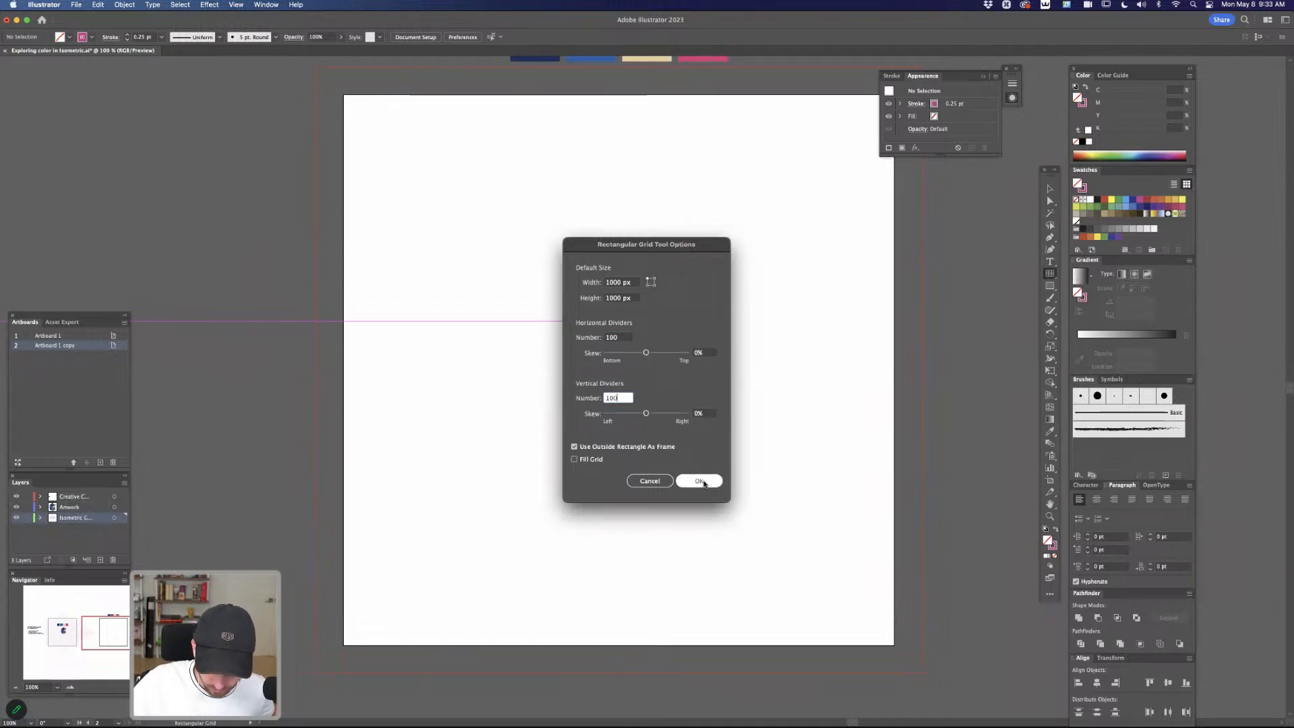
pyautogui.click(706, 482)
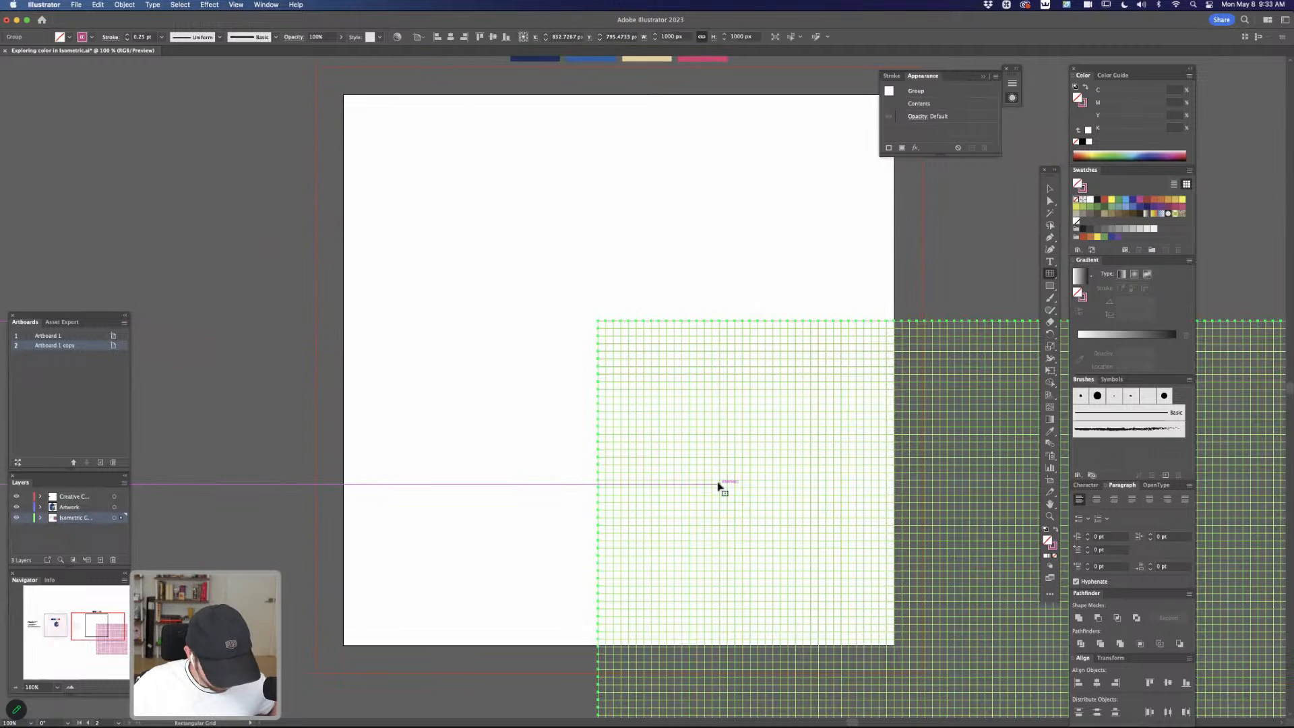
# Center the grid vertically and horizontally on the artboard
pyautogui.press('v')
pyautogui.click(493, 37)
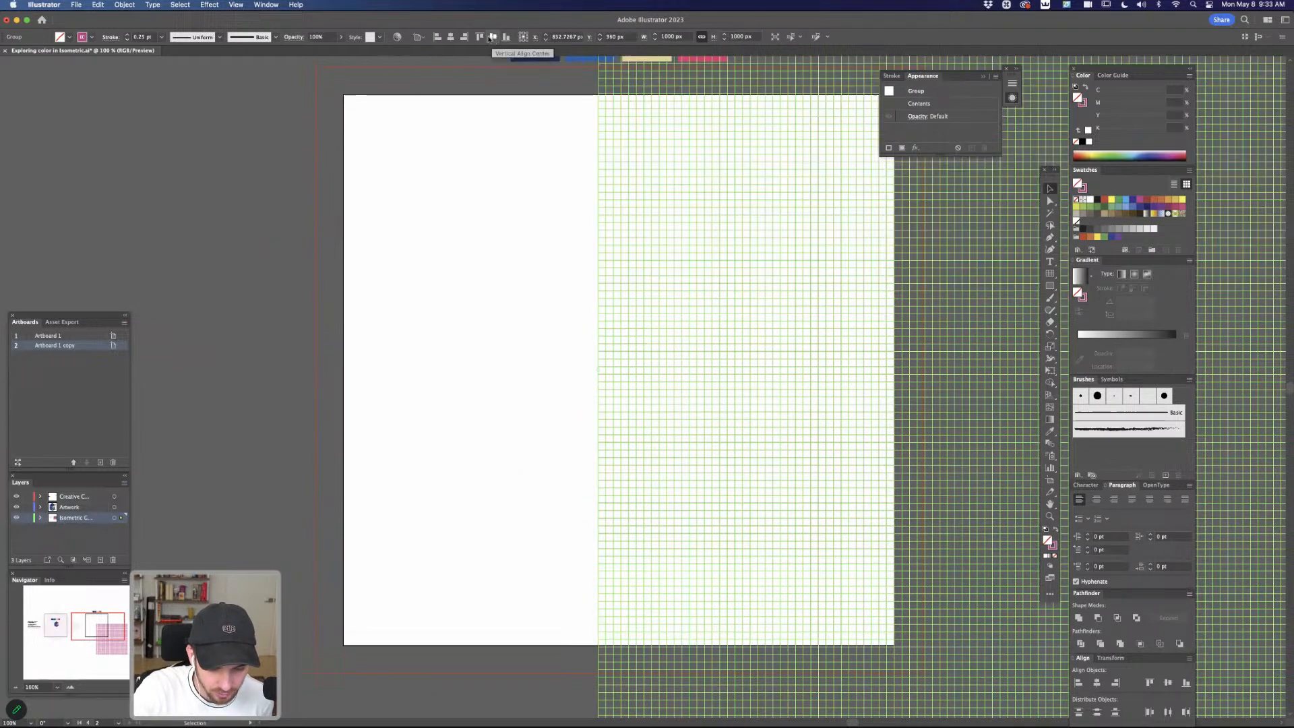
pyautogui.click(450, 37)
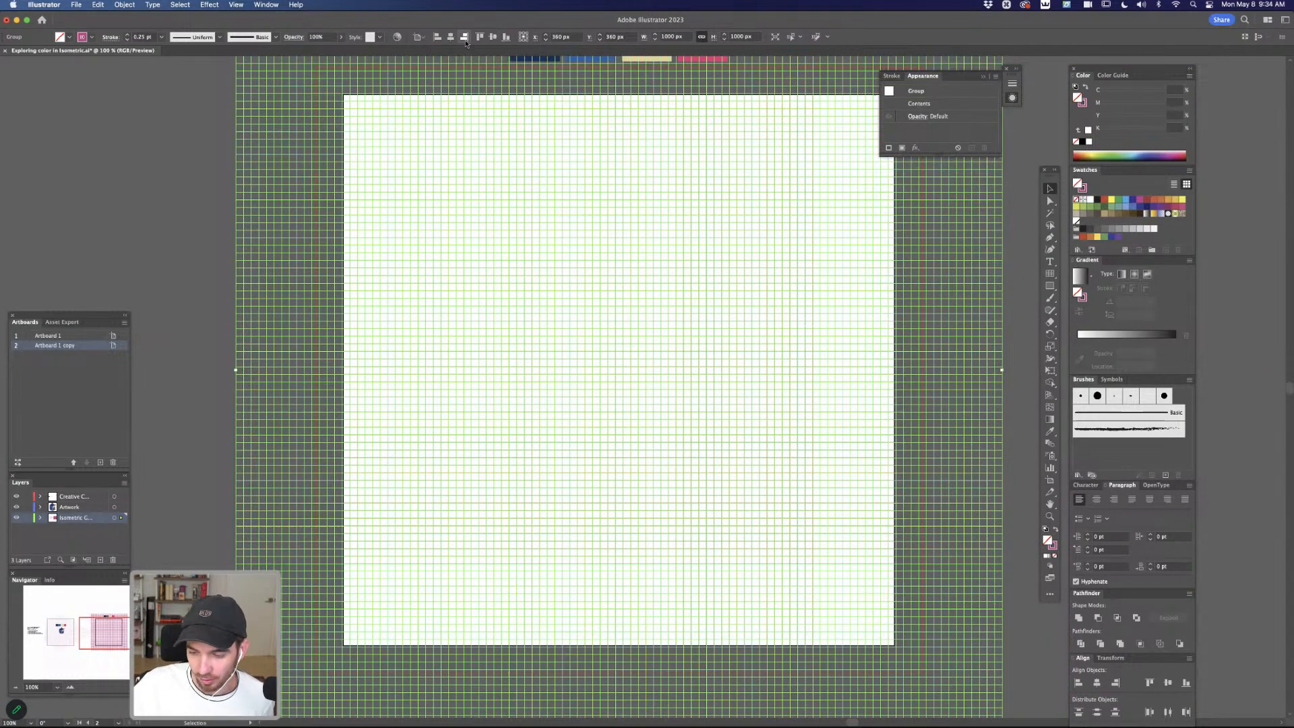
# Unlink the grid's width and height proportions and set its height to 866.02 px
pyautogui.click(268, 5)
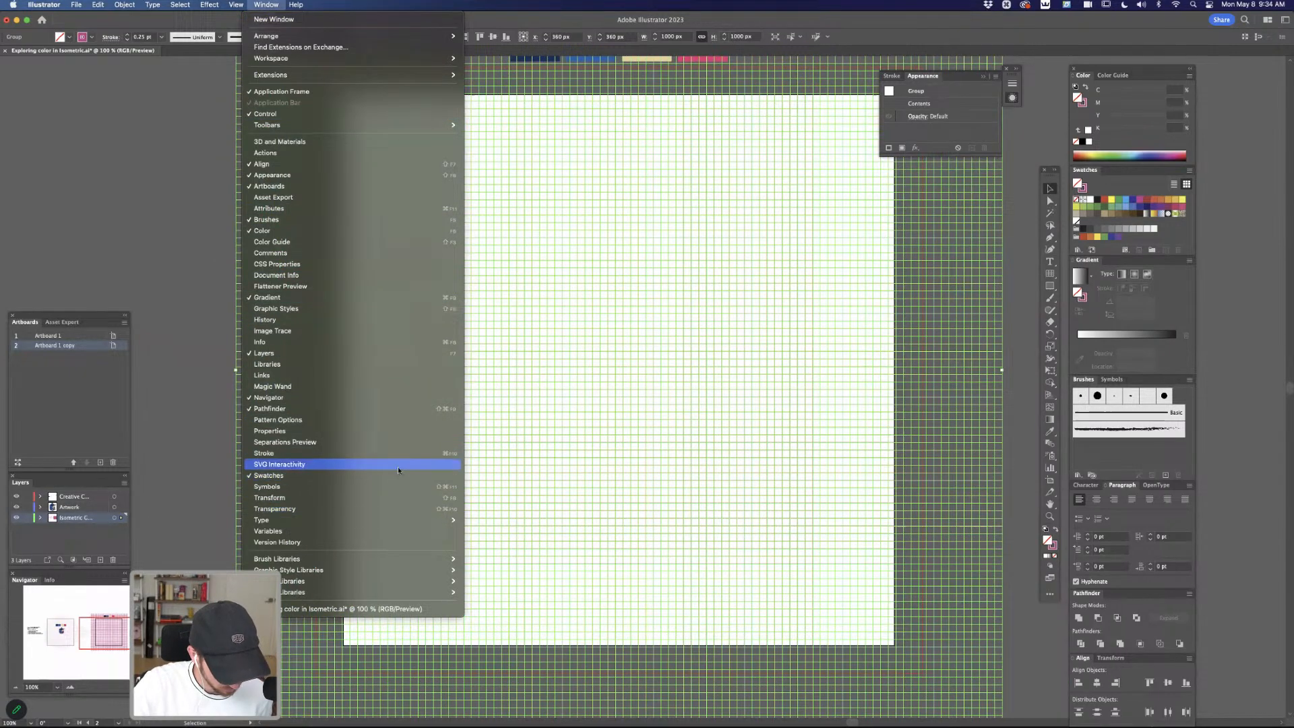
pyautogui.click(385, 433)
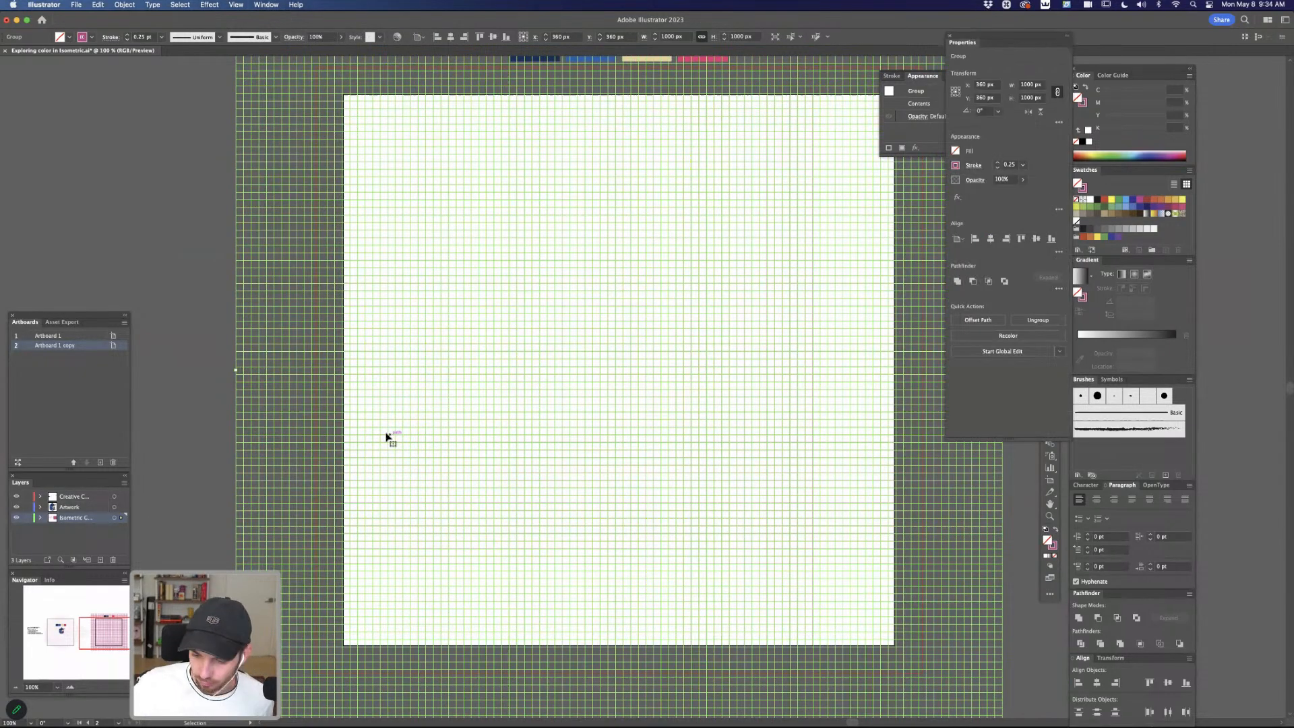
pyautogui.moveTo(995, 34); pyautogui.dragTo(792, 231)
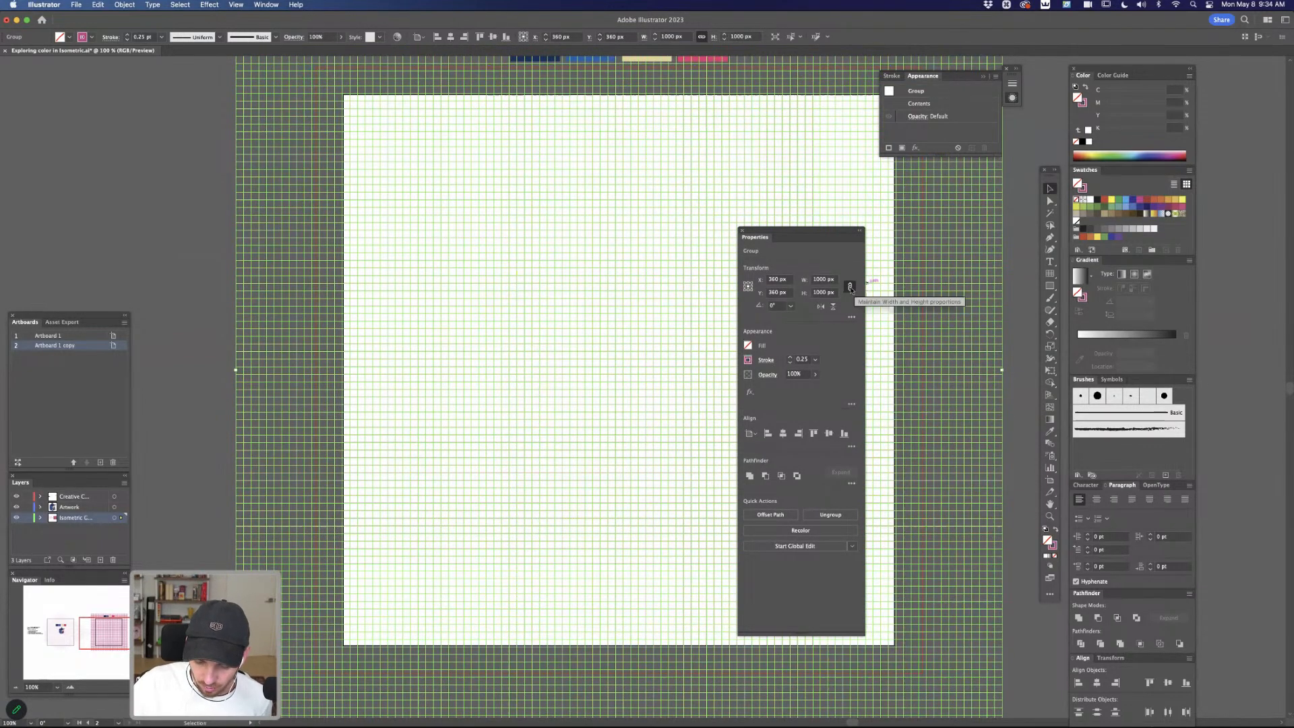
pyautogui.click(850, 287)
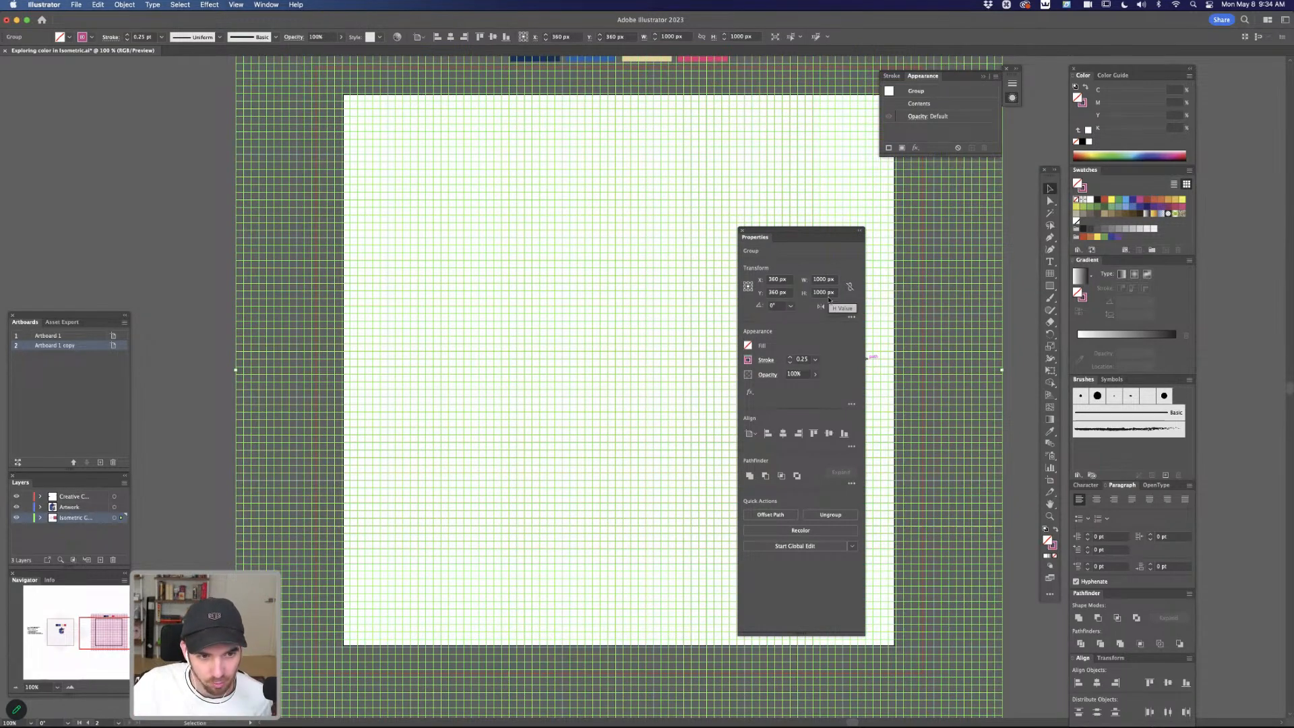
pyautogui.moveTo(825, 294); pyautogui.dragTo(811, 290)
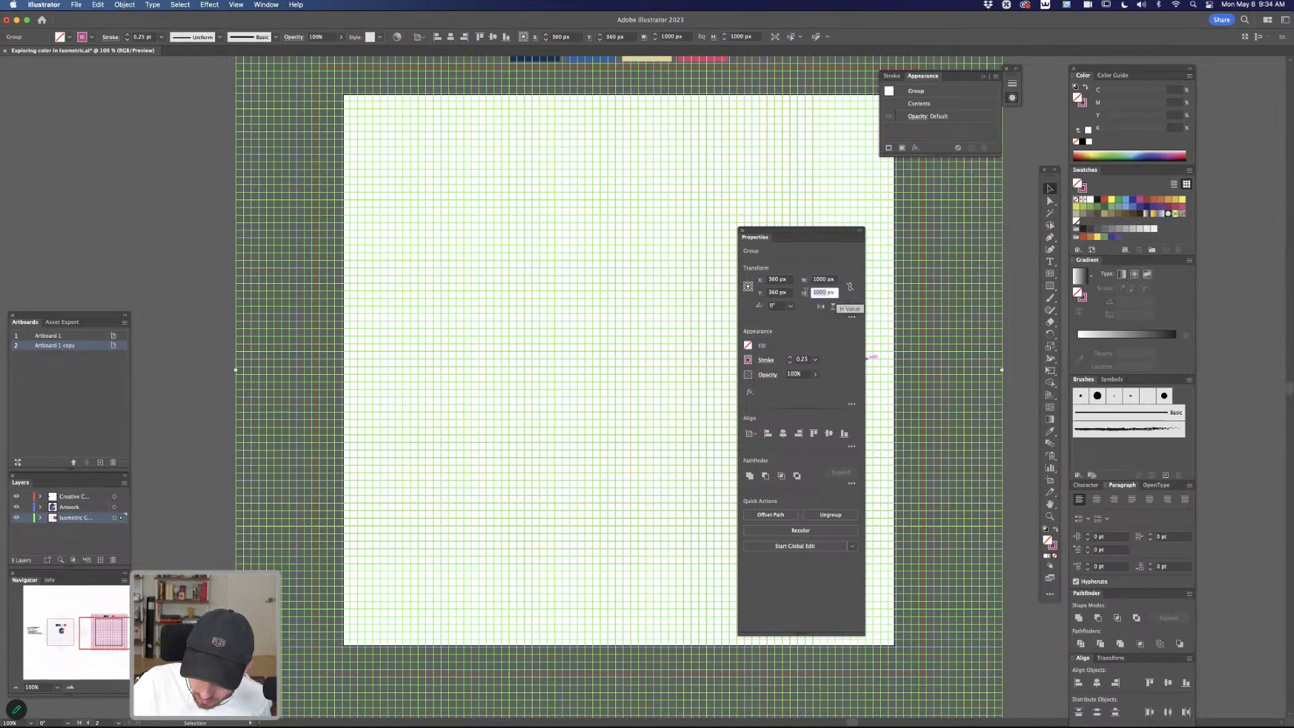
pyautogui.write('8')
pyautogui.write('66')
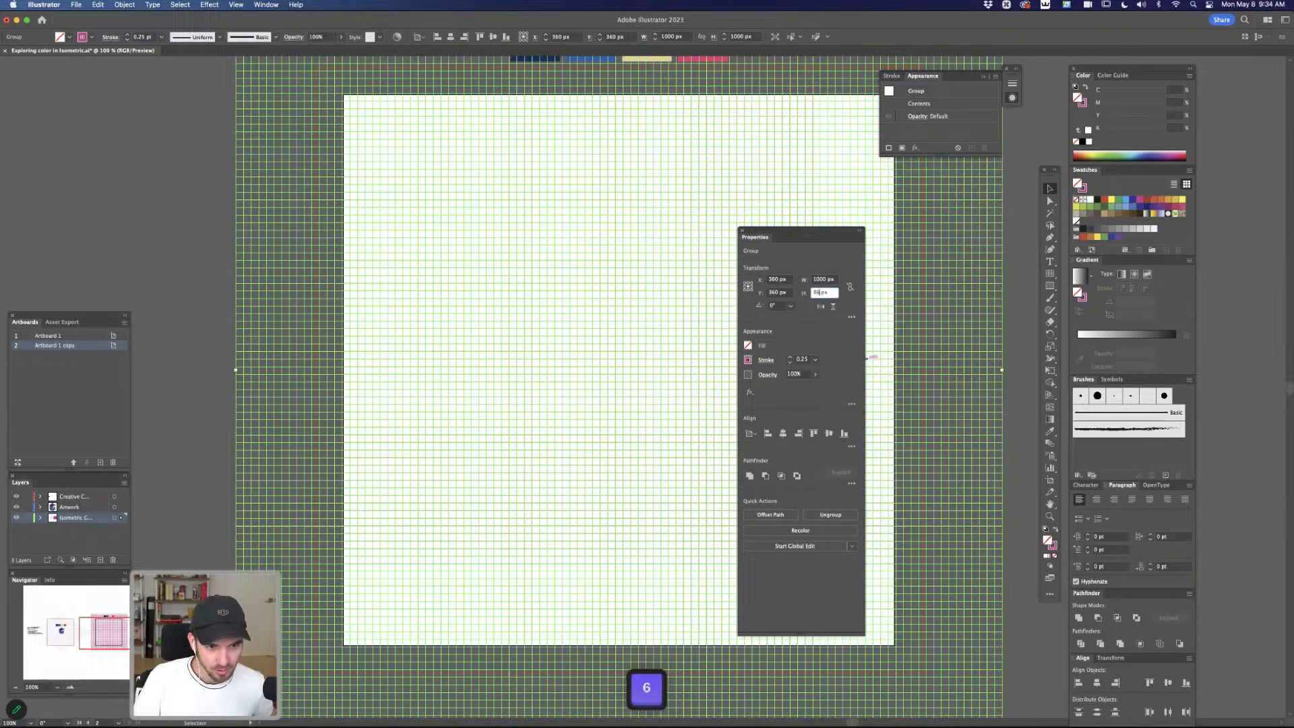
pyautogui.write('.02')
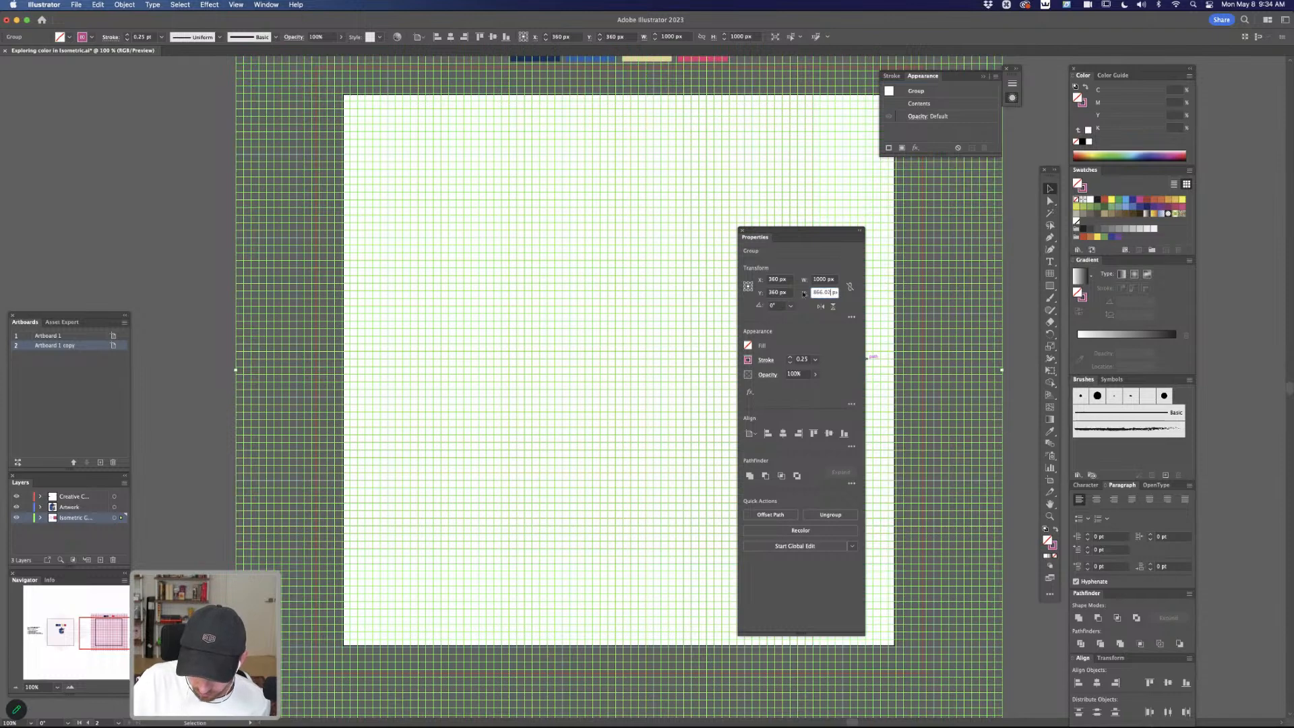
pyautogui.click(778, 306)
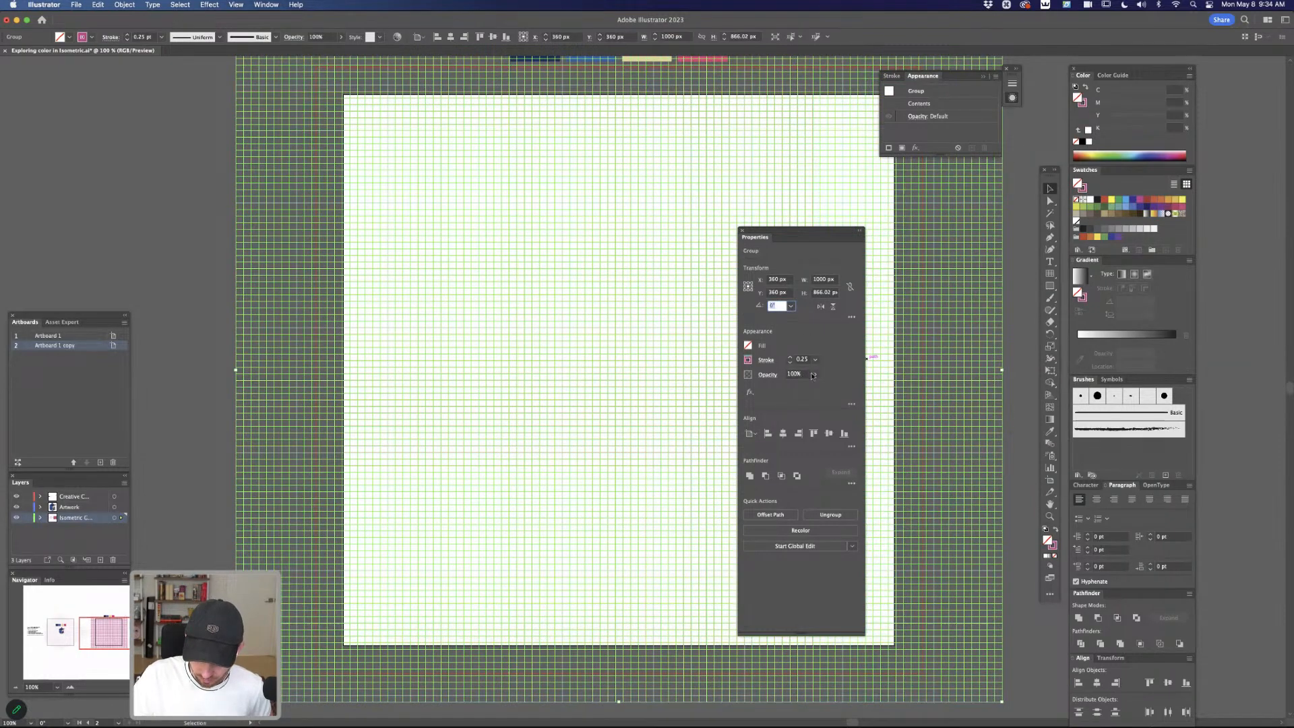
# Shear the grid by -30 degrees
pyautogui.click(852, 317)
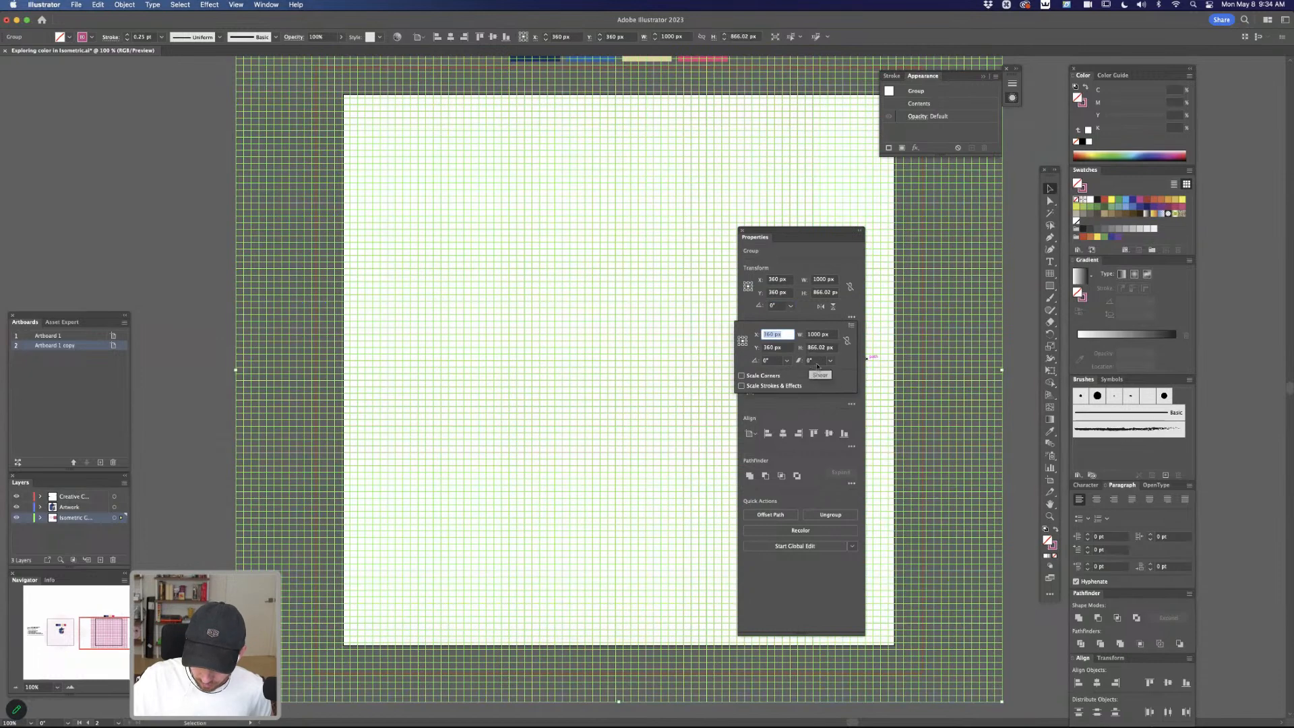
pyautogui.click(812, 361)
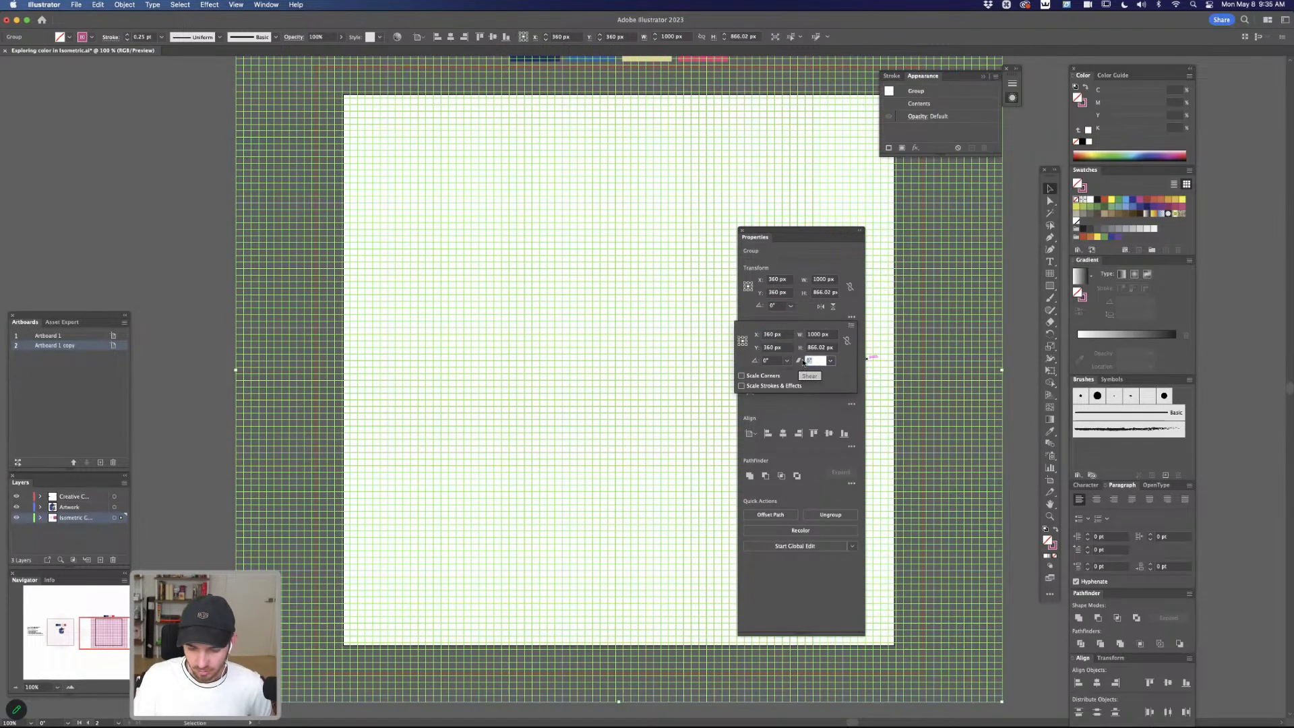
pyautogui.write('-30')
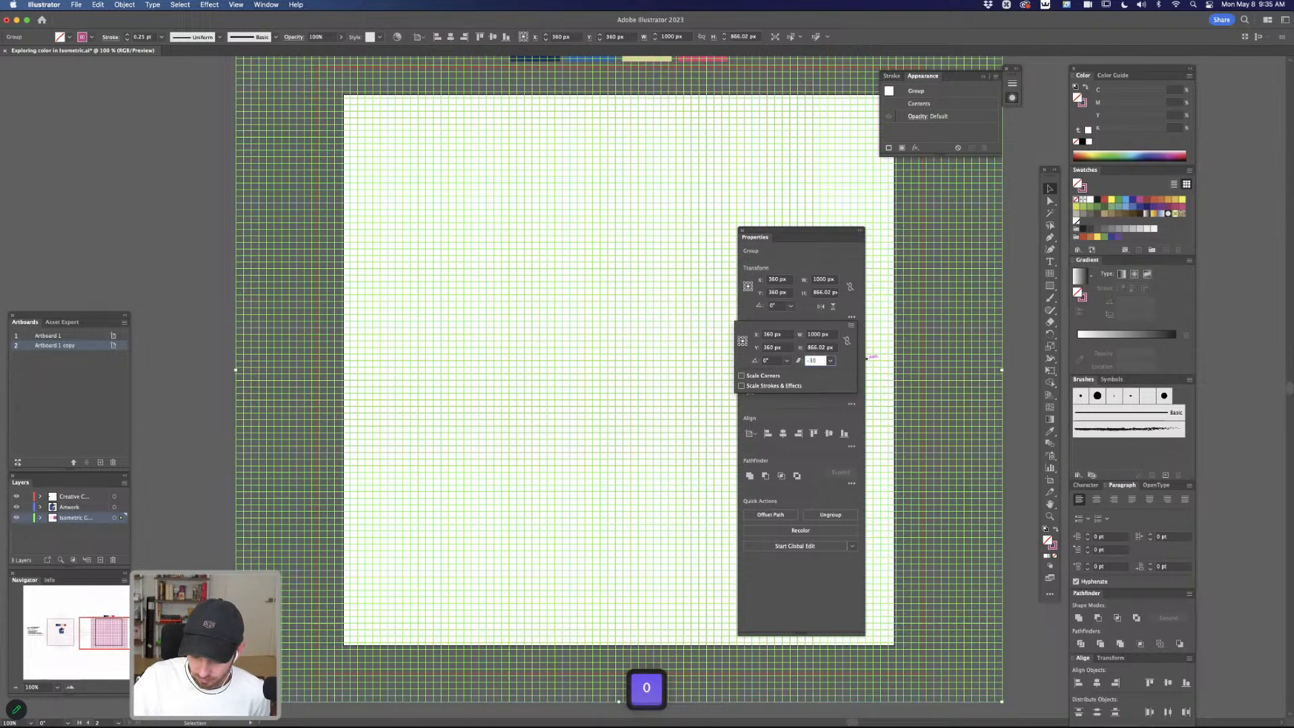
pyautogui.press('Return')
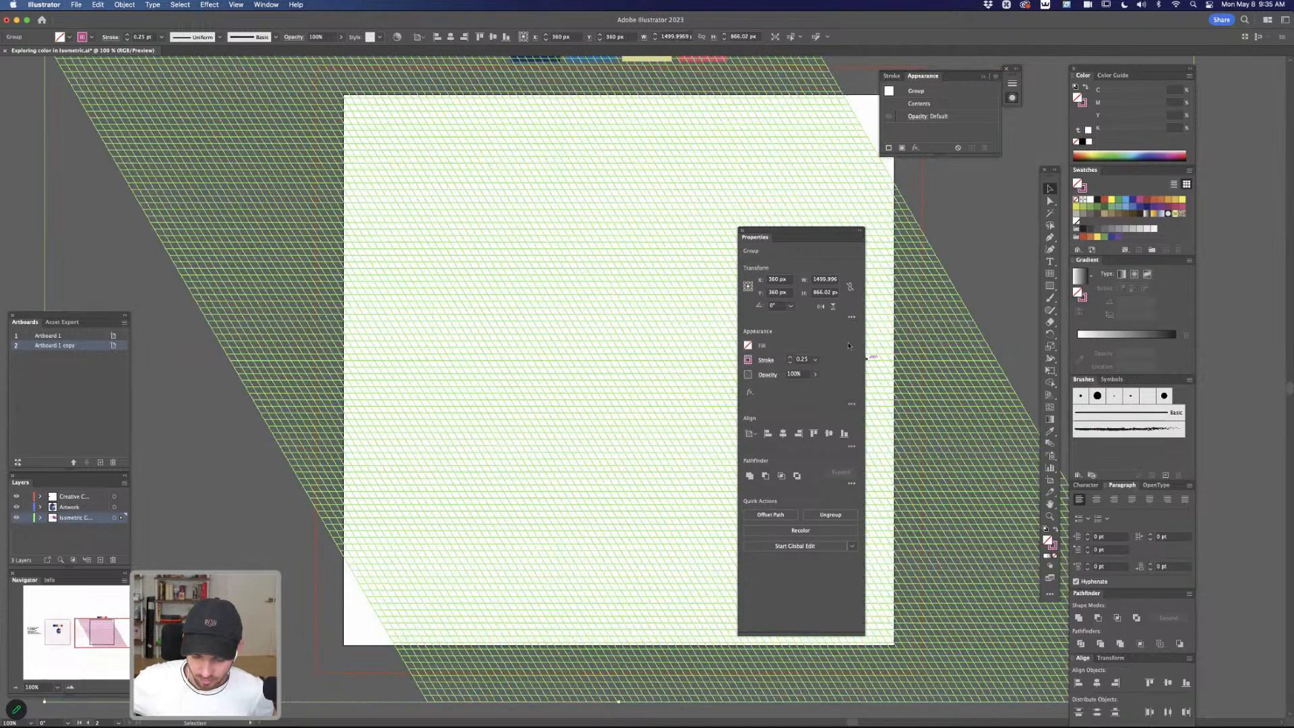
pyautogui.press('Tab')
pyautogui.press('Tab')
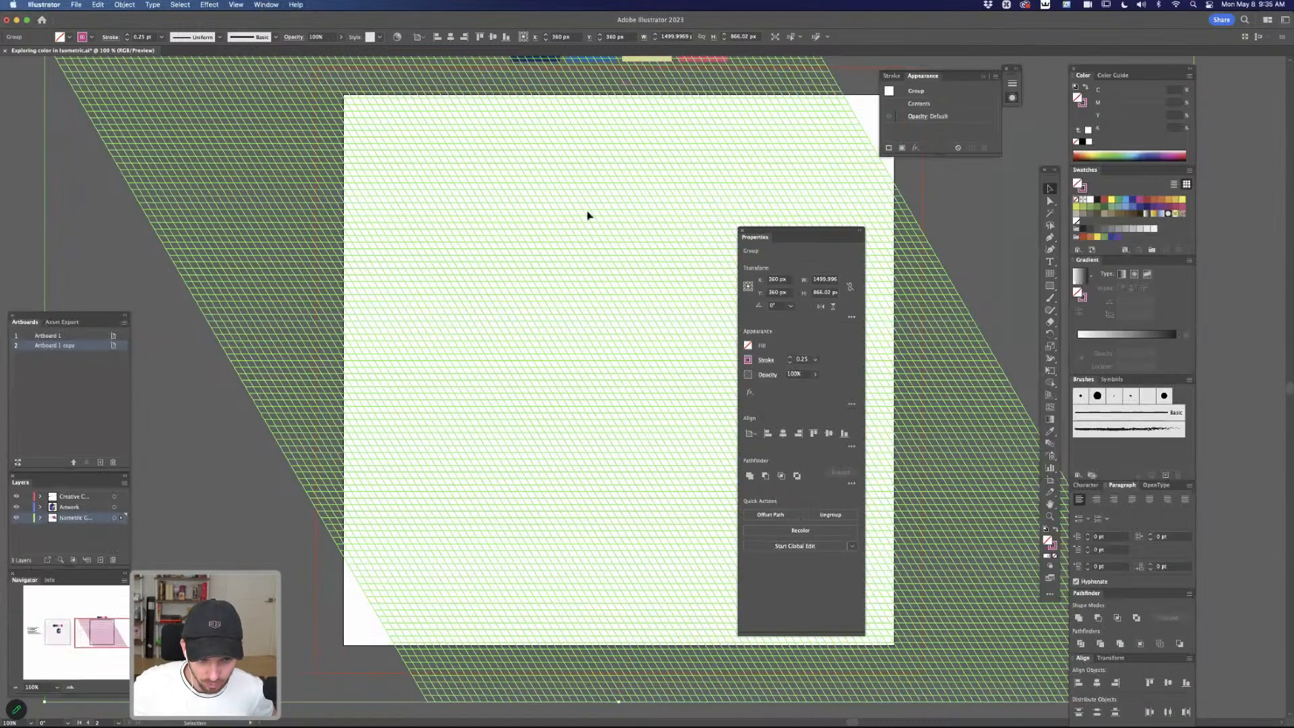
# Rotate the sheared grid by 30 degrees and close the floating object properties
pyautogui.click(775, 306)
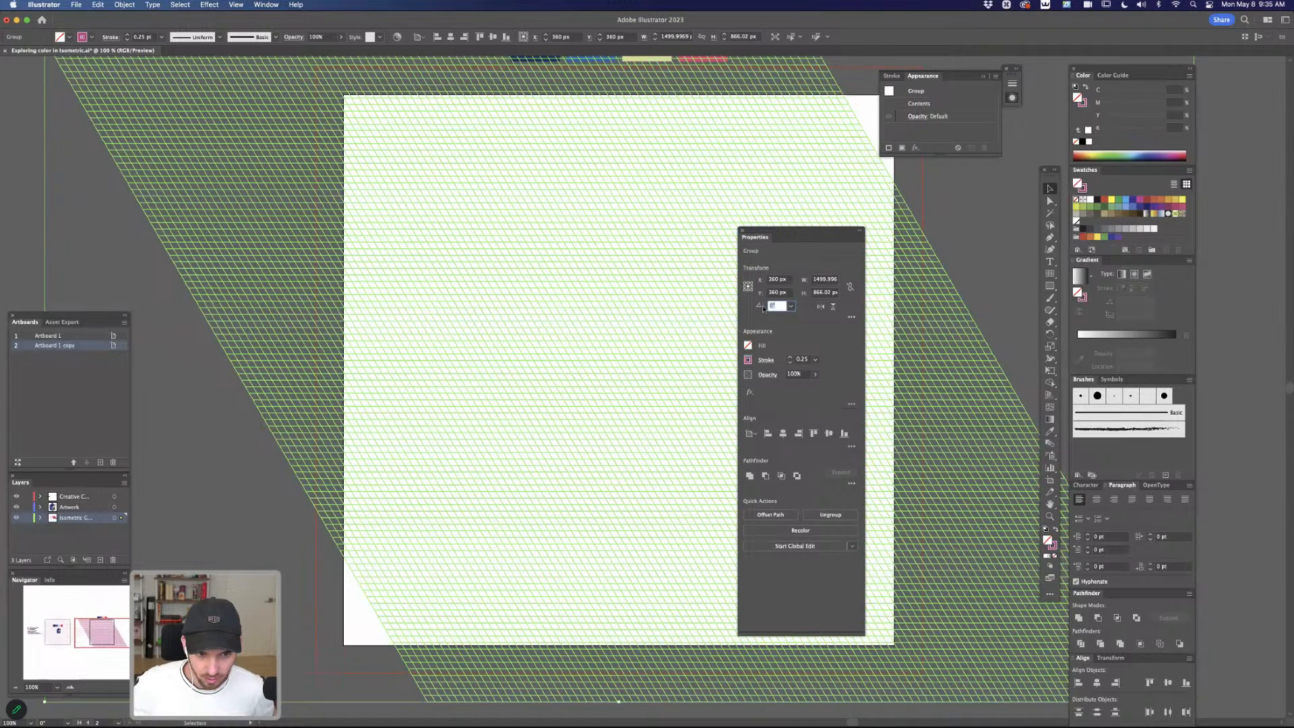
pyautogui.write('30')
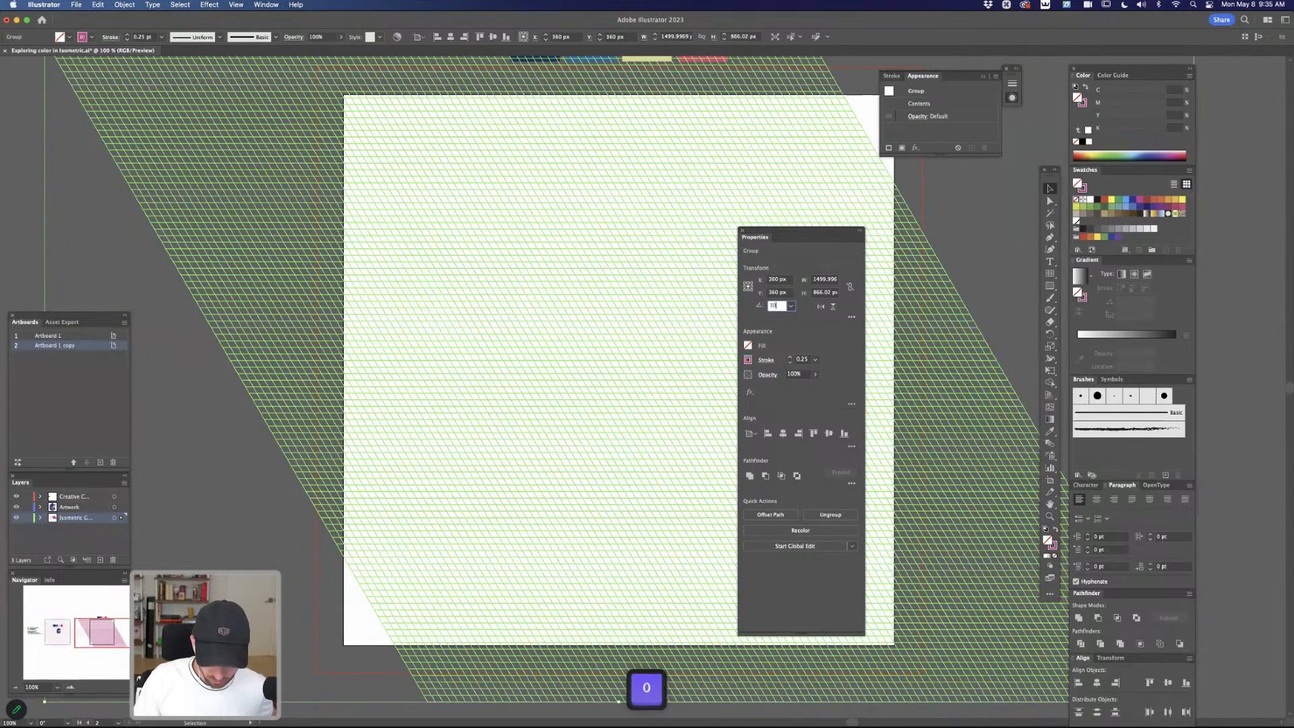
pyautogui.press('Return')
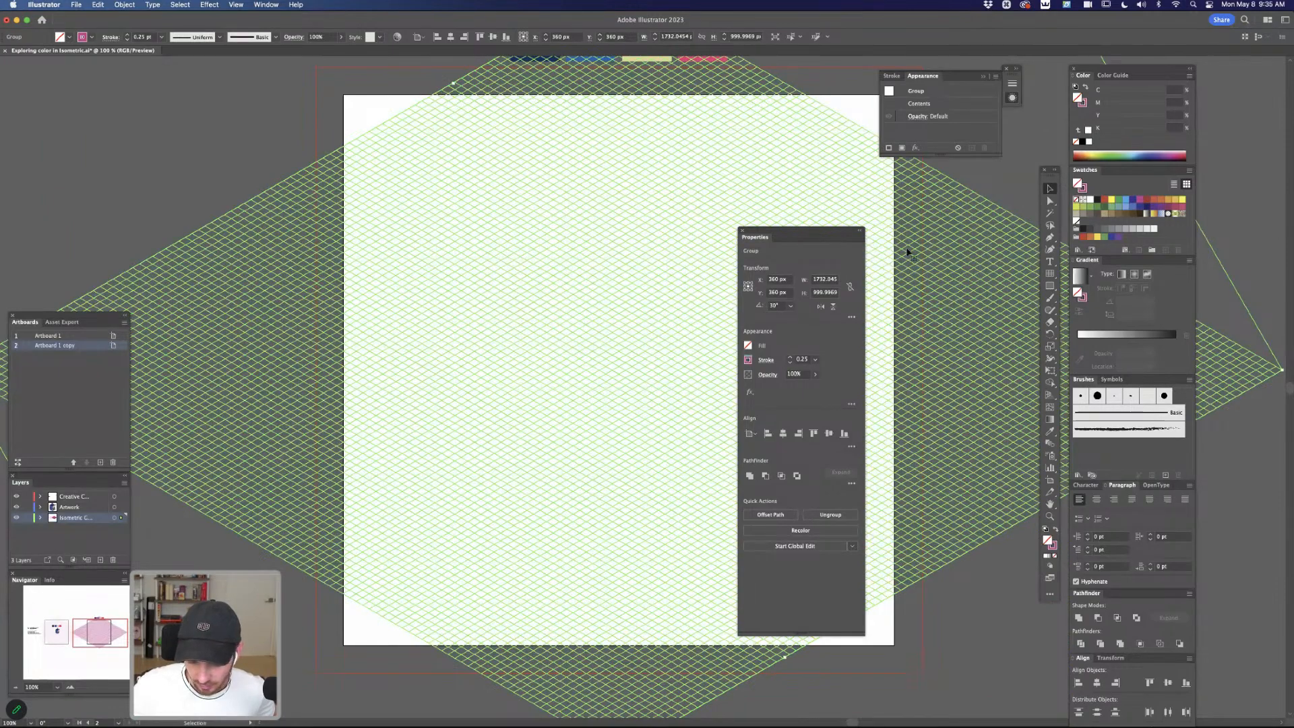
pyautogui.click(742, 231)
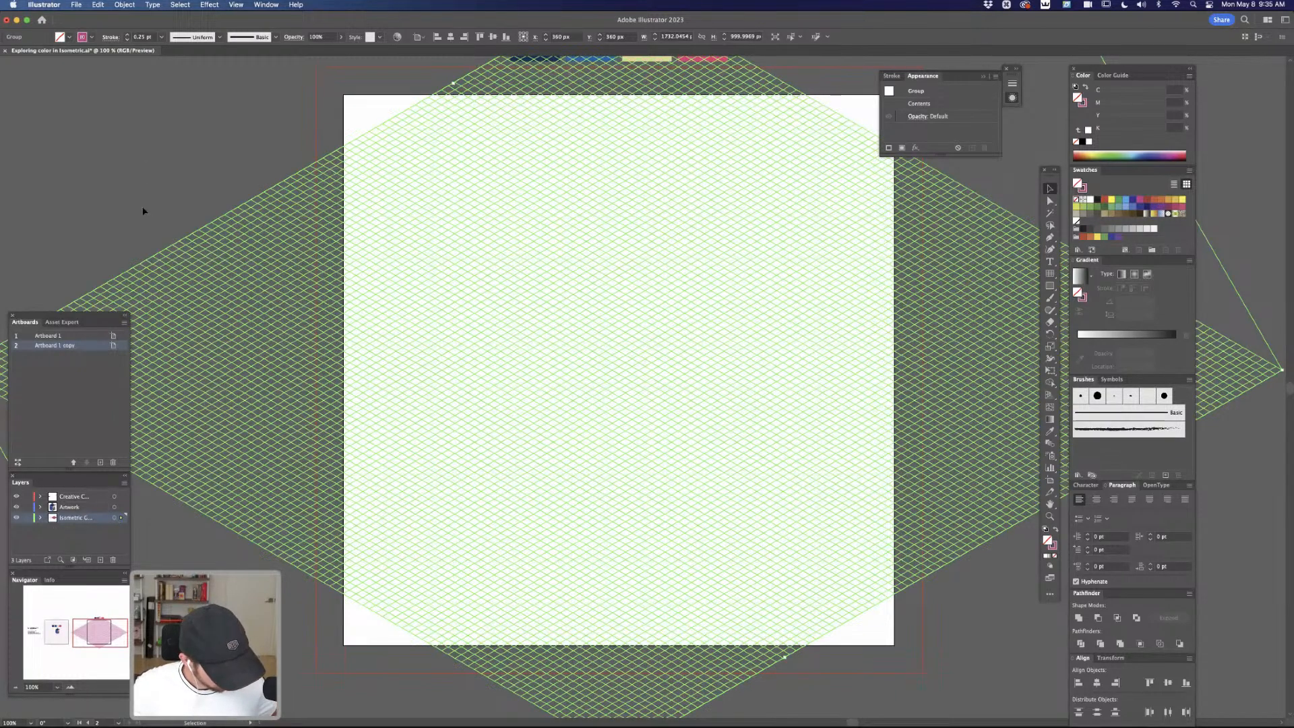
# Deselect the grid and examine the finished building and its four-color palette on the first artboard
pyautogui.press('v')
pyautogui.click(124, 221)
pyautogui.press('space')
pyautogui.moveTo(515, 313); pyautogui.dragTo(802, 326)
pyautogui.moveTo(337, 337); pyautogui.dragTo(640, 326)
pyautogui.moveTo(446, 342); pyautogui.dragTo(686, 339)
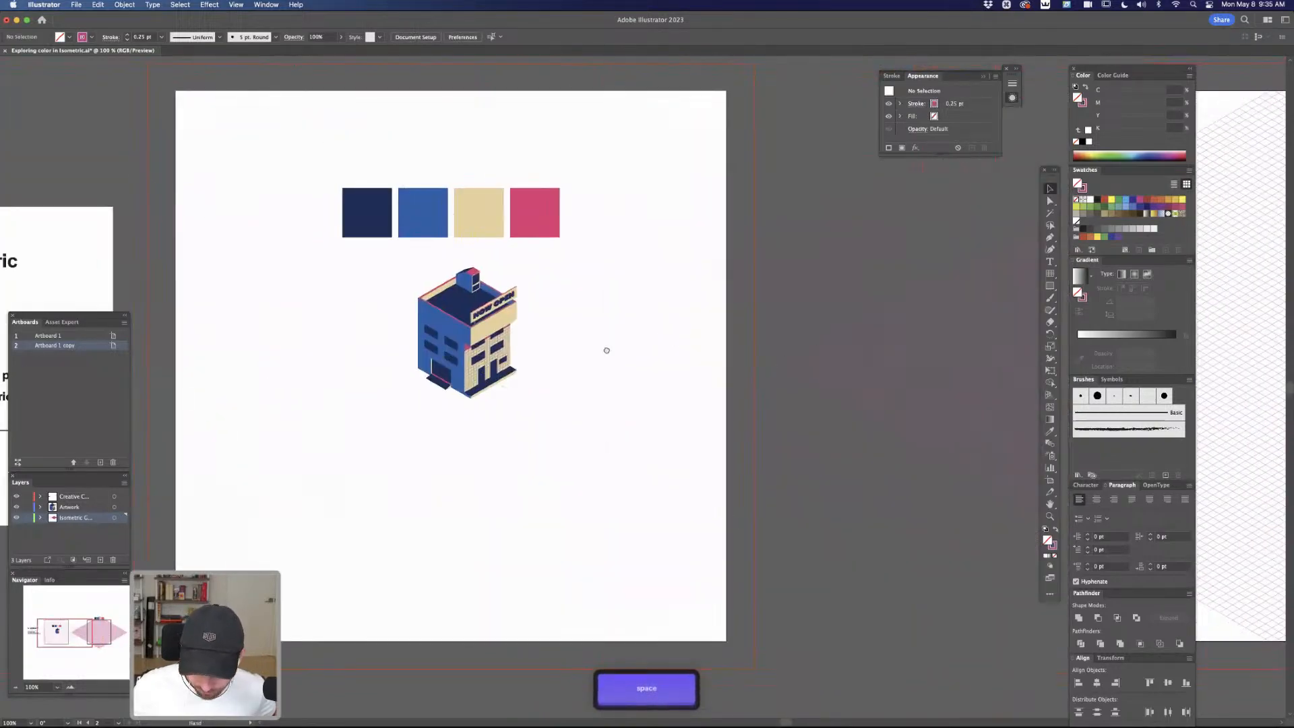
pyautogui.moveTo(782, 352); pyautogui.dragTo(315, 347)
pyautogui.moveTo(667, 349); pyautogui.dragTo(419, 372)
# Set the isometric grid's opacity to 30% and deselect it
pyautogui.click(651, 303)
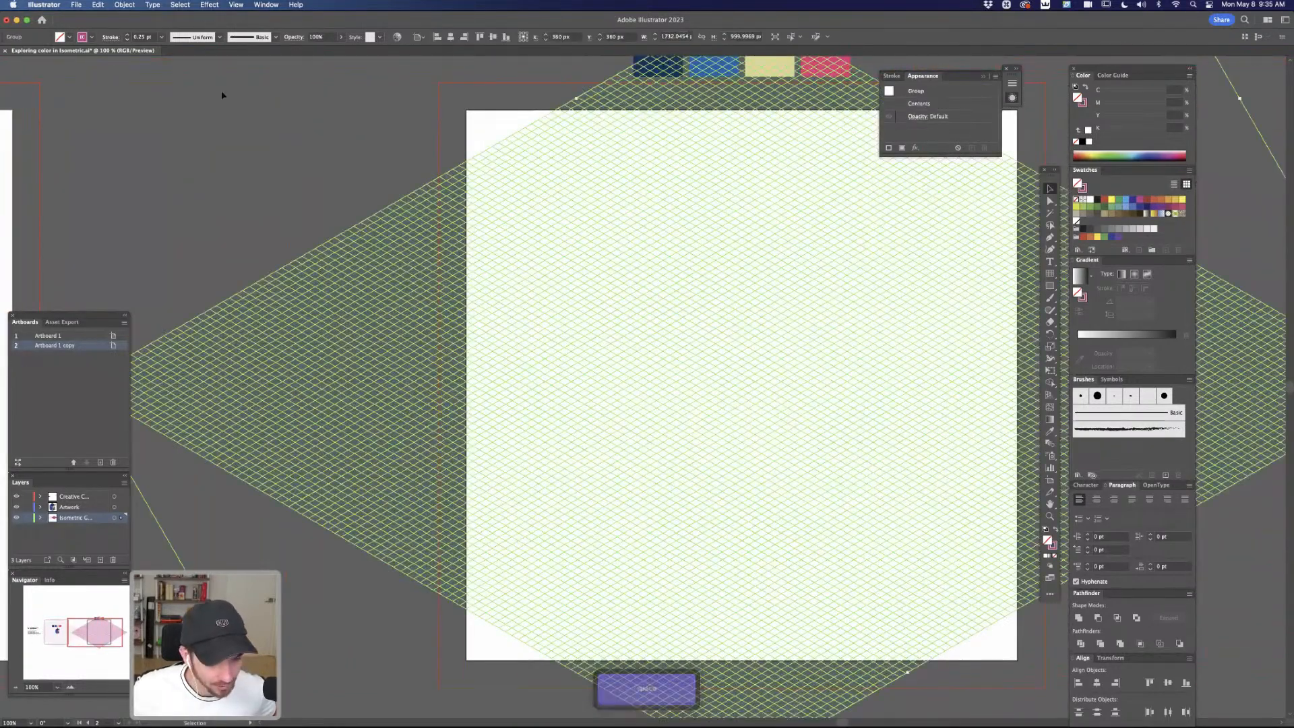
pyautogui.click(324, 37)
pyautogui.write('30')
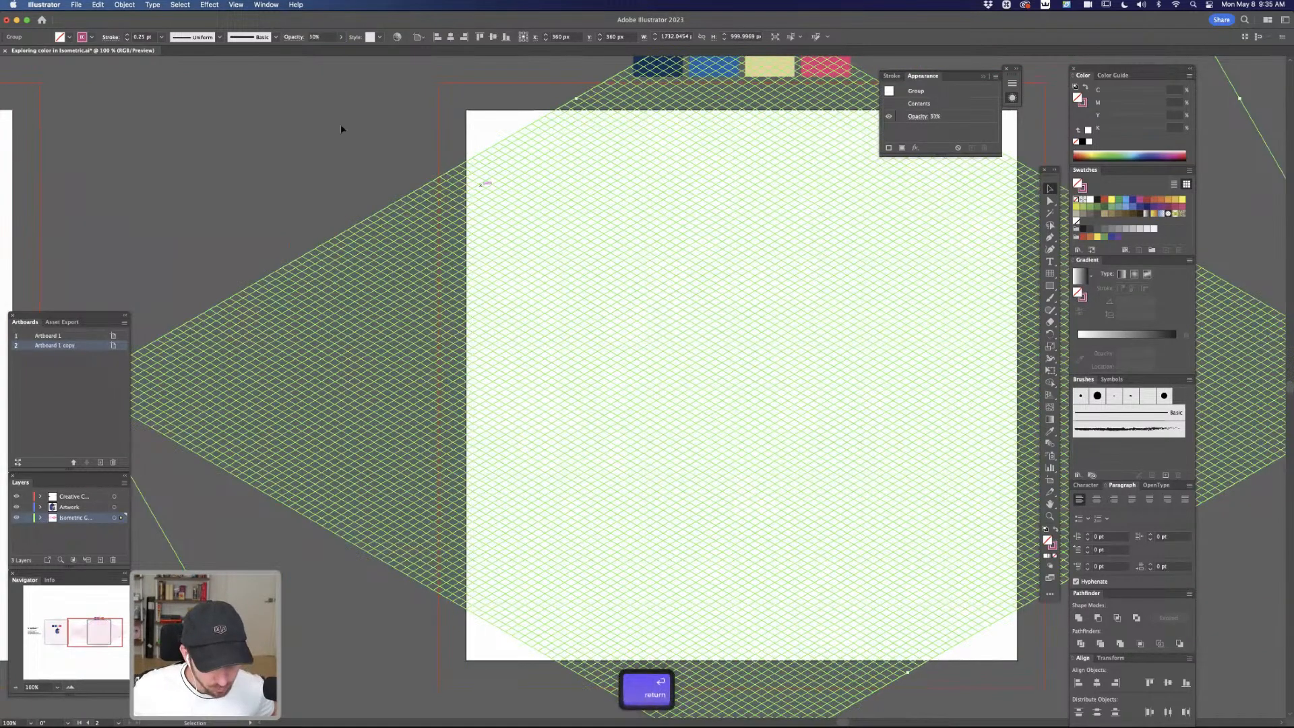
pyautogui.click(381, 162)
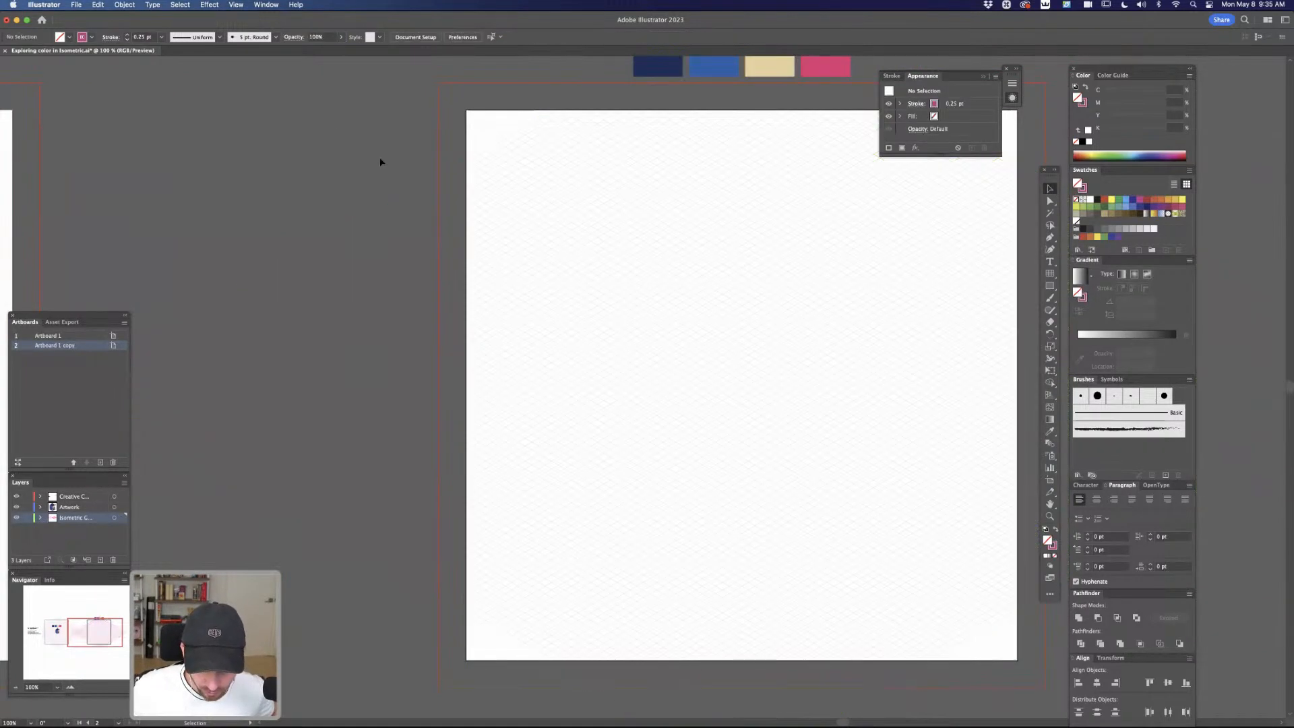
# Lock the isometric grid layer and make the Artwork layer active
pyautogui.click(25, 518)
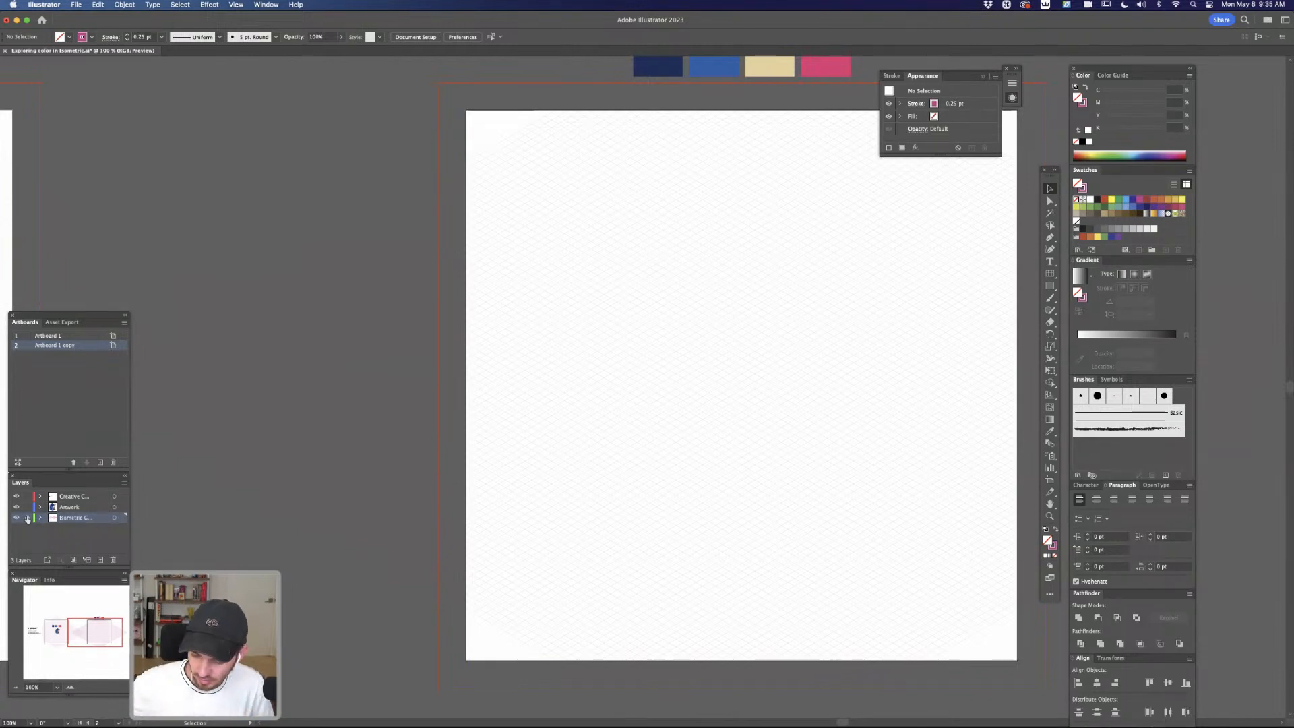
pyautogui.press('space')
pyautogui.moveTo(916, 411); pyautogui.dragTo(847, 413)
pyautogui.click(87, 506)
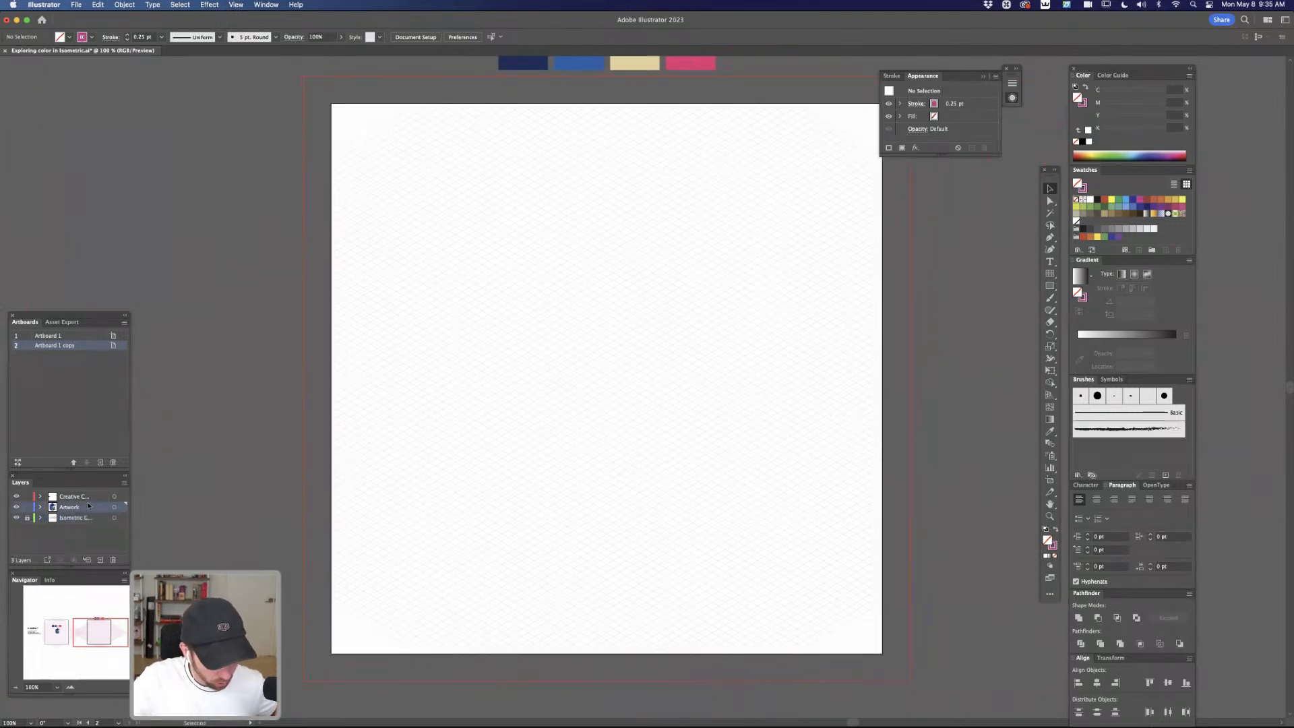
# Draw a closed four-point diamond, about 163 by 94 px, along the isometric grid lines with the Pen tool
pyautogui.press('super+equal')
pyautogui.press('super+equal')
pyautogui.press('super+equal')
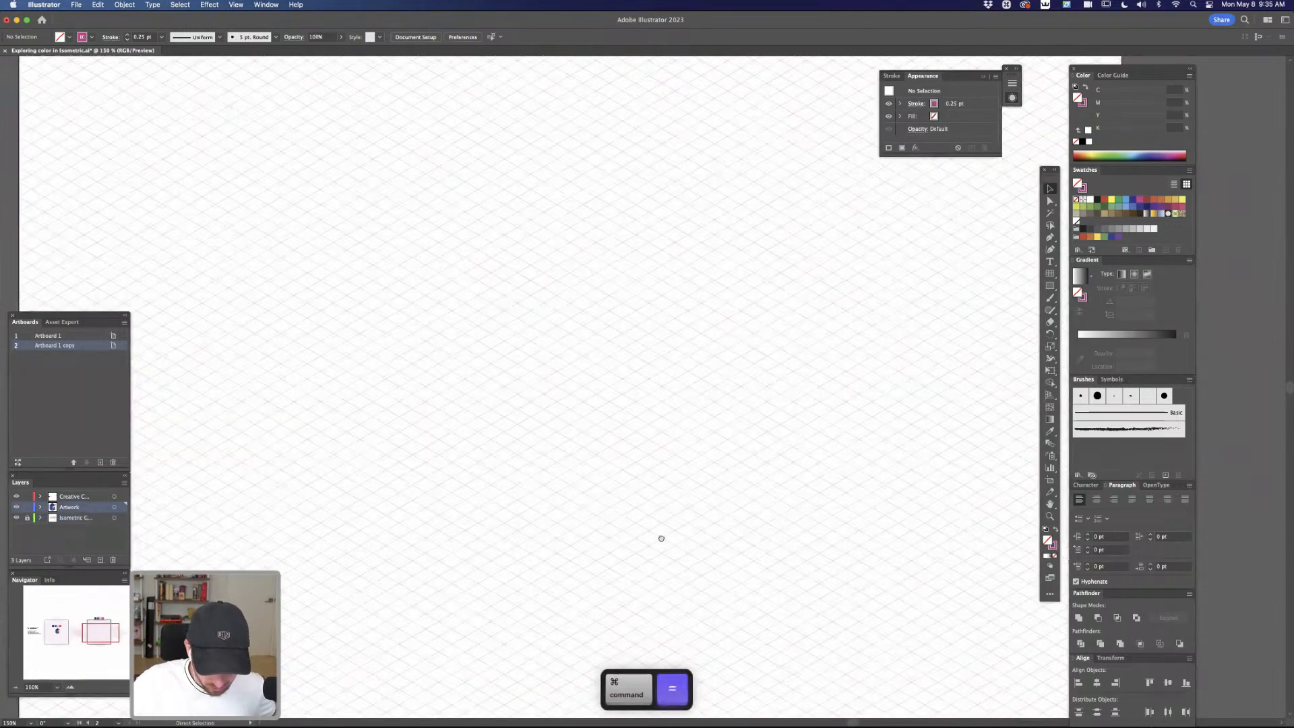
pyautogui.press('space')
pyautogui.press('p')
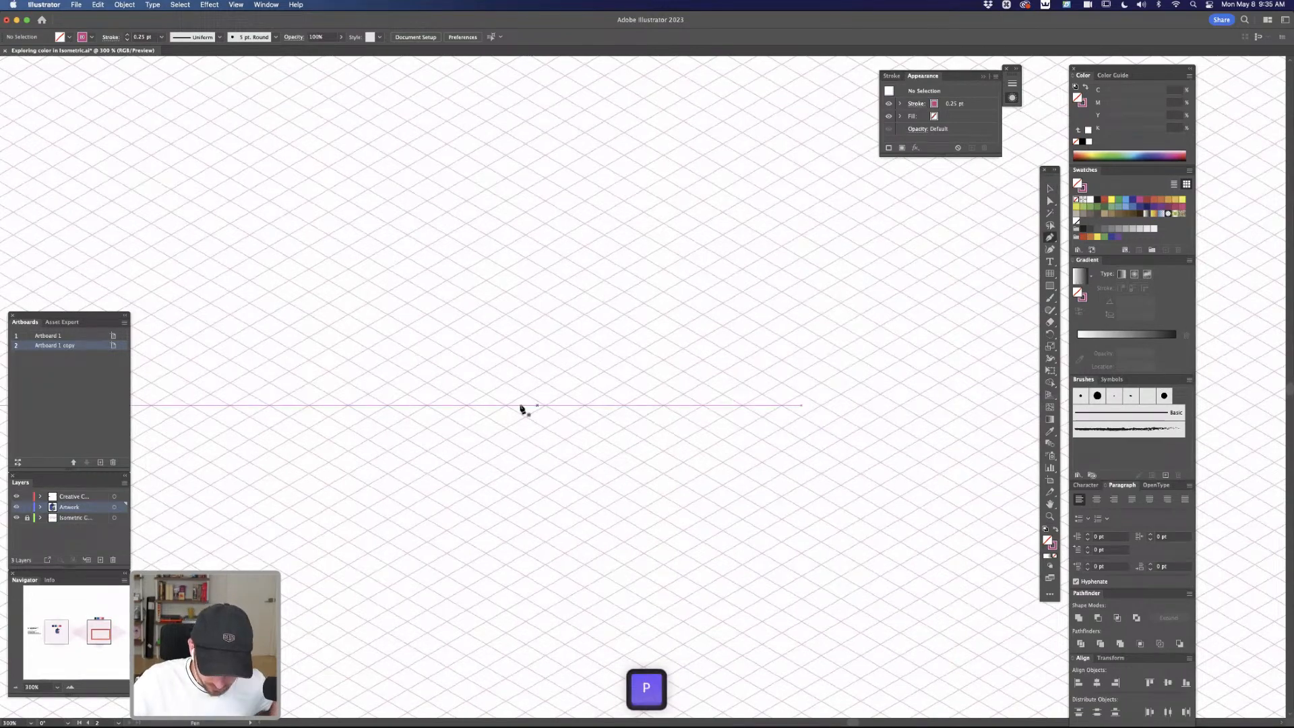
pyautogui.click(509, 407)
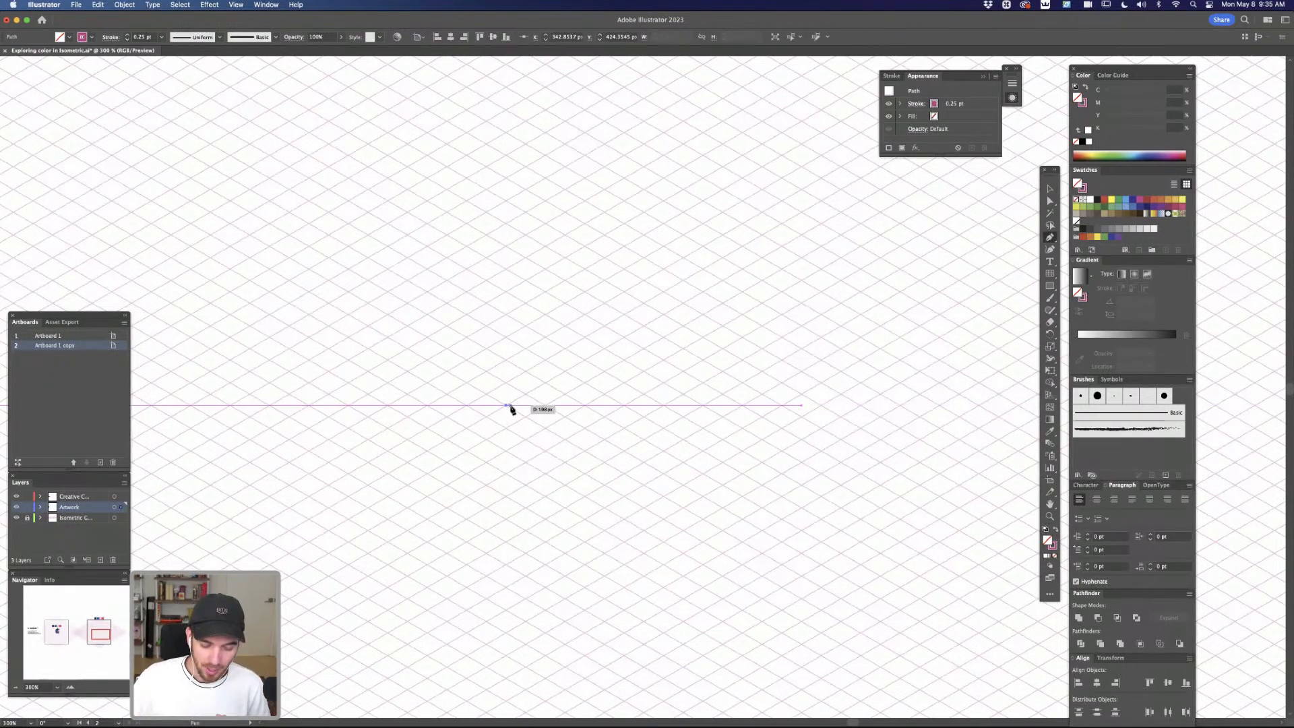
pyautogui.click(683, 507)
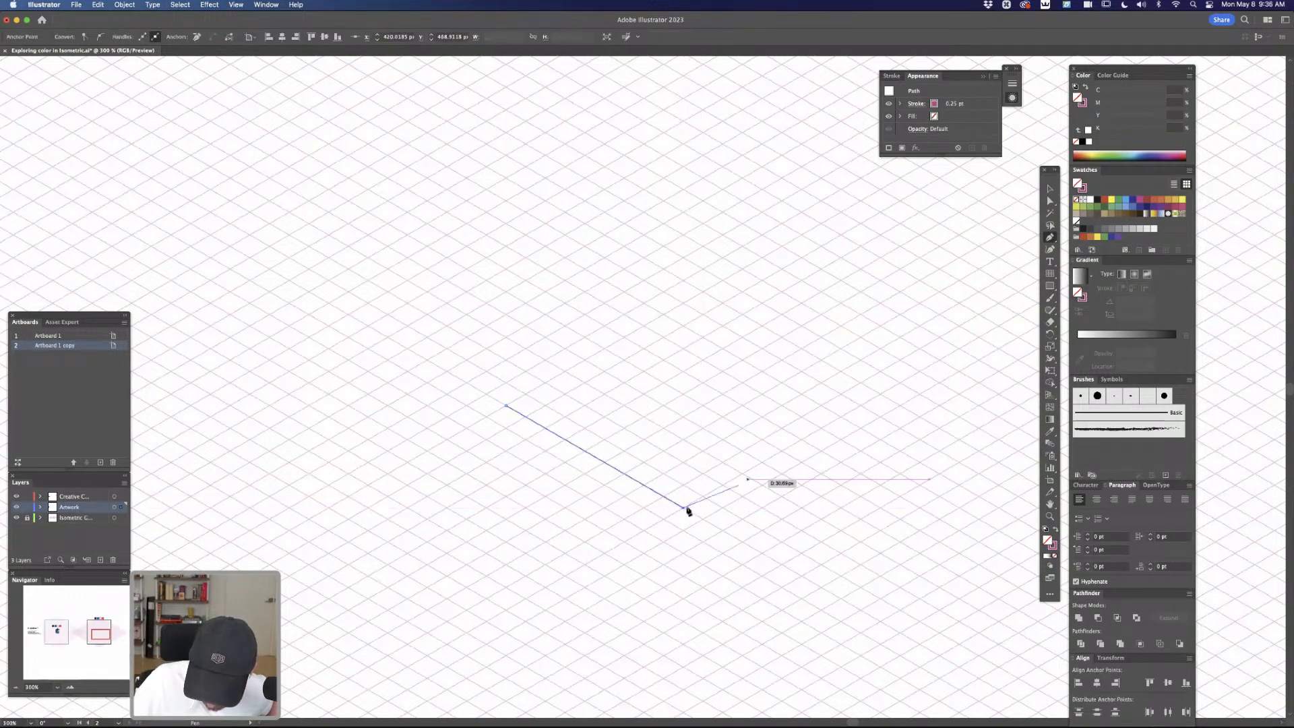
pyautogui.click(880, 395)
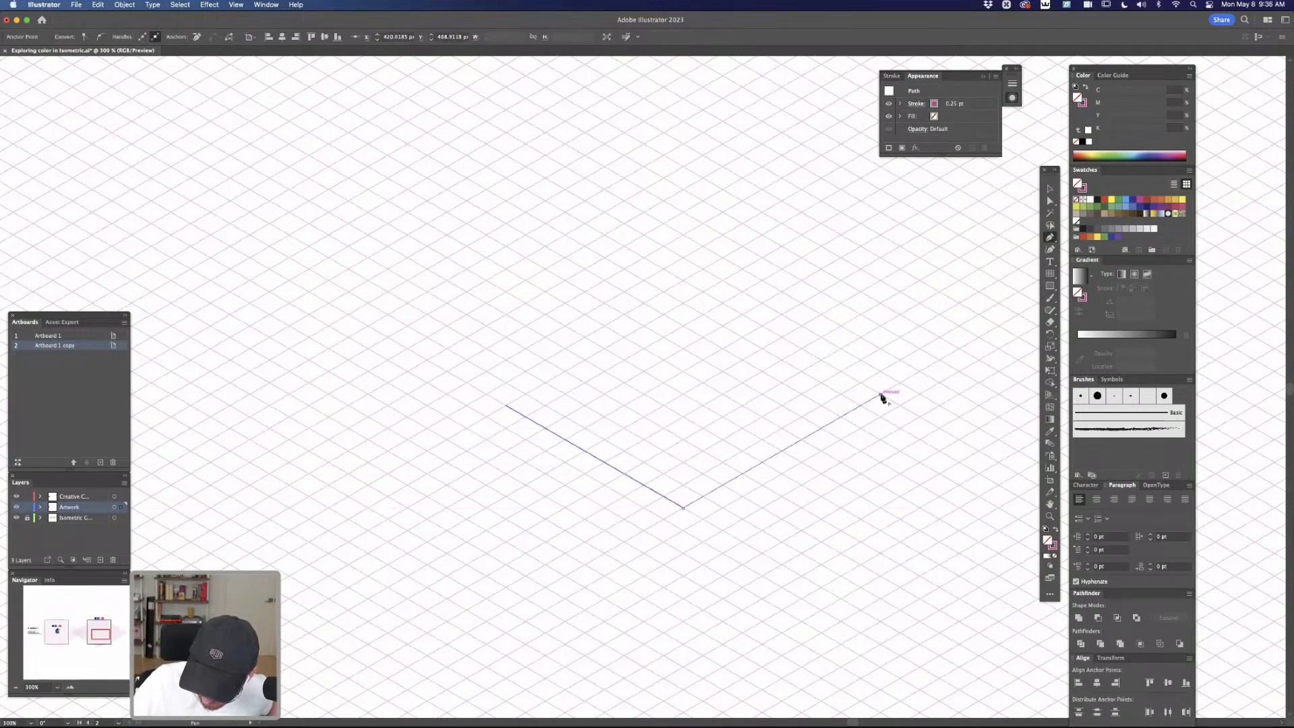
pyautogui.click(702, 291)
pyautogui.click(506, 405)
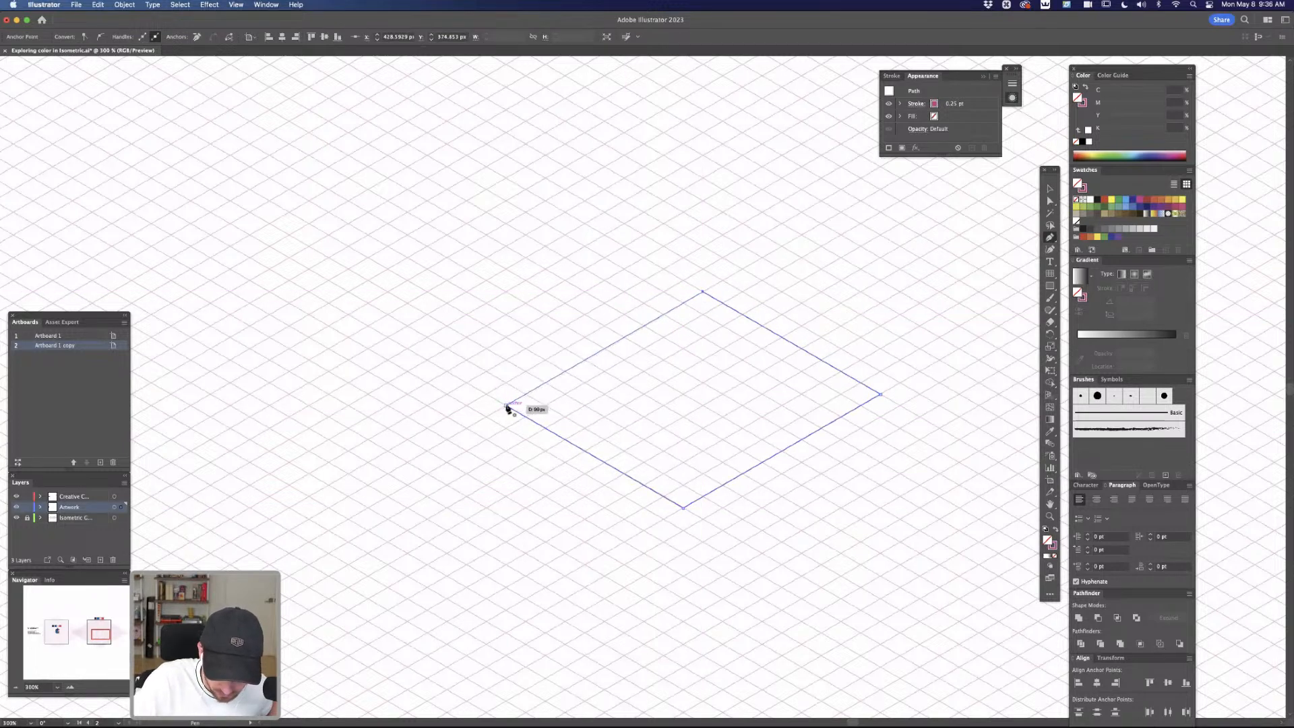
# Turn the diamond's stroke color into its fill and adjust it to purple with cyan 68 and magenta 79
pyautogui.click(1085, 88)
pyautogui.moveTo(1133, 94); pyautogui.dragTo(1144, 92)
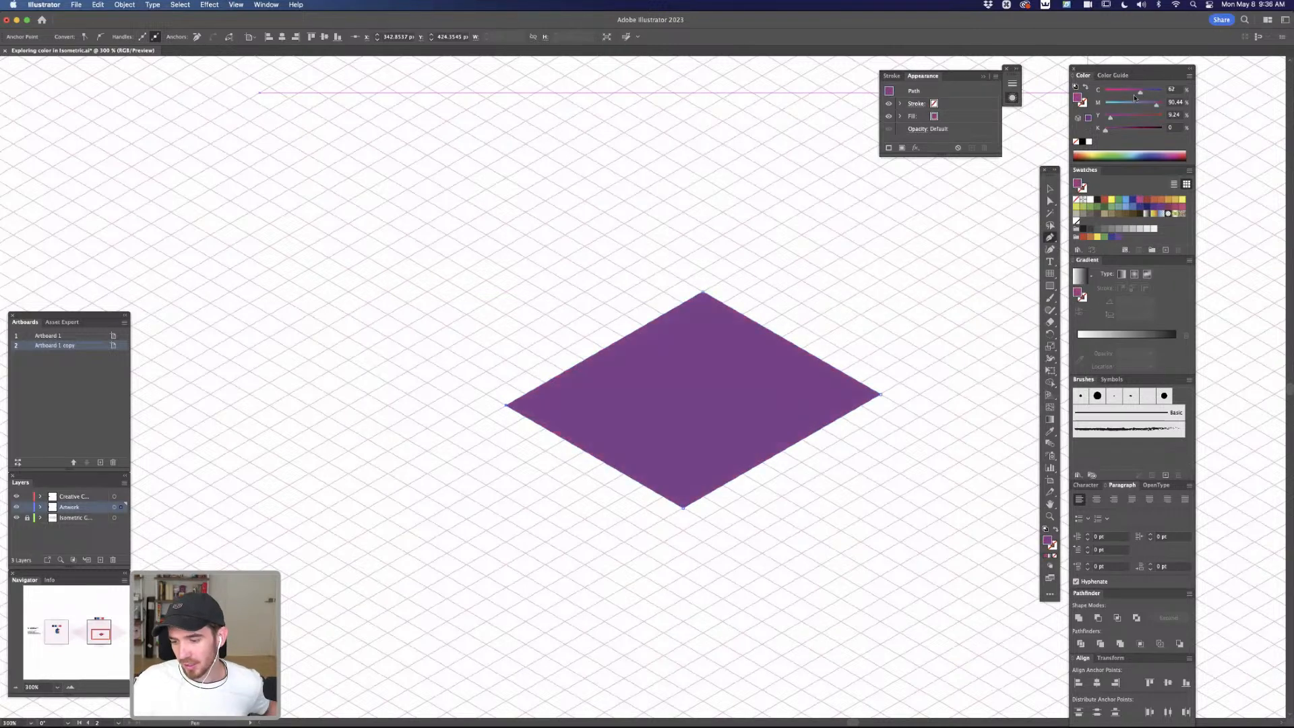
pyautogui.moveTo(1147, 94); pyautogui.dragTo(1150, 105)
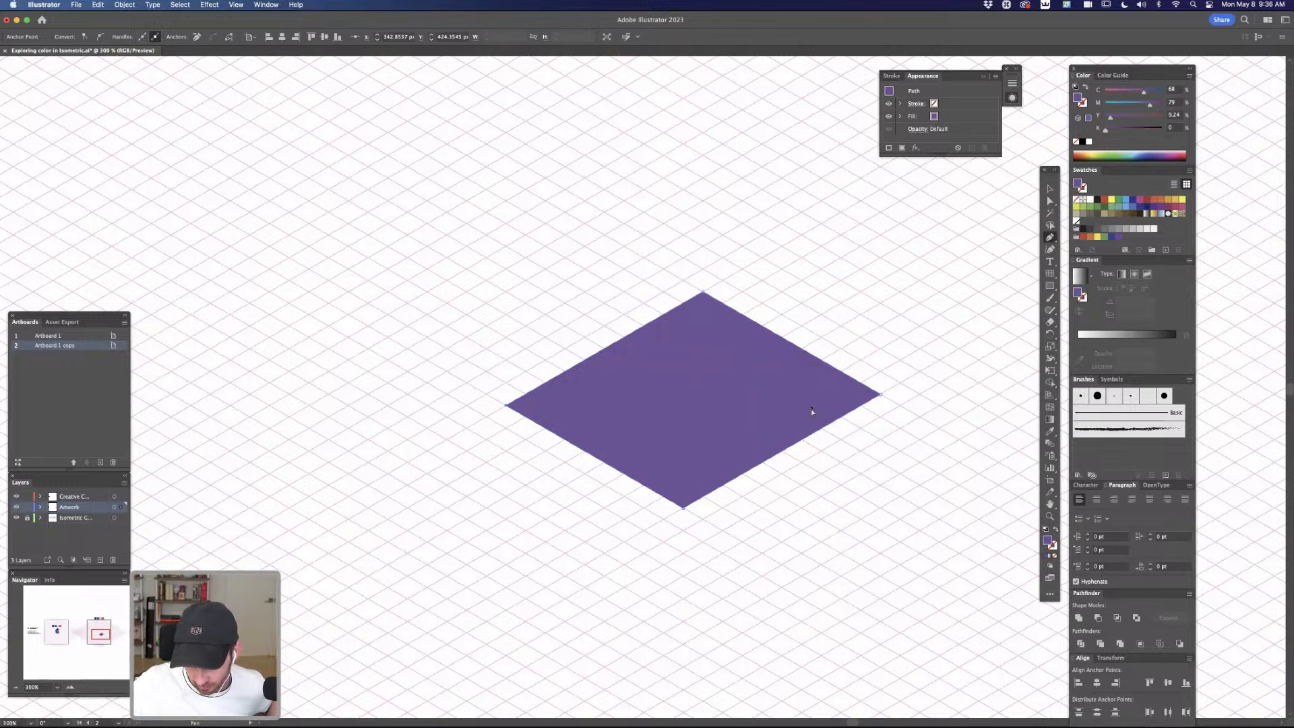
# Move the diamond's right and upper anchor points onto grid intersections so all sides are equal, about 154 by 89 px overall
pyautogui.press('a')
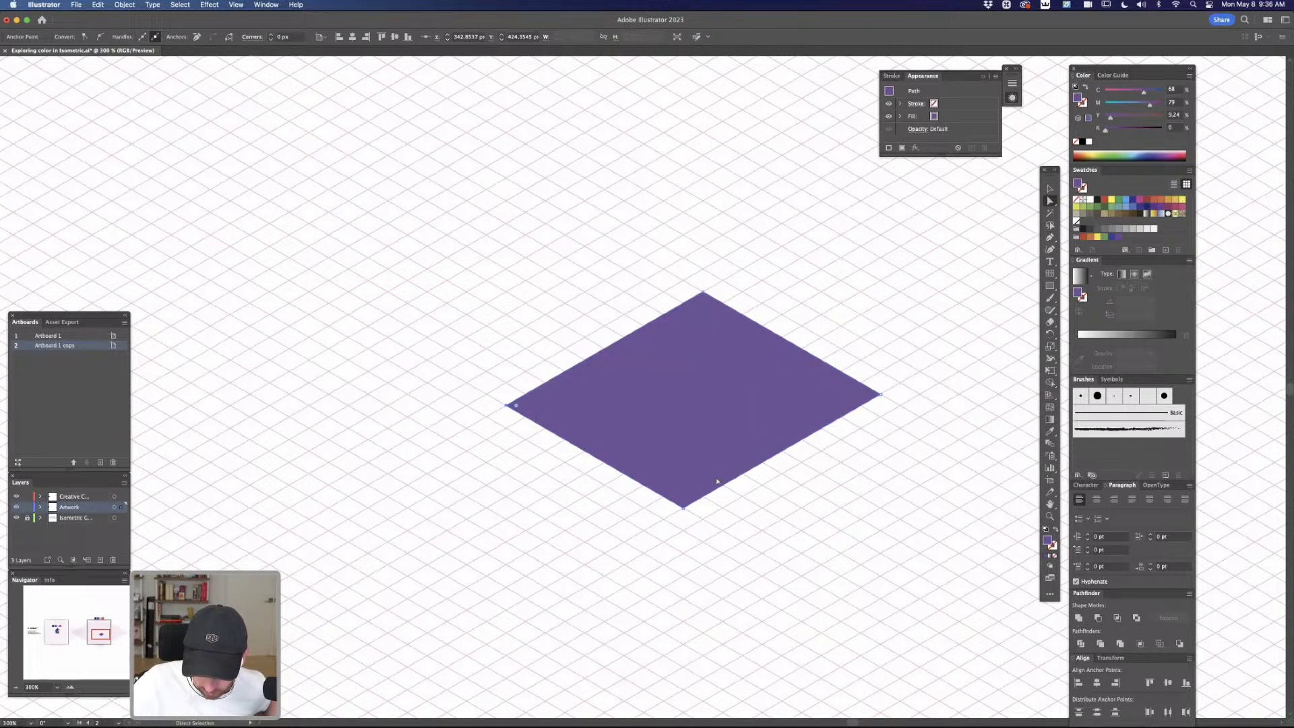
pyautogui.click(837, 397)
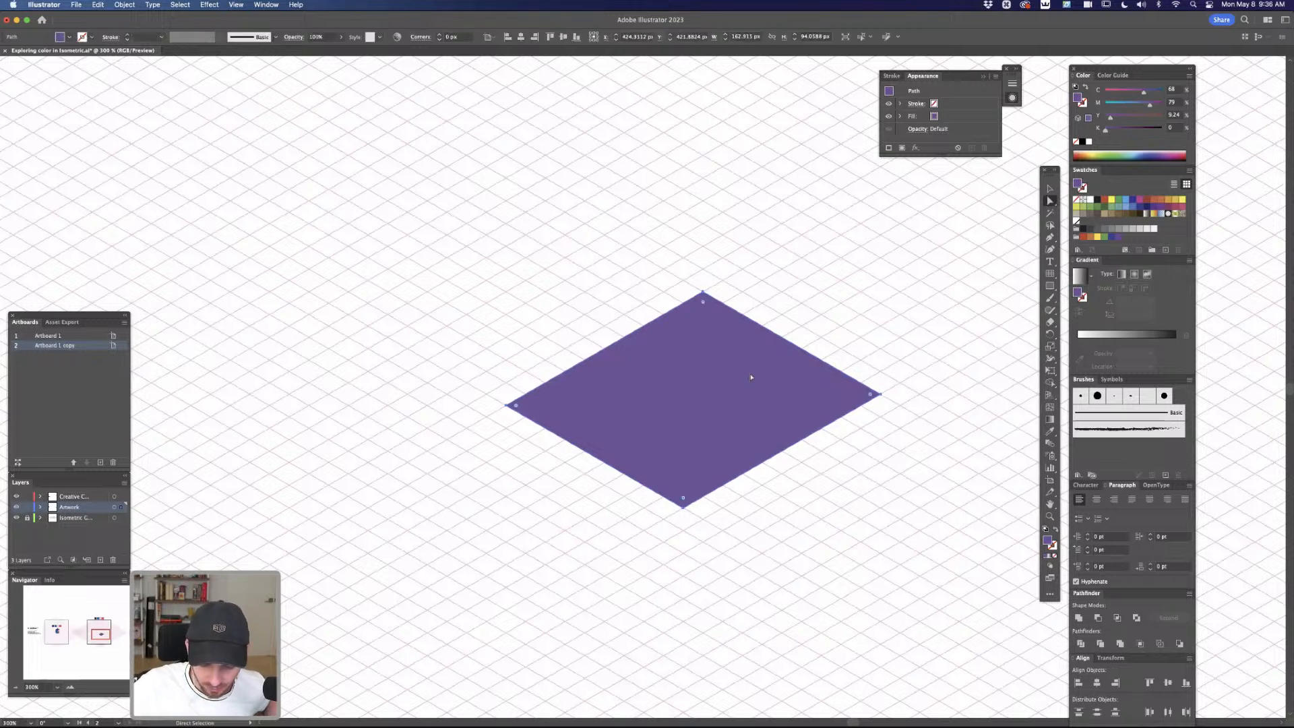
pyautogui.moveTo(879, 395); pyautogui.dragTo(861, 404)
pyautogui.moveTo(703, 291); pyautogui.dragTo(682, 303)
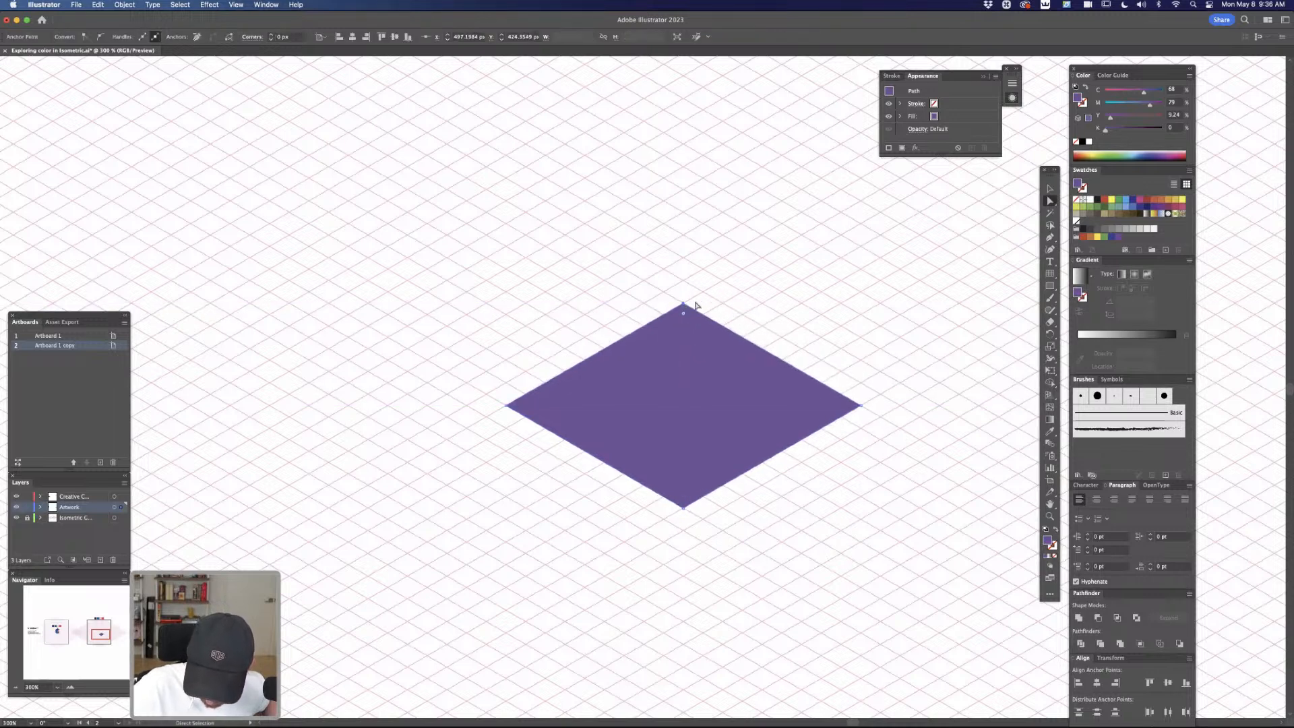
pyautogui.click(915, 447)
# Create an inset copy of the diamond with Offset Path at -3 px and mitered joins
pyautogui.click(785, 411)
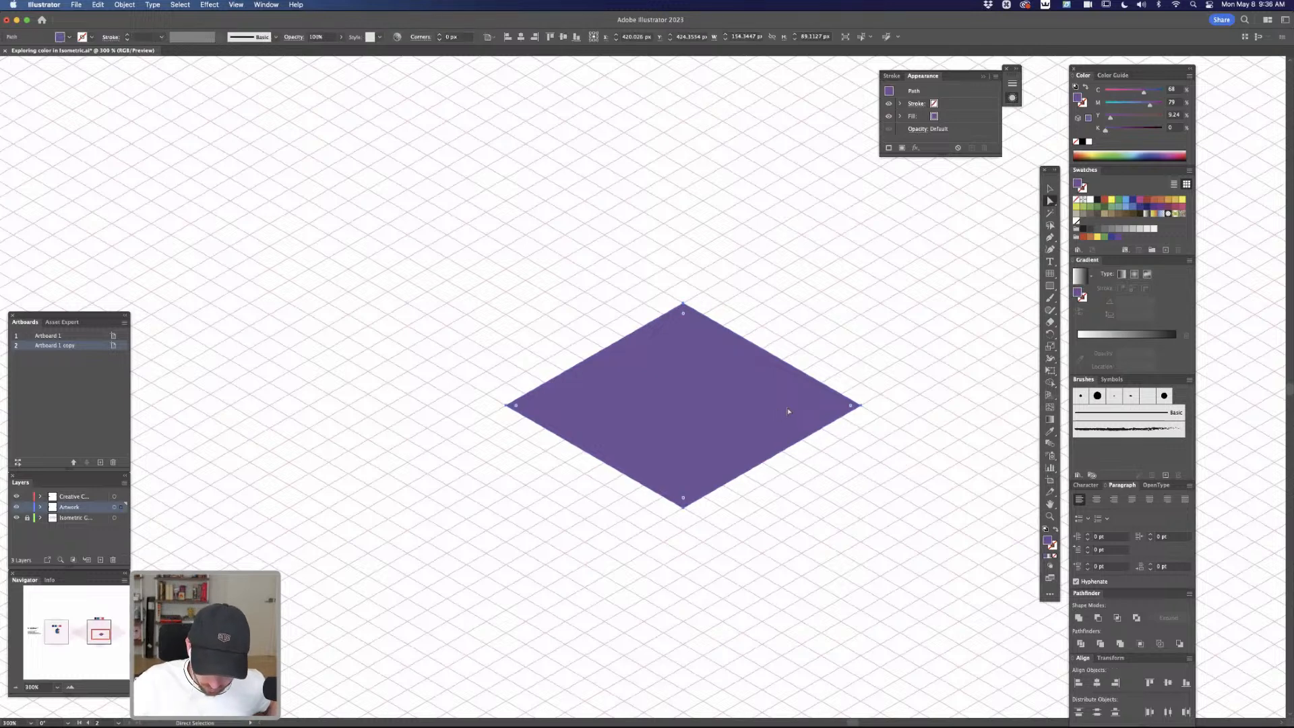
pyautogui.click(116, 7)
pyautogui.moveTo(164, 271)
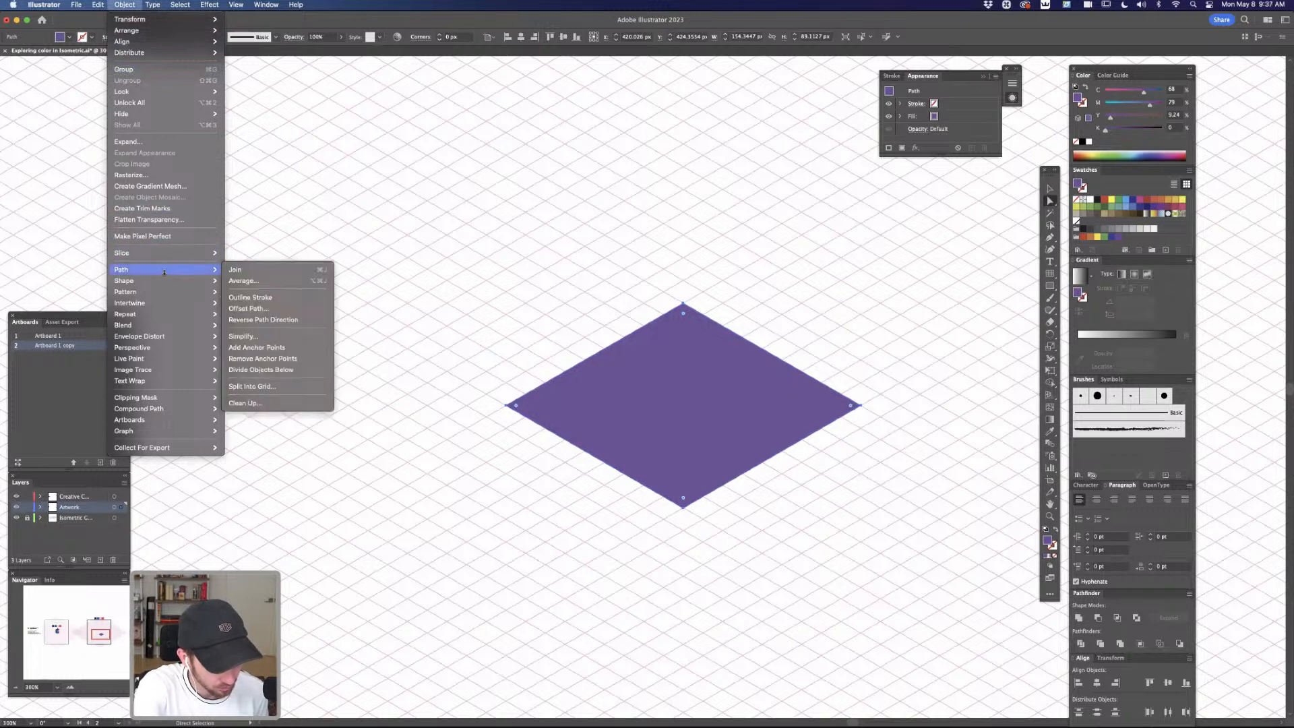
pyautogui.click(282, 310)
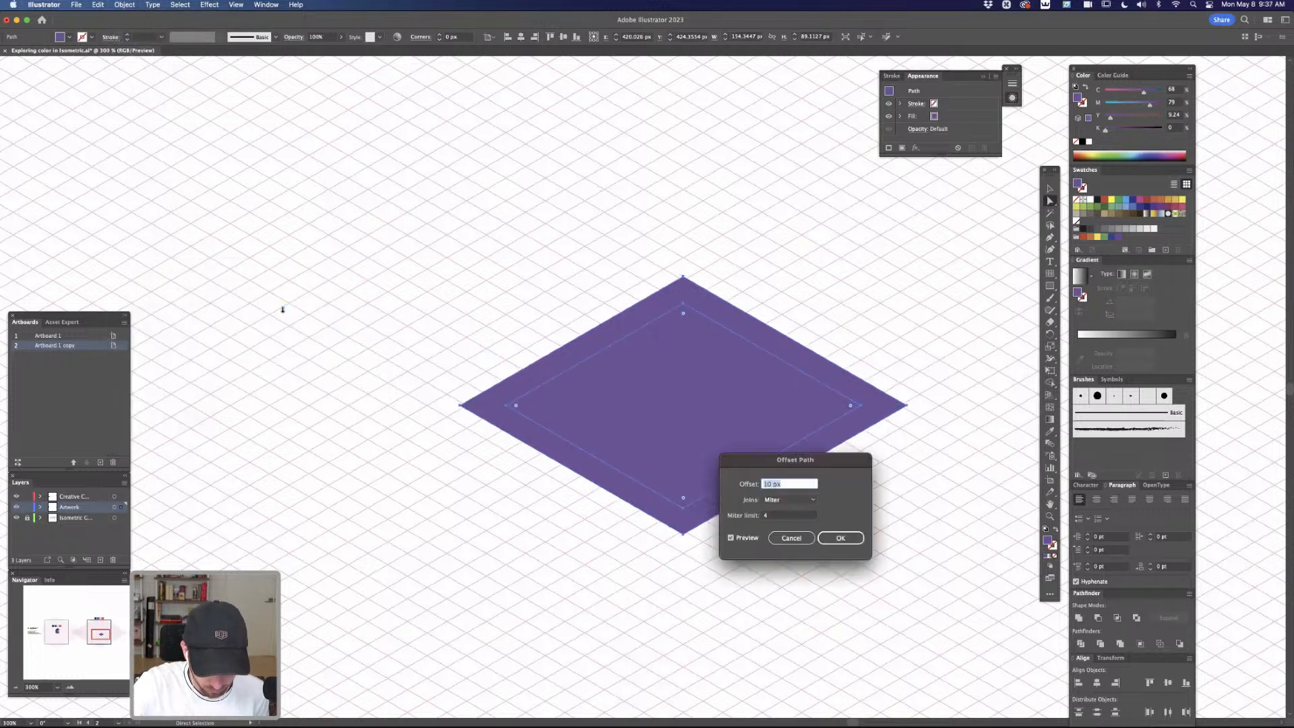
pyautogui.press('Down')
pyautogui.press('Down')
pyautogui.press('Down')
pyautogui.press('Down')
pyautogui.press('Down')
pyautogui.press('Down')
pyautogui.press('Down')
pyautogui.press('Down')
pyautogui.press('Down')
pyautogui.press('Down')
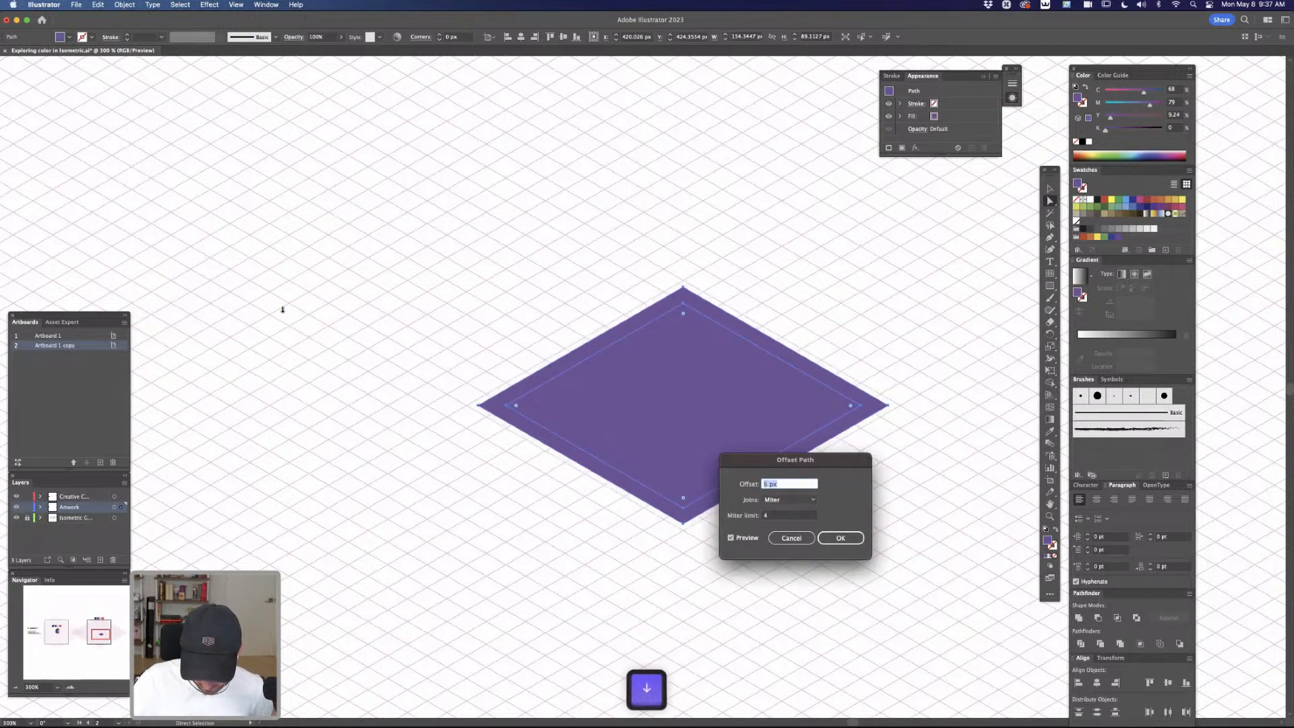
pyautogui.press('Down')
pyautogui.press('Down')
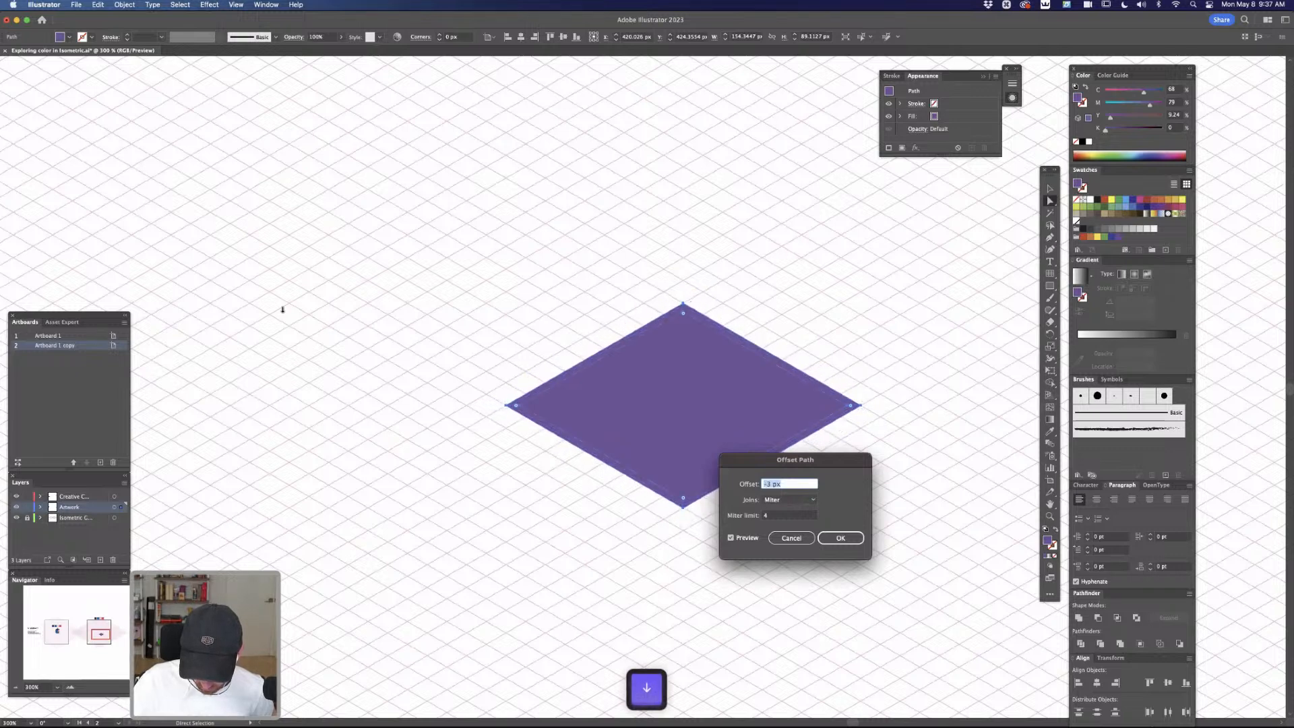
pyautogui.click(840, 538)
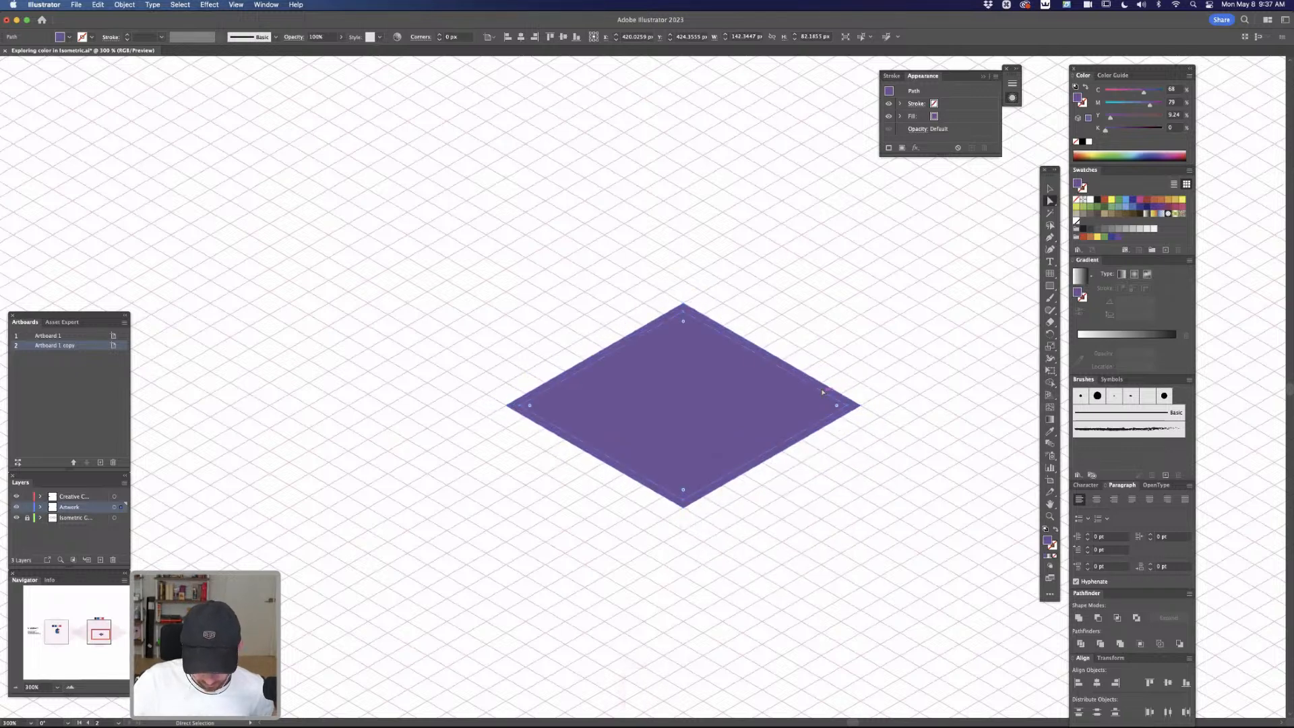
# Recolor the outer diamond pink with cyan 0 and magenta 82, and deselect it
pyautogui.click(855, 405)
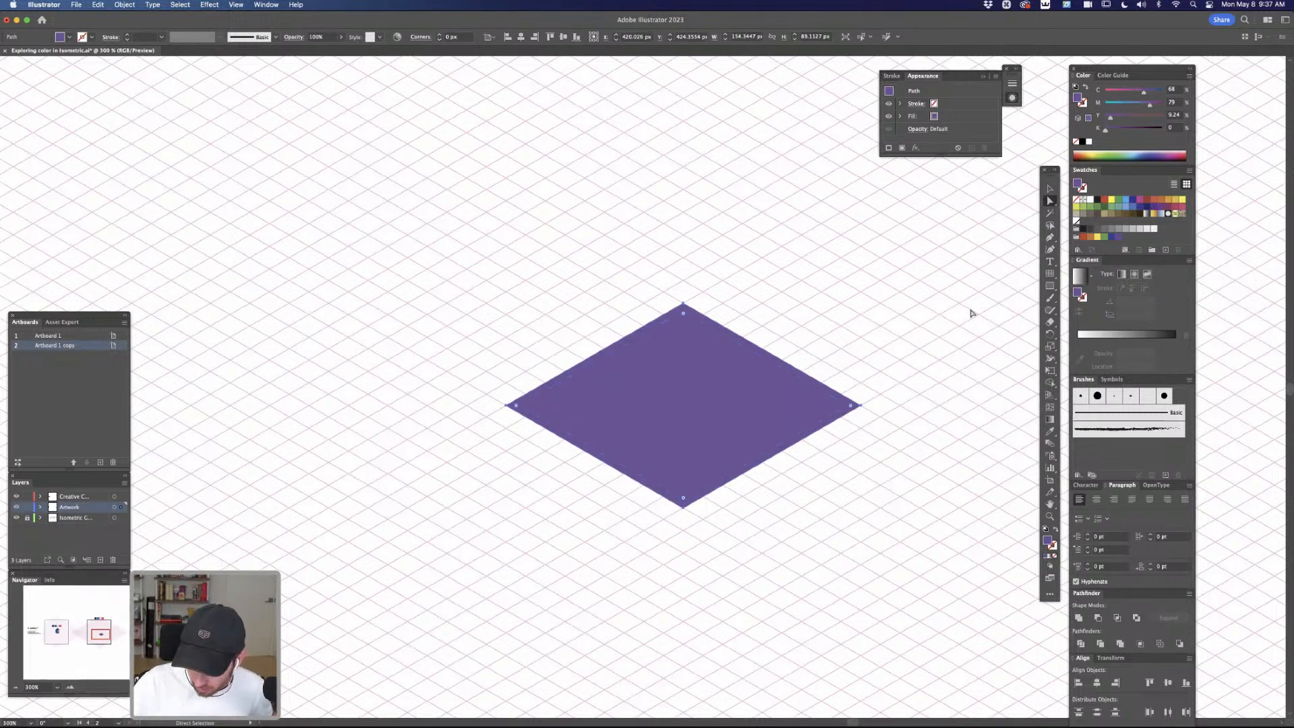
pyautogui.moveTo(1127, 105)
pyautogui.mouseDown()
pyautogui.moveTo(1115, 106)
pyautogui.moveTo(1137, 106)
pyautogui.mouseUp()
pyautogui.click(1141, 201)
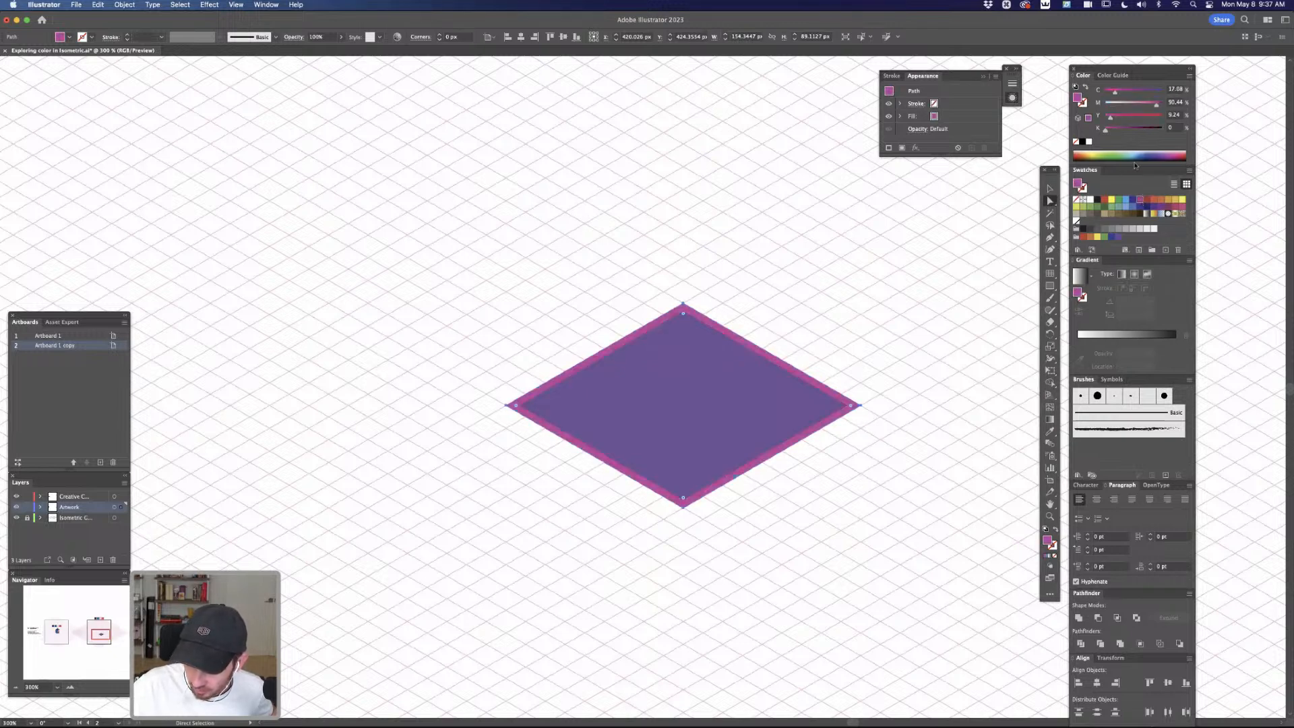
pyautogui.moveTo(1115, 92); pyautogui.dragTo(1148, 110)
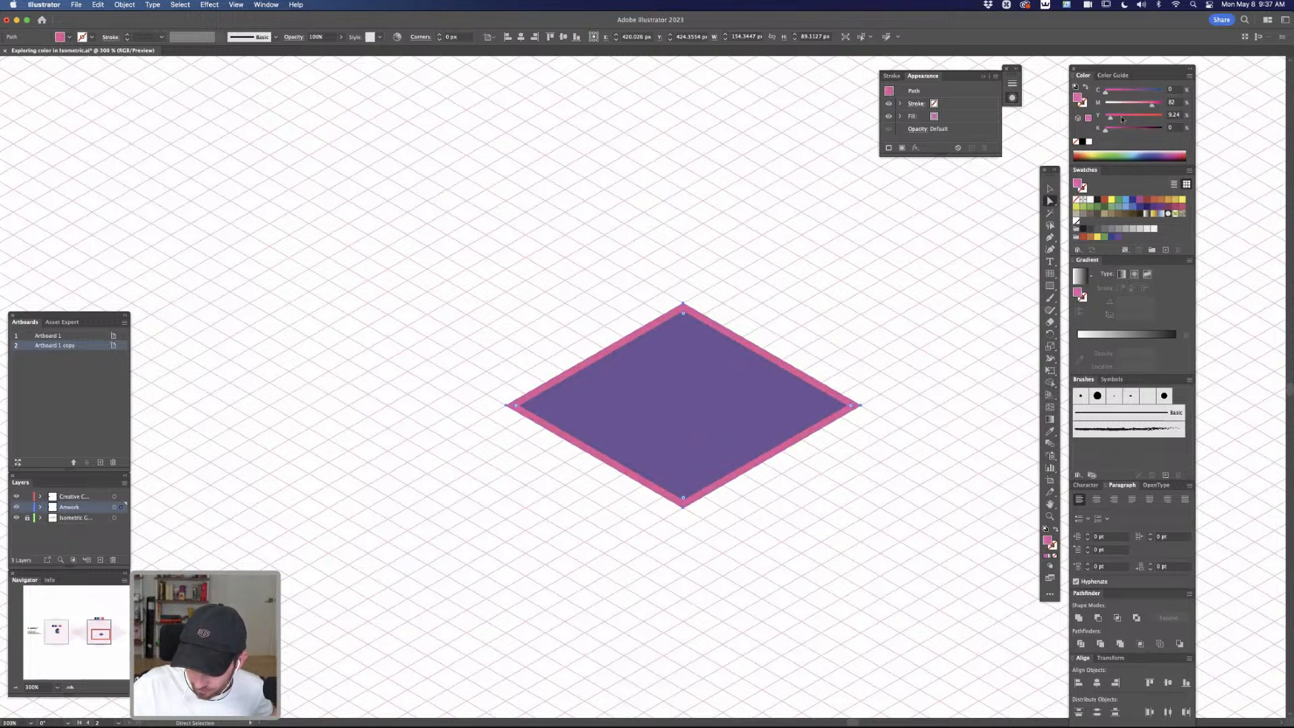
pyautogui.click(864, 426)
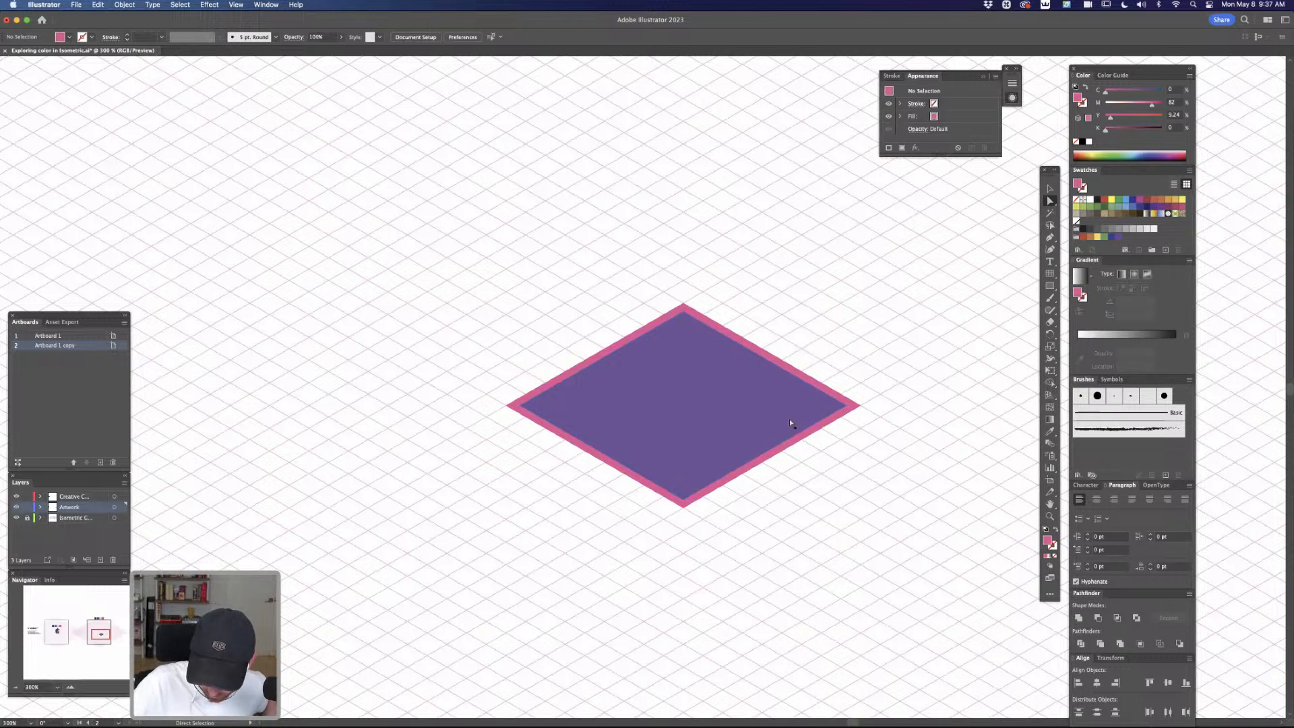
# Duplicate the inner purple diamond about 10 px lower and split off its upper chevron strip with the Shape Builder
pyautogui.moveTo(729, 409); pyautogui.dragTo(729, 427)
pyautogui.keyDown('shift'); pyautogui.click(693, 328); pyautogui.keyUp('shift')
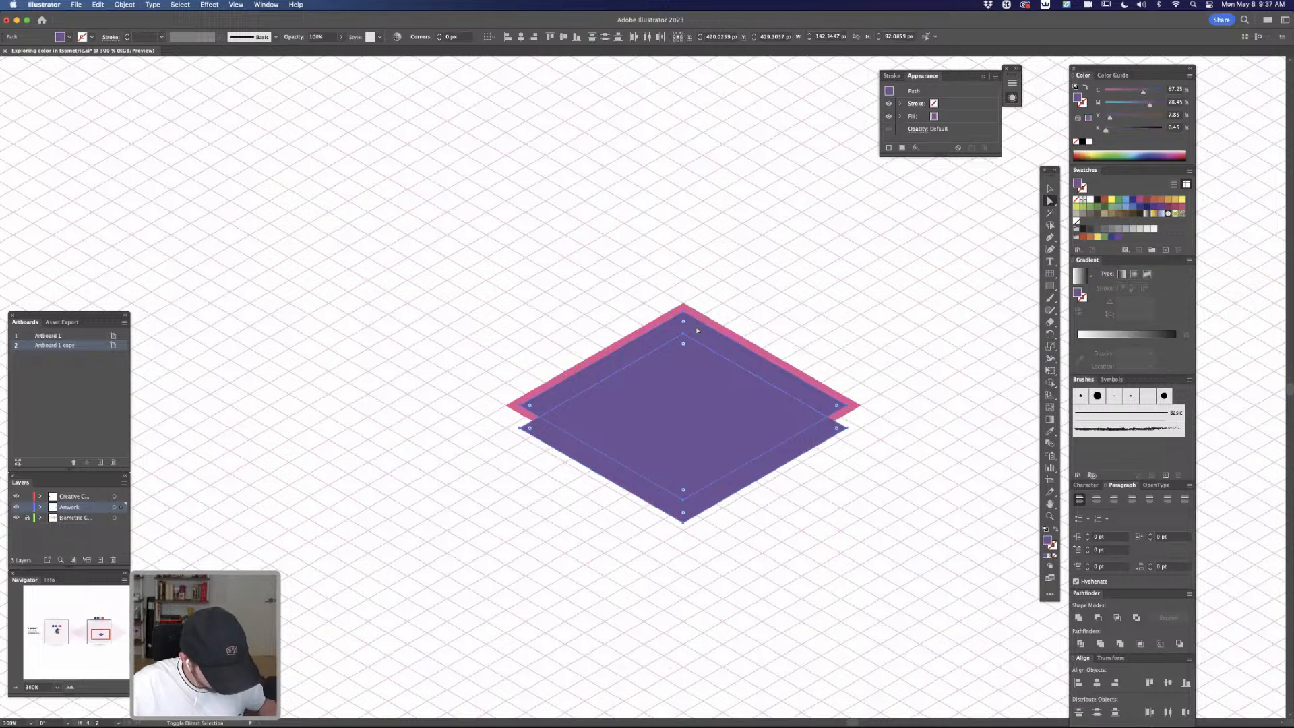
pyautogui.hotkey('shift', 'm')
pyautogui.press('a')
pyautogui.click(764, 299)
pyautogui.click(724, 344)
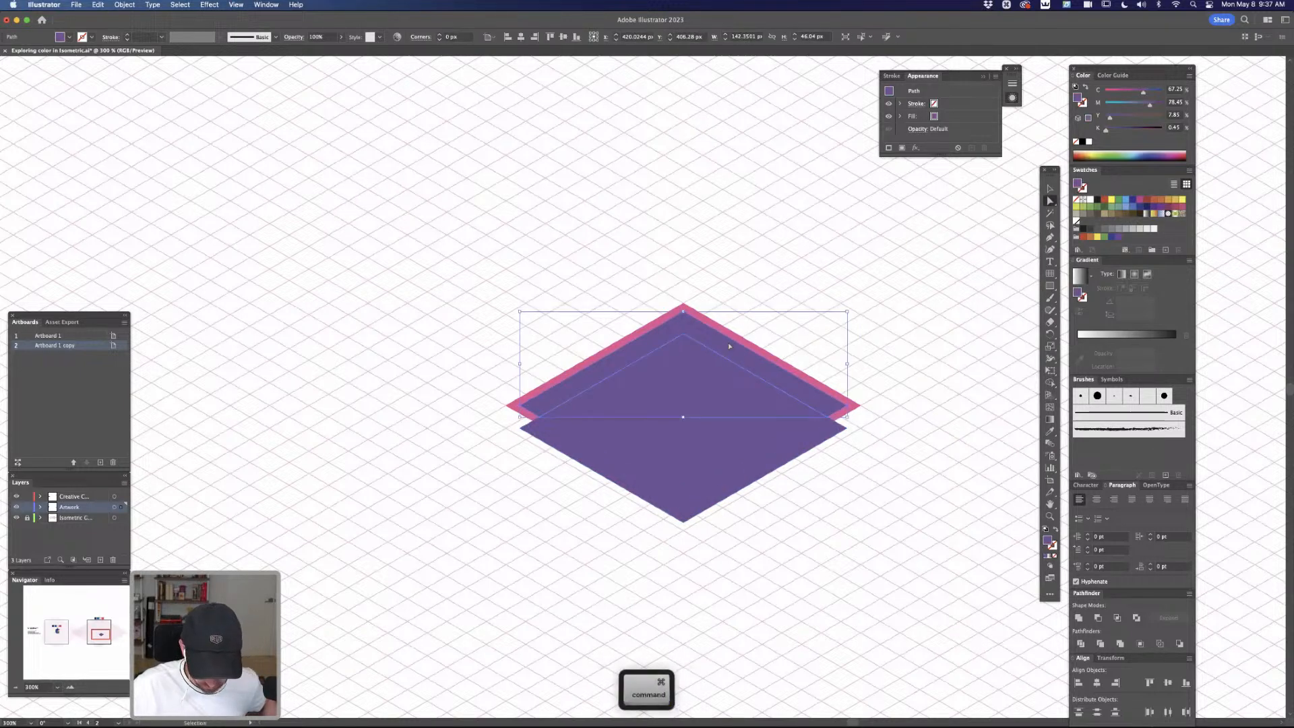
# Remove the lowered diamond piece and keep the chevron strip in front of the purple inner diamond
pyautogui.press('super+z')
pyautogui.click(785, 297)
pyautogui.press('super+z')
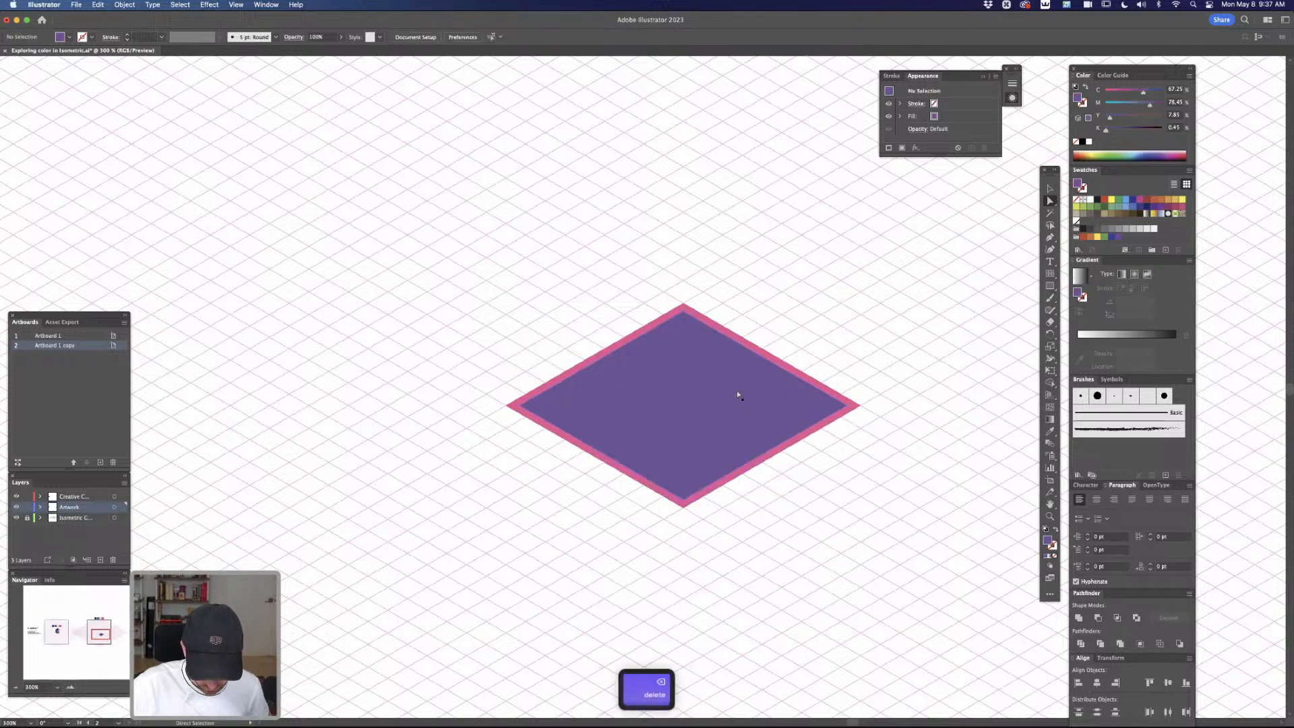
pyautogui.press('super+f')
pyautogui.press('a')
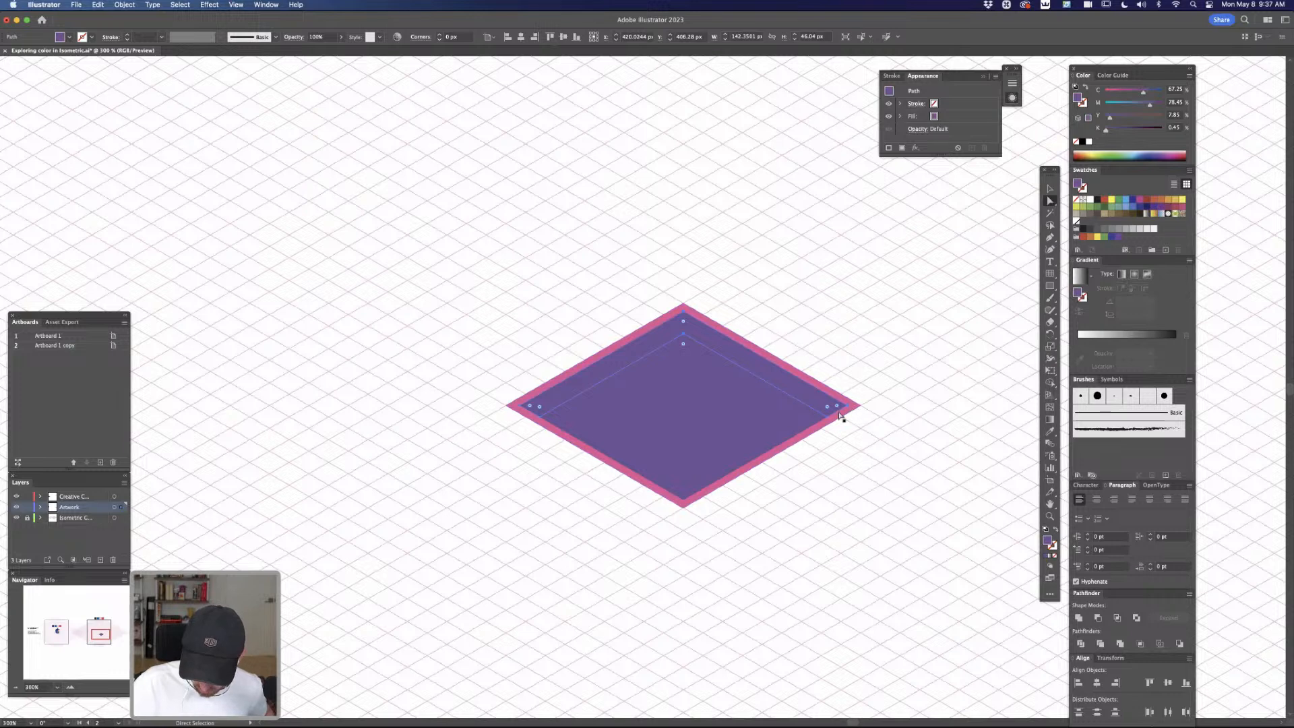
# Darken the inner purple diamond by raising its black value to about 40%, and deselect it
pyautogui.click(800, 412)
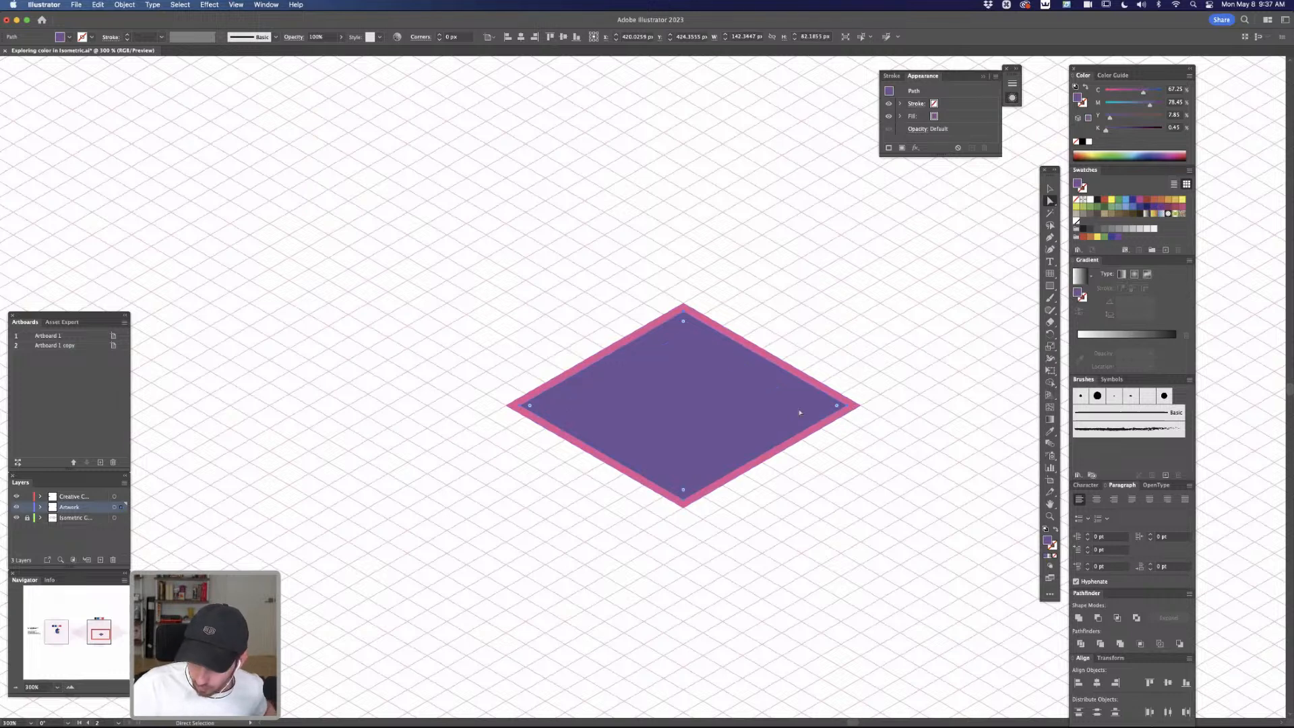
pyautogui.moveTo(1119, 131); pyautogui.dragTo(1127, 131)
pyautogui.click(865, 364)
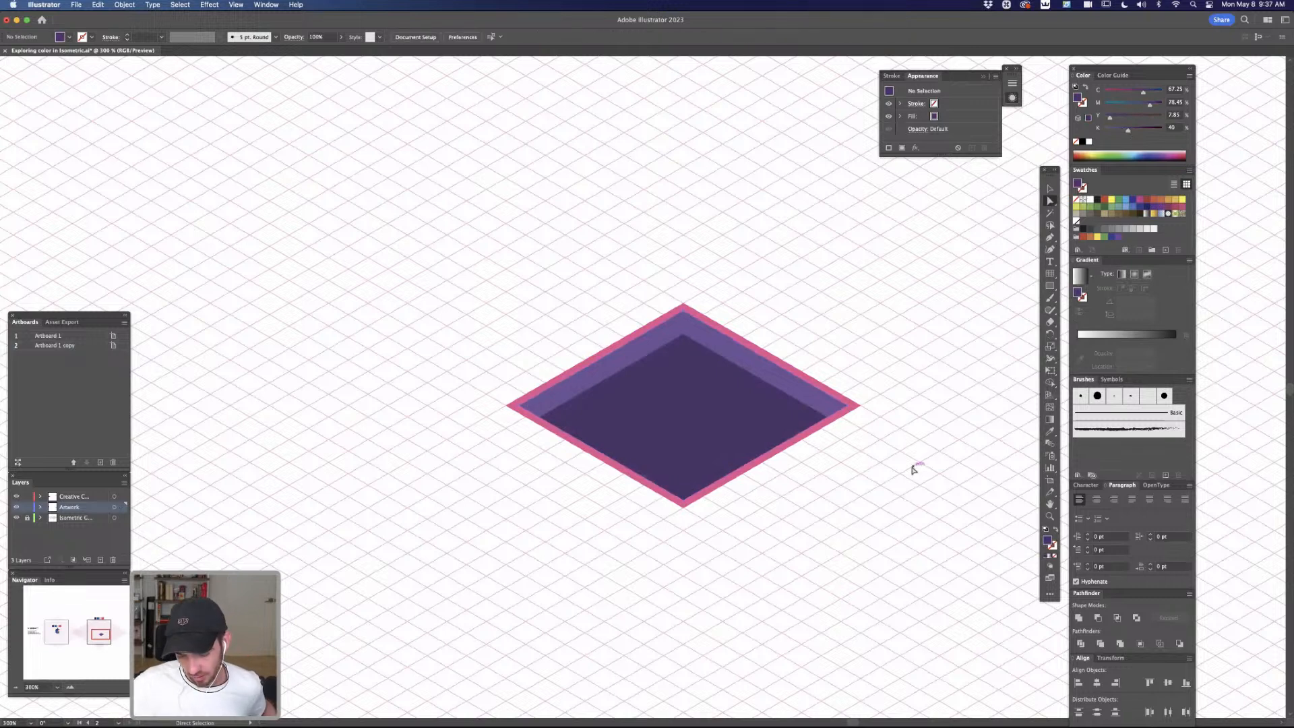
# Duplicate the outer pink diamond straight down by about 109 px to mark the building's base, and deselect it
pyautogui.moveTo(853, 409); pyautogui.dragTo(847, 638)
pyautogui.press('space')
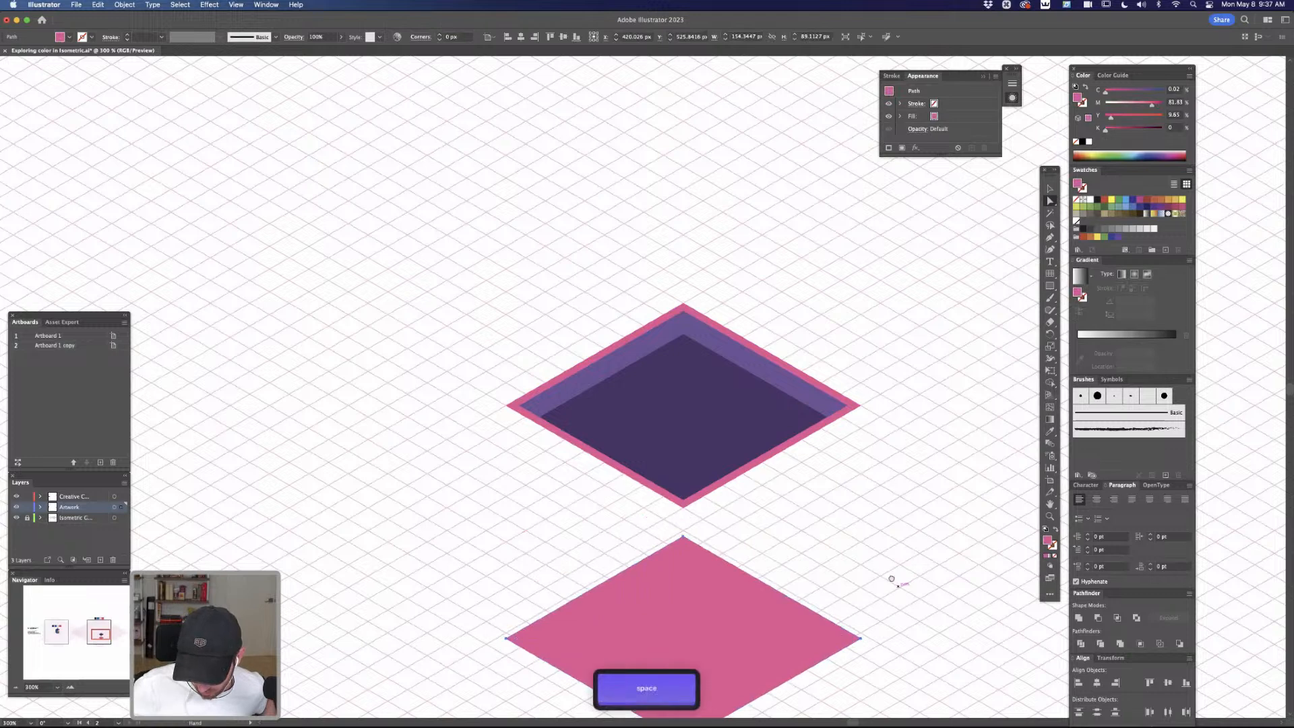
pyautogui.scroll(-5, 786, 456)
pyautogui.moveTo(793, 454); pyautogui.dragTo(792, 472)
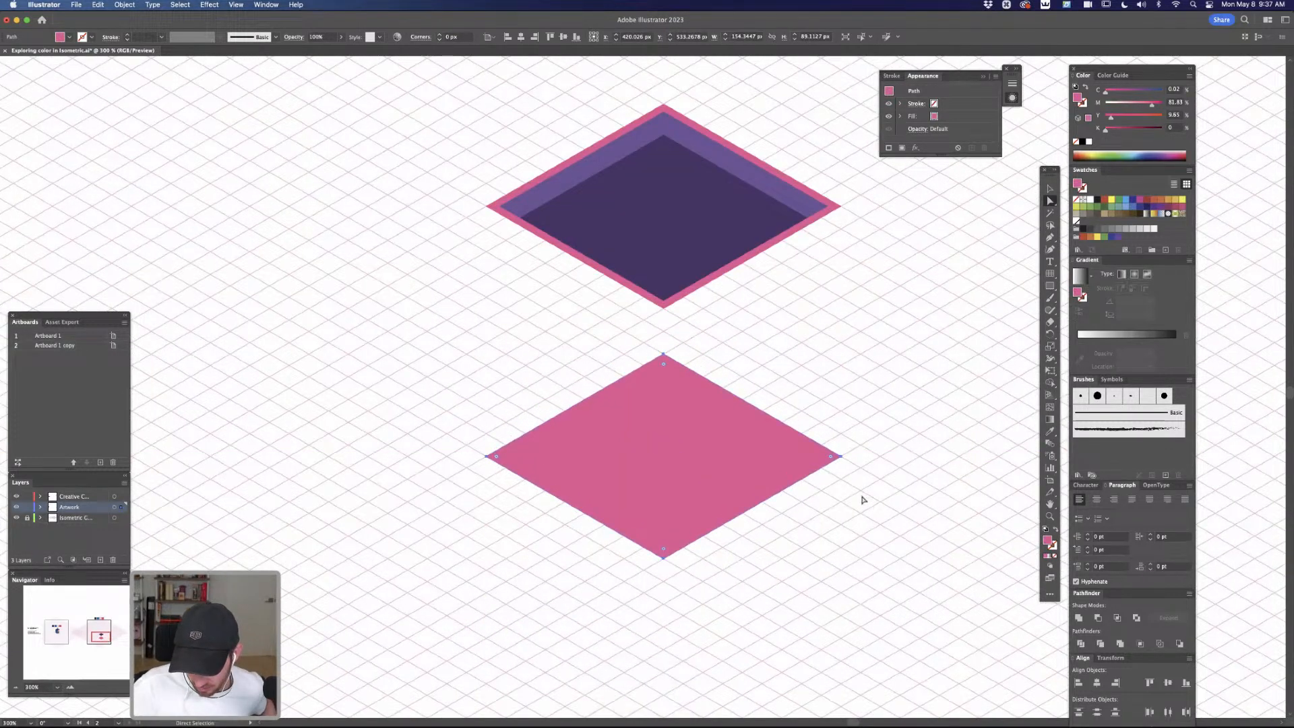
pyautogui.click(889, 466)
# Draw the right wall with the Pen tool as a closed shape joining the right and front corners of both diamonds
pyautogui.press('space')
pyautogui.moveTo(889, 466); pyautogui.dragTo(824, 518)
pyautogui.press('p')
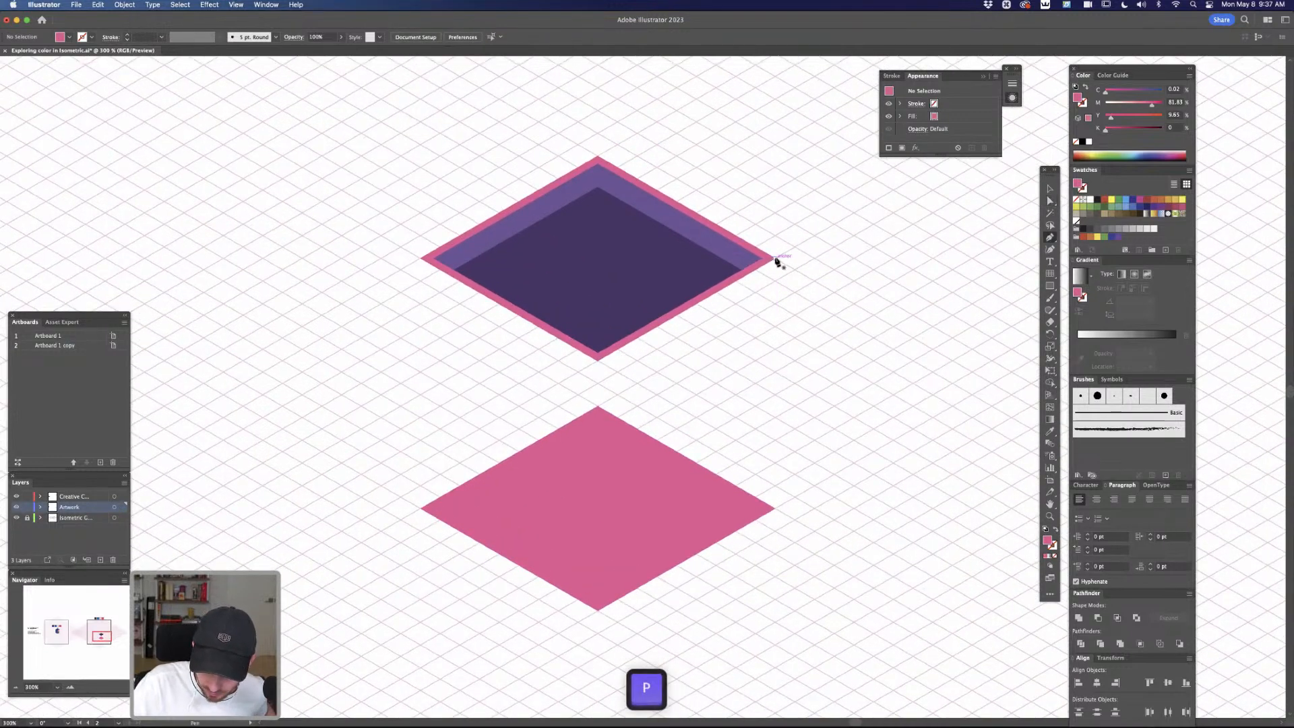
pyautogui.click(775, 258)
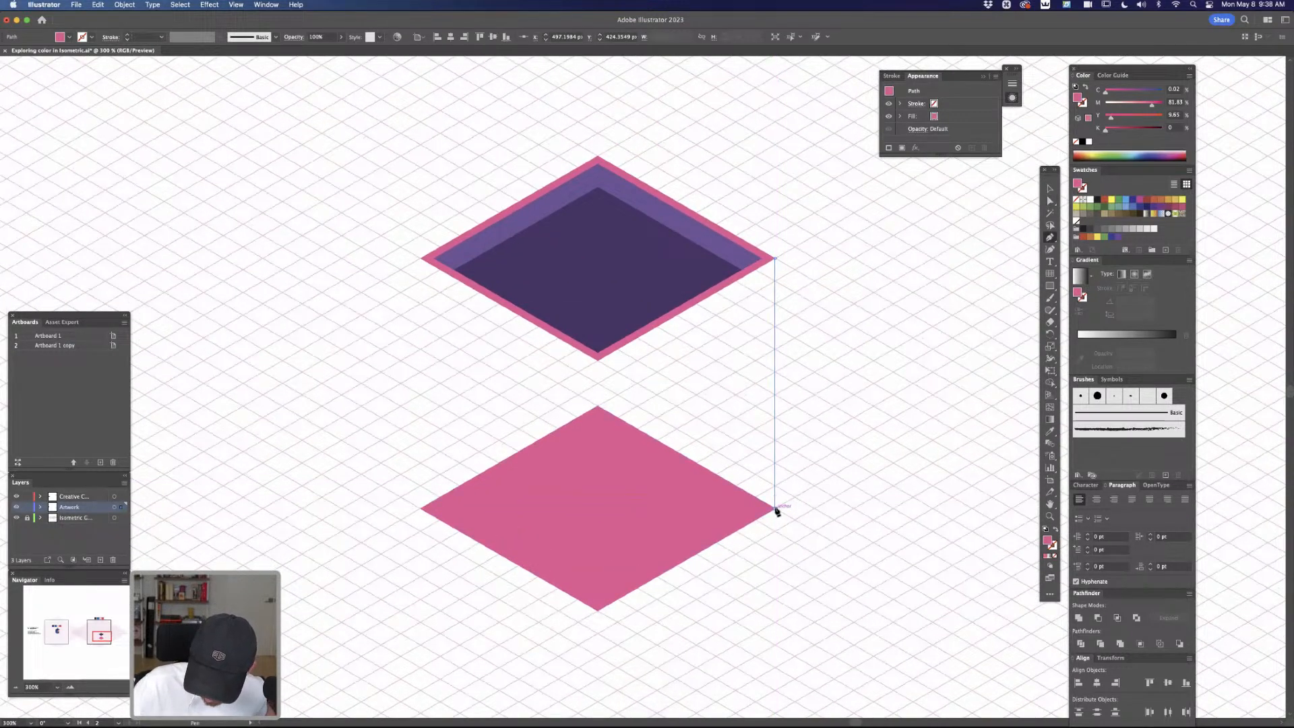
pyautogui.click(775, 508)
pyautogui.click(597, 610)
pyautogui.click(598, 360)
pyautogui.click(774, 258)
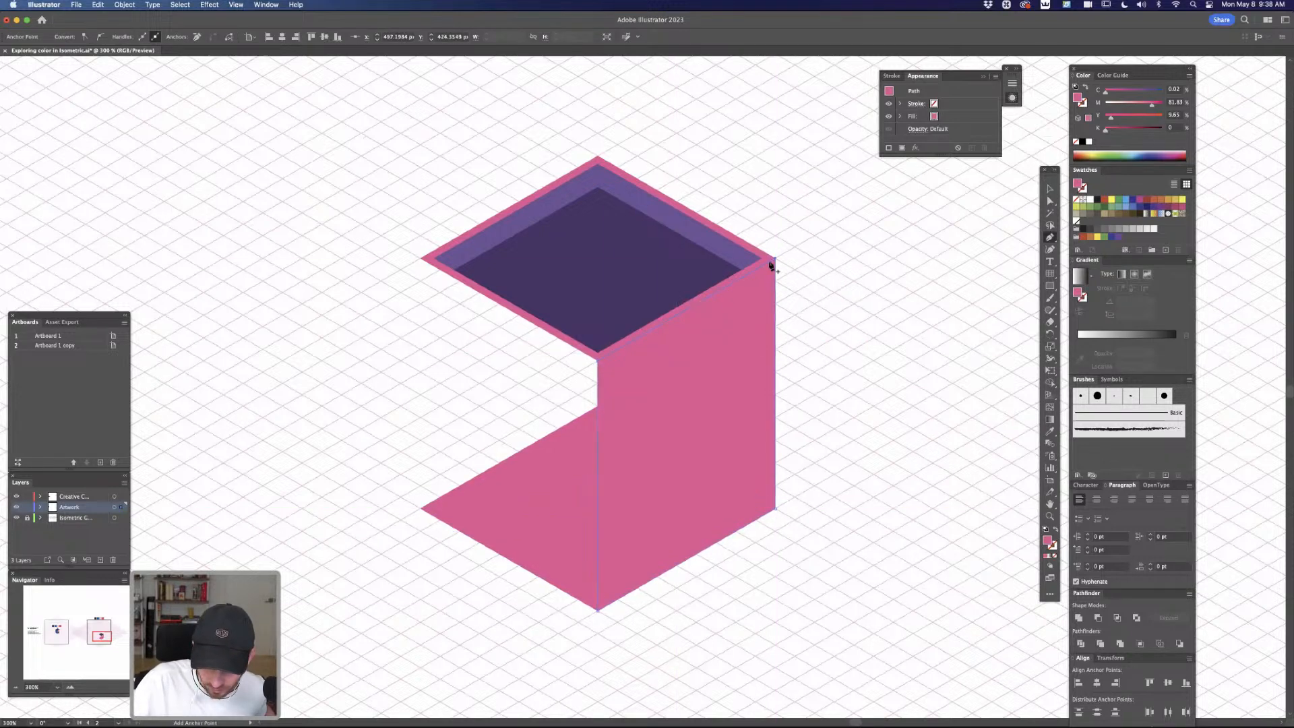
# Draw the left wall as a closed Pen shape joining the left and front corners of both diamonds, and deselect it
pyautogui.click(422, 260)
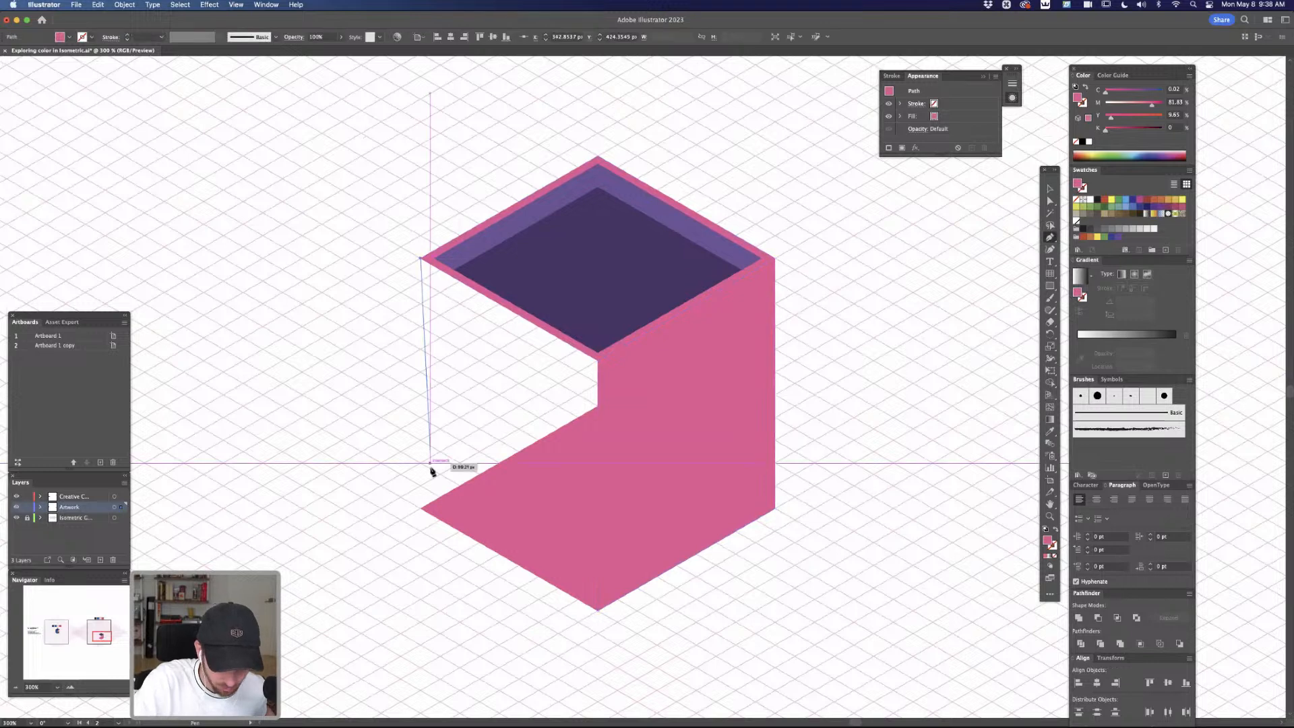
pyautogui.click(421, 507)
pyautogui.click(597, 609)
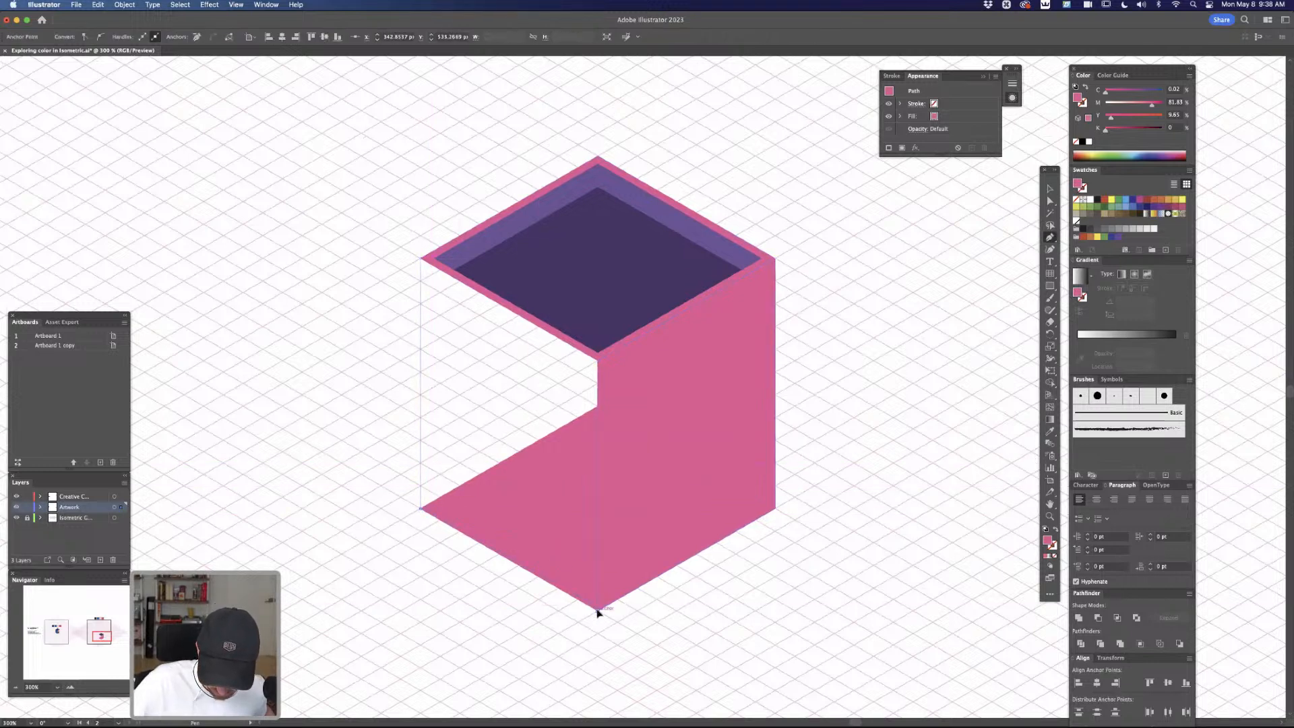
pyautogui.click(597, 361)
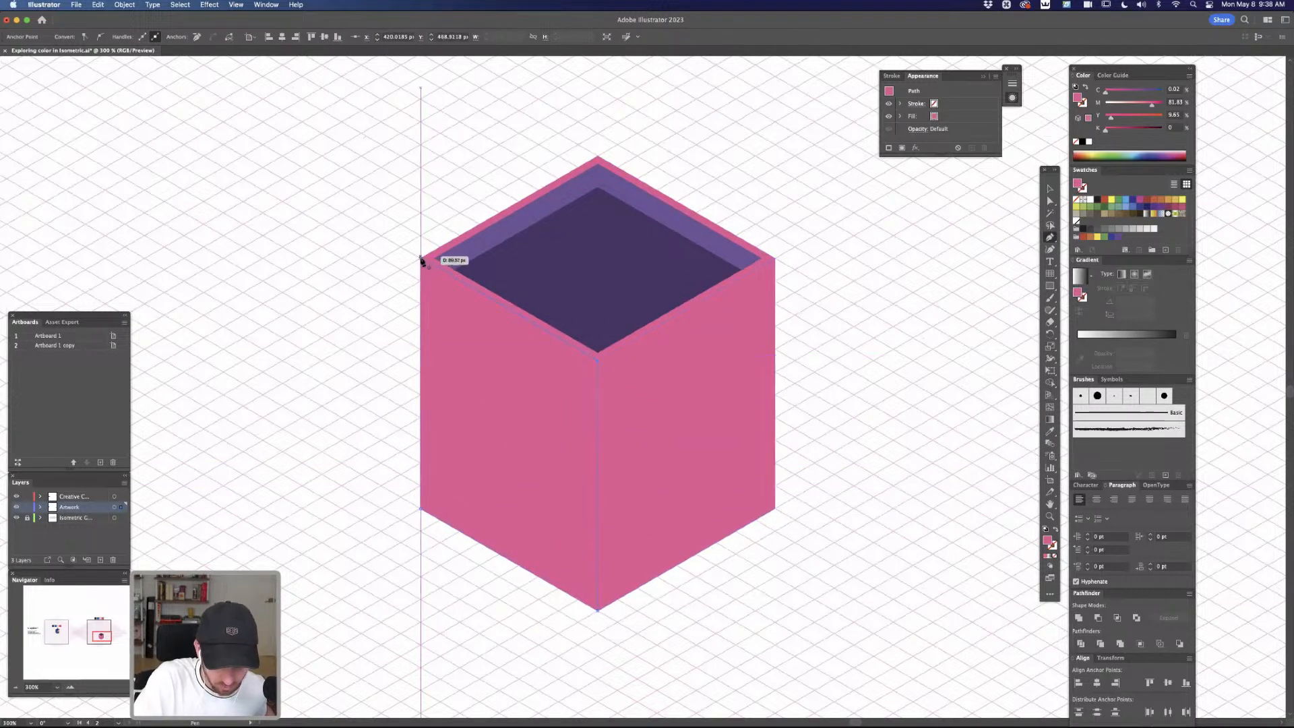
pyautogui.click(441, 261)
pyautogui.press('a')
pyautogui.click(859, 351)
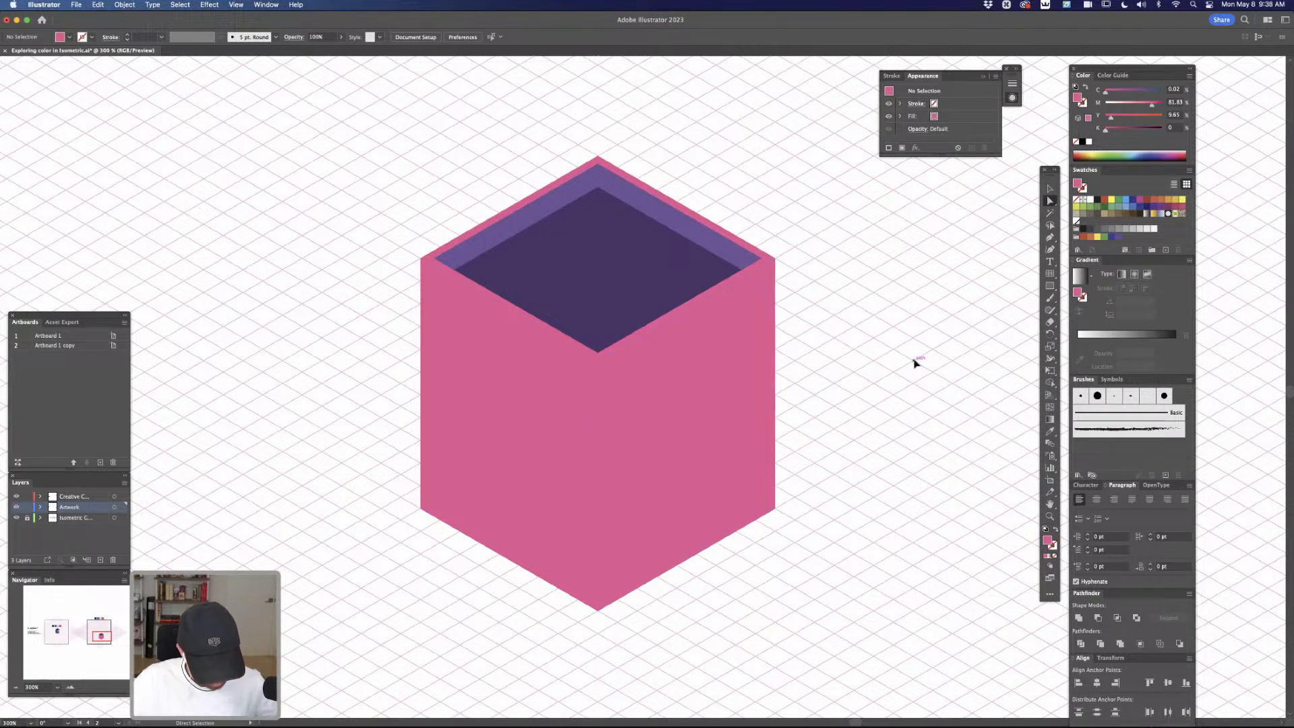
# Draw a circle of about 106 px as a light source at the upper right and paint an arrow from it toward the building
pyautogui.press('super+minus')
pyautogui.press('l')
pyautogui.moveTo(887, 170); pyautogui.dragTo(1041, 330)
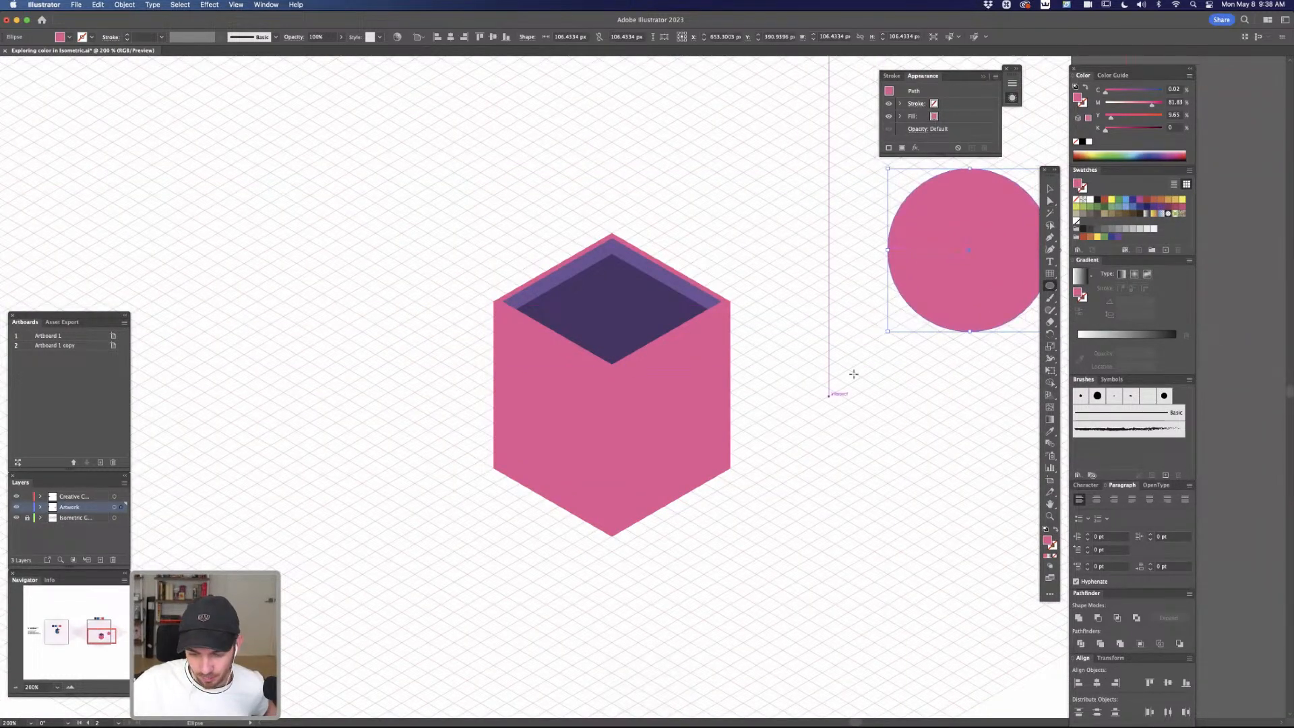
pyautogui.press('b')
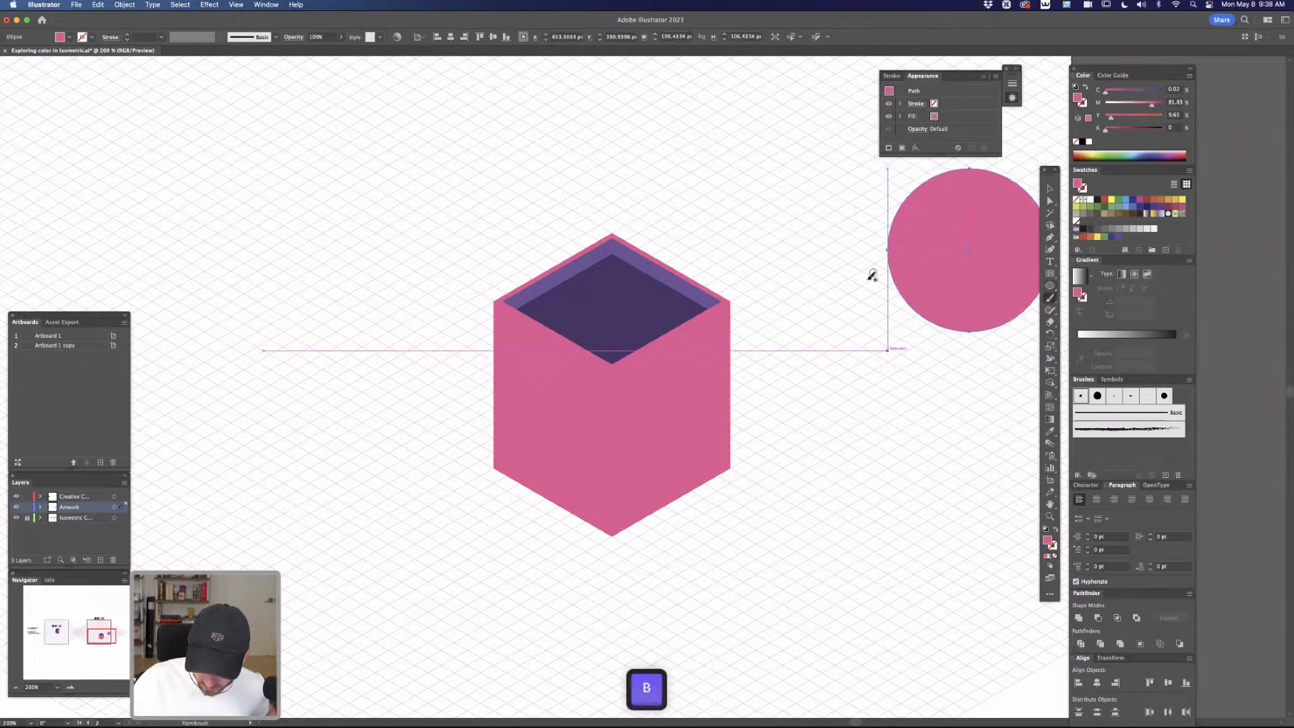
pyautogui.moveTo(891, 275)
pyautogui.mouseDown()
pyautogui.moveTo(782, 325)
pyautogui.moveTo(861, 330)
pyautogui.mouseUp()
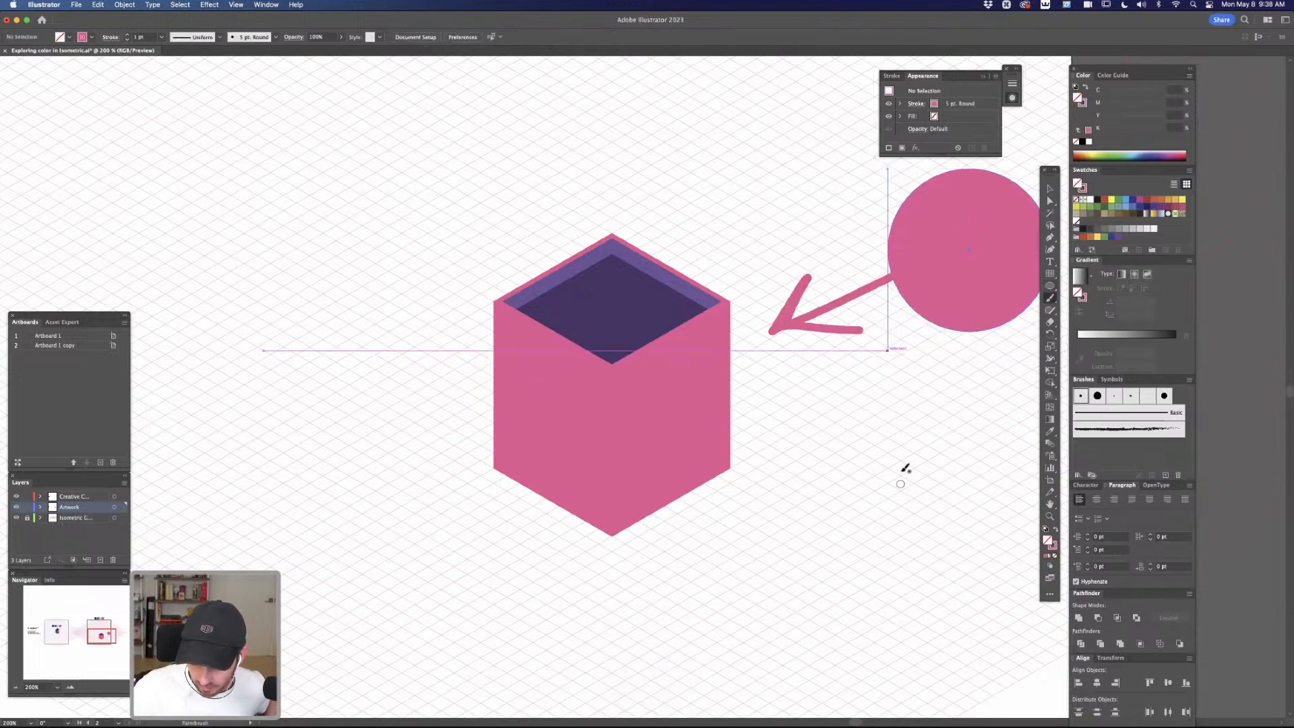
# Recolor the right wall light pink with cyan 0 and magenta about 36, and deselect it
pyautogui.press('a')
pyautogui.click(703, 386)
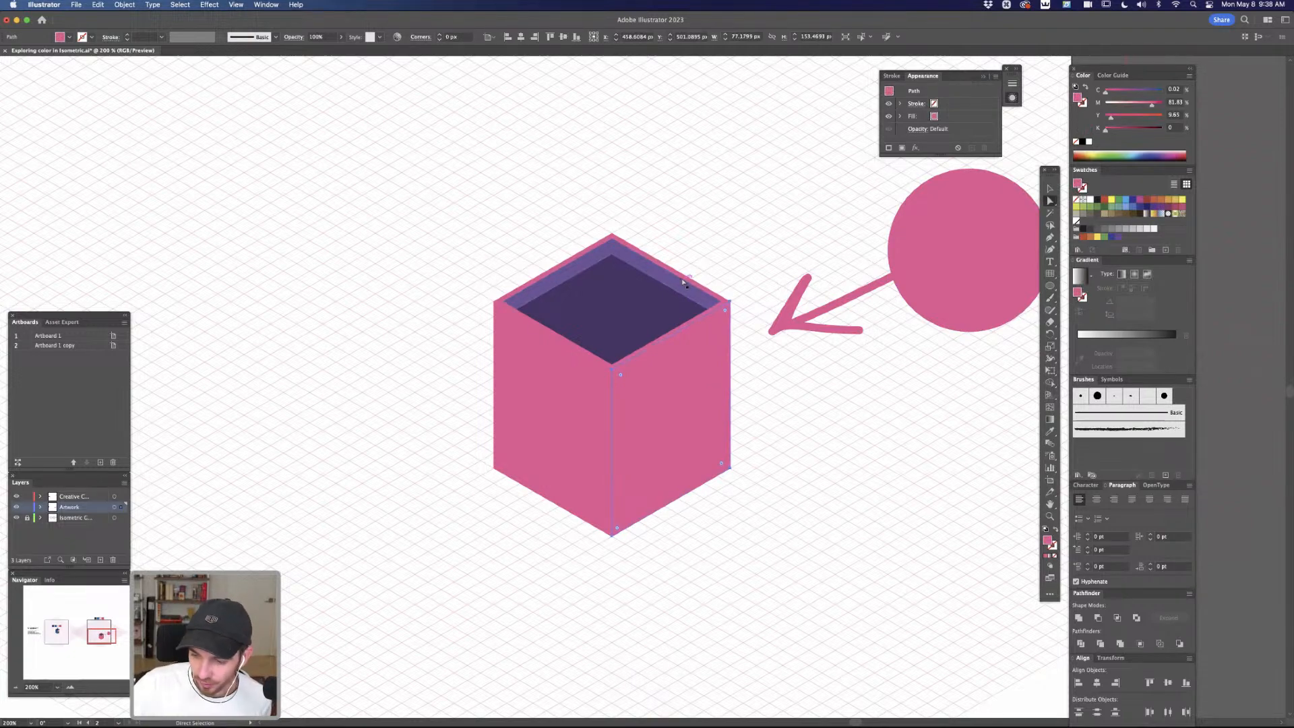
pyautogui.click(1130, 106)
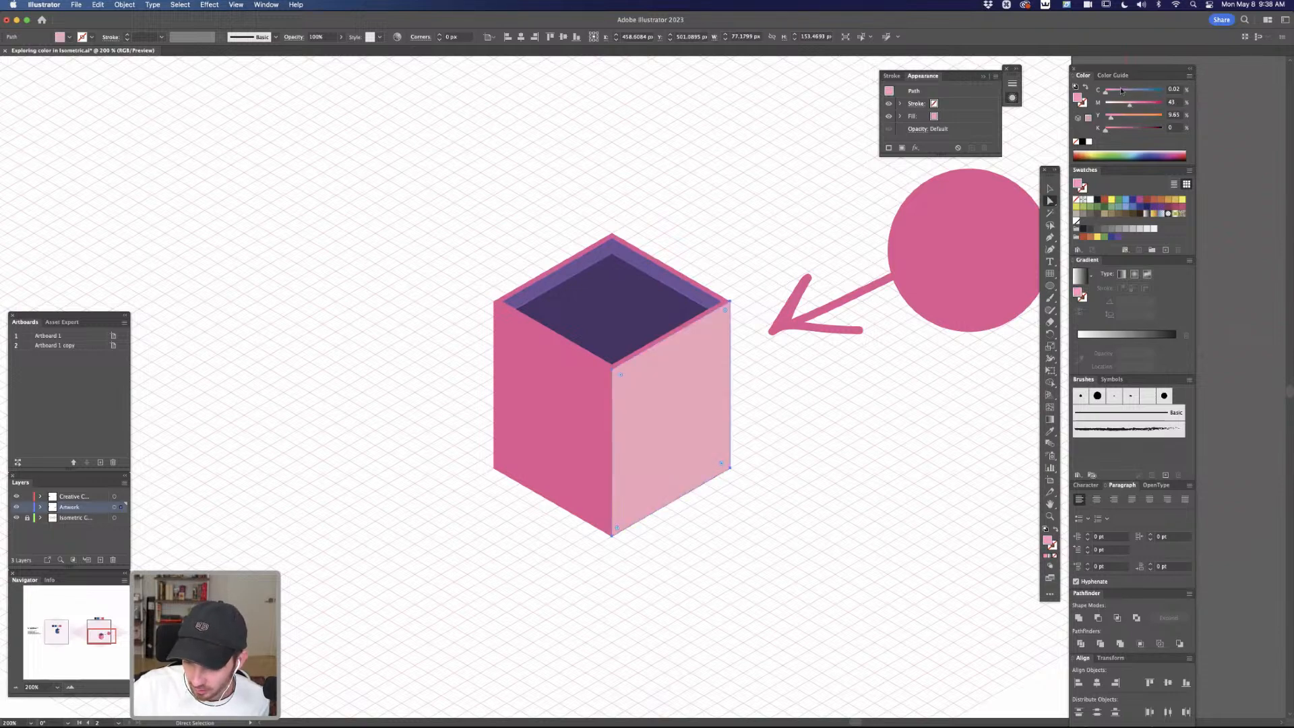
pyautogui.moveTo(1110, 94); pyautogui.dragTo(1128, 107)
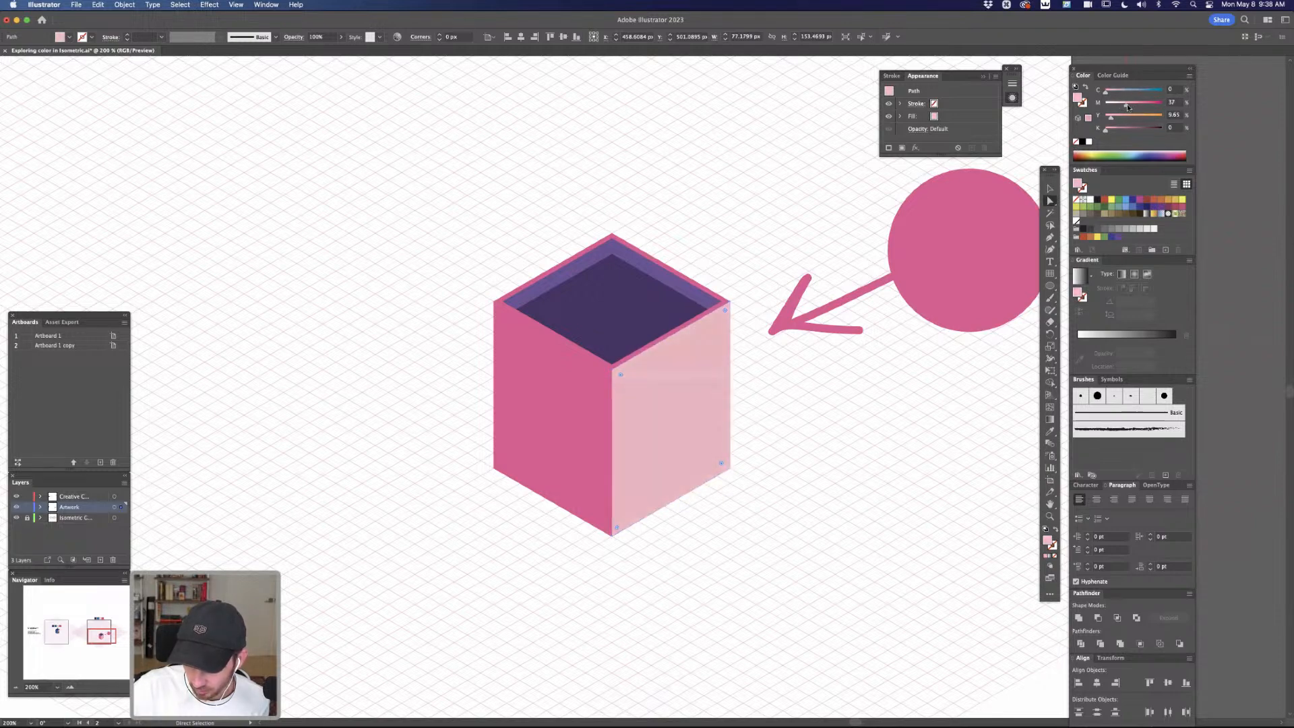
pyautogui.click(801, 426)
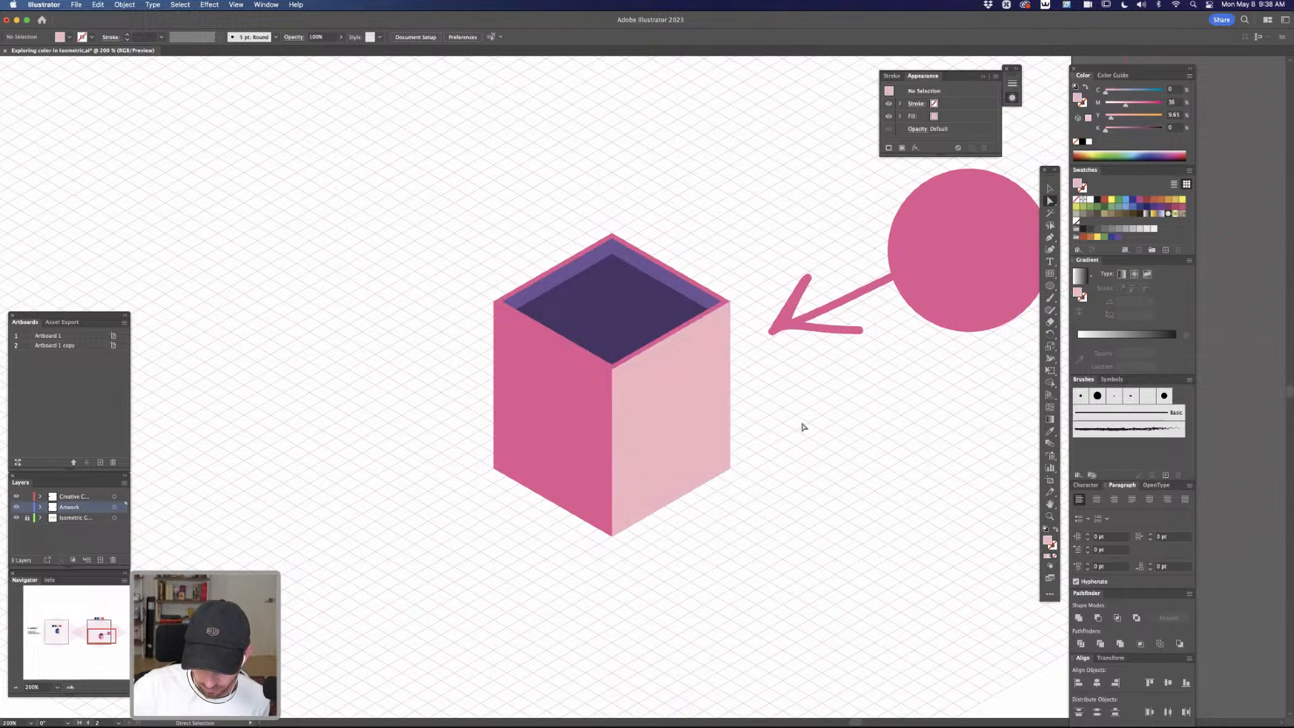
# Try a darker pink on the left wall with cyan 4, magenta 83, yellow 13 and more black
pyautogui.click(593, 397)
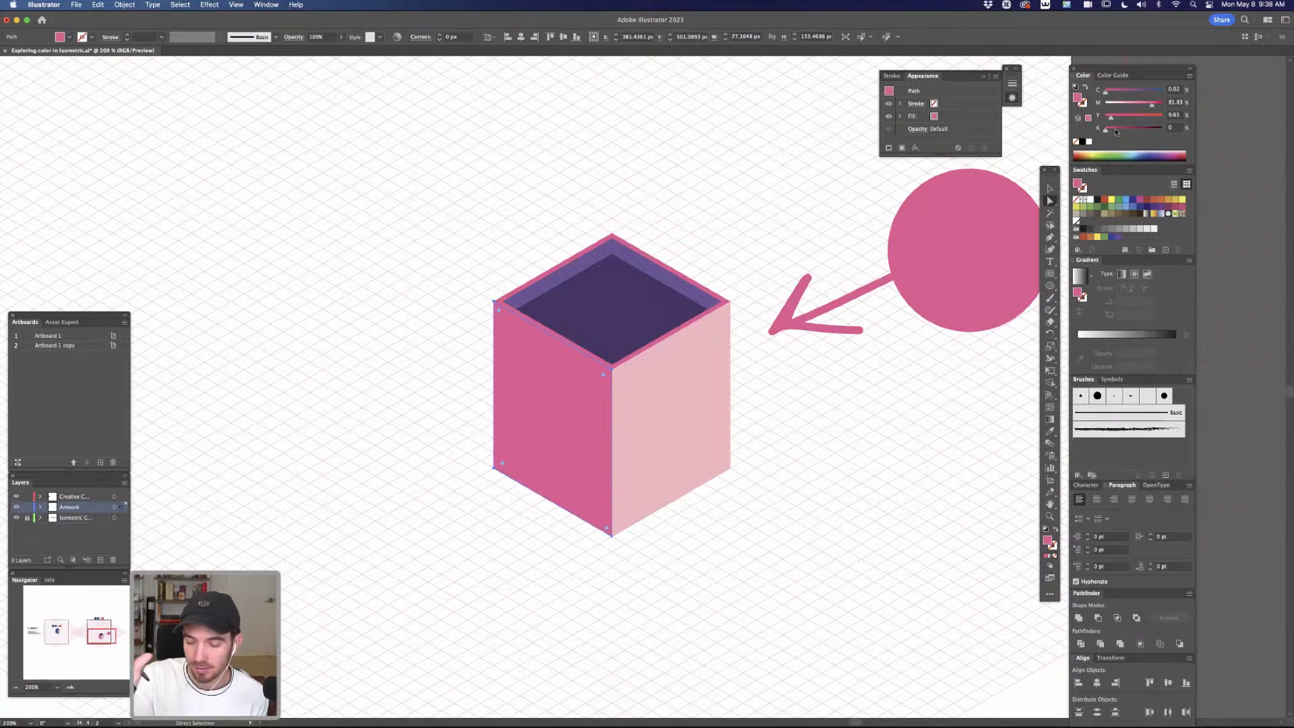
pyautogui.moveTo(1146, 105); pyautogui.dragTo(1114, 94)
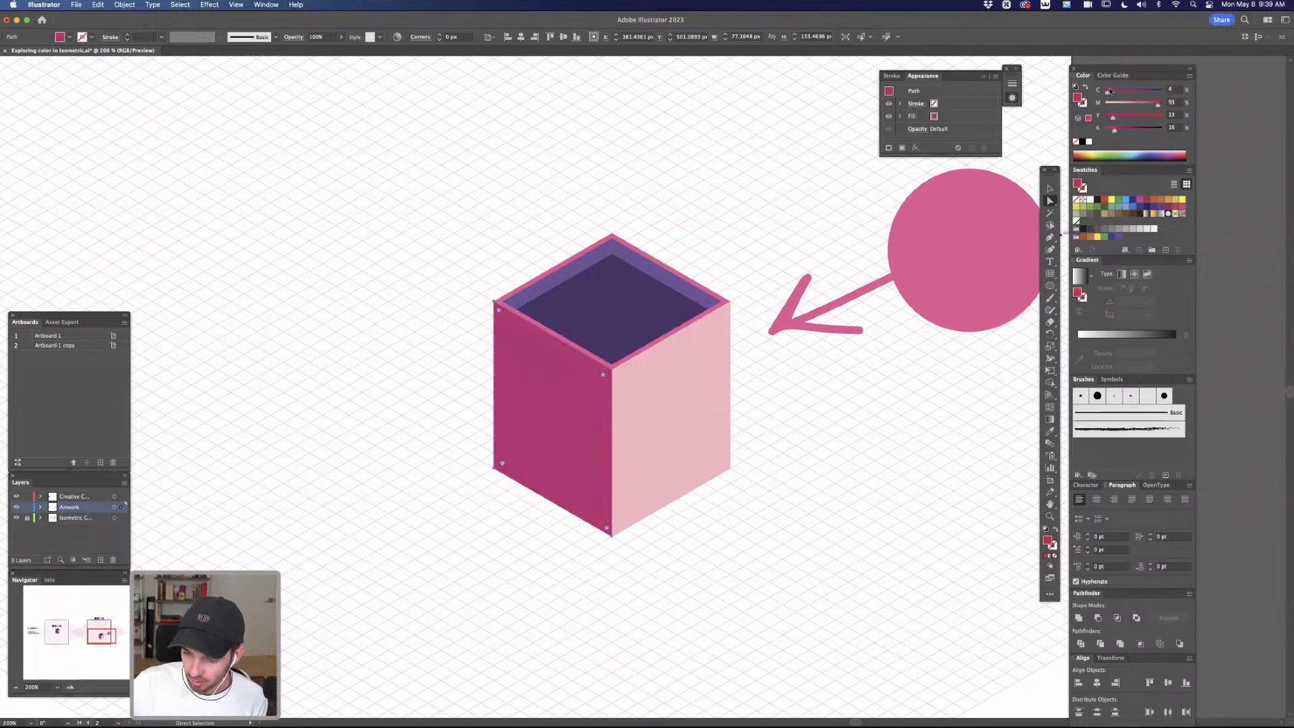
pyautogui.moveTo(1158, 107); pyautogui.dragTo(1154, 105)
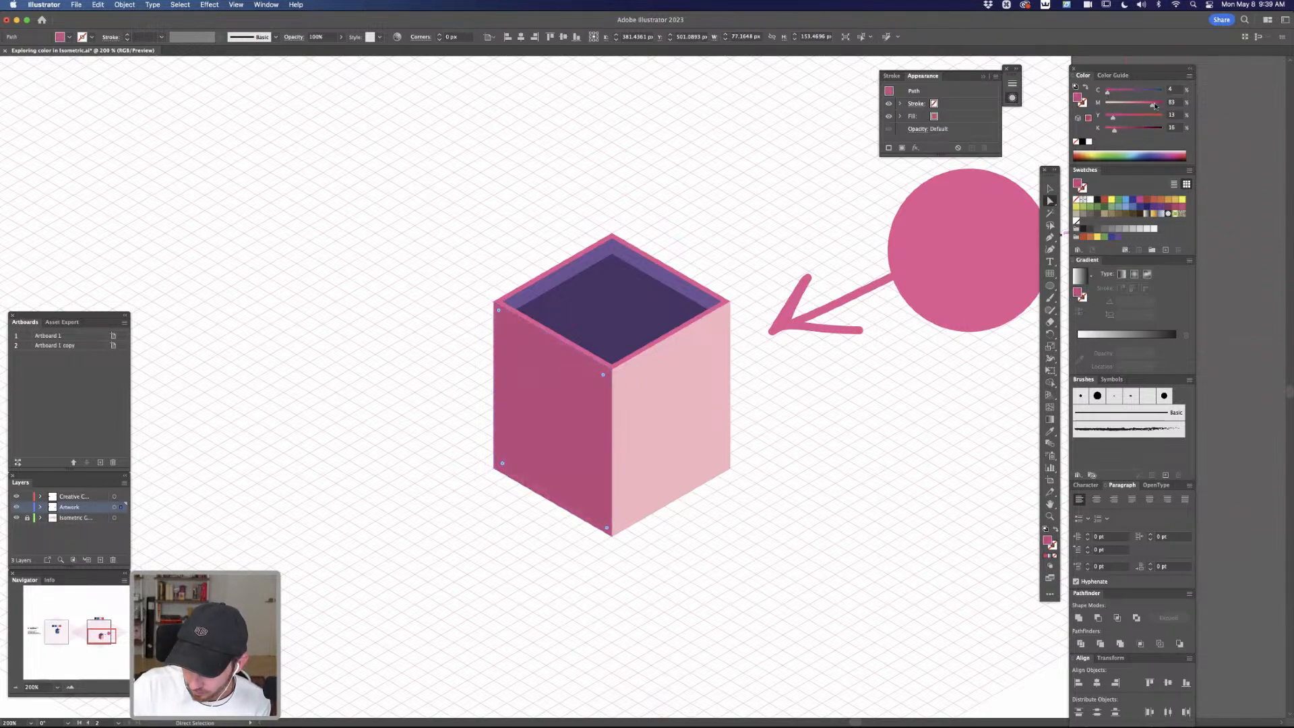
# Try an orange-brown fill on the left wall with cyan 14, magenta 50 and yellow 50
pyautogui.click(1106, 201)
pyautogui.click(1123, 94)
pyautogui.moveTo(1122, 96); pyautogui.dragTo(1115, 99)
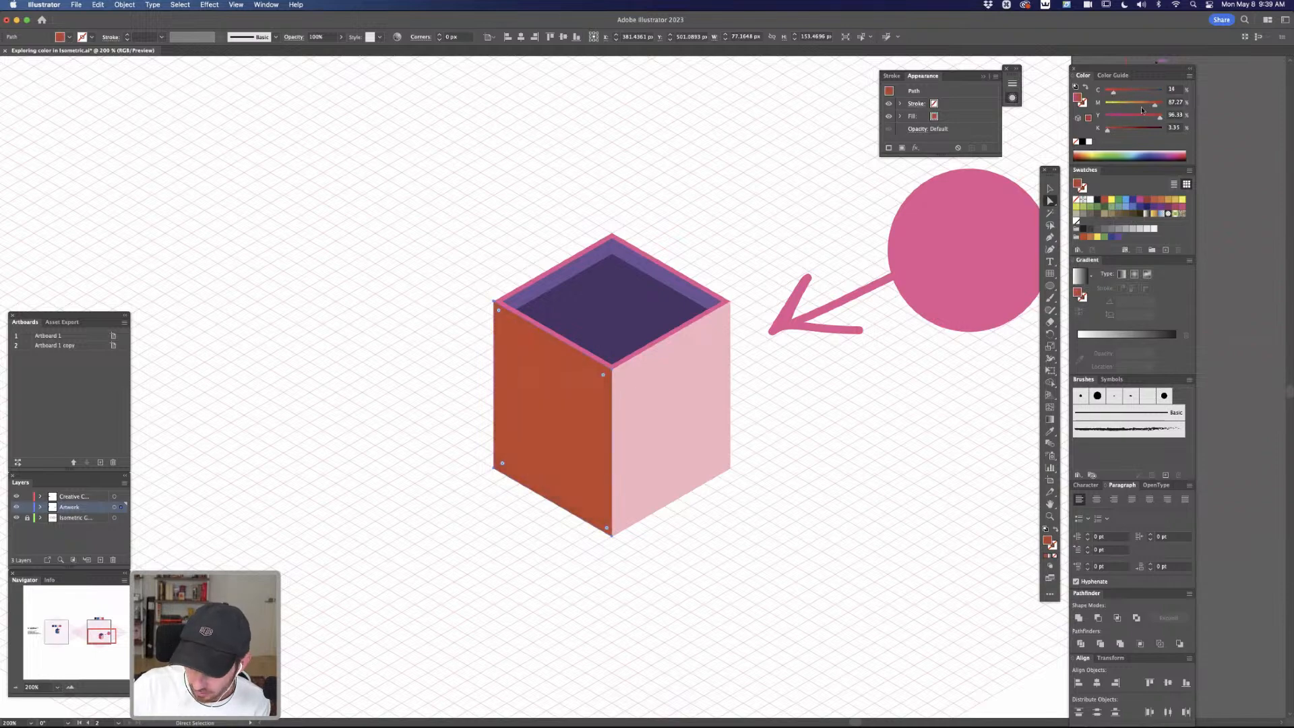
pyautogui.click(1134, 104)
pyautogui.click(1135, 116)
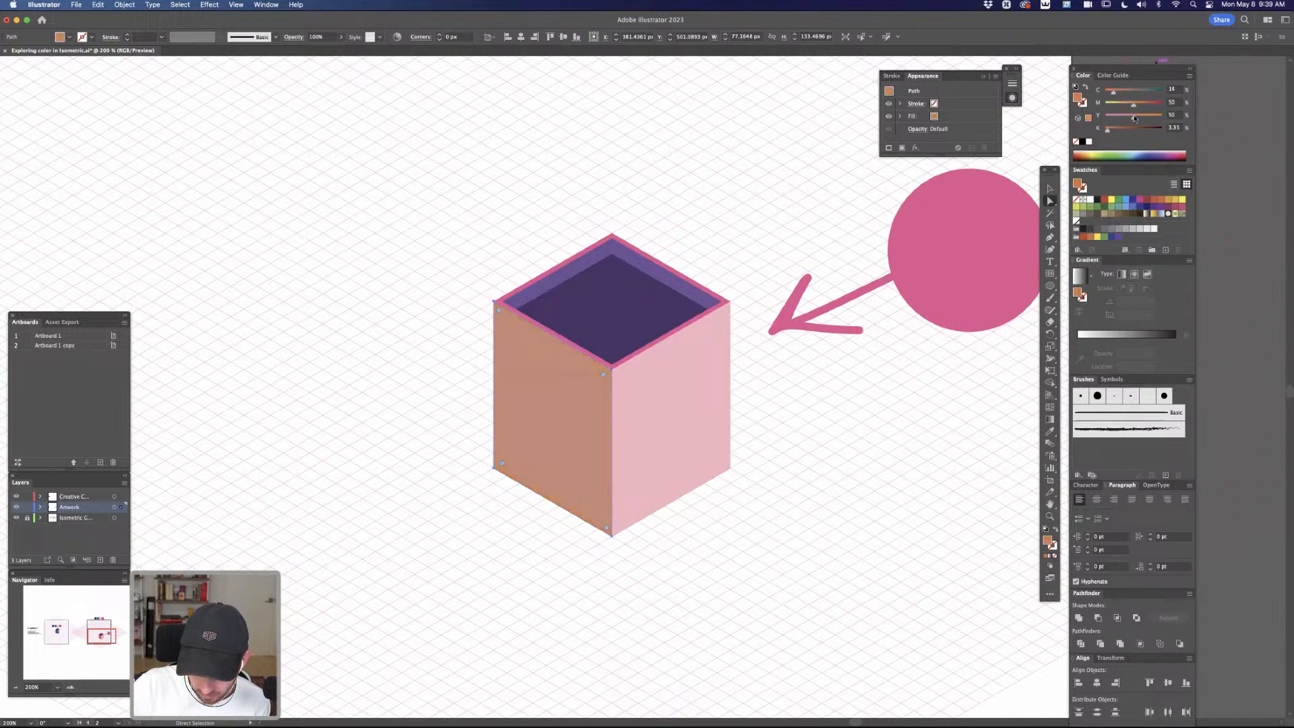
pyautogui.click(834, 415)
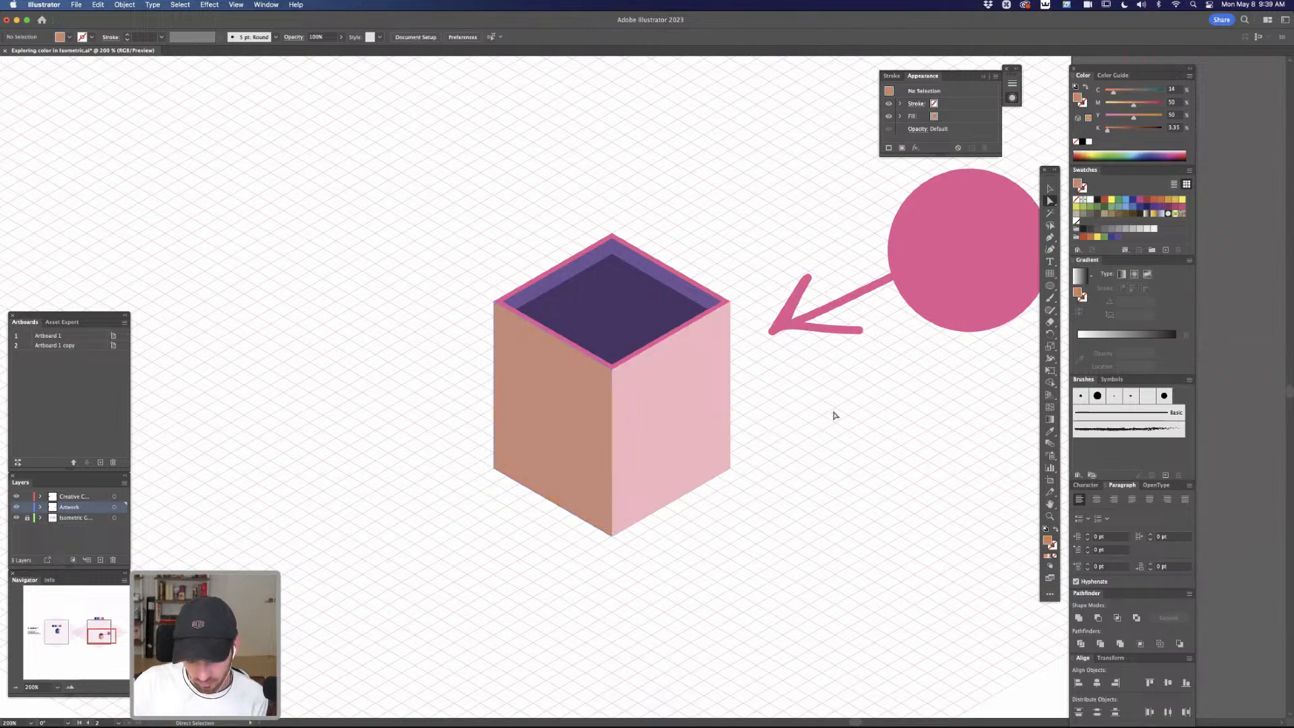
# Fill the left wall with the lighter purple sampled from the roof's chevron strip, and deselect it
pyautogui.click(585, 376)
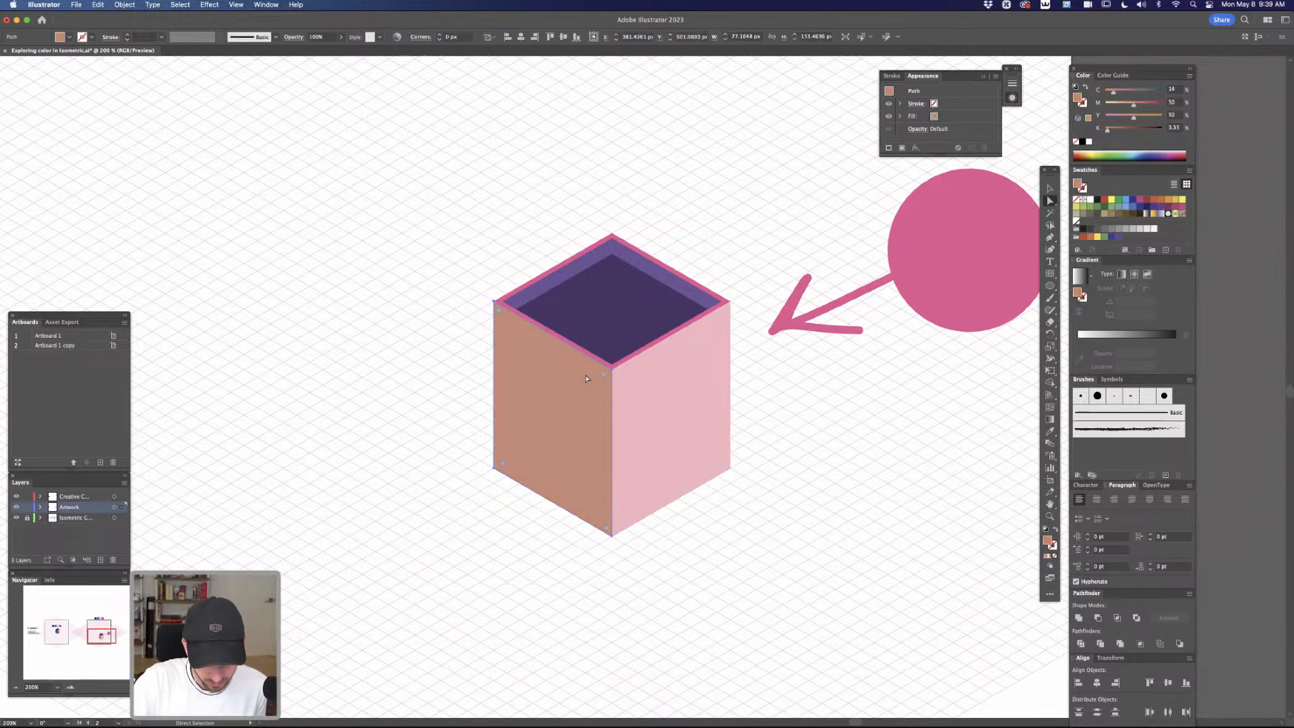
pyautogui.press('i')
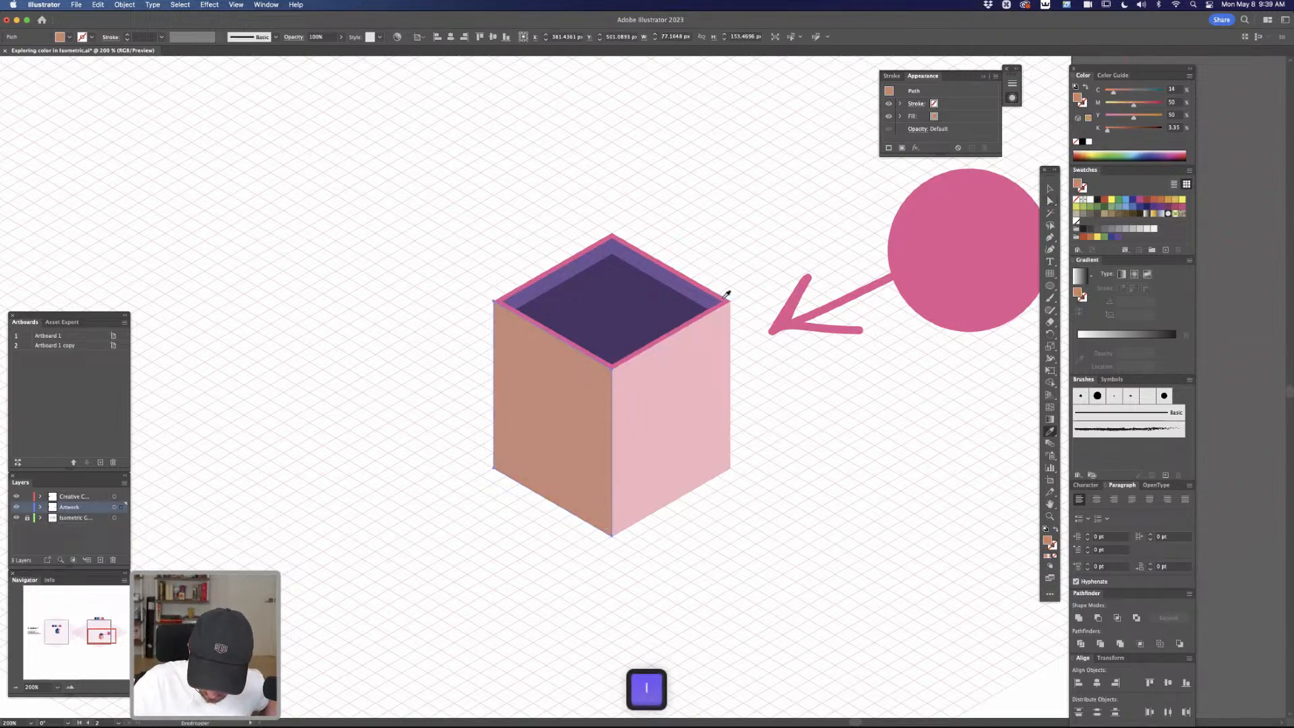
pyautogui.click(725, 296)
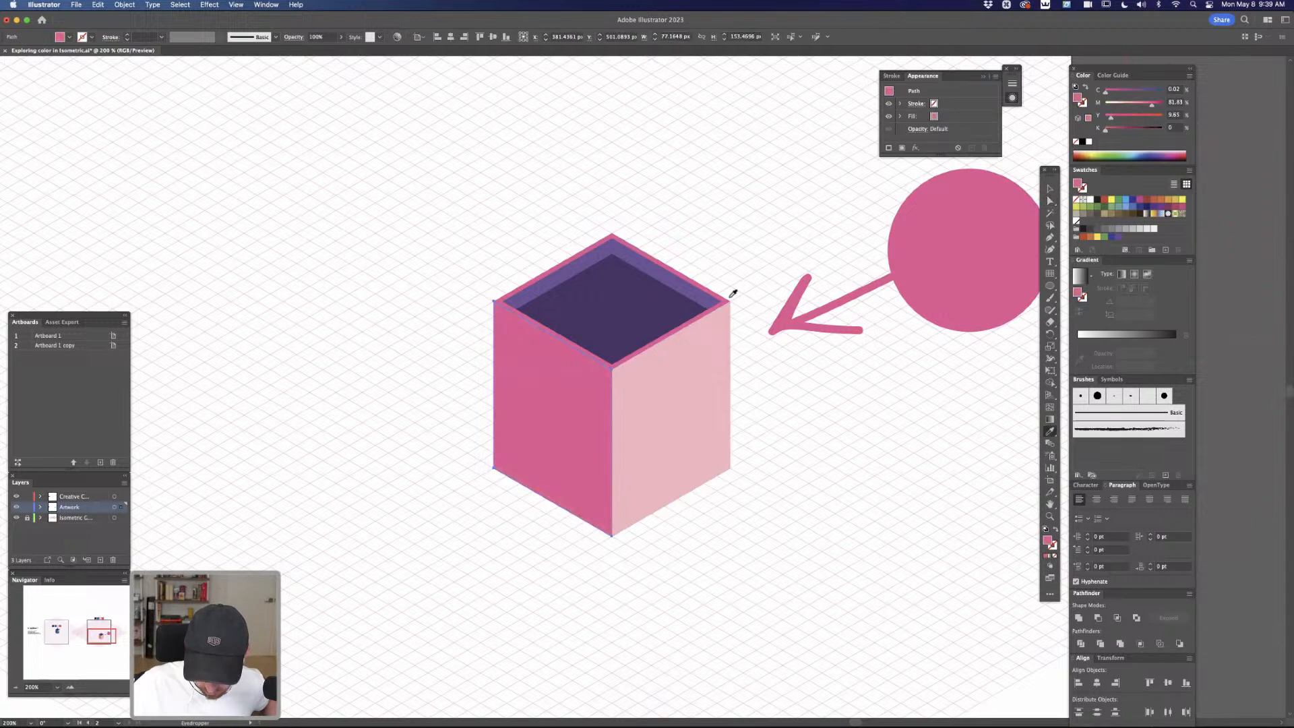
pyautogui.click(1126, 93)
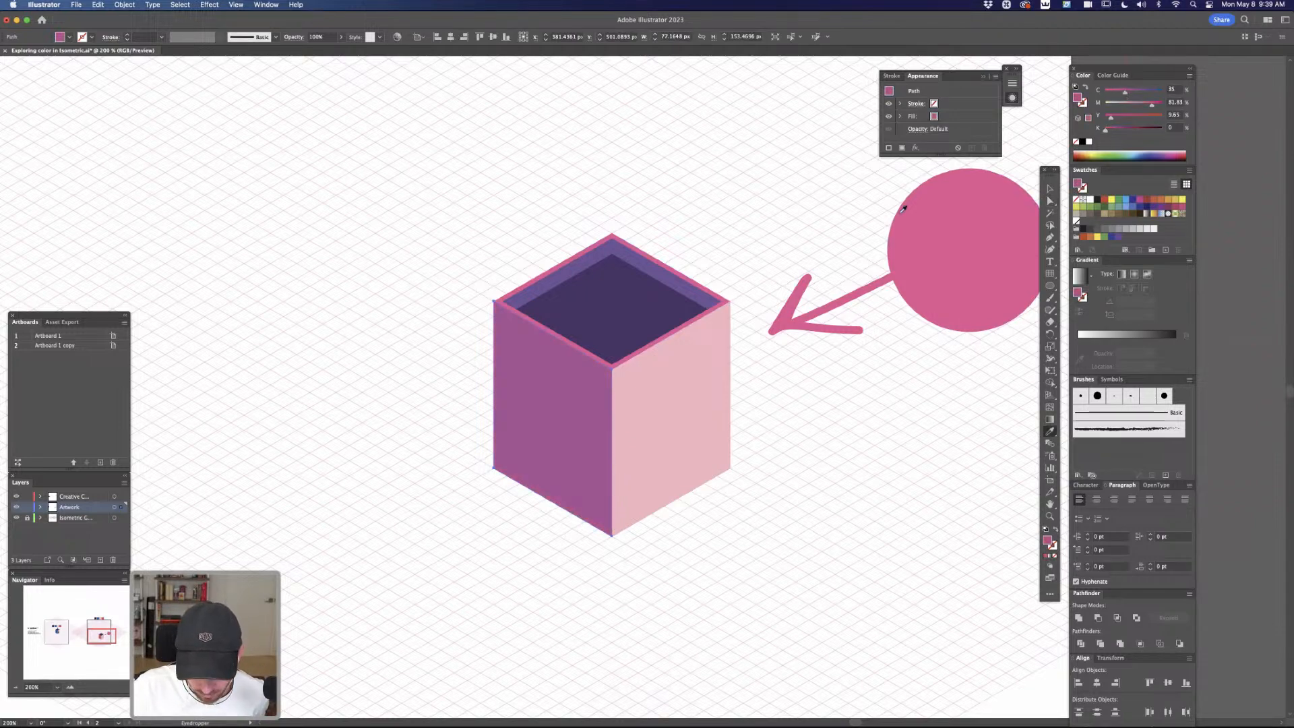
pyautogui.click(696, 288)
pyautogui.press('super+shift+a')
pyautogui.press('a')
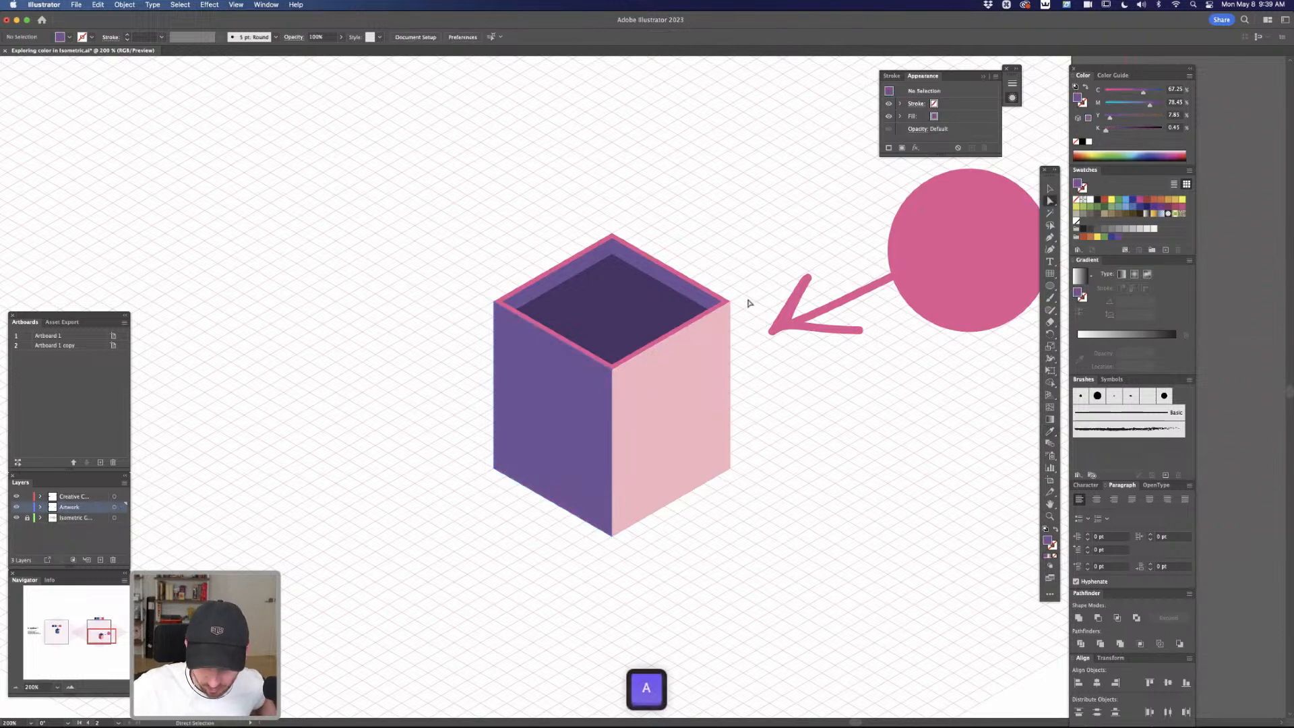
# Create a row of four evenly spaced purple squares, about 46 px each, above the building
pyautogui.press('m')
pyautogui.moveTo(477, 128); pyautogui.dragTo(768, 175)
pyautogui.press('a')
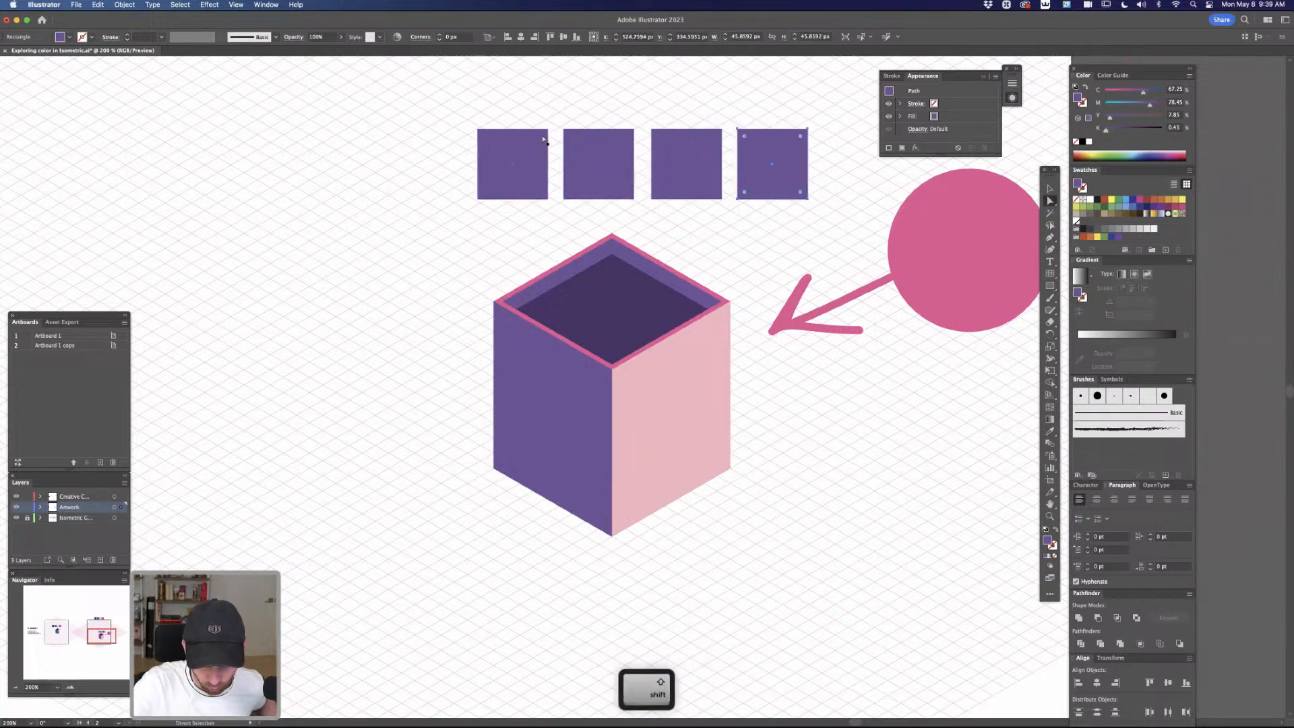
# Fill the first, third and fourth squares with the dark purple, rim pink and light pink sampled from the building
pyautogui.click(520, 164)
pyautogui.press('i')
pyautogui.click(614, 303)
pyautogui.press('a')
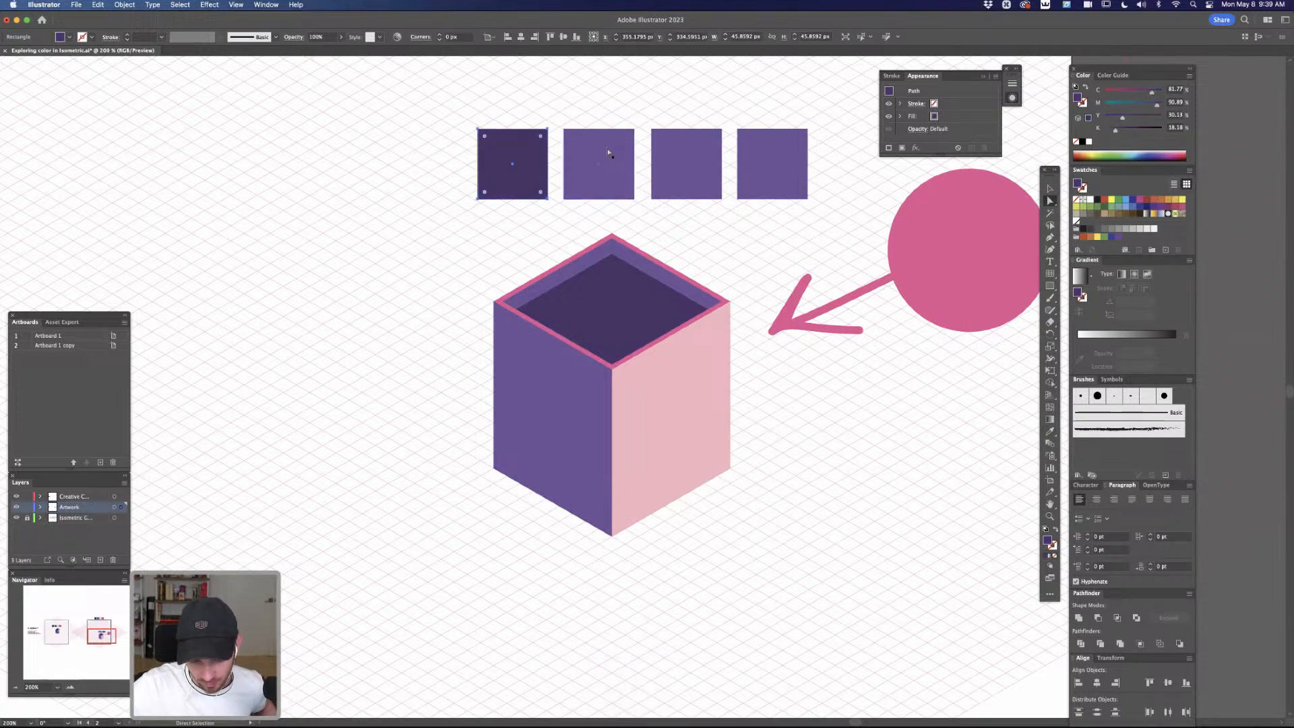
pyautogui.click(690, 168)
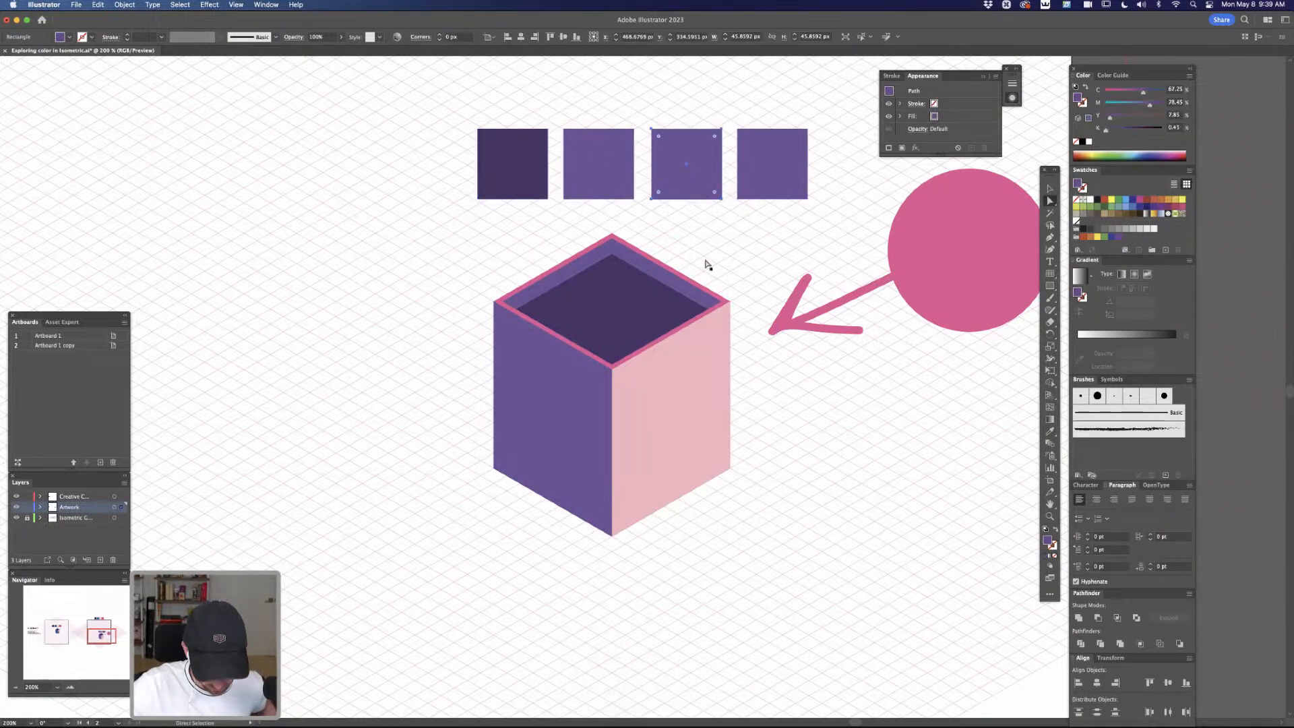
pyautogui.press('i')
pyautogui.click(727, 297)
pyautogui.press('a')
pyautogui.click(765, 179)
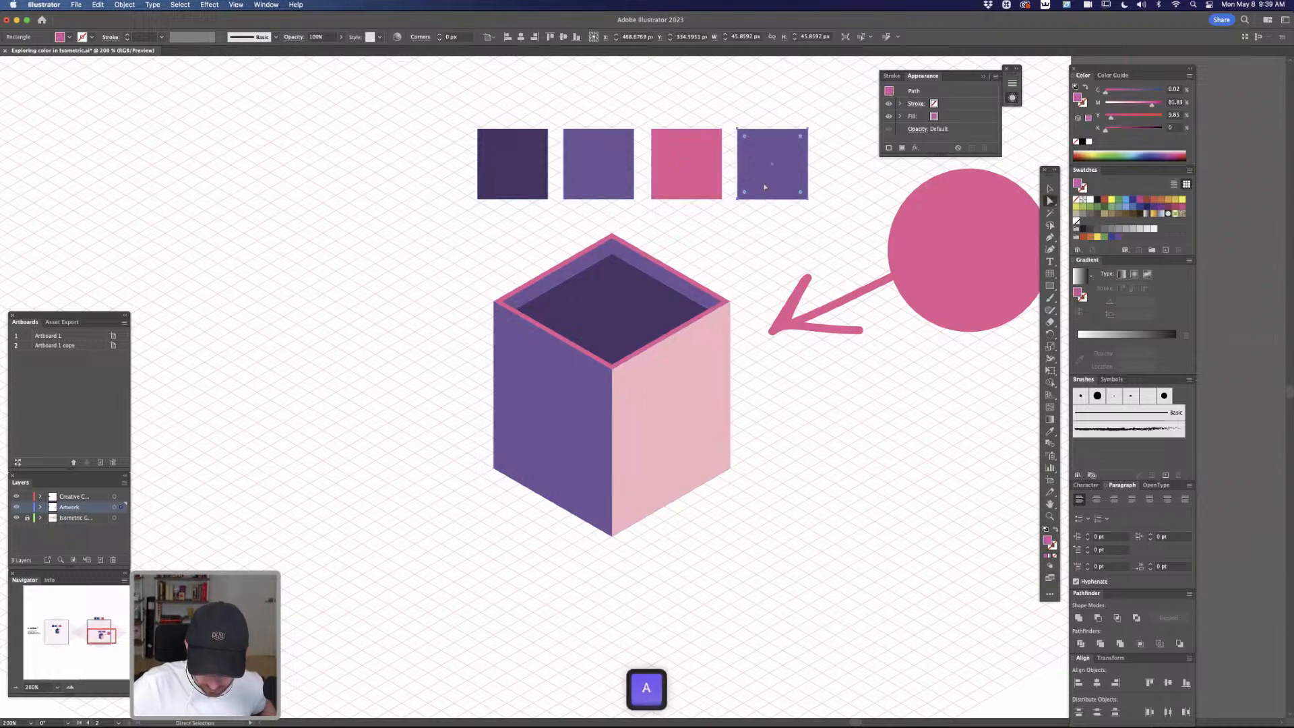
pyautogui.press('i')
pyautogui.click(710, 396)
pyautogui.press('super+shift+a')
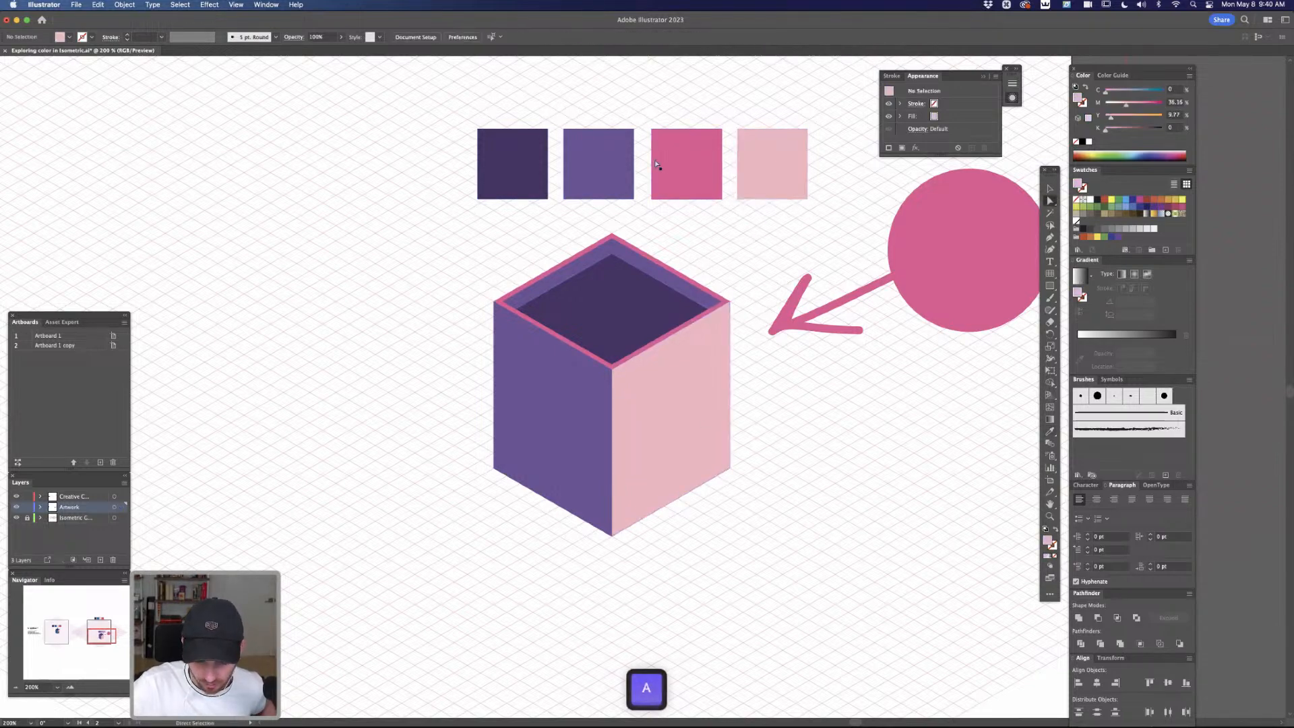
# Move the row of four color squares left by about one square's width, and deselect it
pyautogui.press('v')
pyautogui.moveTo(482, 121); pyautogui.dragTo(721, 171)
pyautogui.click(786, 205)
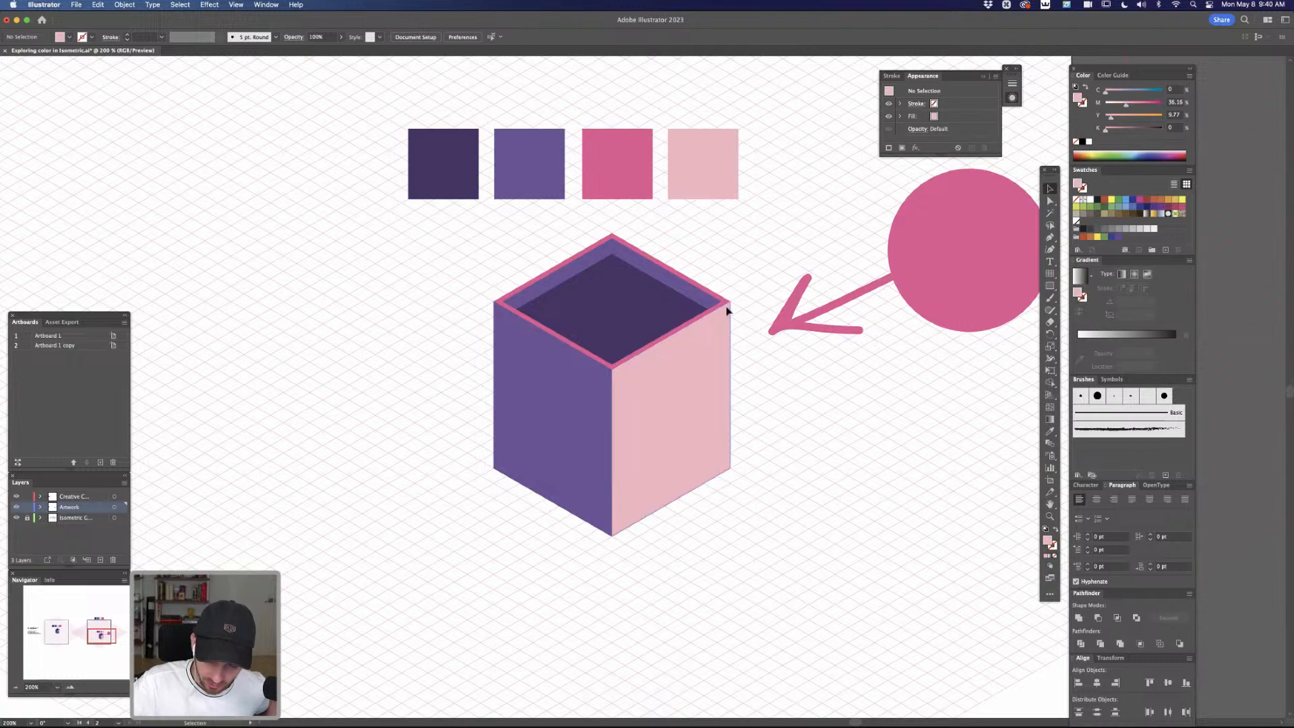
# Recolor the right wall and the fourth palette square to yellow with magenta 11% and yellow 58%, and deselect them
pyautogui.press('a')
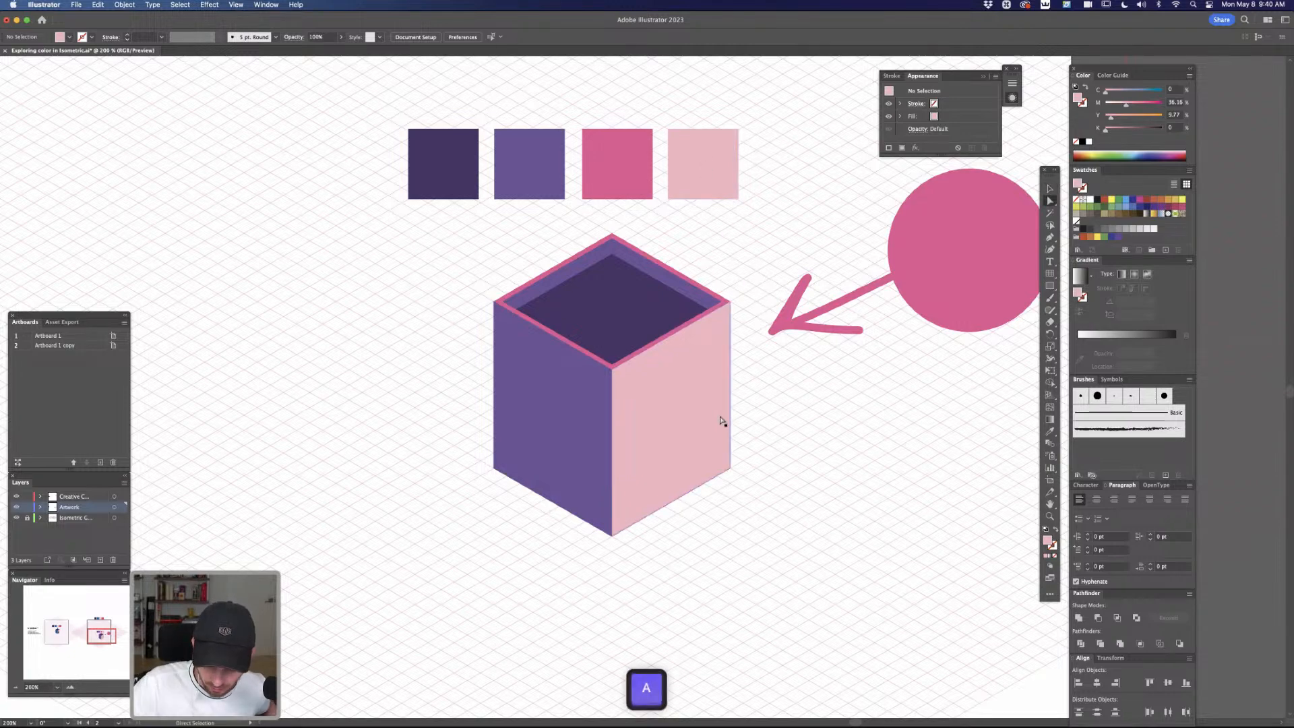
pyautogui.click(720, 422)
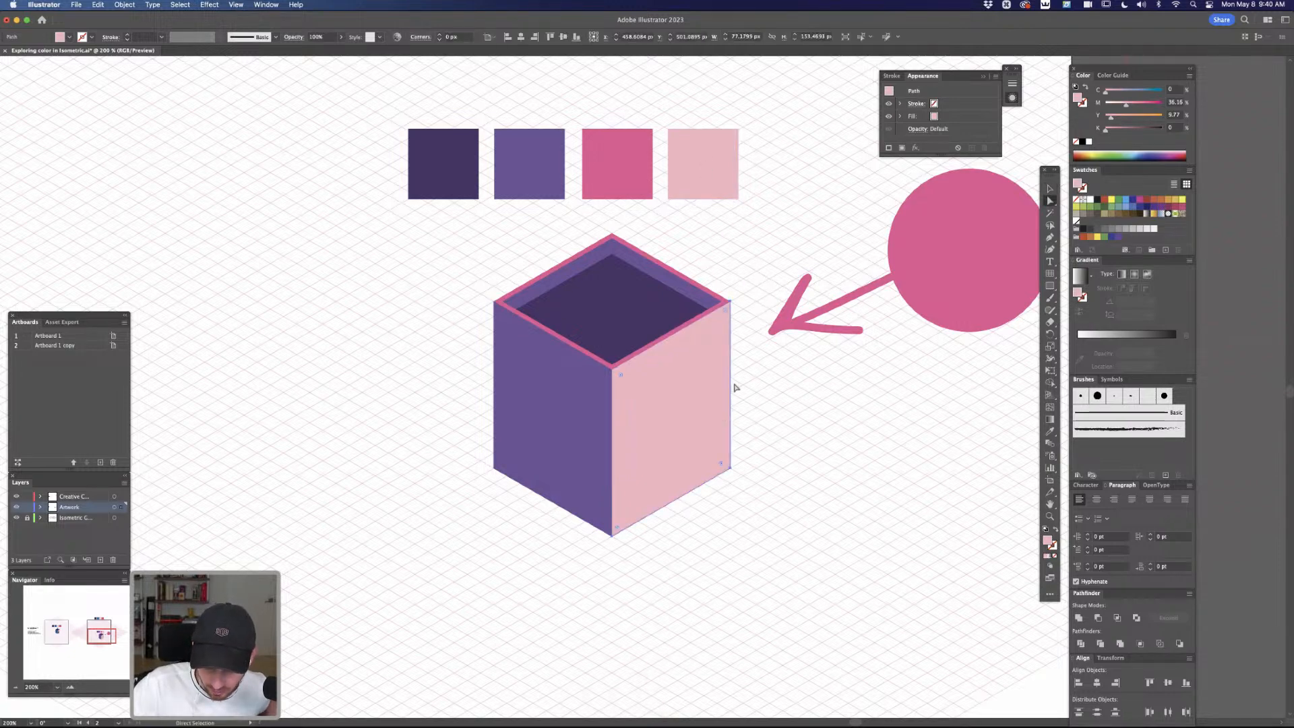
pyautogui.keyDown('shift'); pyautogui.click(722, 176); pyautogui.keyUp('shift')
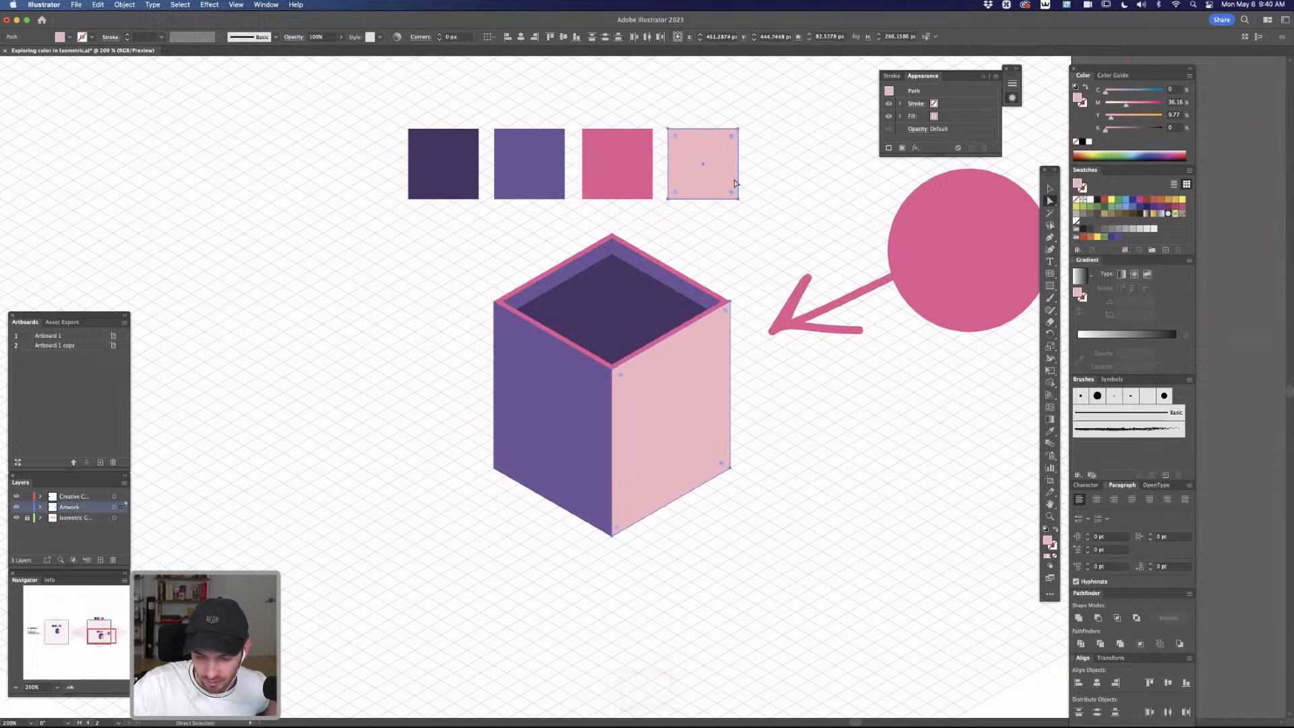
pyautogui.click(1132, 116)
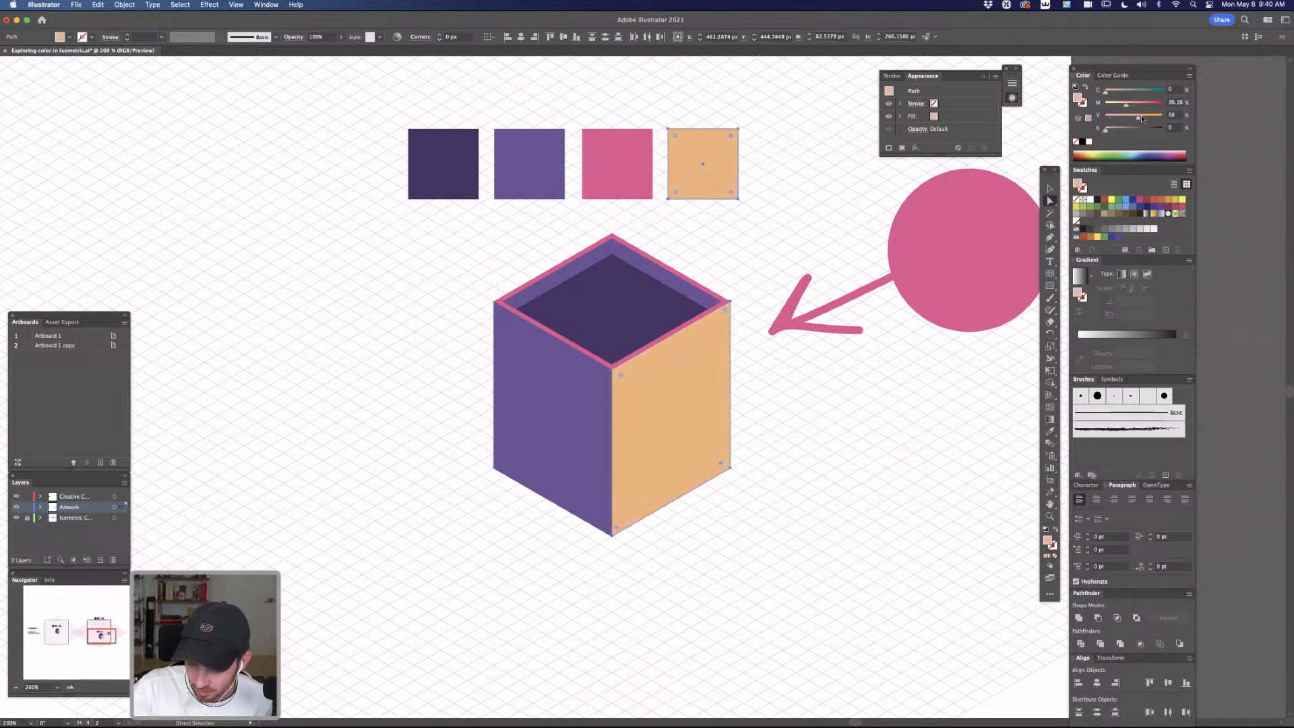
pyautogui.moveTo(1127, 106); pyautogui.dragTo(1110, 106)
pyautogui.click(829, 197)
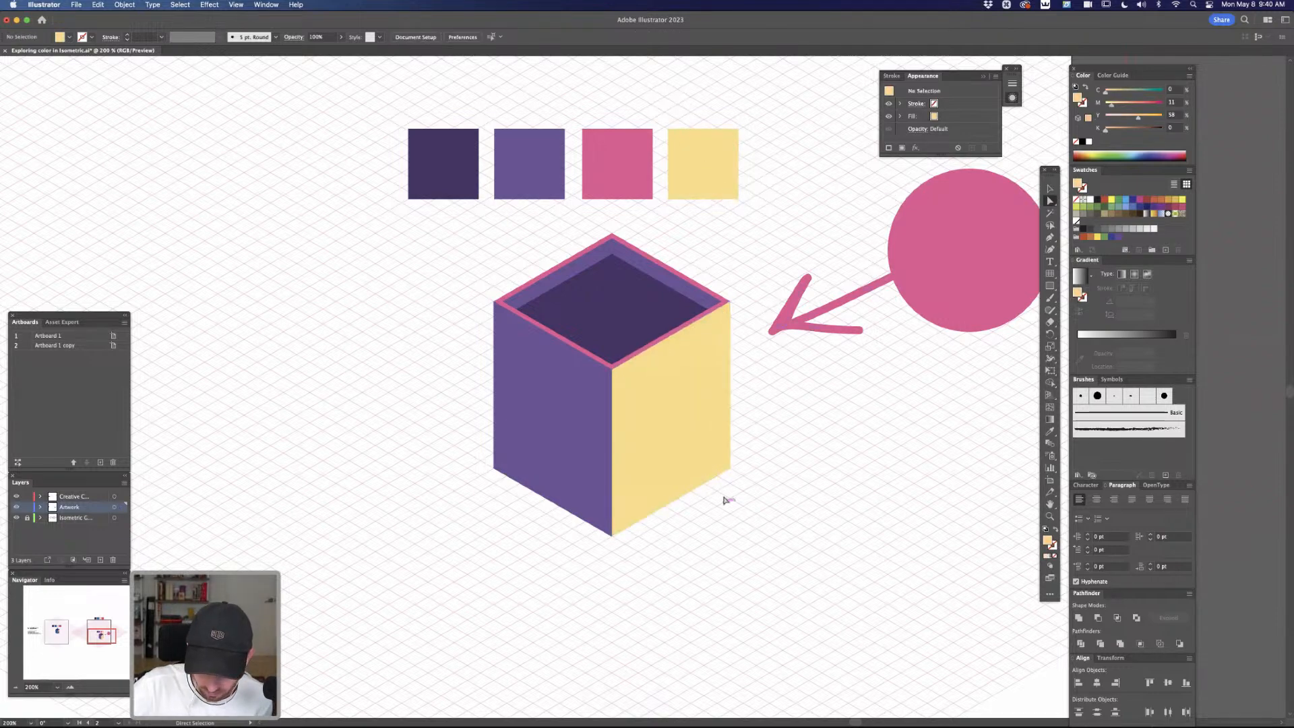
# Set the magenta value of the roof rim and the pink palette square to 92%, and deselect them
pyautogui.click(719, 299)
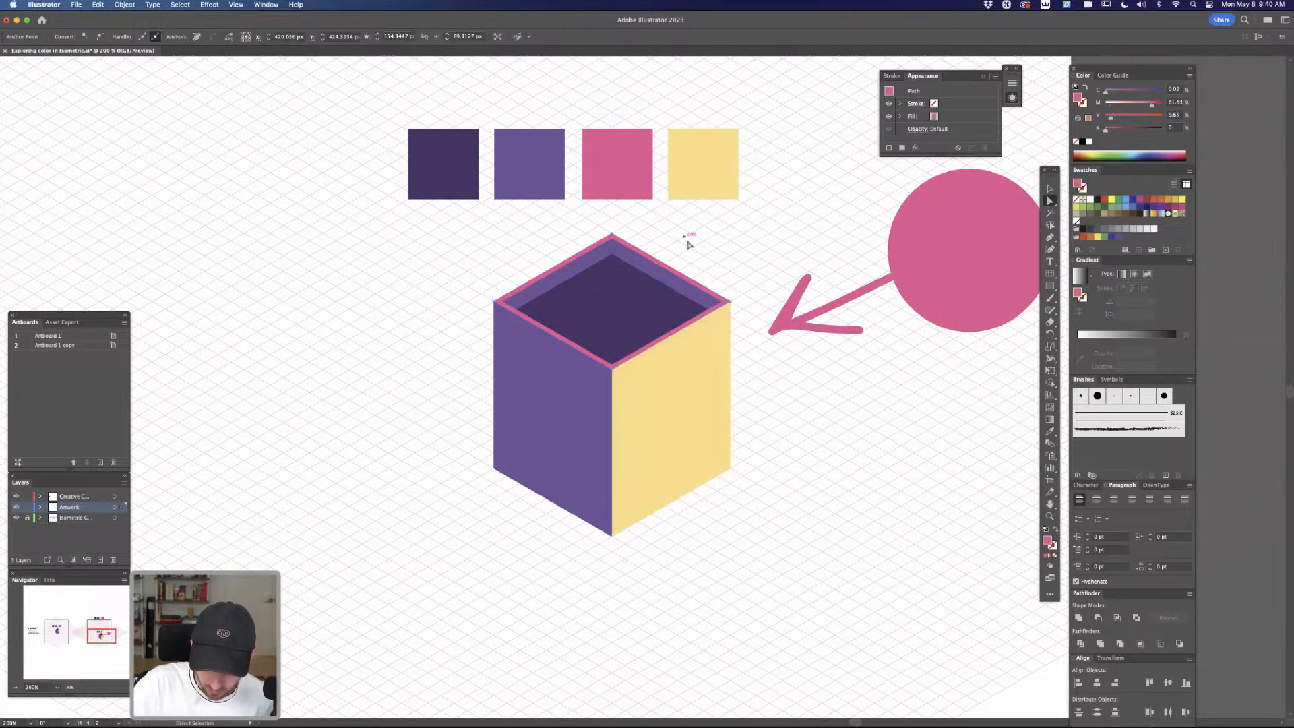
pyautogui.keyDown('shift'); pyautogui.click(640, 179); pyautogui.keyUp('shift')
pyautogui.moveTo(1151, 105); pyautogui.dragTo(1157, 105)
pyautogui.click(757, 262)
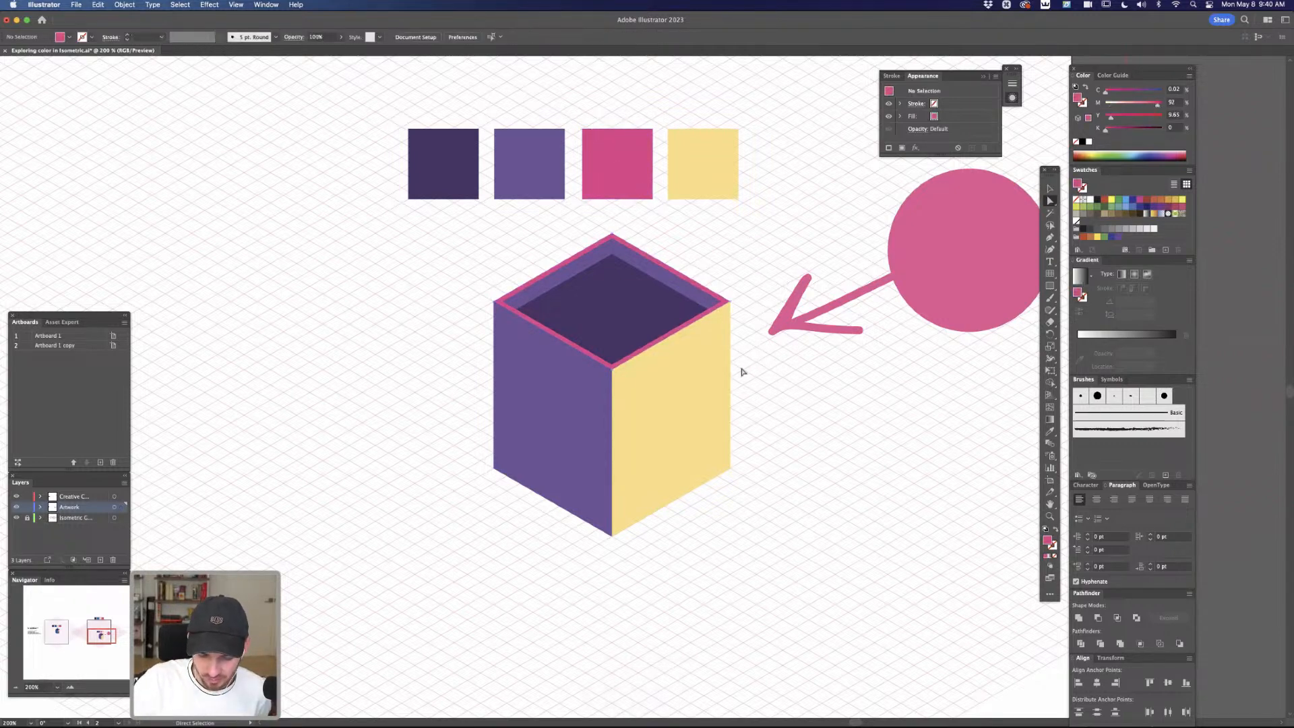
# Duplicate the roof's inner chevron strip in place and delete the copy's right-end anchor points, leaving only its left half
pyautogui.click(701, 297)
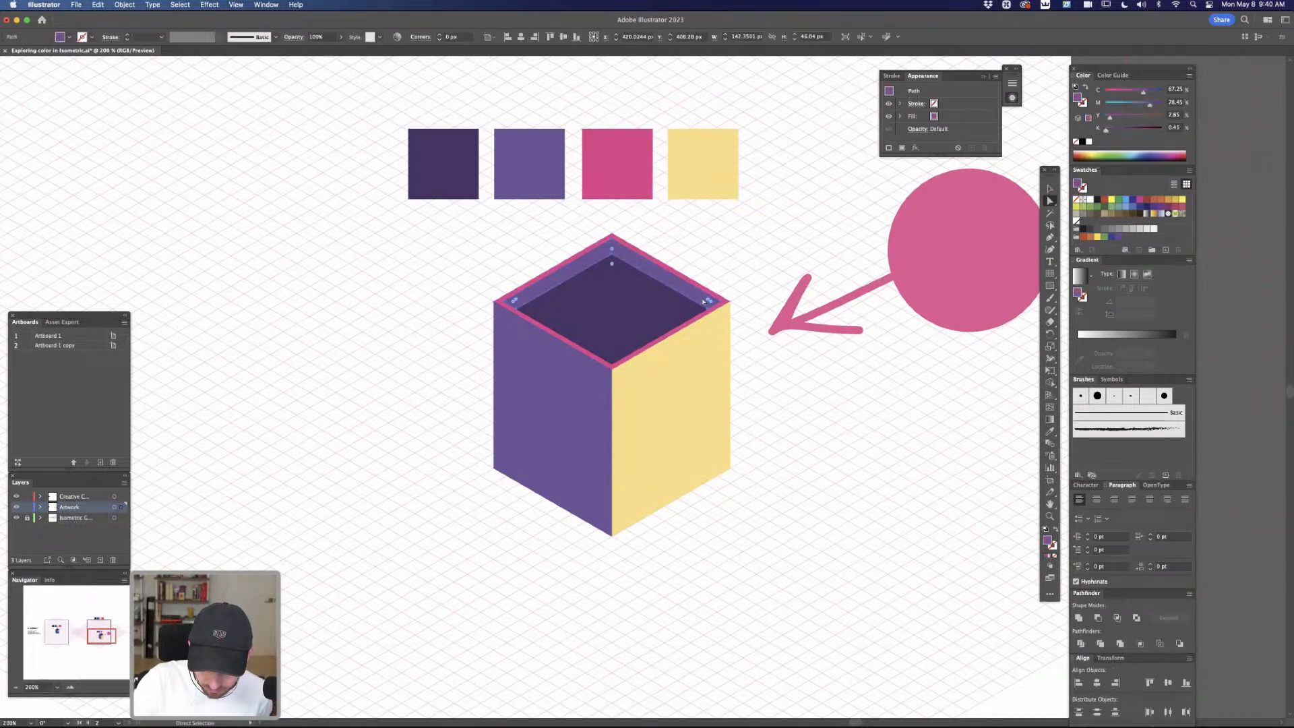
pyautogui.press('super')
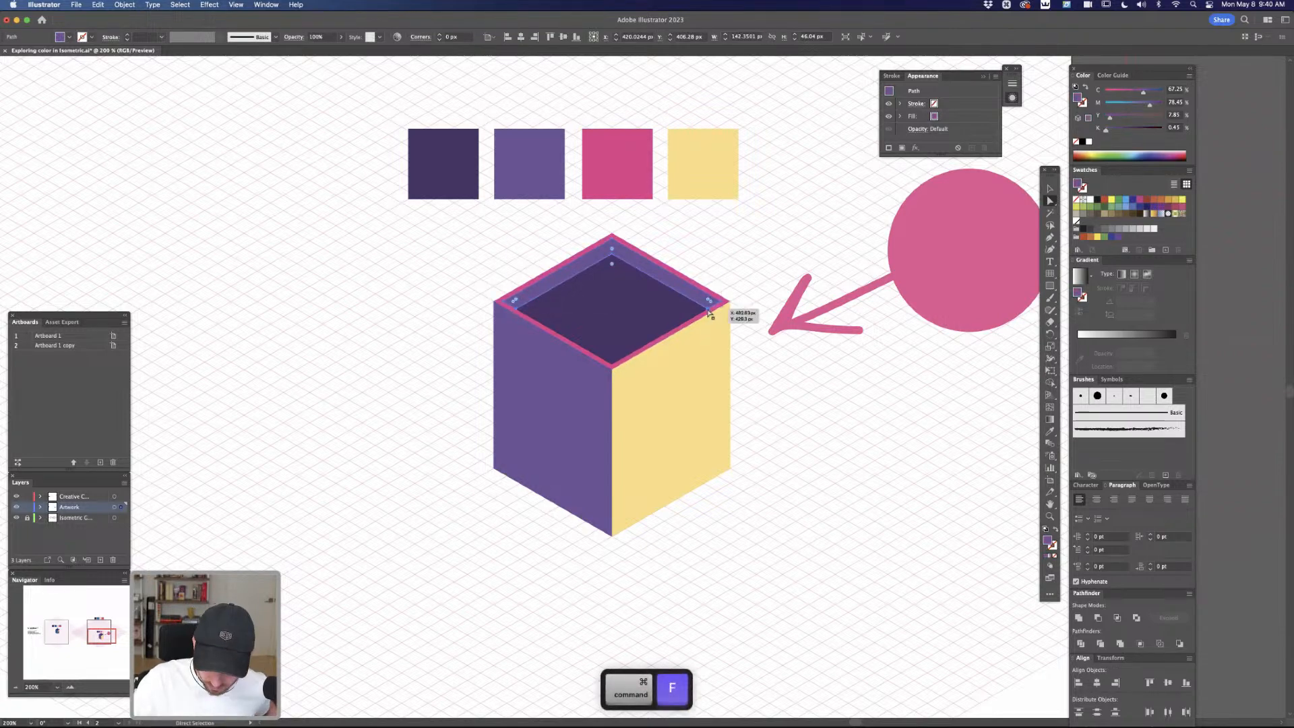
pyautogui.click(714, 307)
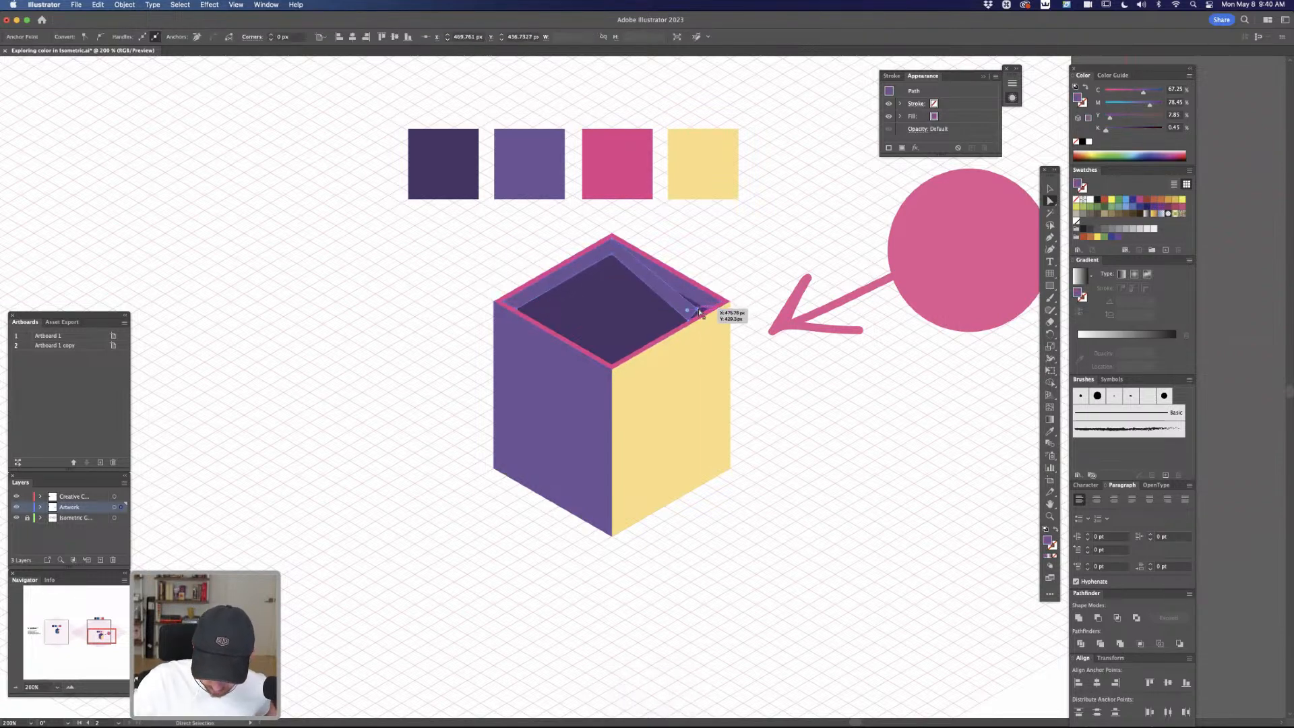
pyautogui.press('-')
pyautogui.click(699, 312)
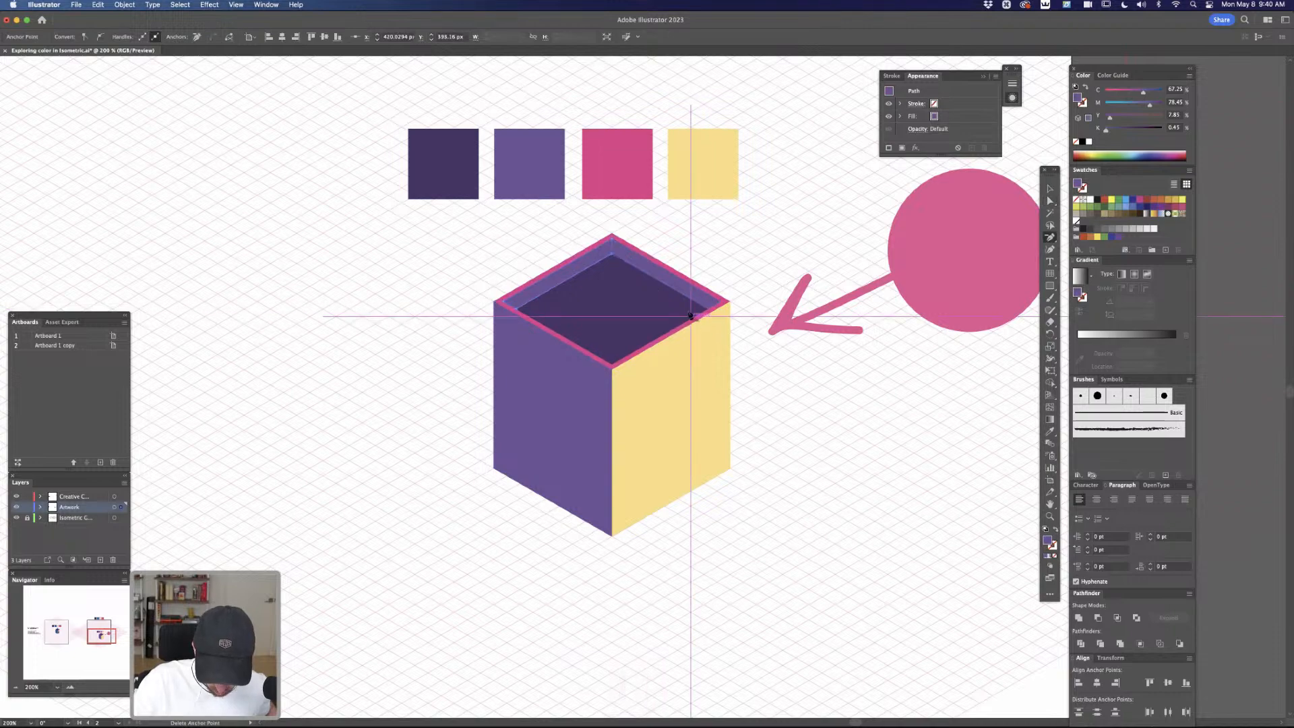
pyautogui.press('a')
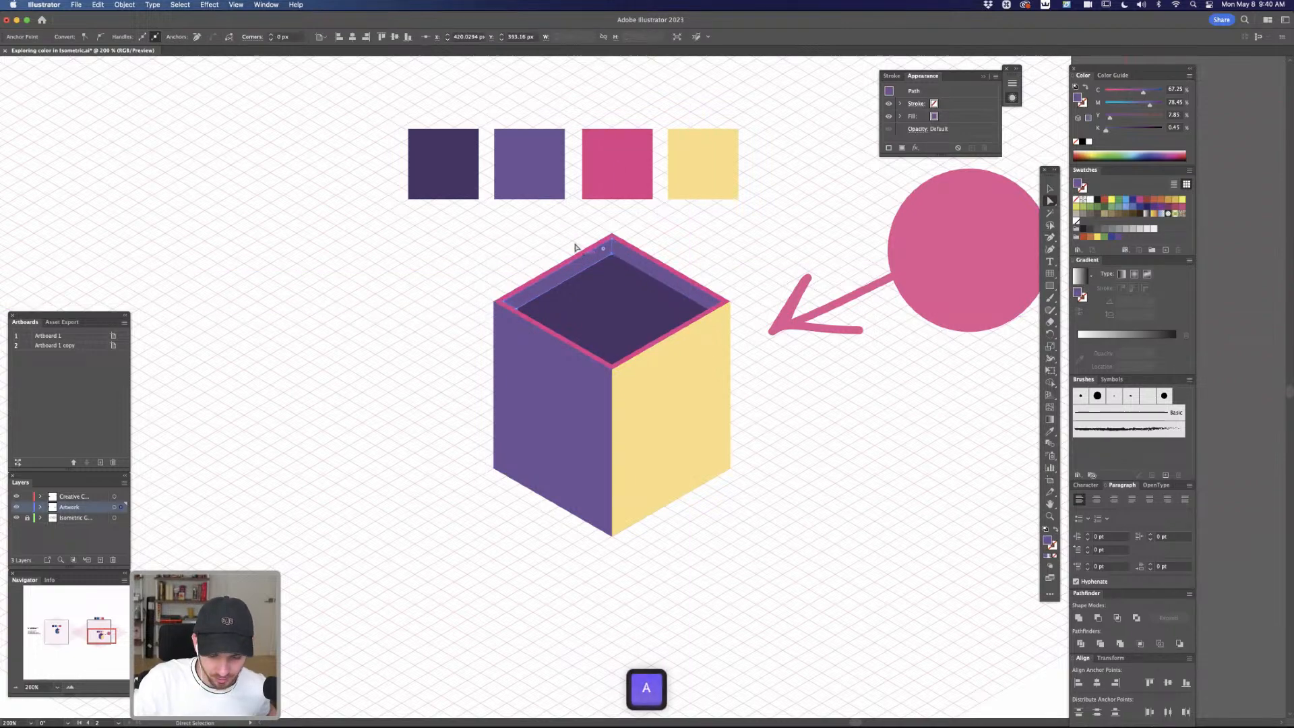
# Fill the left half of the inner roof strip with the yellow sampled from the right wall, and deselect it
pyautogui.press('i')
pyautogui.click(696, 404)
pyautogui.press('a')
pyautogui.click(754, 257)
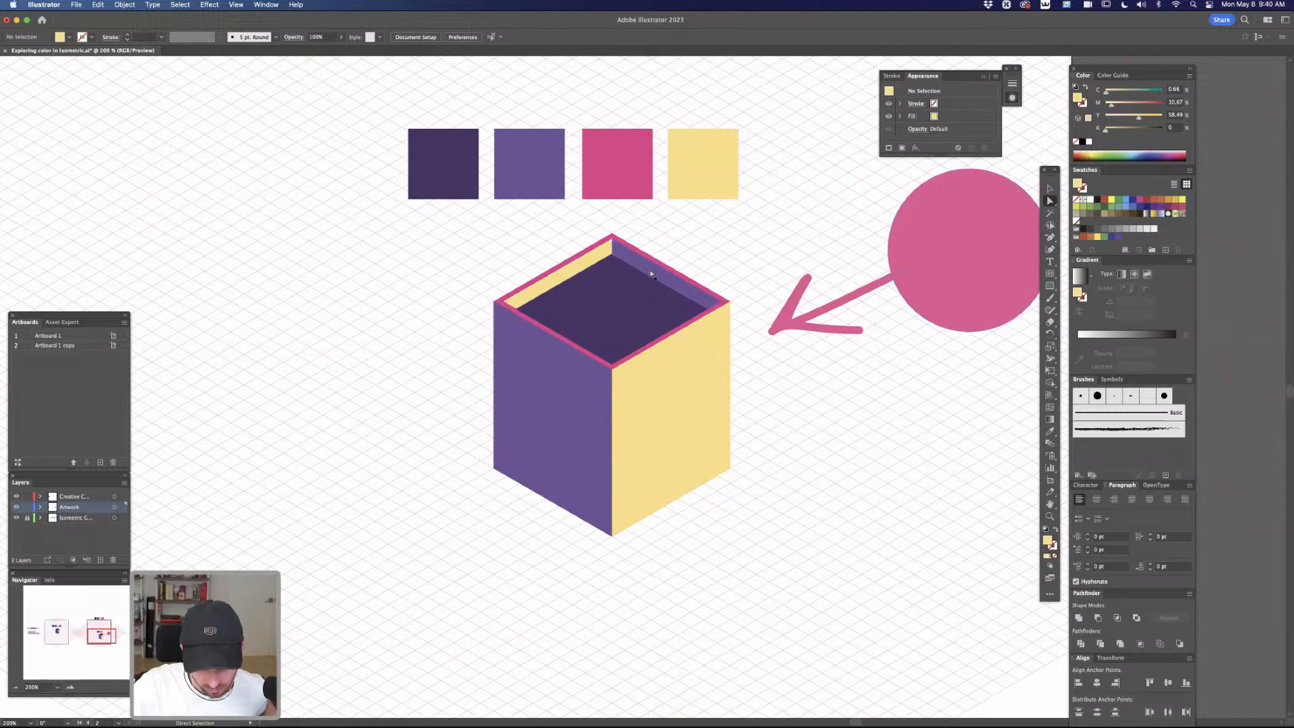
# Try a magenta value of 57% on the roof floor and the dark purple square, undo it, and deselect both
pyautogui.click(655, 306)
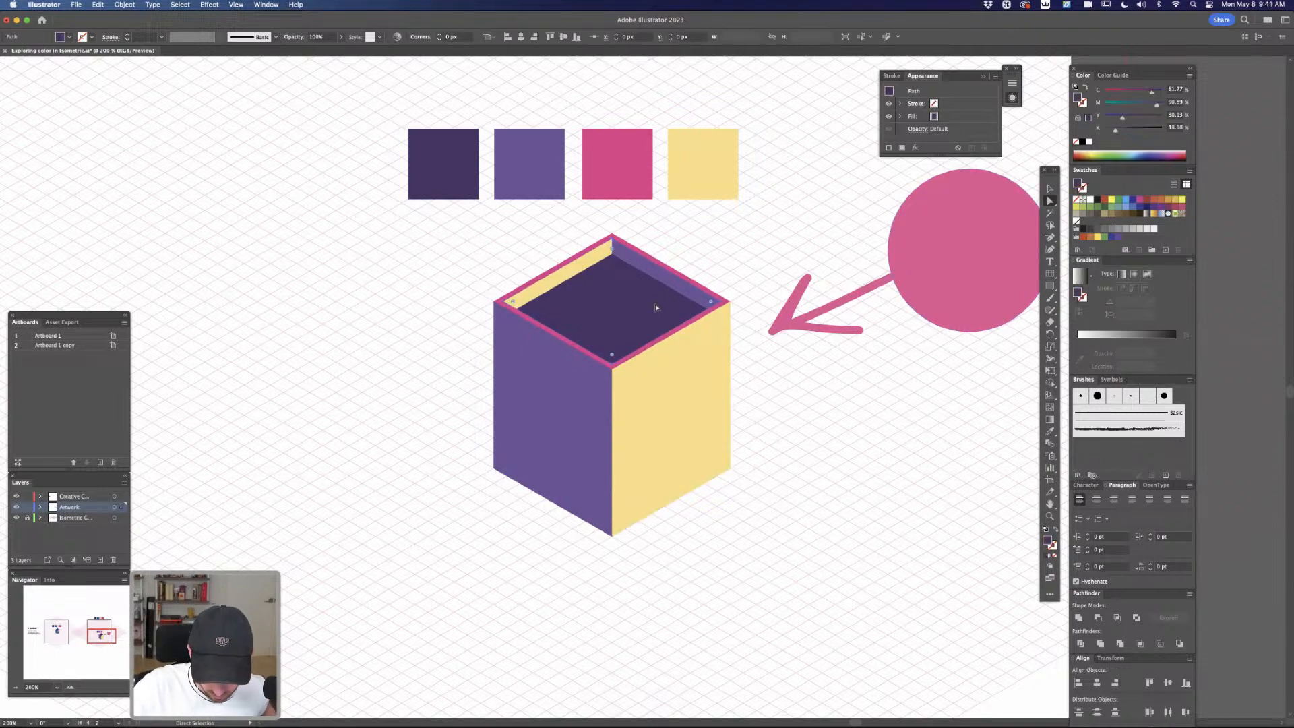
pyautogui.keyDown('shift'); pyautogui.click(445, 168); pyautogui.keyUp('shift')
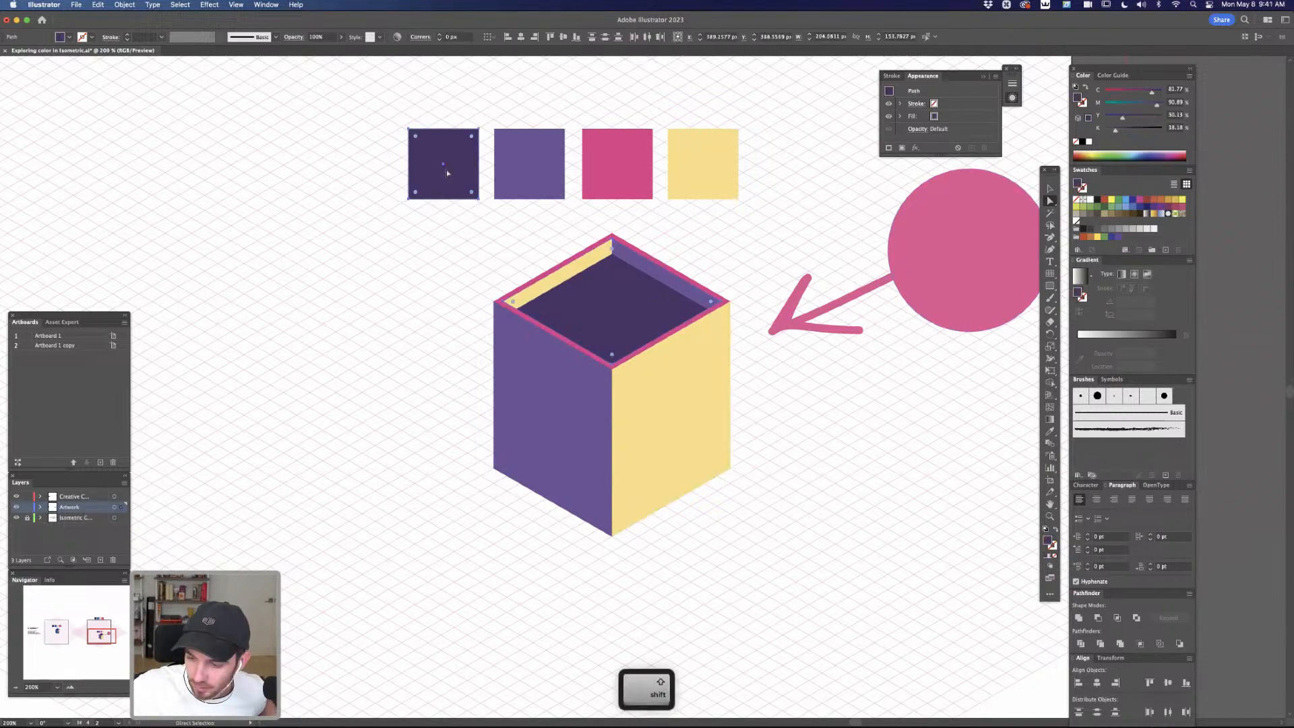
pyautogui.click(1142, 103)
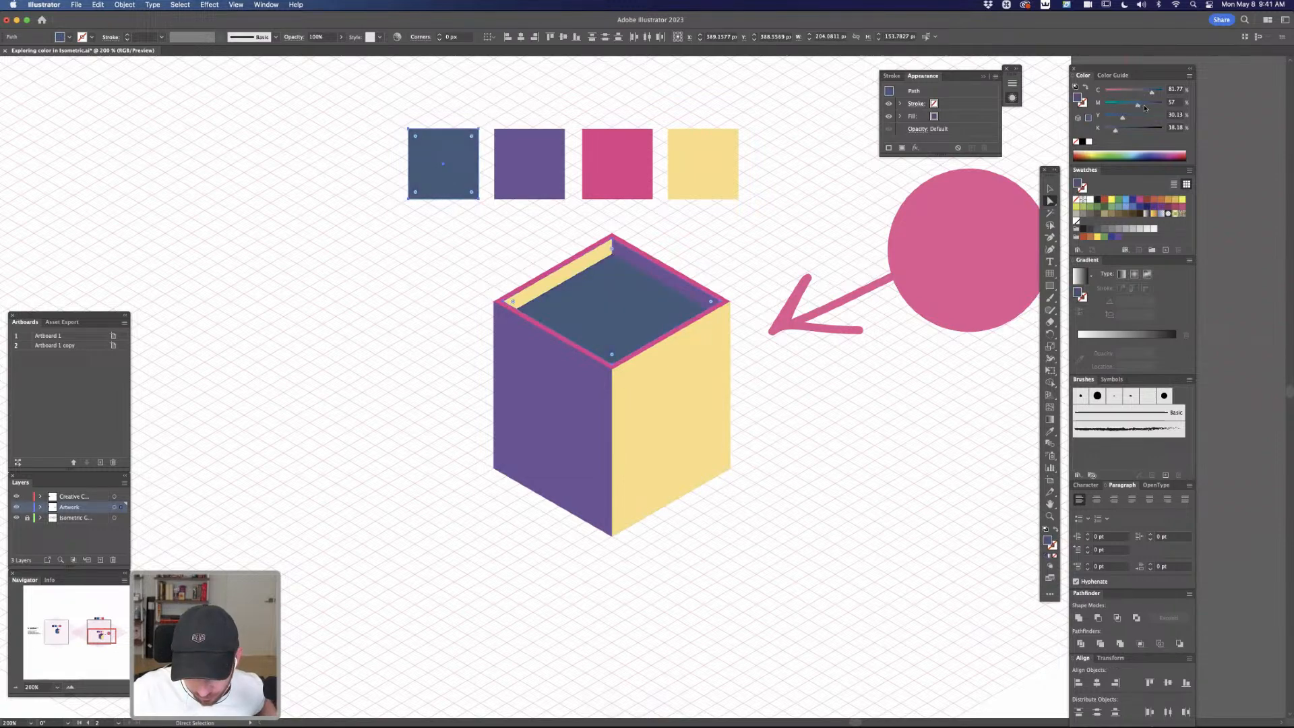
pyautogui.press('super+z')
pyautogui.click(787, 249)
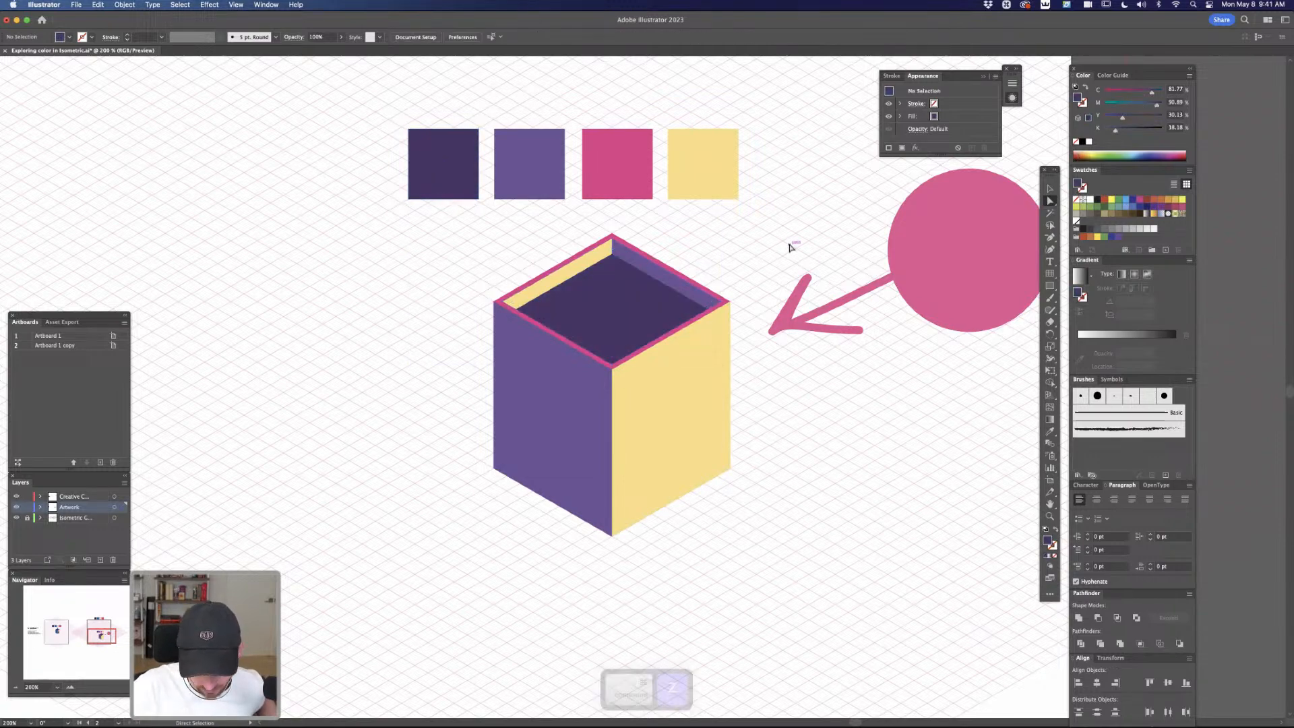
# Compare the building's colors with the finished building and palette on the other artboard
pyautogui.press('super+minus')
pyautogui.press('super+minus')
pyautogui.press('super+minus')
pyautogui.moveTo(606, 549); pyautogui.dragTo(878, 497)
pyautogui.moveTo(651, 565); pyautogui.dragTo(684, 573)
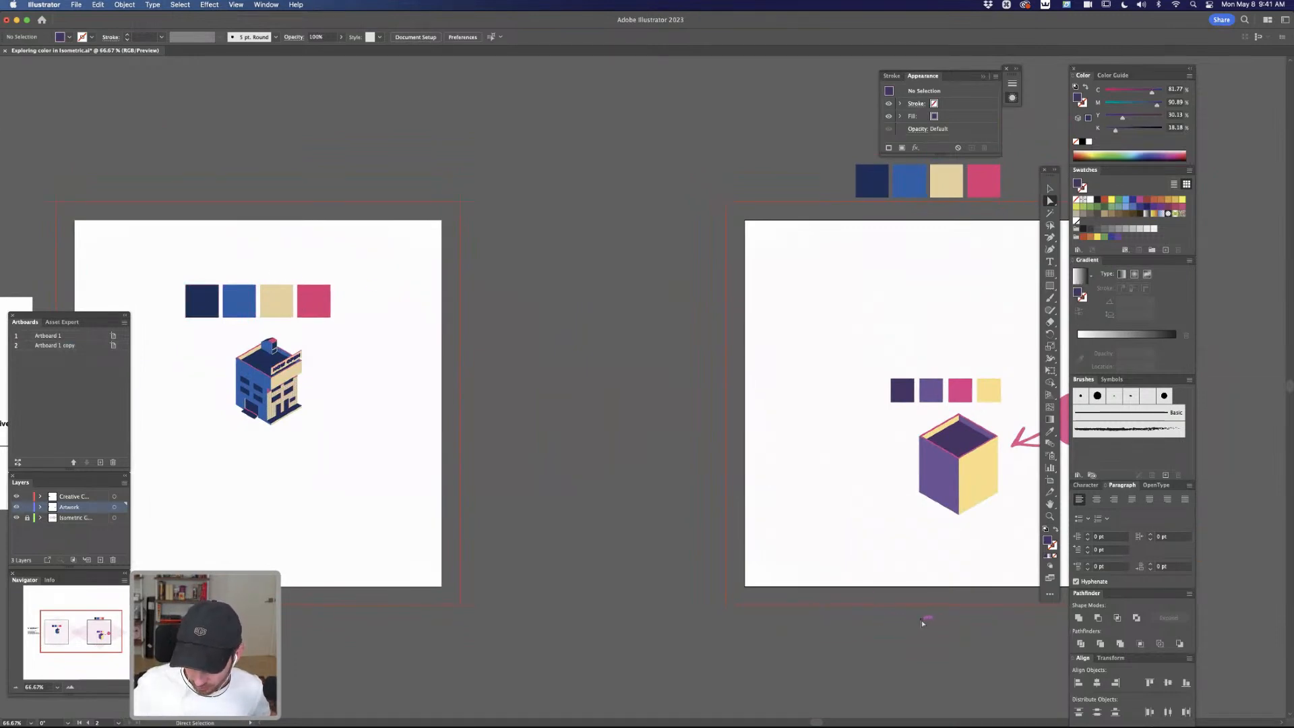
pyautogui.moveTo(953, 606); pyautogui.dragTo(707, 538)
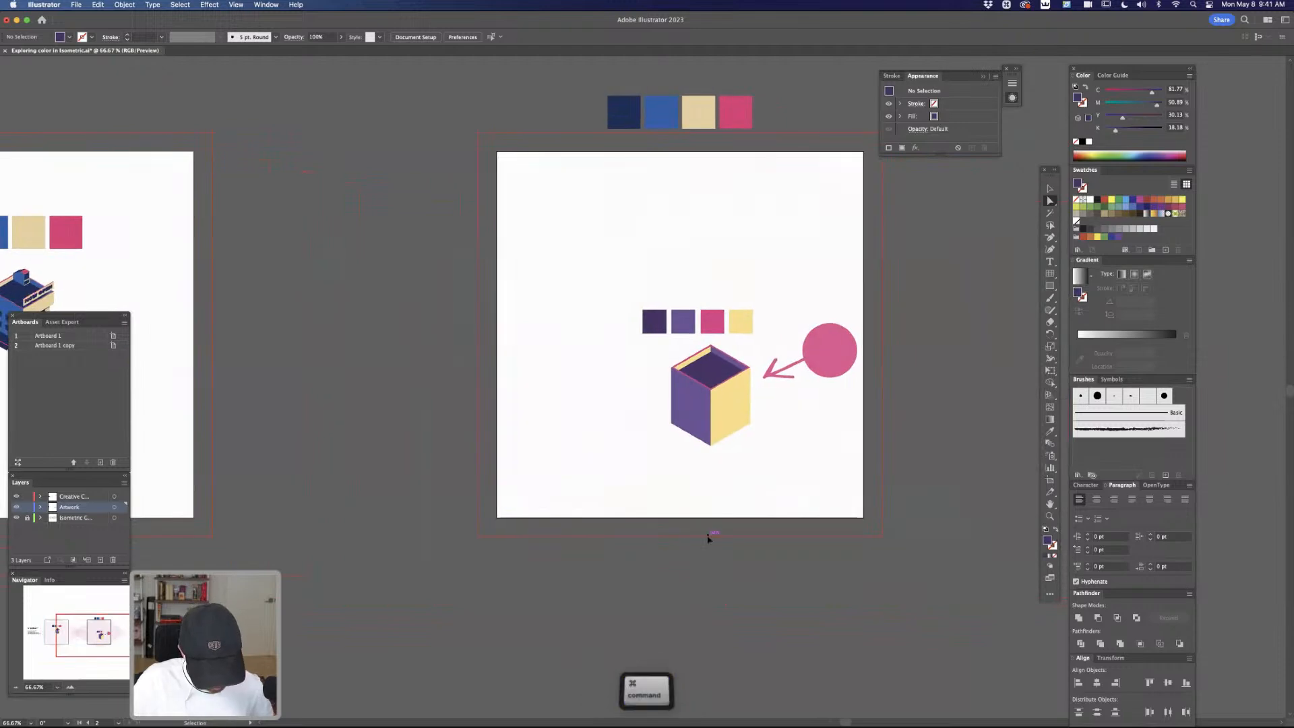
pyautogui.press('super+equal')
pyautogui.press('super+equal')
pyautogui.press('super+equal')
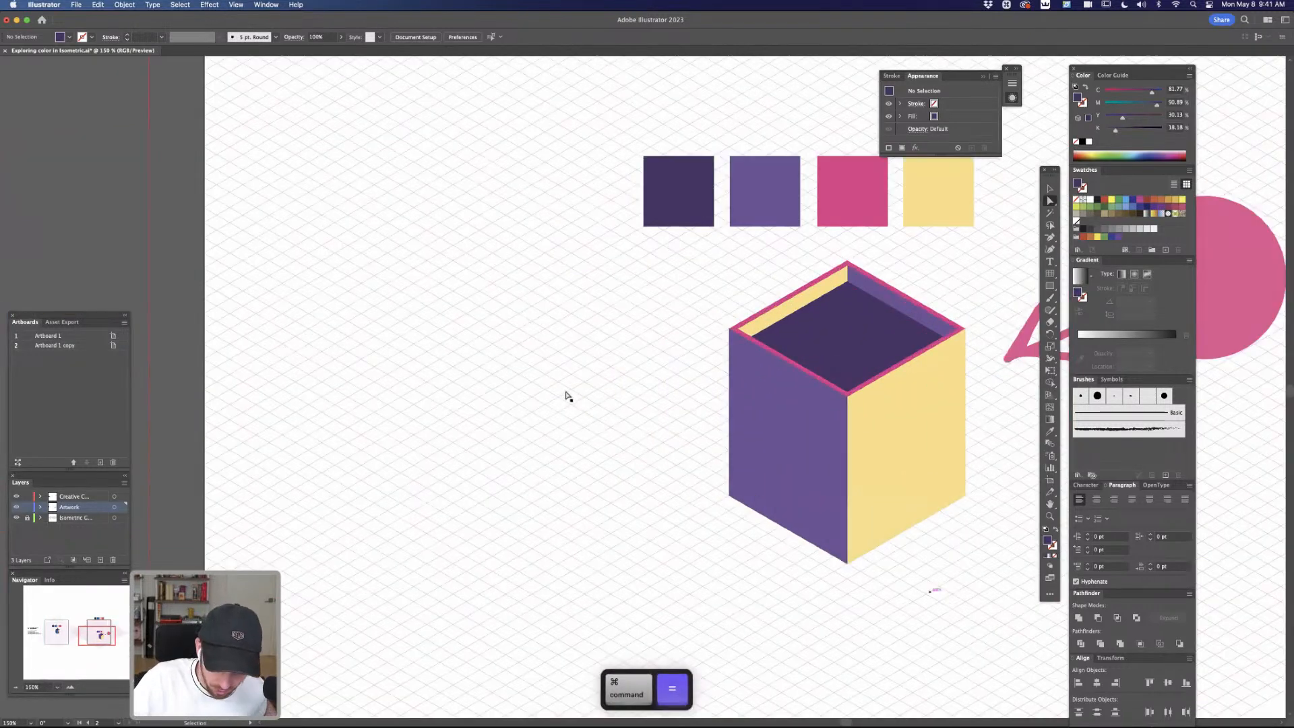
pyautogui.press('super+equal')
# Recolor the left wall and the right inner roof strip to a bluer purple with cyan 77% and magenta 86%
pyautogui.press('a')
pyautogui.click(664, 305)
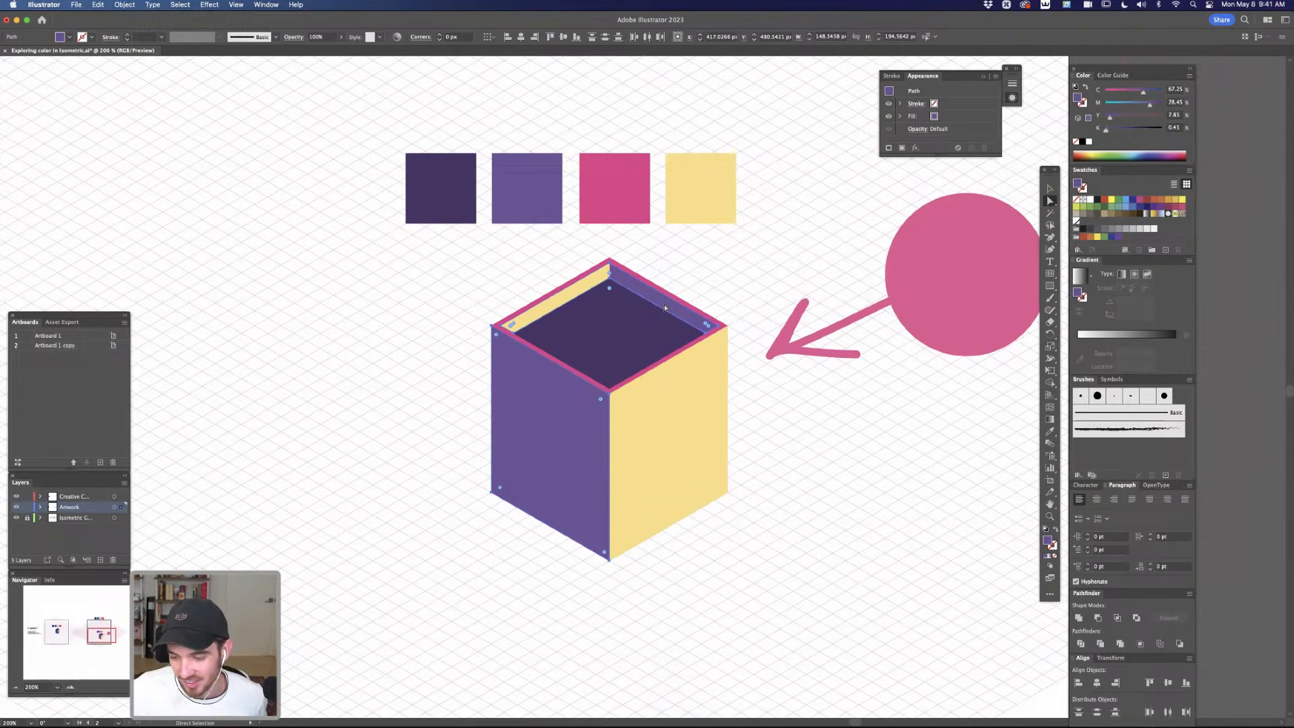
pyautogui.moveTo(1150, 105); pyautogui.dragTo(1146, 96)
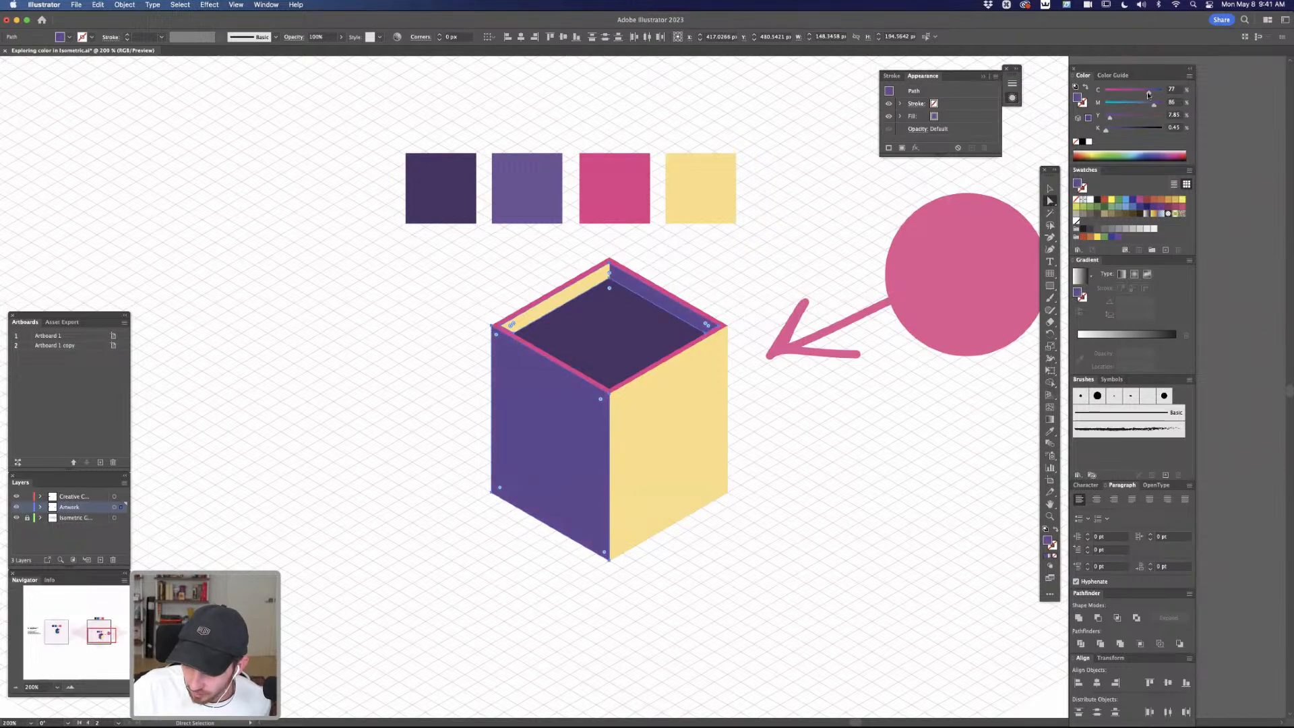
# Lighten the right wall, left inner roof strip and yellow square to cream with magenta 6% and yellow 26%, and deselect them
pyautogui.click(716, 381)
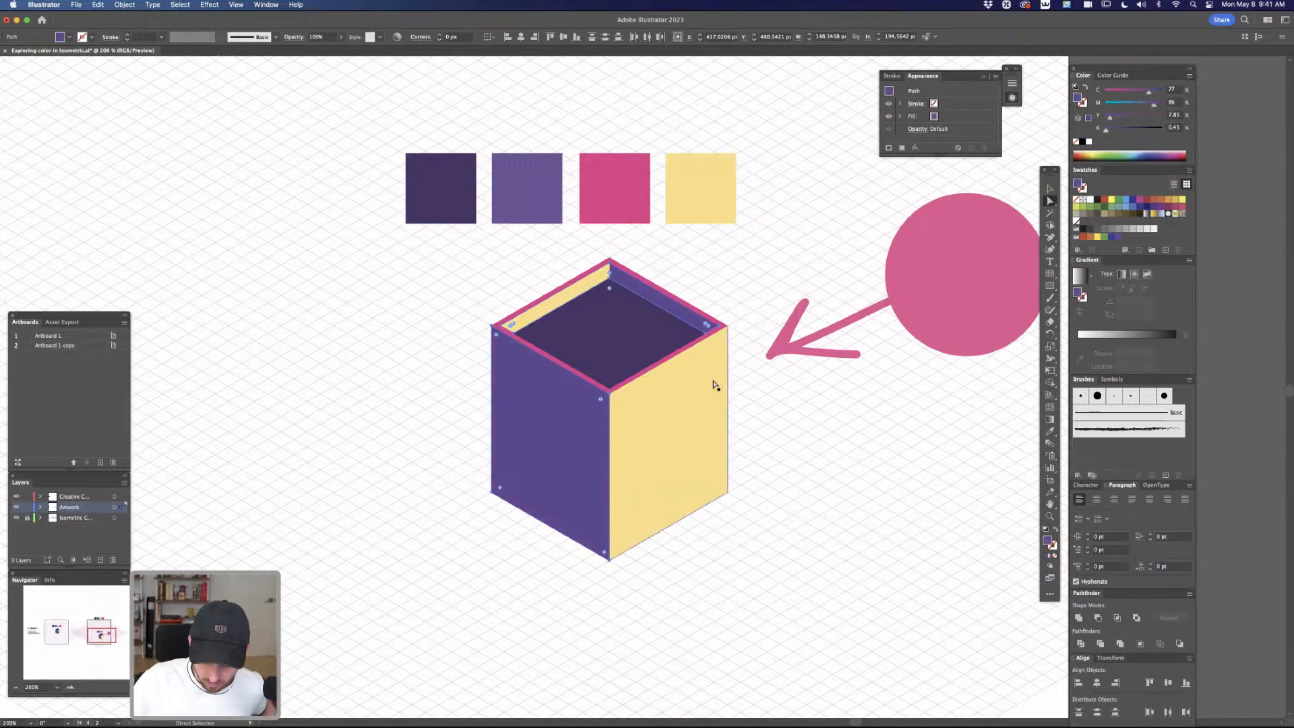
pyautogui.keyDown('shift'); pyautogui.click(593, 286); pyautogui.keyUp('shift')
pyautogui.keyDown('shift'); pyautogui.click(692, 191); pyautogui.keyUp('shift')
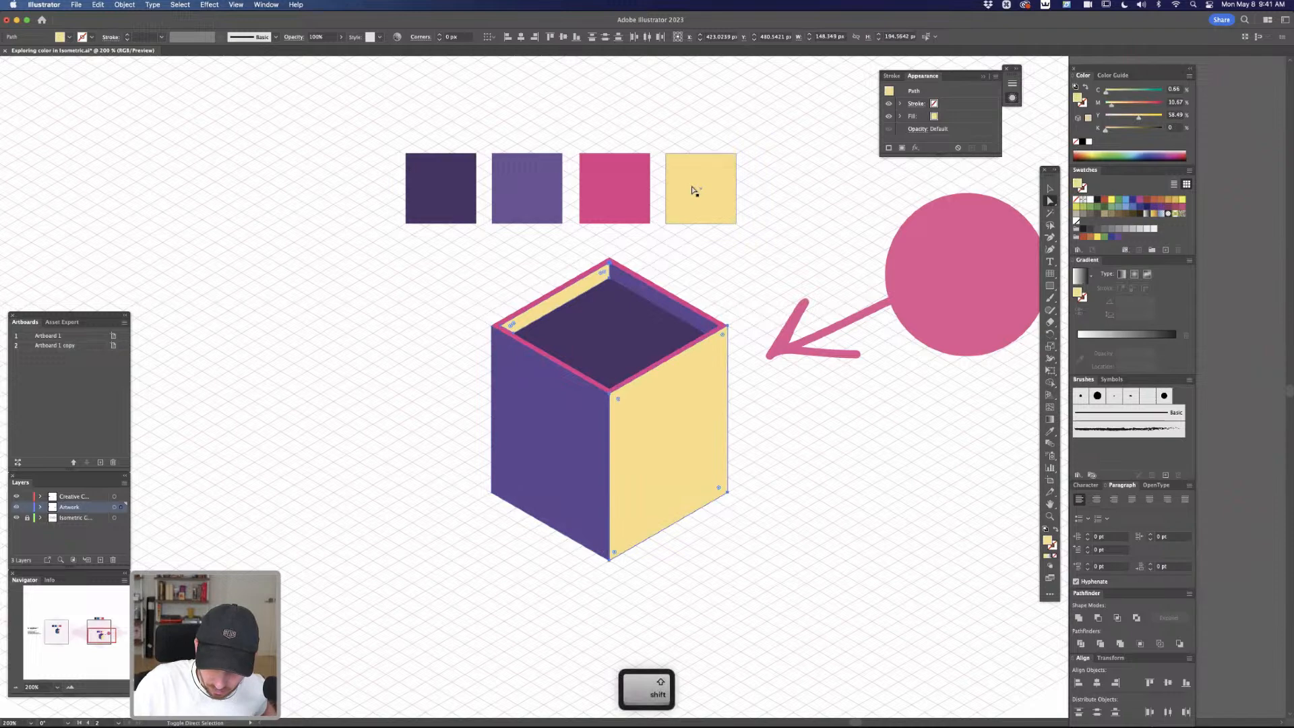
pyautogui.click(1131, 119)
pyautogui.click(1116, 105)
pyautogui.click(1109, 105)
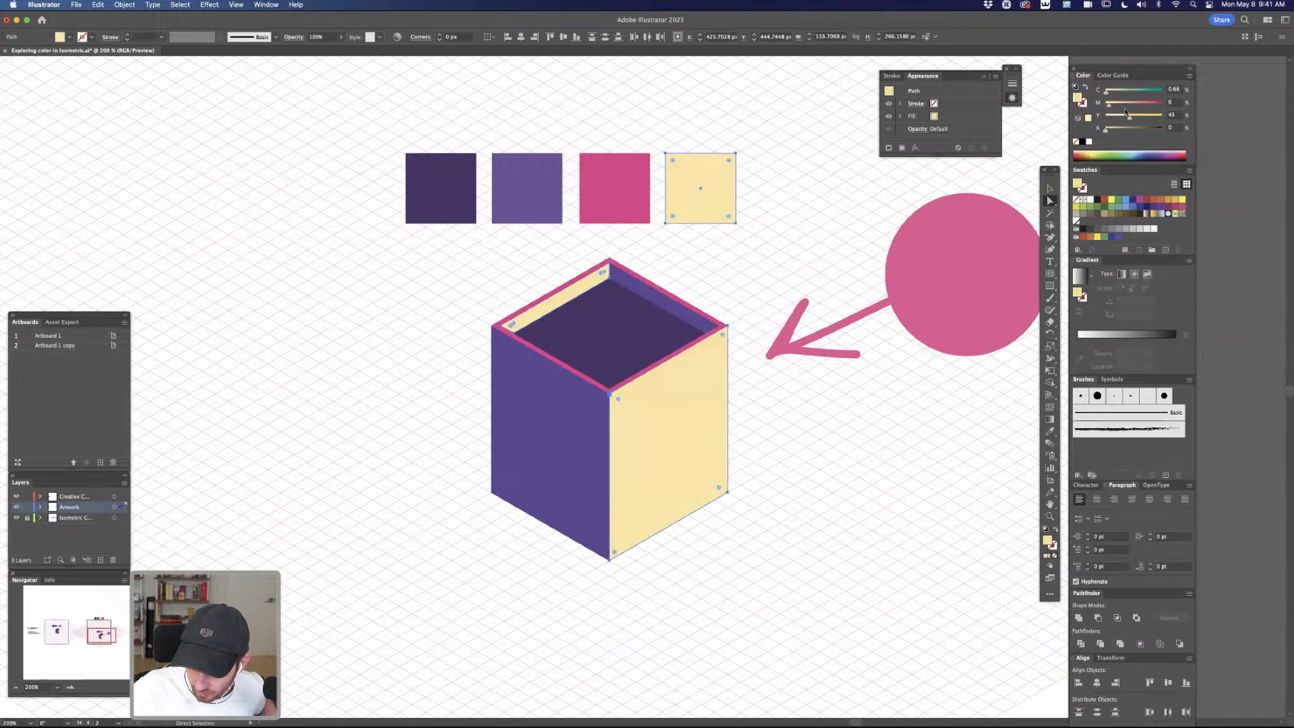
pyautogui.click(1120, 118)
pyautogui.click(785, 279)
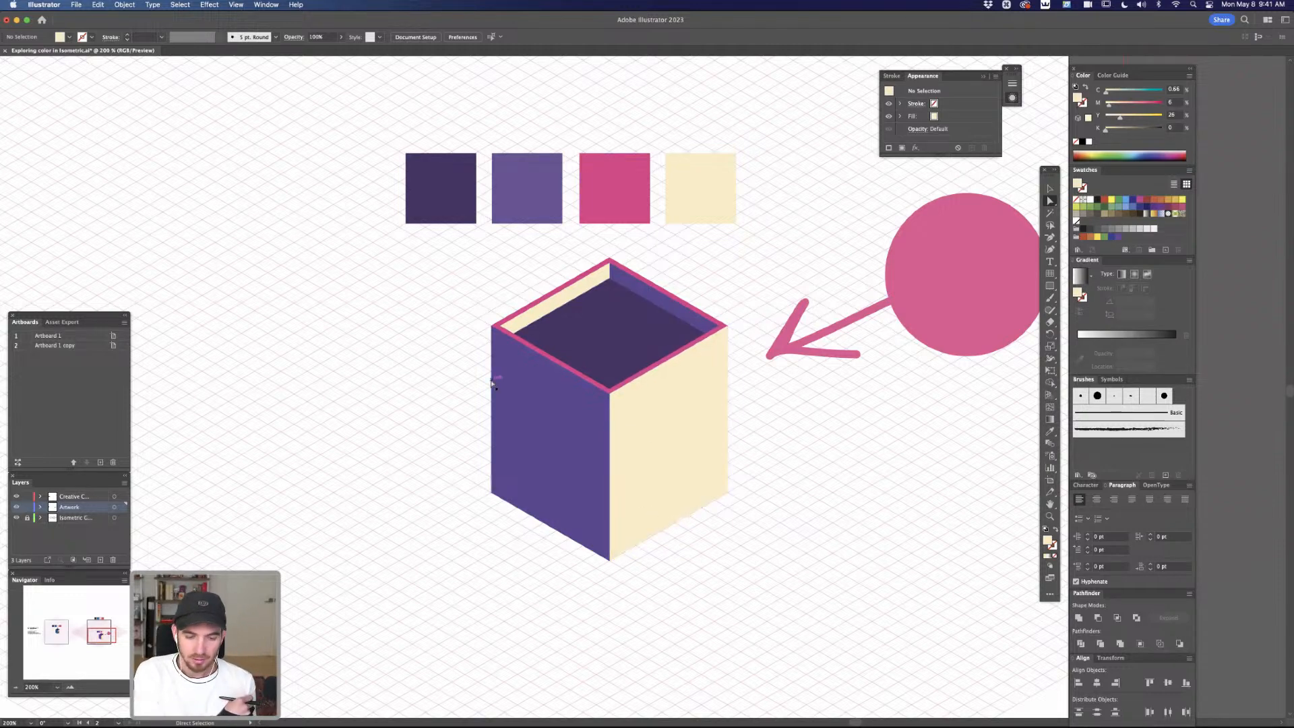
pyautogui.click(585, 454)
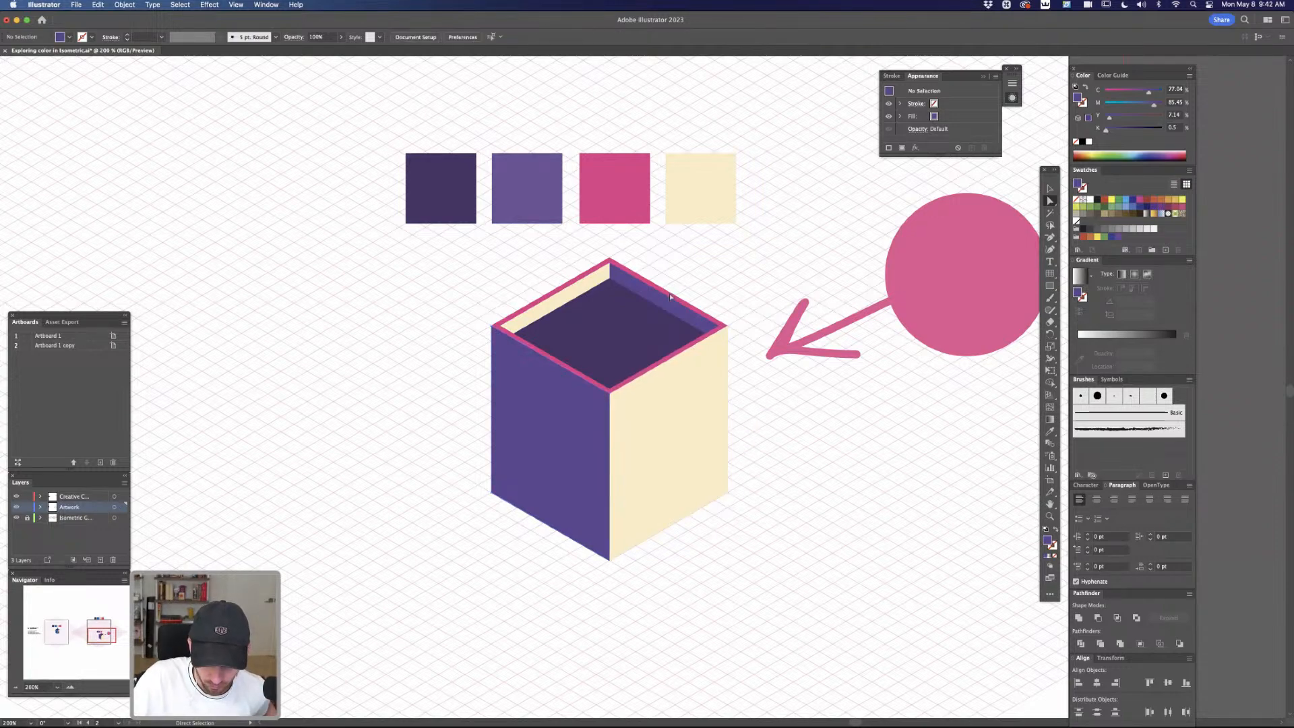
pyautogui.click(684, 486)
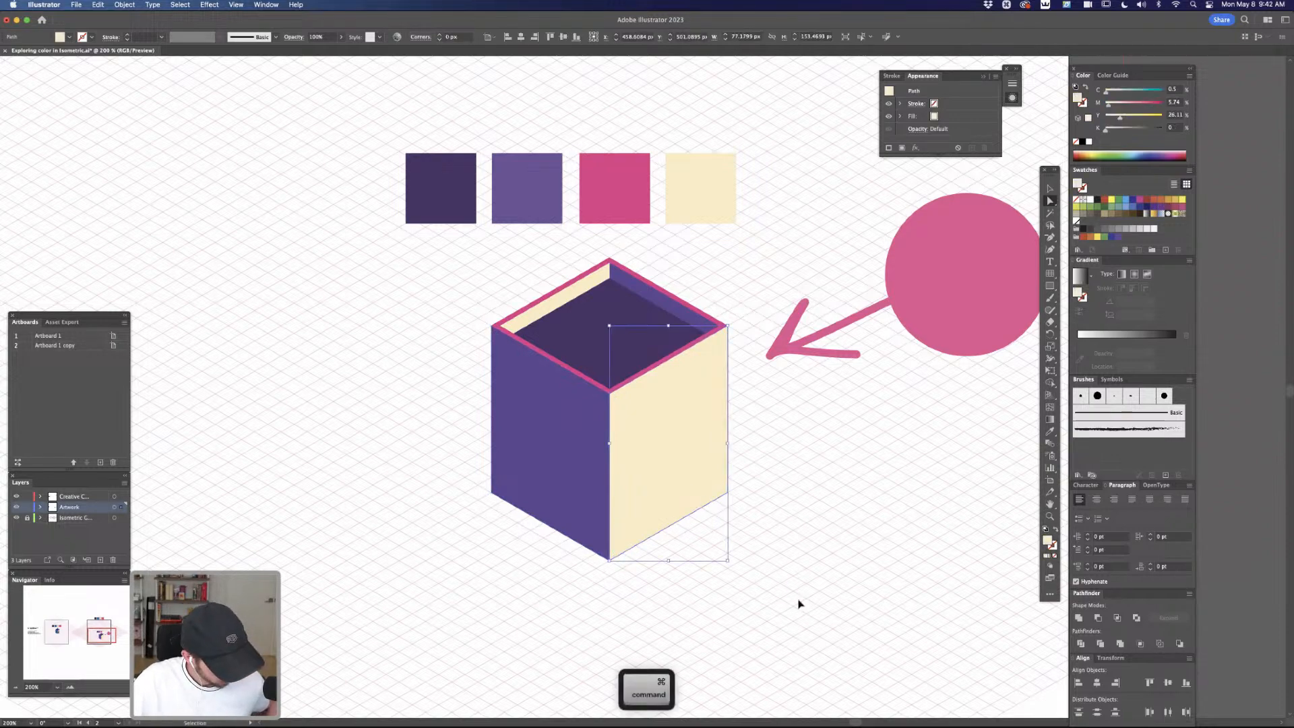
pyautogui.press('super+shift+a')
# Draw a small four-sided door along the isometric grid at the base of the right wall, near the building's front corner
pyautogui.press('super+equal')
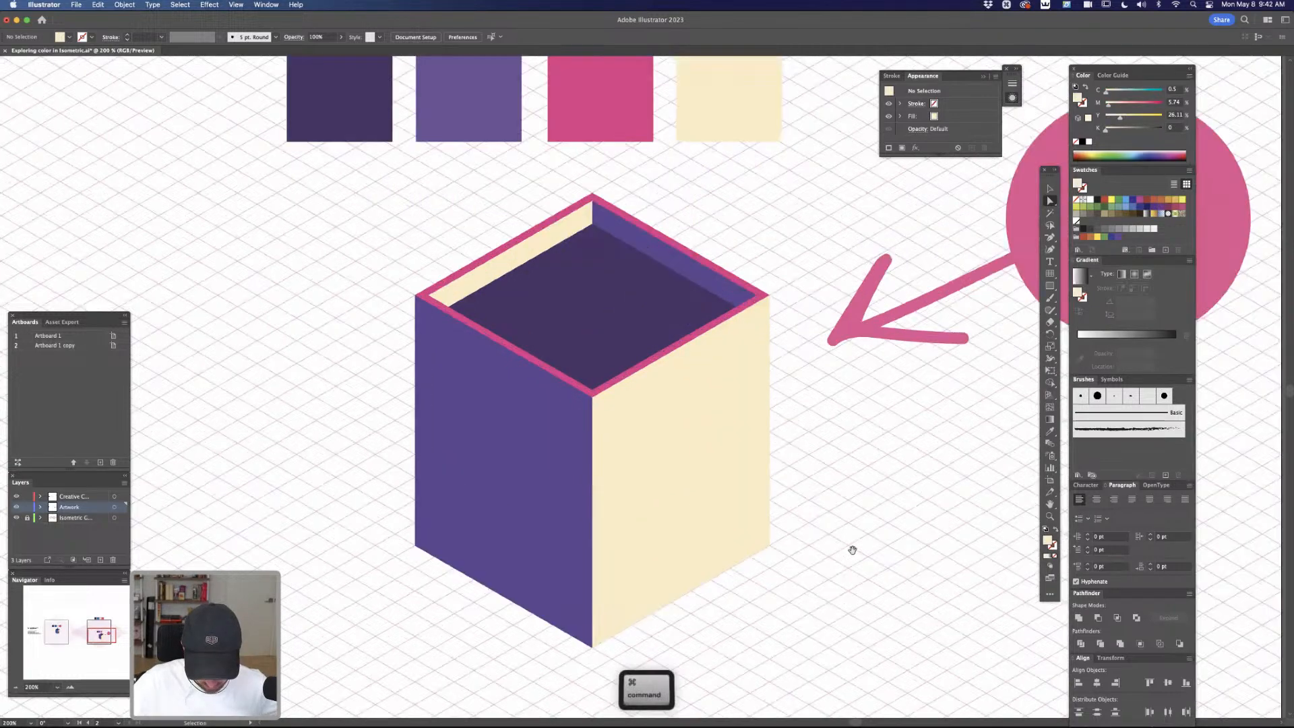
pyautogui.scroll(-3, 832, 462)
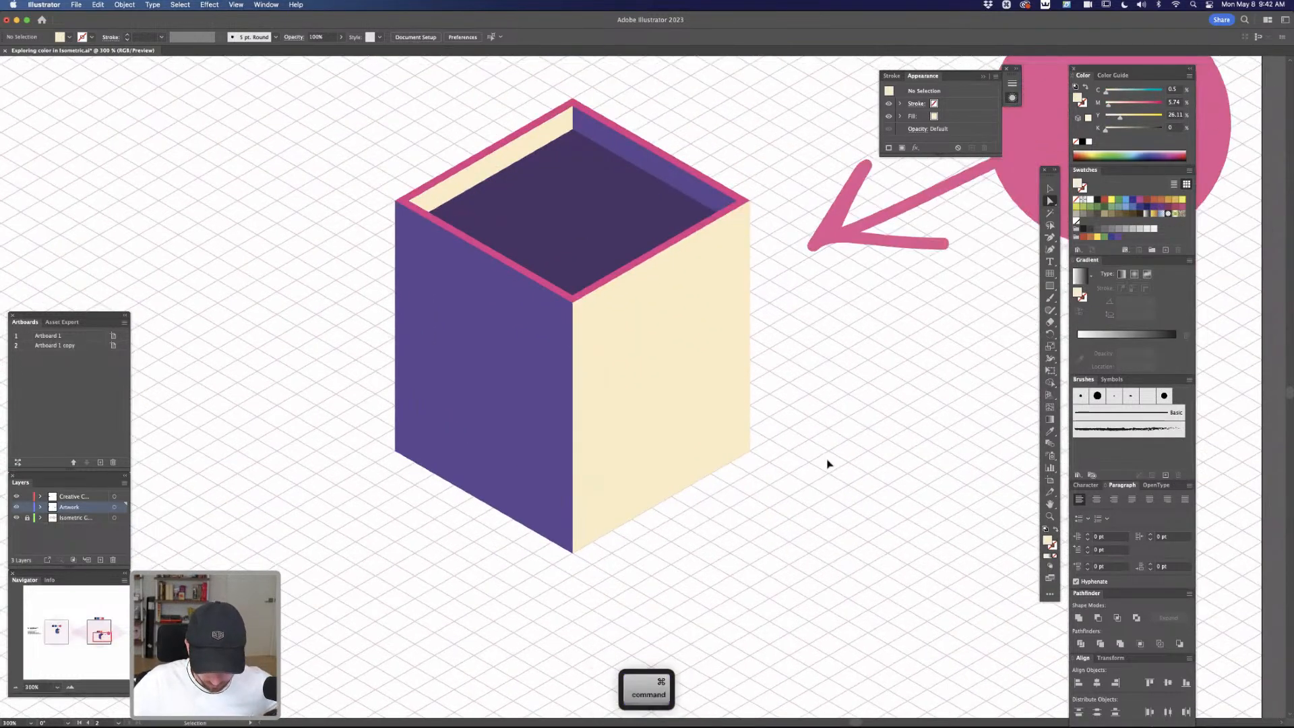
pyautogui.press('super+y')
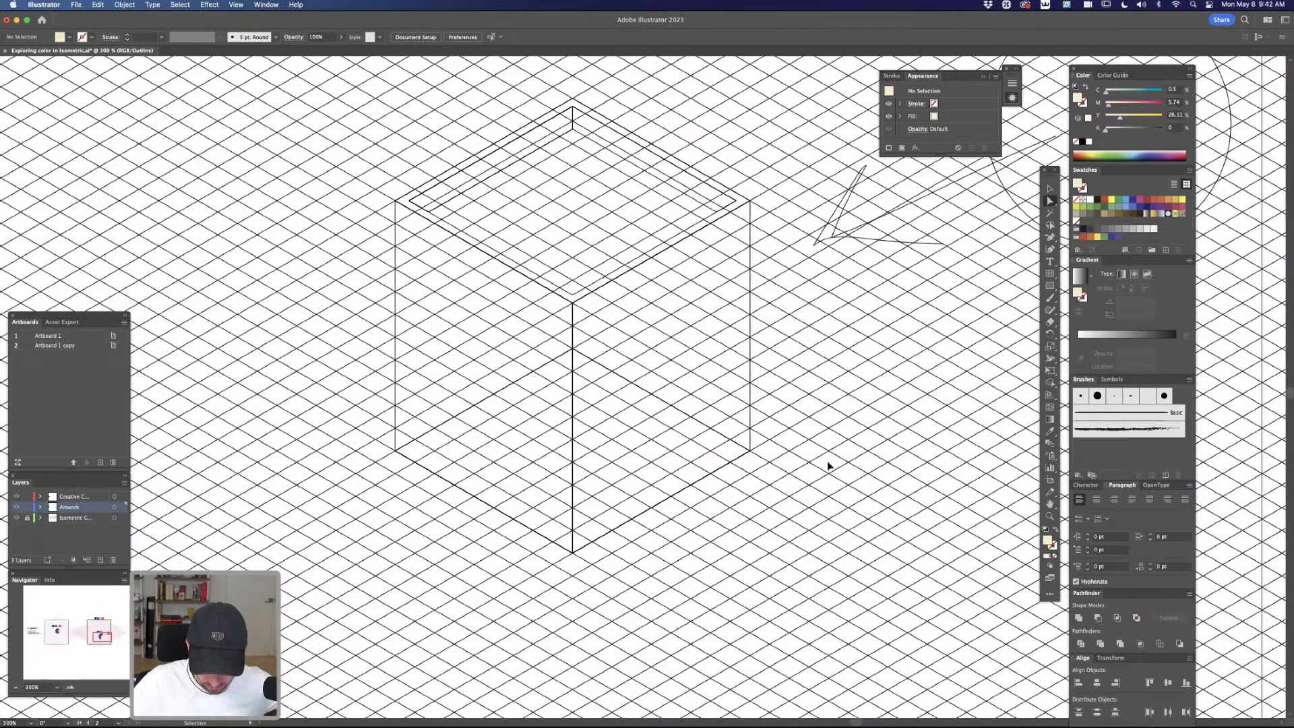
pyautogui.press('super+y')
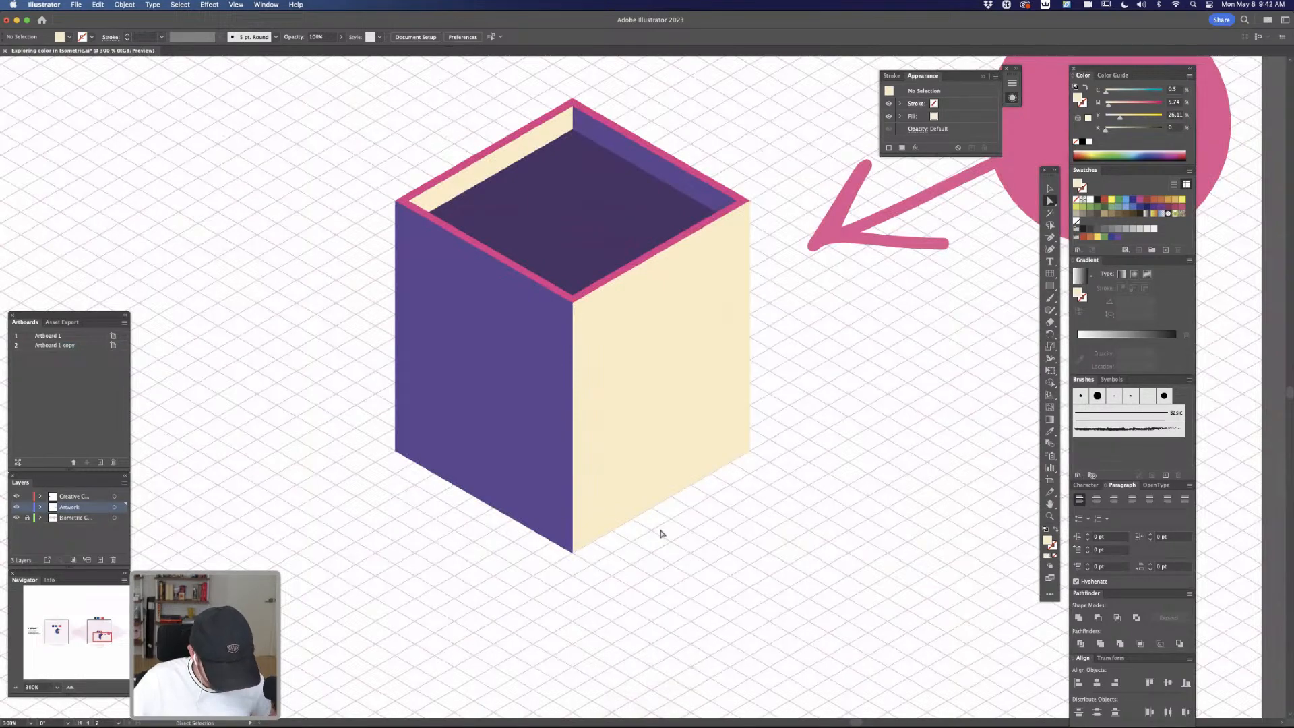
pyautogui.press('p')
pyautogui.press('super+y')
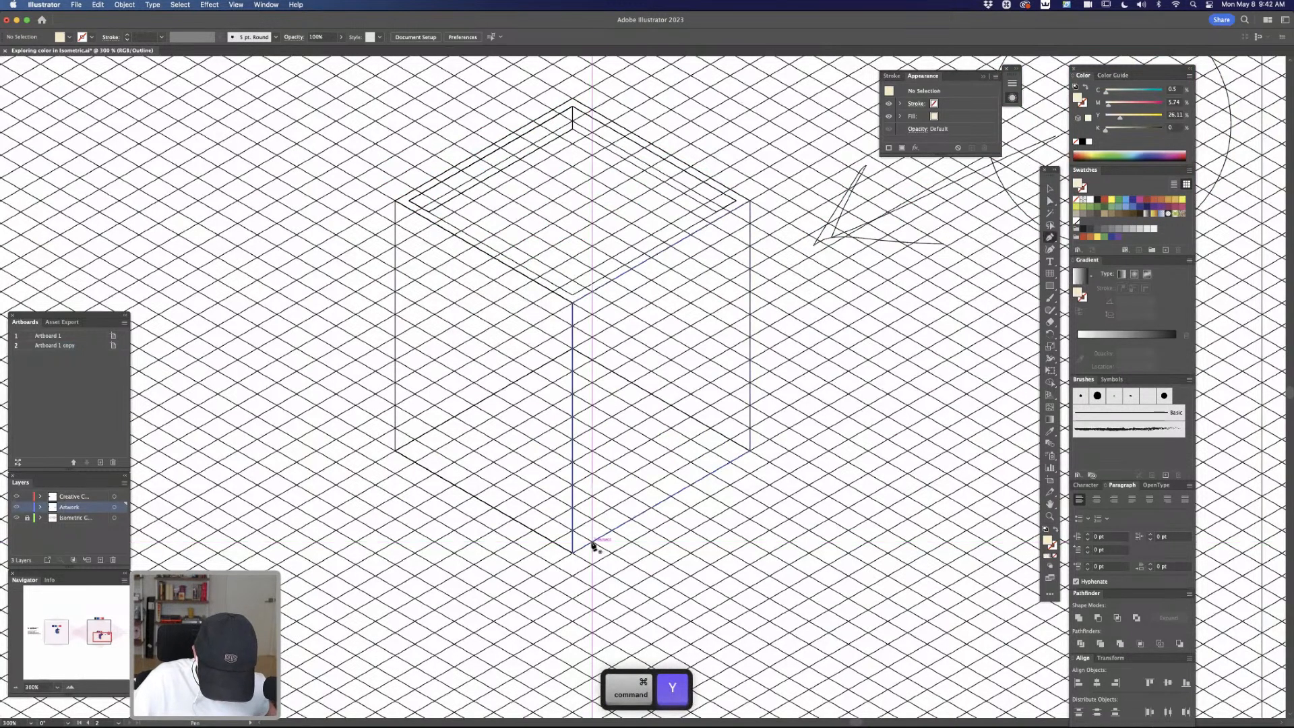
pyautogui.click(593, 545)
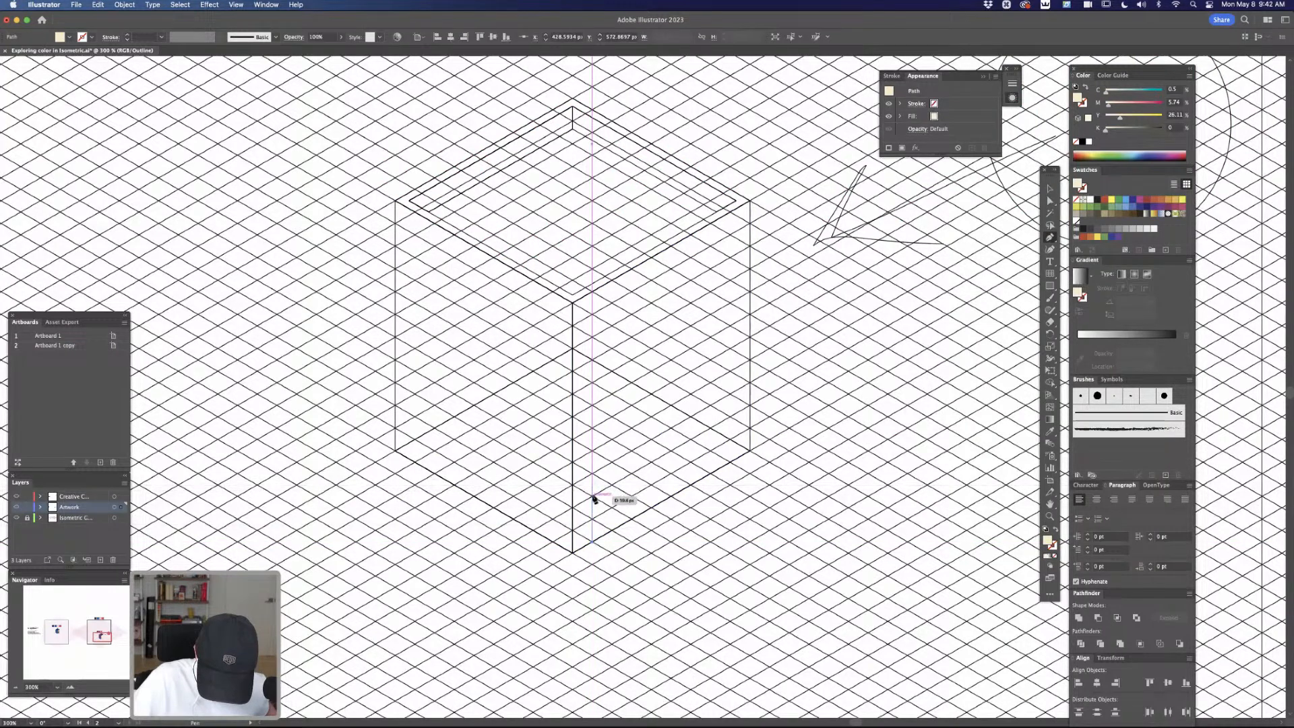
pyautogui.click(593, 497)
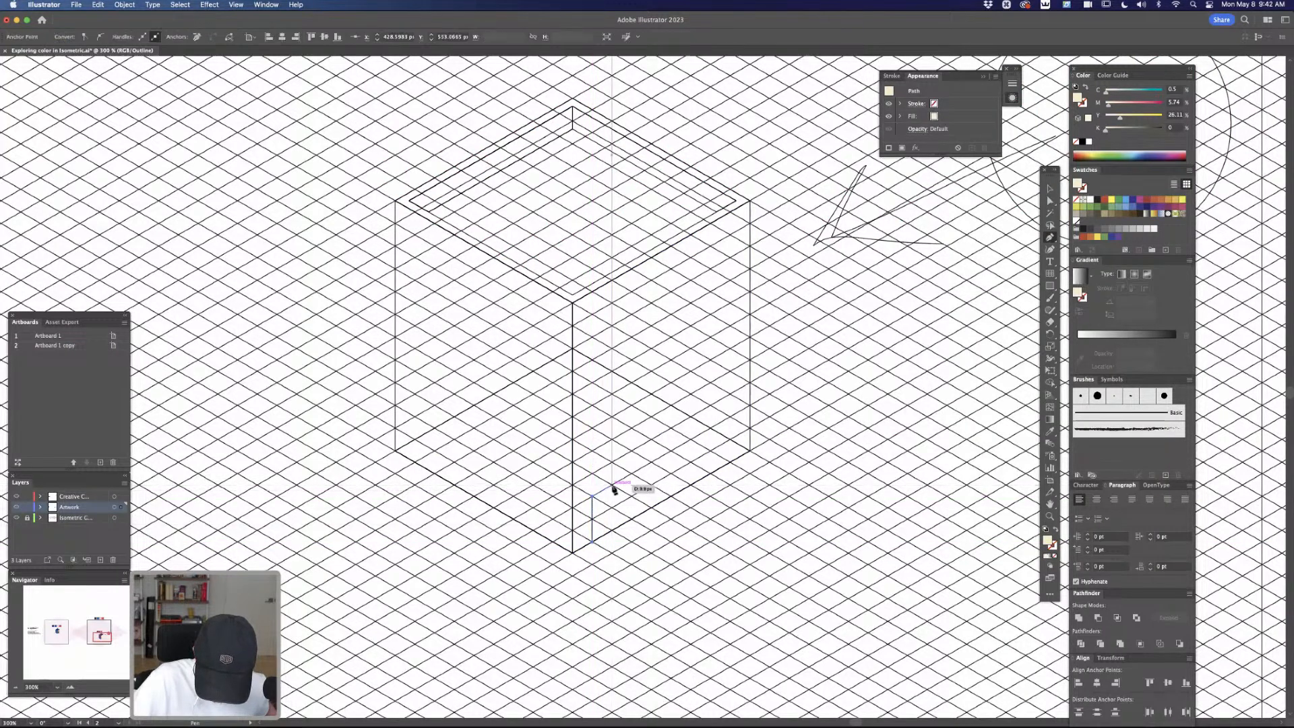
pyautogui.click(612, 485)
pyautogui.click(612, 529)
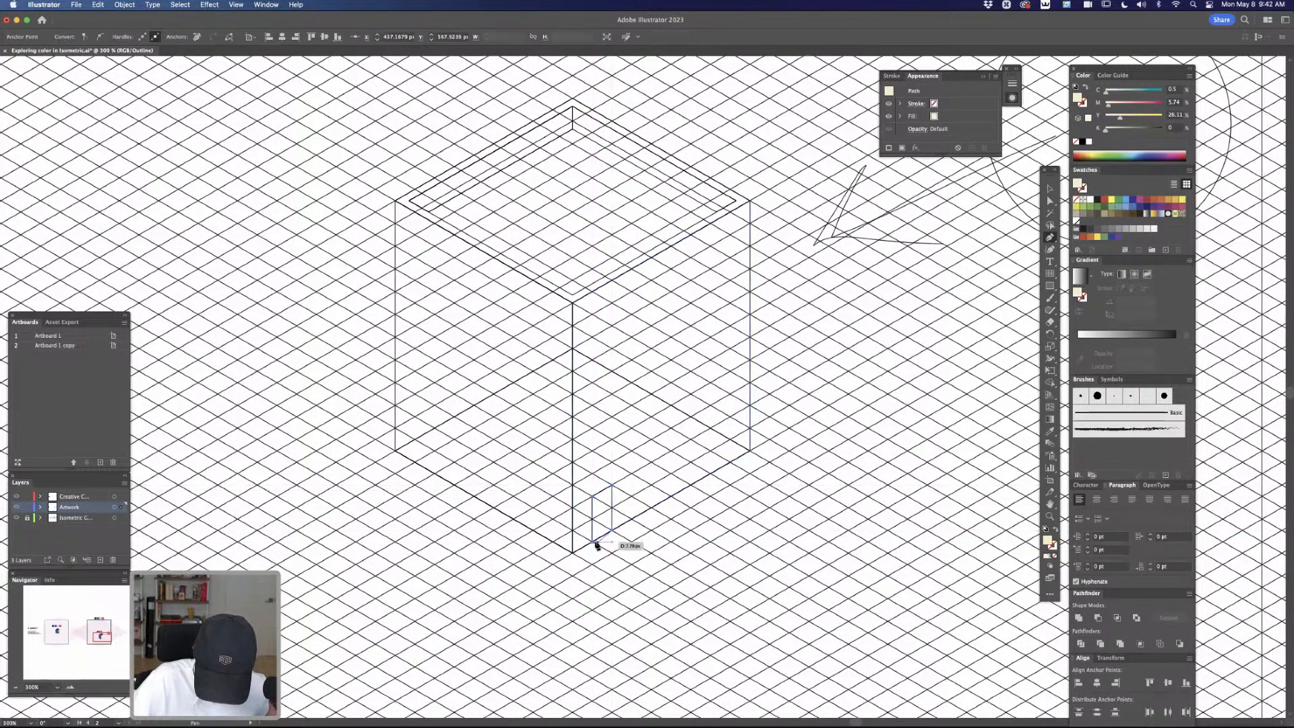
pyautogui.click(593, 544)
# Fill the door with the dark purple sampled from the roof floor and deselect it
pyautogui.press('super+y')
pyautogui.press('i')
pyautogui.click(615, 232)
pyautogui.press('a')
pyautogui.click(751, 515)
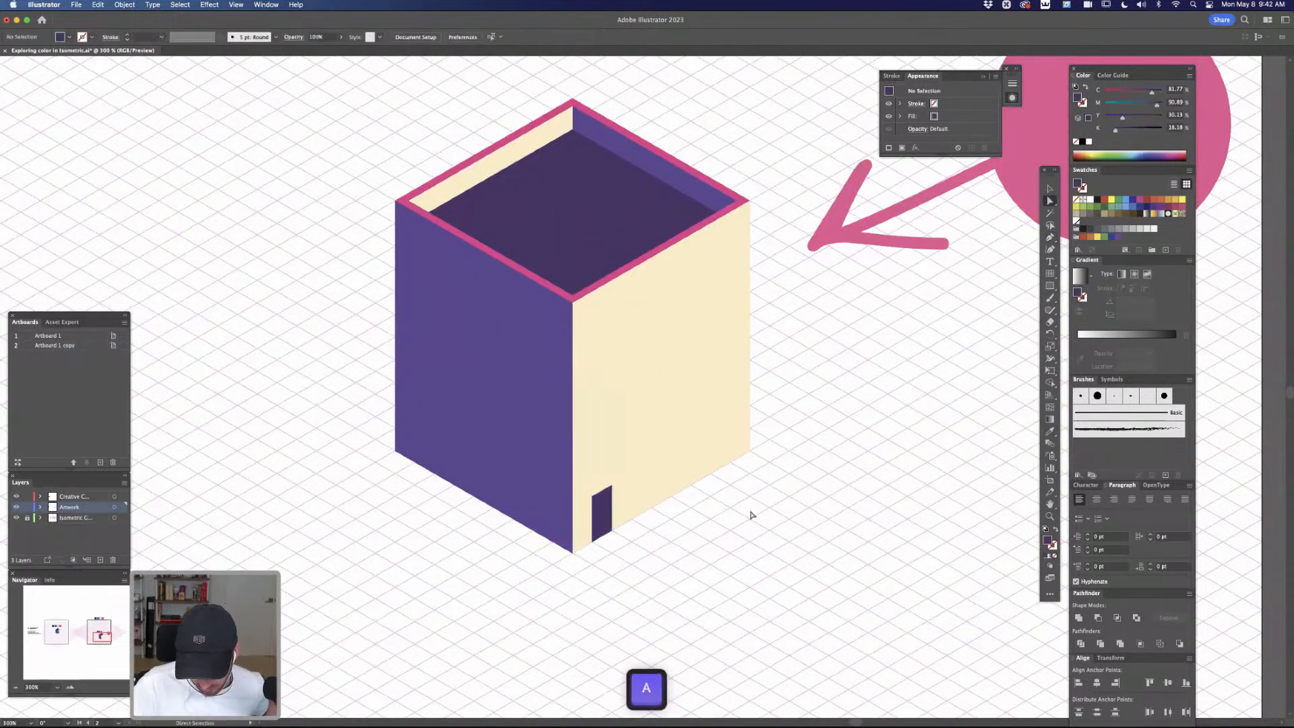
# Scale the door up to about 17 px wide and 50 px high, keeping its base corner in place, and deselect it
pyautogui.click(603, 509)
pyautogui.press('v')
pyautogui.moveTo(614, 477); pyautogui.dragTo(638, 429)
pyautogui.click(745, 554)
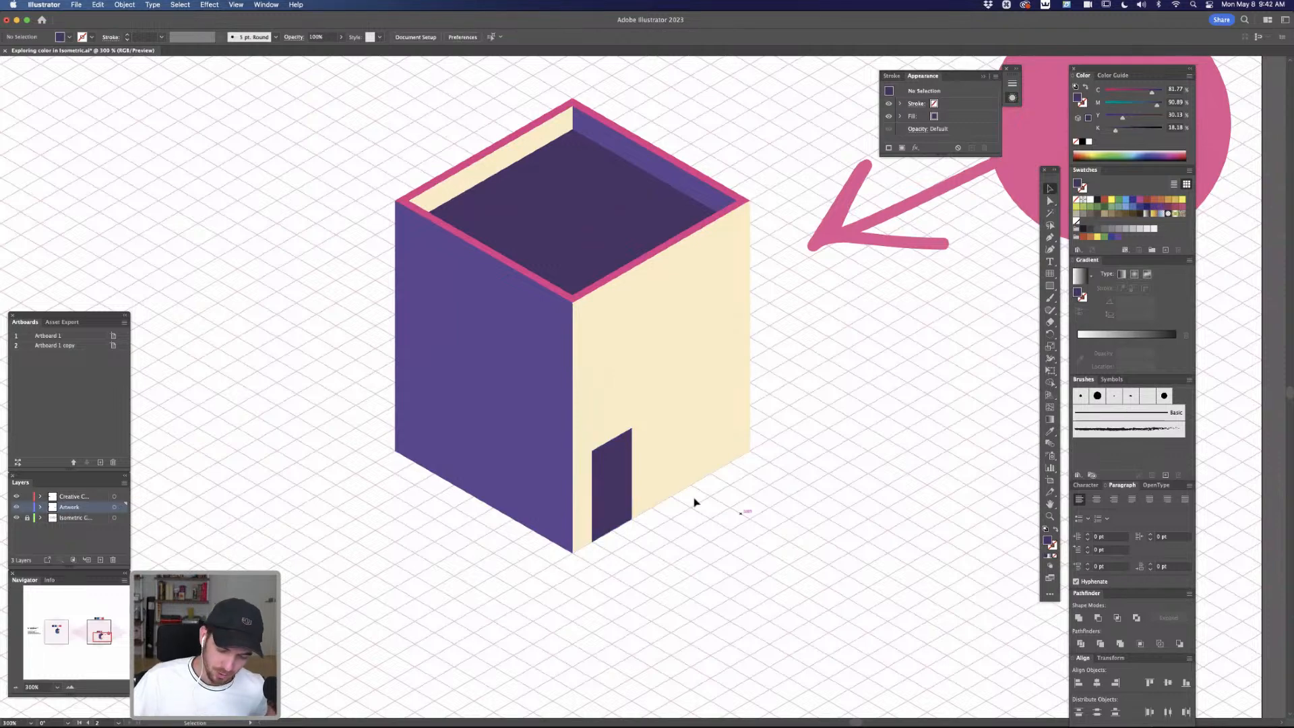
# Draw a dark purple window about 26 px wide on the isometric grid above the door, on the right wall
pyautogui.press('super+y')
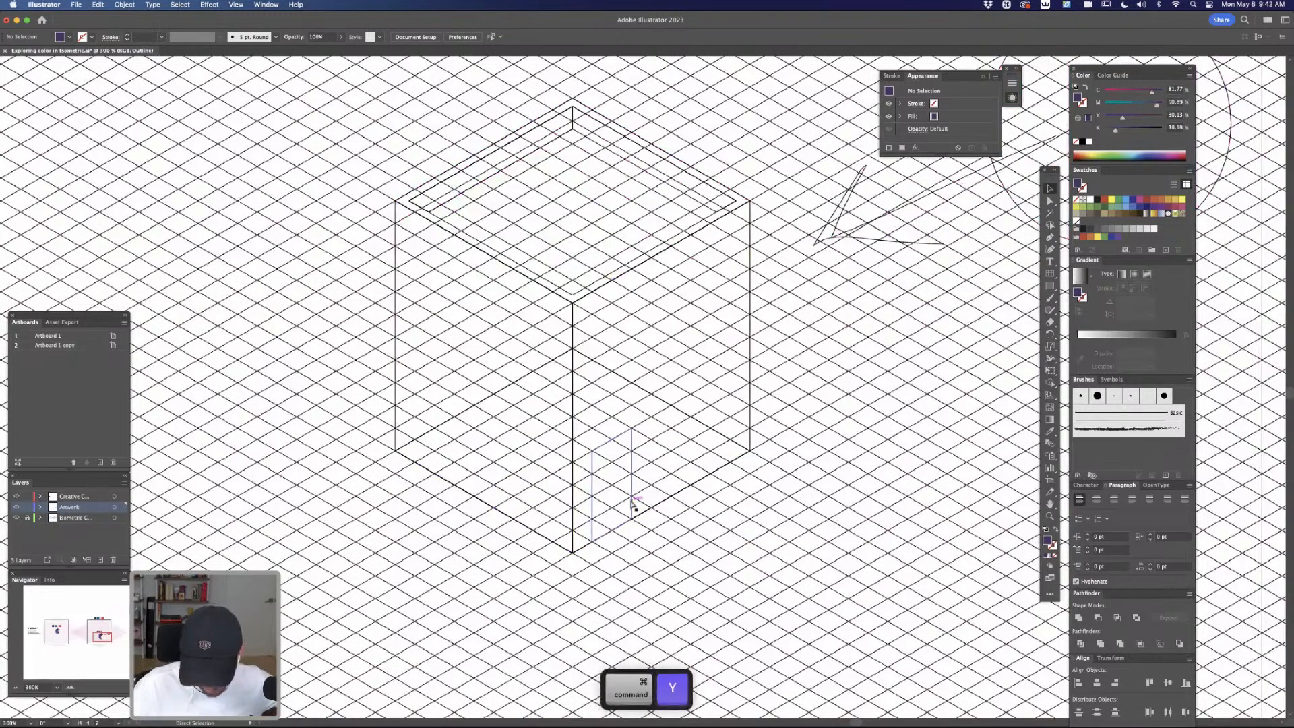
pyautogui.press('p')
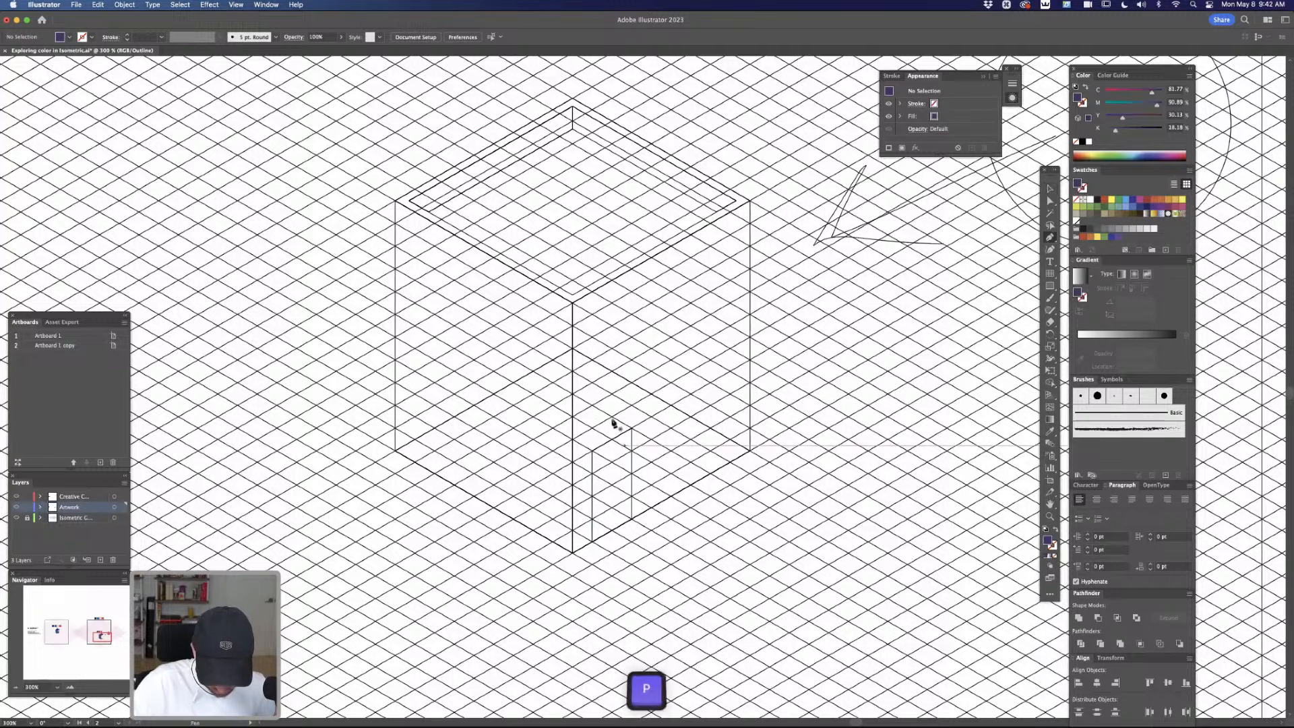
pyautogui.click(592, 405)
pyautogui.click(592, 360)
pyautogui.click(651, 326)
pyautogui.click(651, 370)
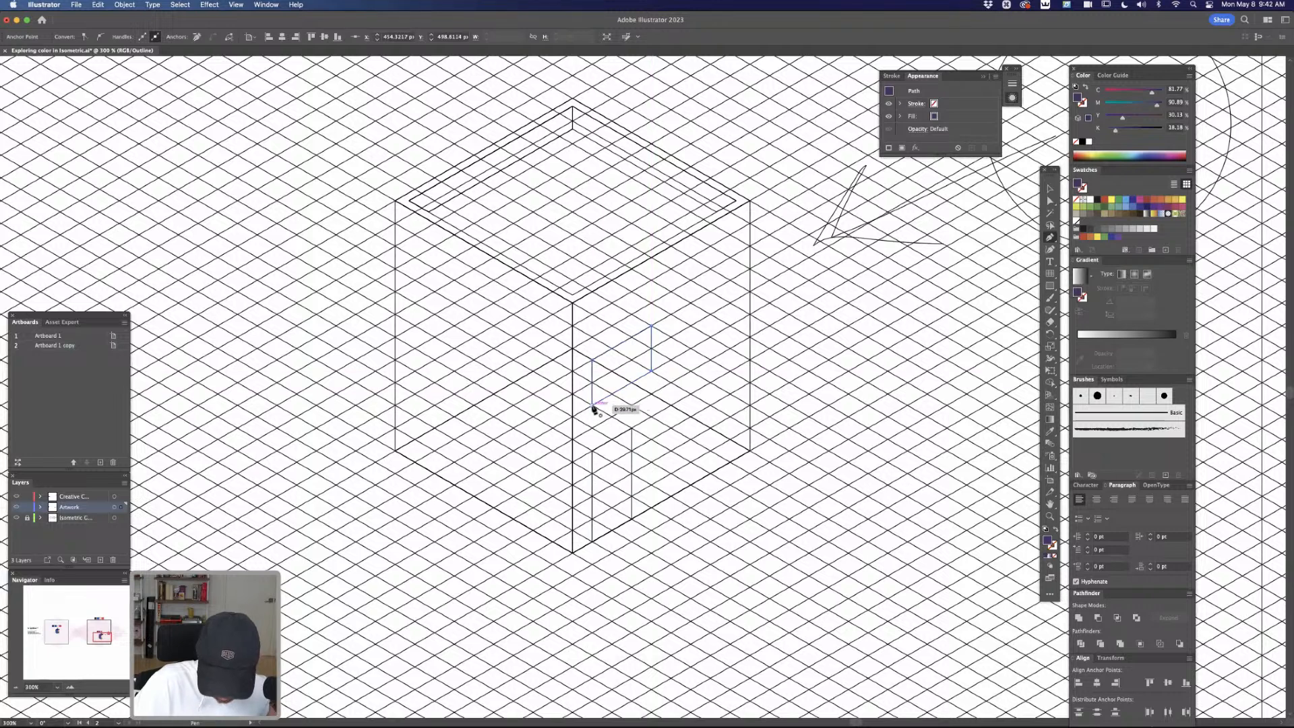
pyautogui.click(592, 405)
pyautogui.press('super+y')
pyautogui.press('a')
pyautogui.click(815, 310)
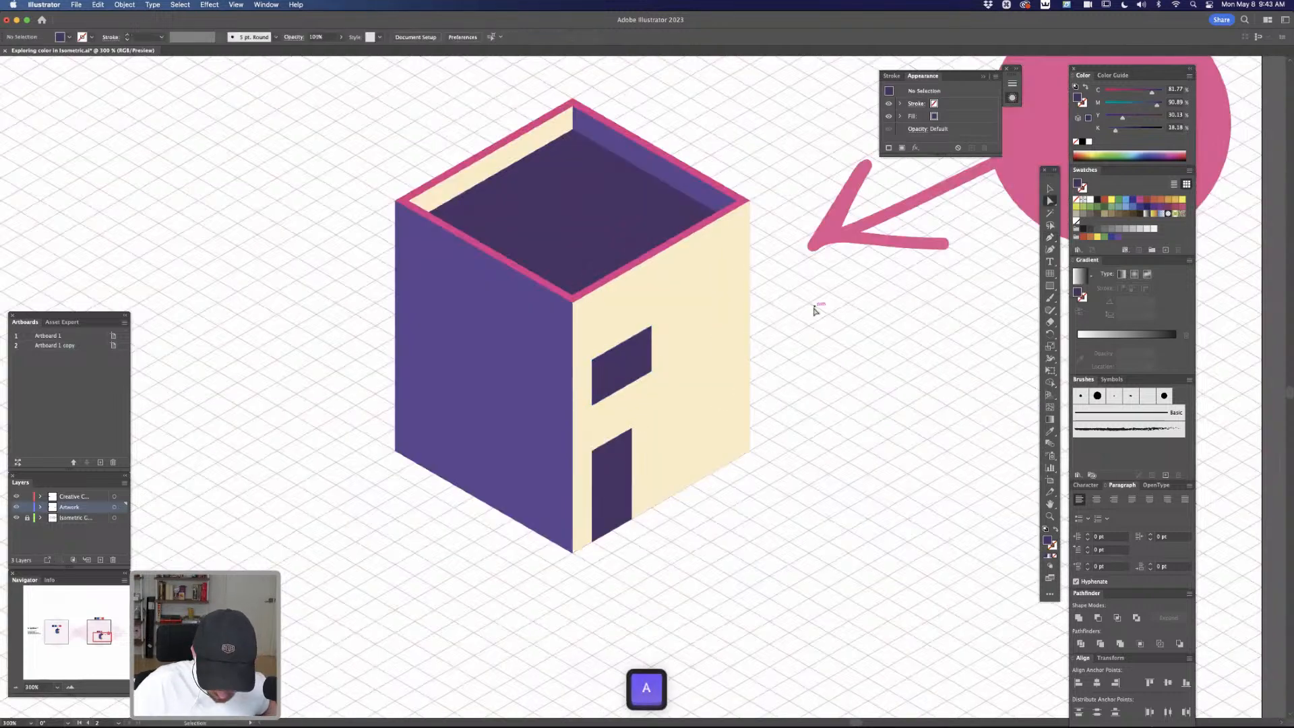
# Duplicate the window with a slight offset up and to the left of the original
pyautogui.press('super+y')
pyautogui.press('v')
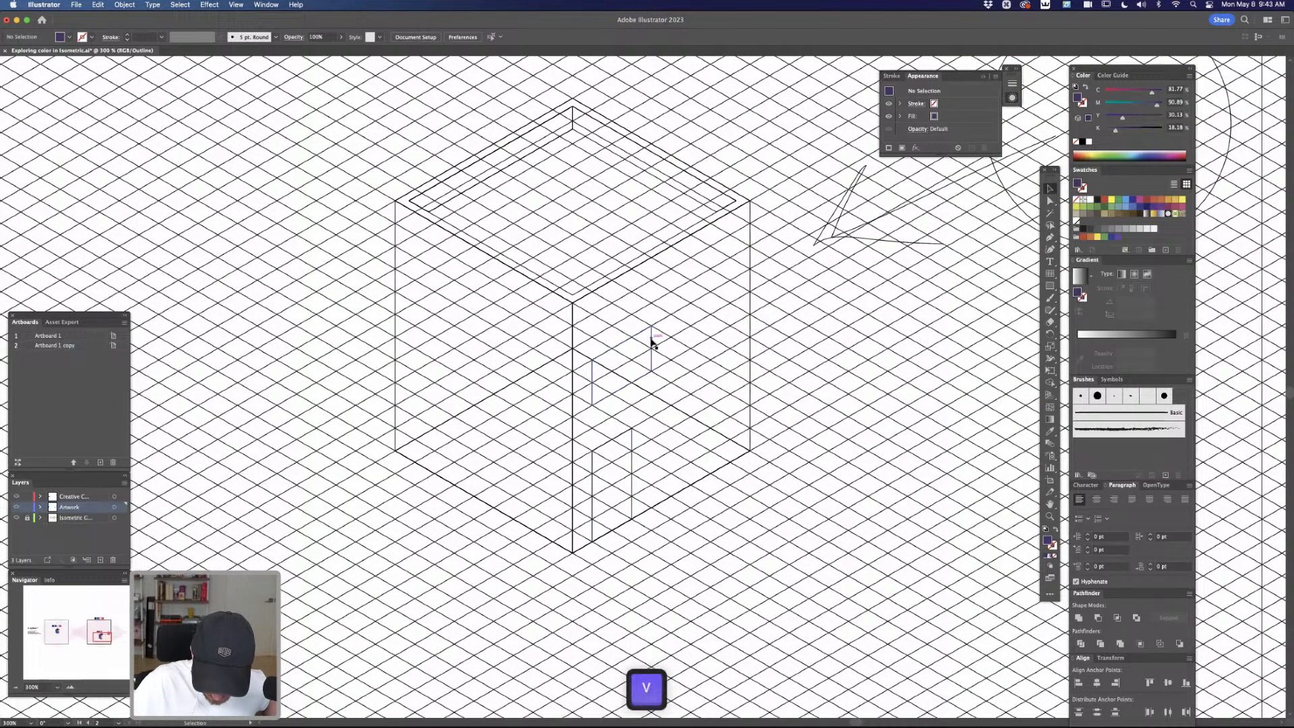
pyautogui.press('super+y')
pyautogui.press('a')
pyautogui.press('z')
pyautogui.moveTo(642, 362)
pyautogui.mouseDown()
pyautogui.moveTo(718, 338)
pyautogui.moveTo(657, 360)
pyautogui.mouseUp()
pyautogui.press('super+y')
pyautogui.press('v')
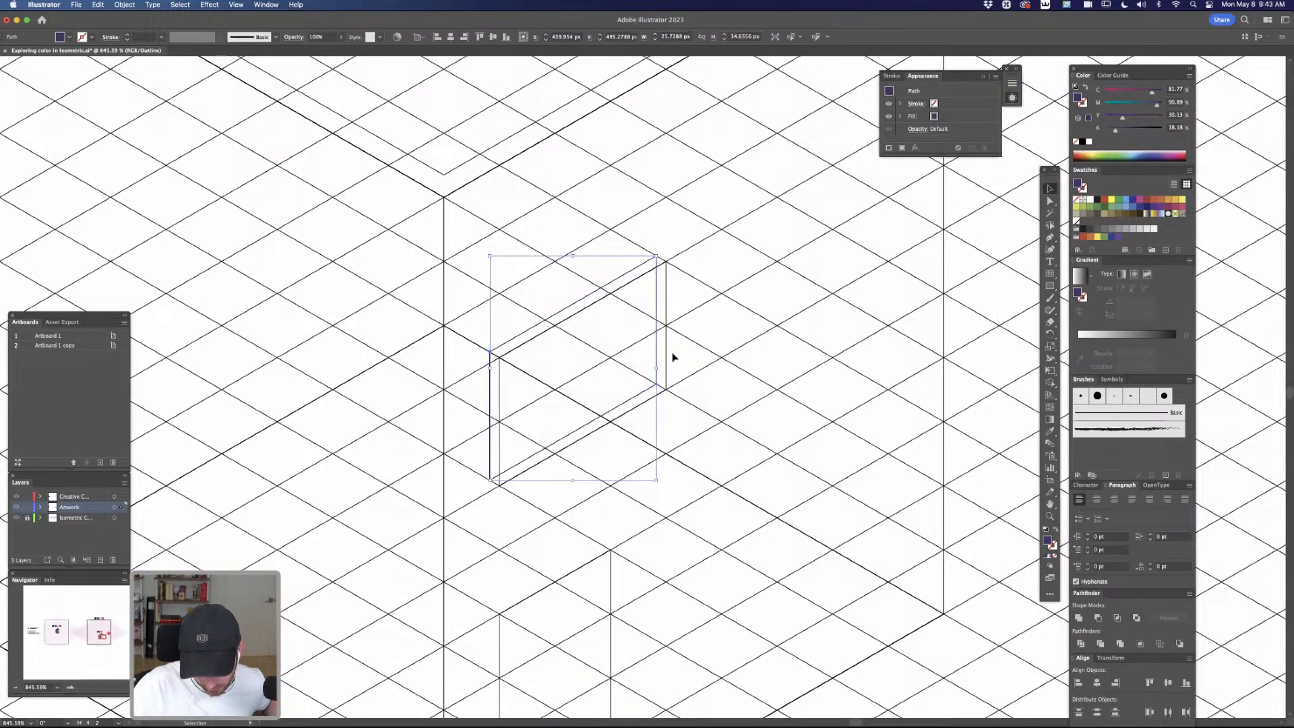
# Divide the two overlapping windows with Shape Builder and delete the part that extends outside the original window
pyautogui.keyDown('shift'); pyautogui.click(665, 289); pyautogui.keyUp('shift')
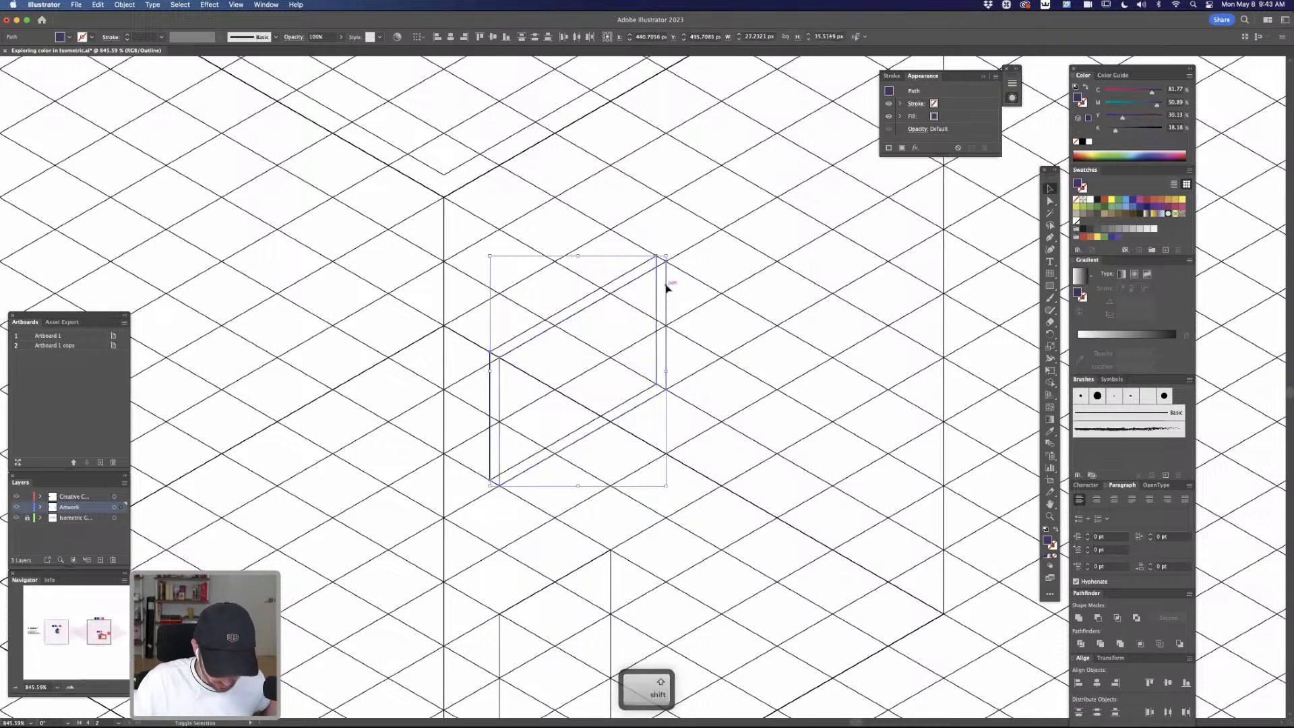
pyautogui.hotkey('shift', 'm')
pyautogui.click(651, 263)
pyautogui.press('a')
pyautogui.click(661, 249)
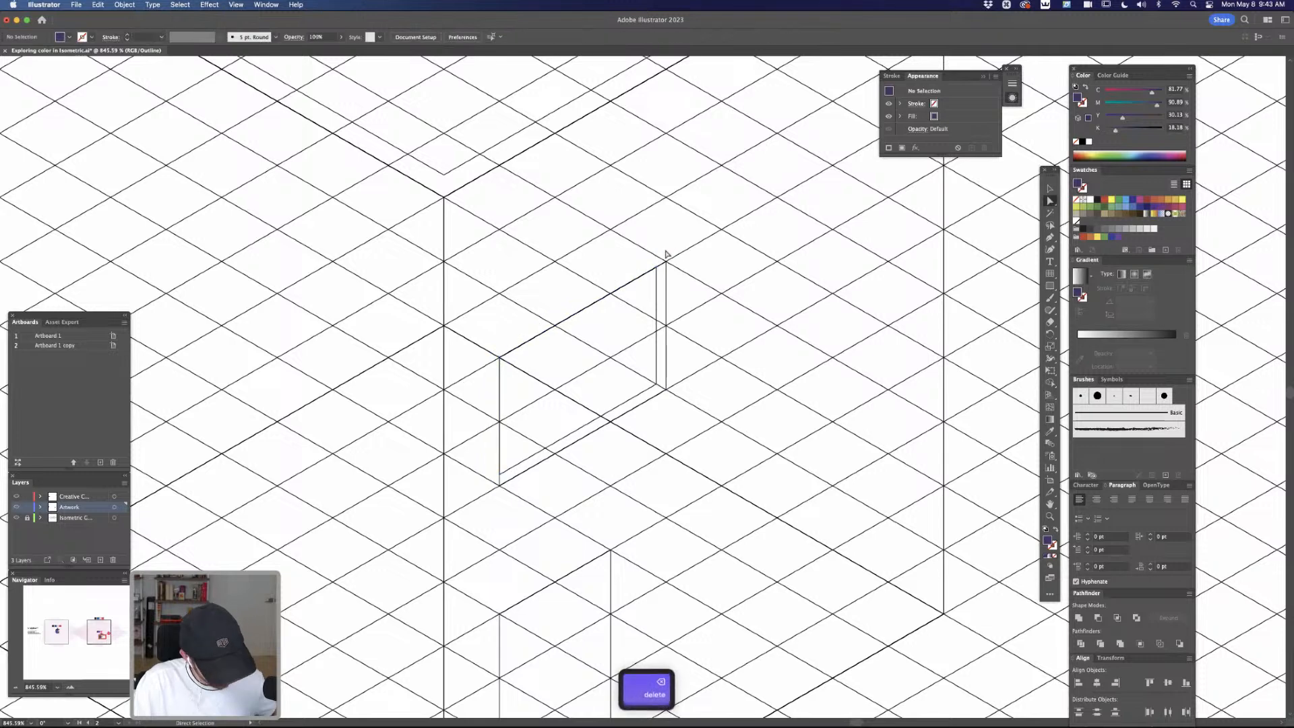
pyautogui.press('super+y')
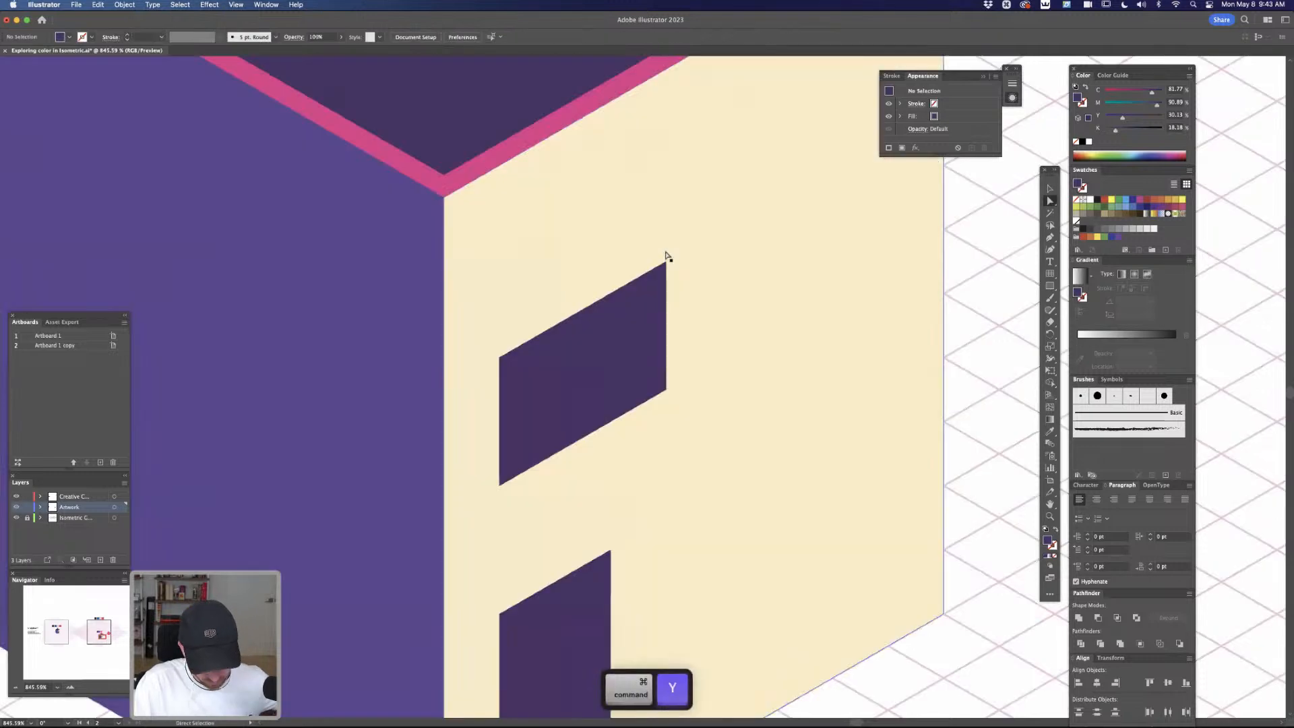
pyautogui.click(660, 353)
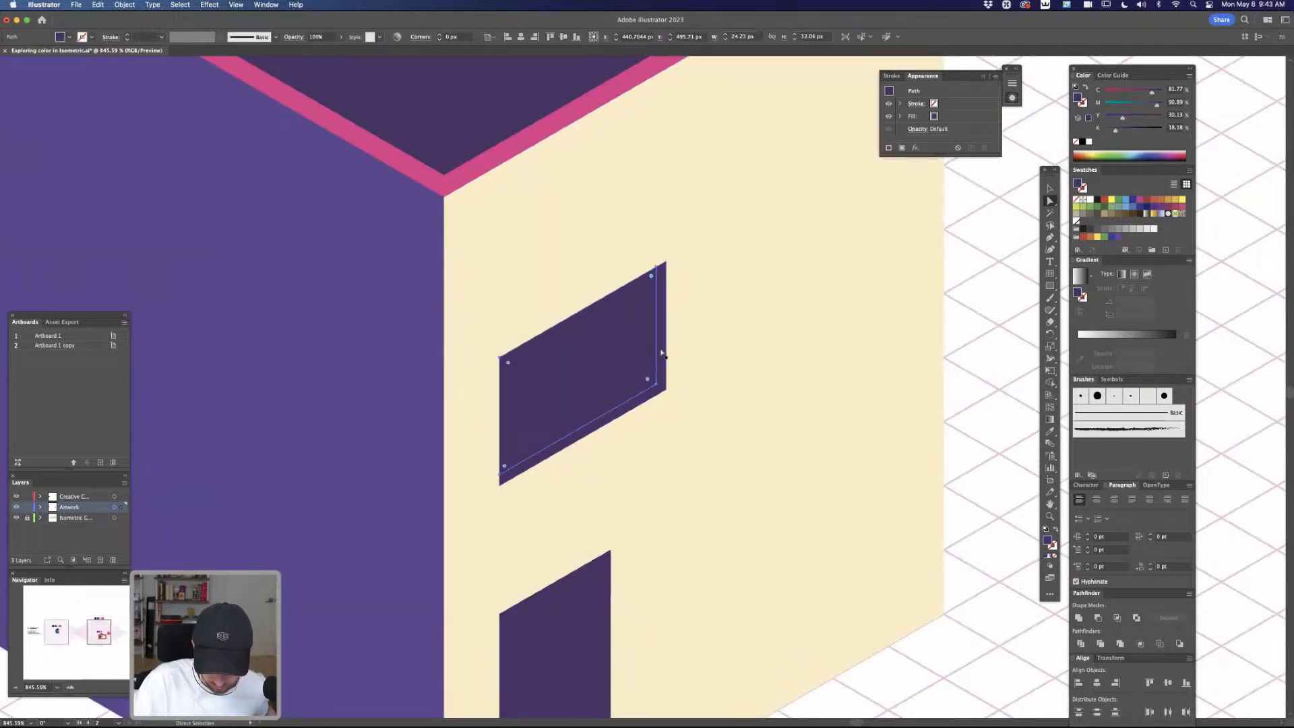
pyautogui.click(661, 353)
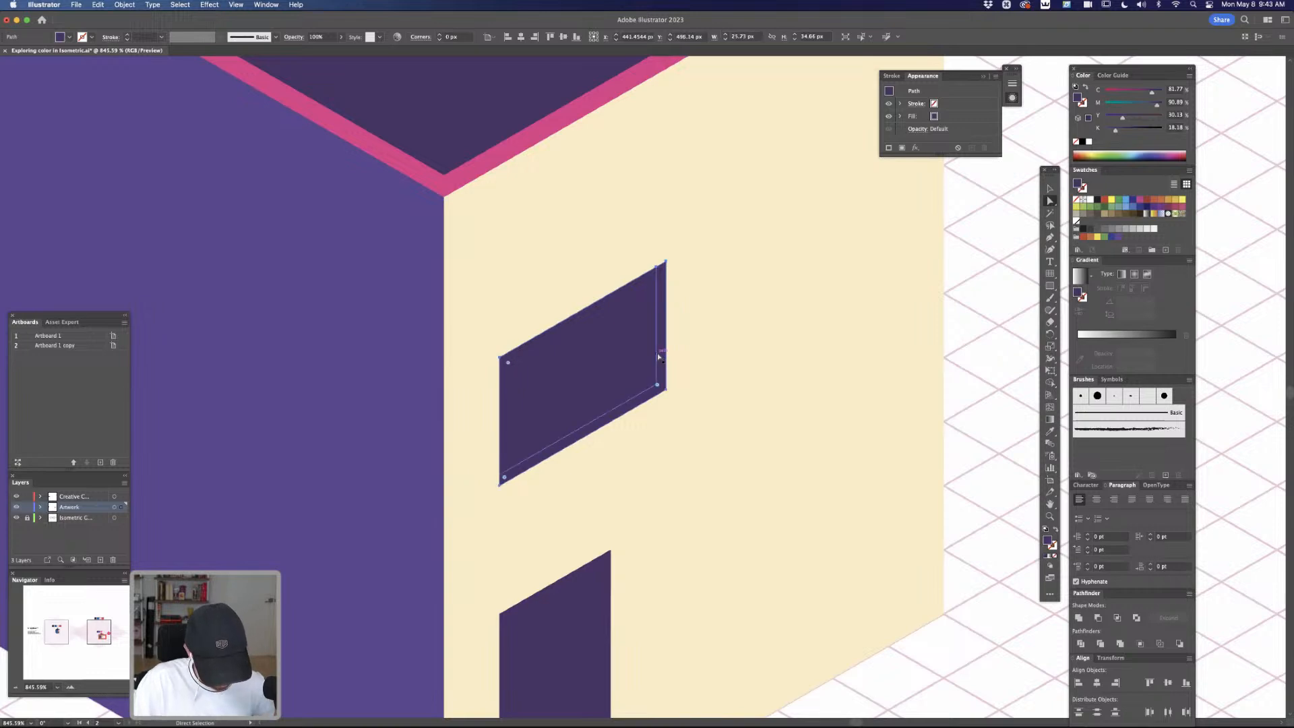
pyautogui.press('super+minus')
pyautogui.press('super+minus')
pyautogui.press('super+minus')
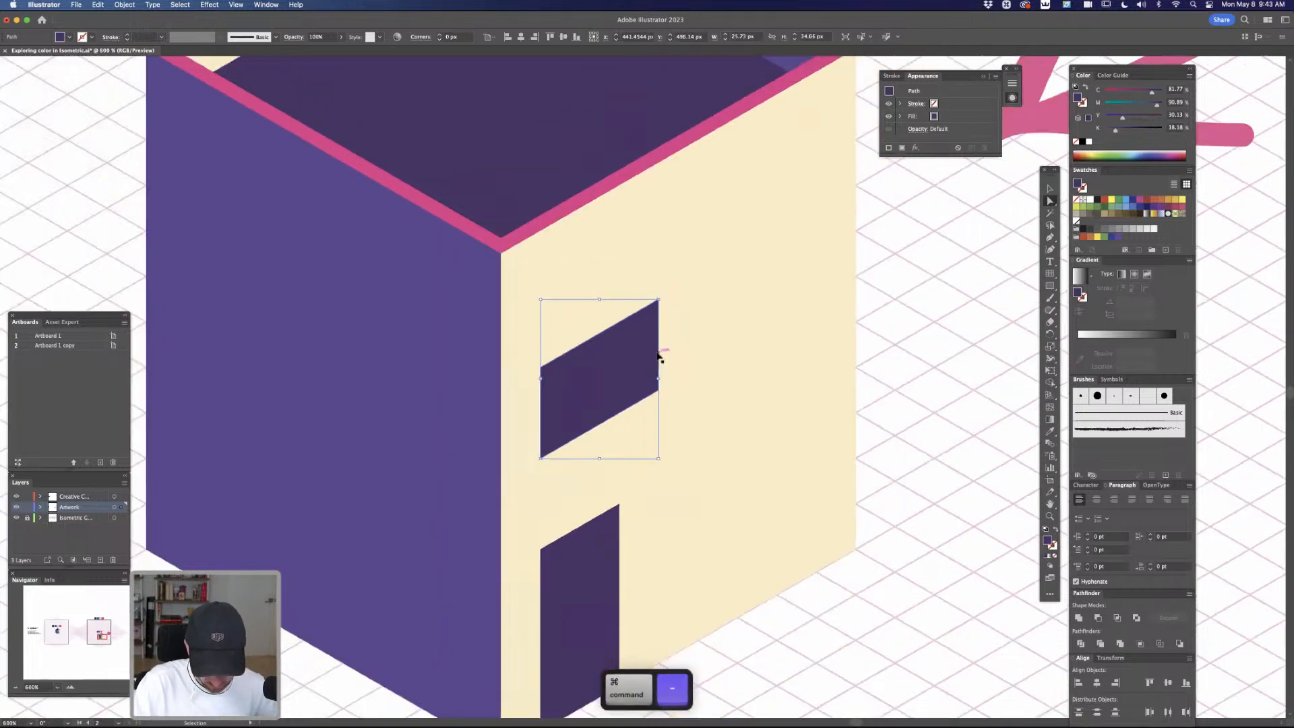
pyautogui.press('i')
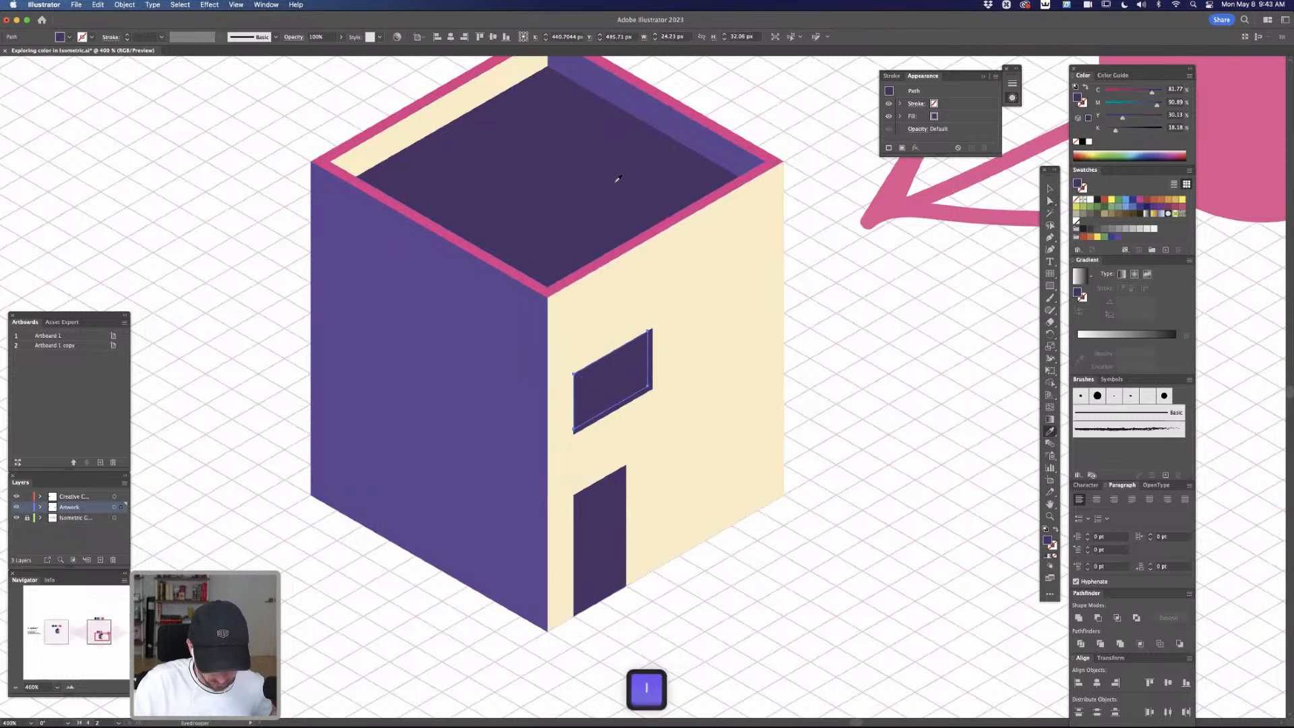
pyautogui.press('a')
pyautogui.click(833, 335)
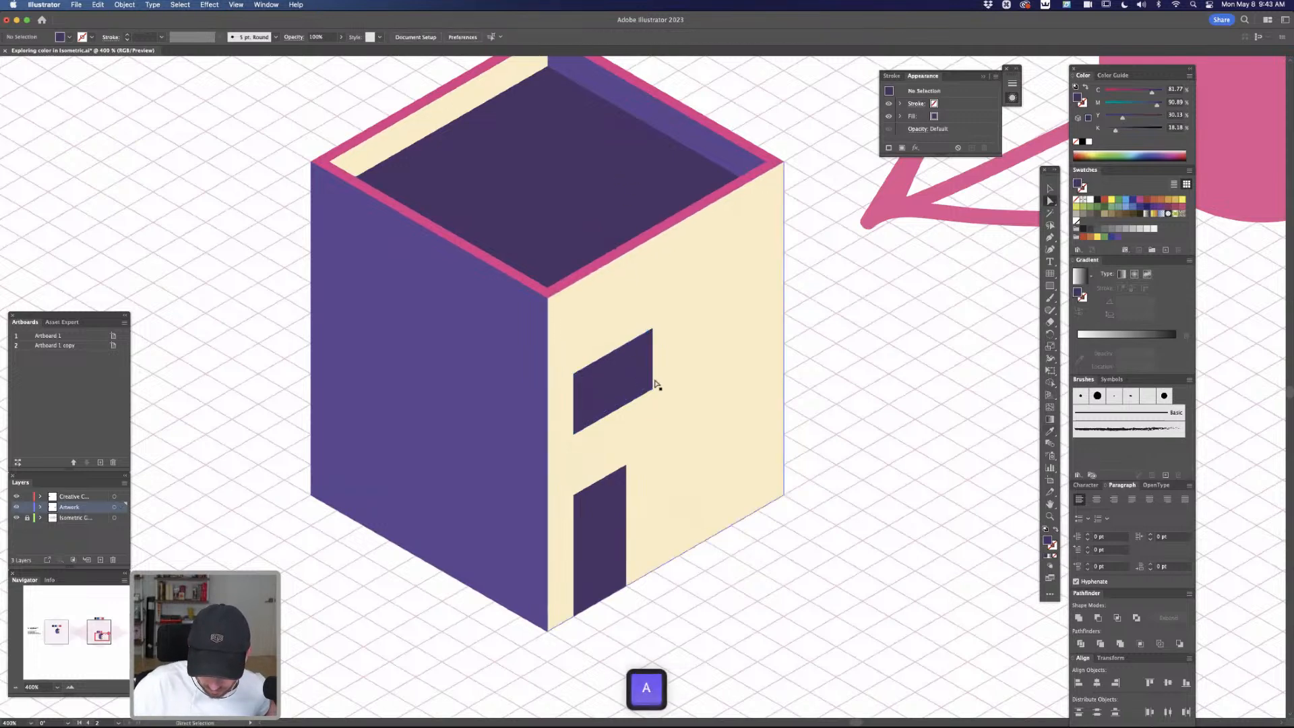
# Recolor the window's thin L-shaped inner edge with the pink sampled from the roof rim, and deselect it
pyautogui.click(652, 388)
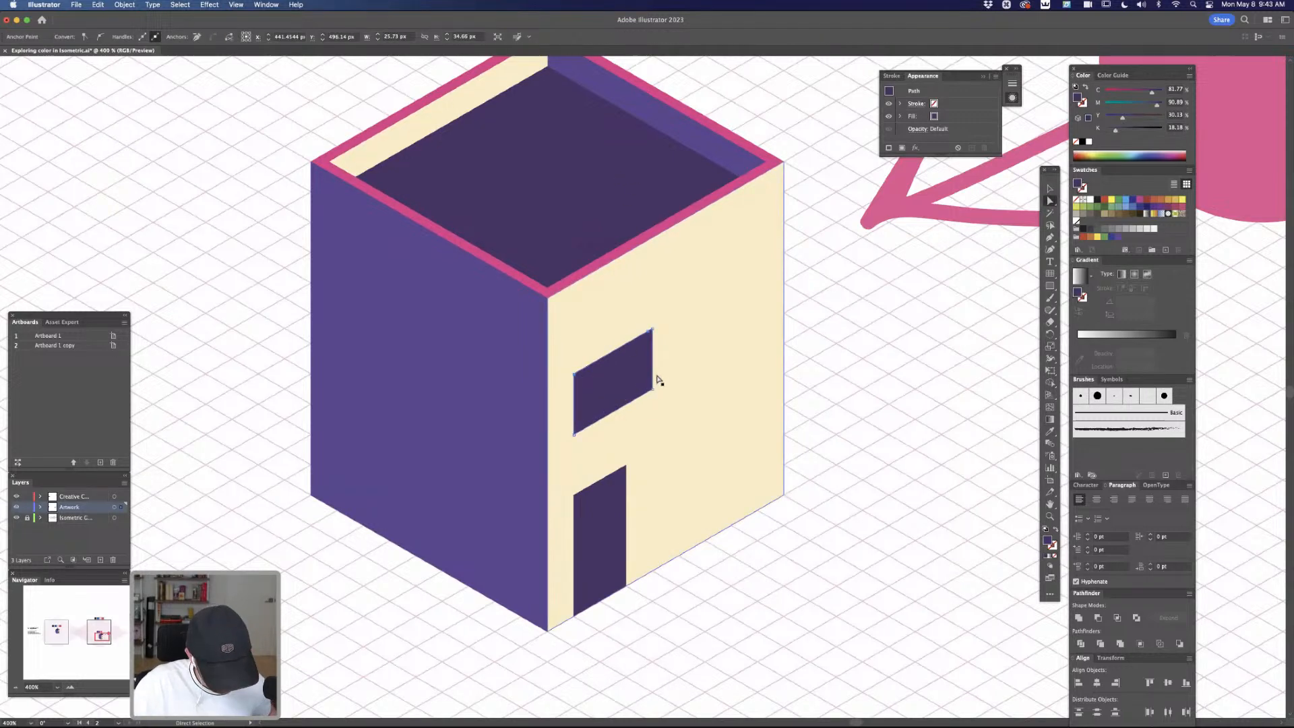
pyautogui.press('i')
pyautogui.click(750, 137)
pyautogui.press('a')
pyautogui.click(827, 317)
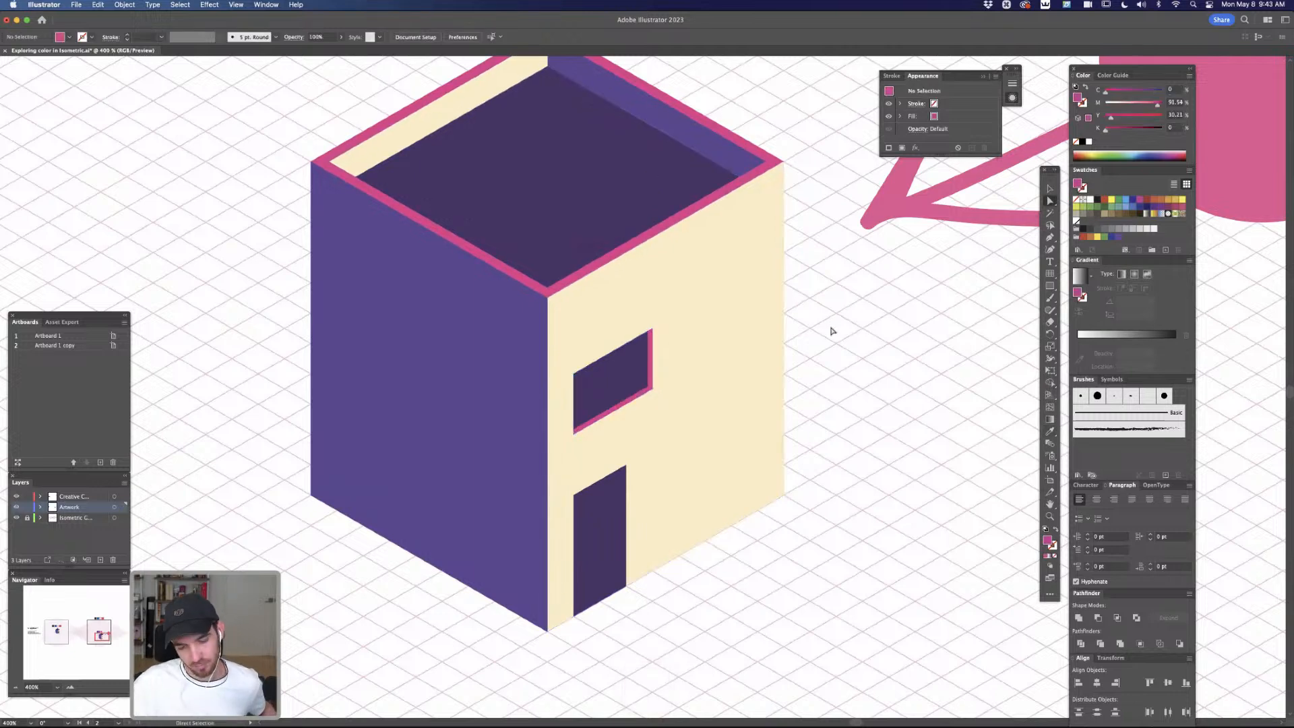
# Group the dark window pane with its pink edge
pyautogui.press('v')
pyautogui.click(640, 381)
pyautogui.keyDown('shift'); pyautogui.click(639, 380); pyautogui.keyUp('shift')
pyautogui.press('super+g')
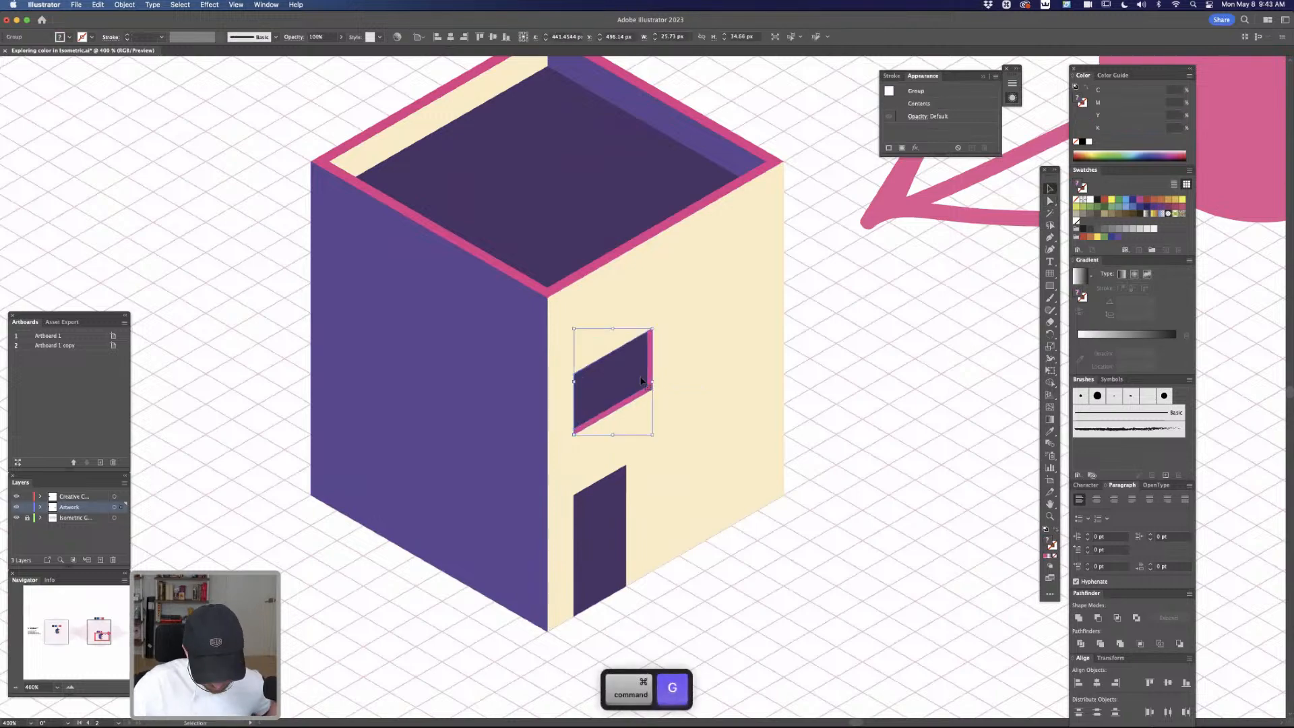
# Duplicate the window group farther right along the isometric grid on the same wall, and deselect it
pyautogui.press('super+y')
pyautogui.moveTo(641, 381); pyautogui.dragTo(759, 308)
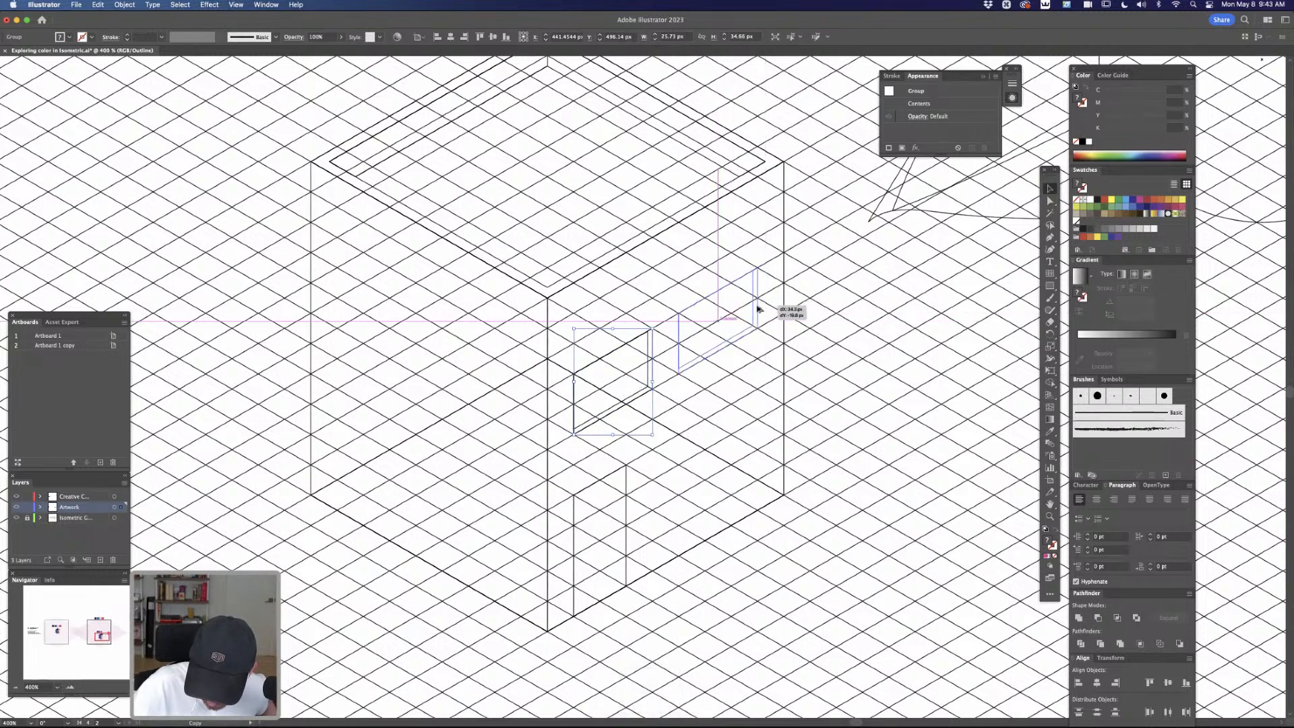
pyautogui.press('super+y')
pyautogui.click(874, 422)
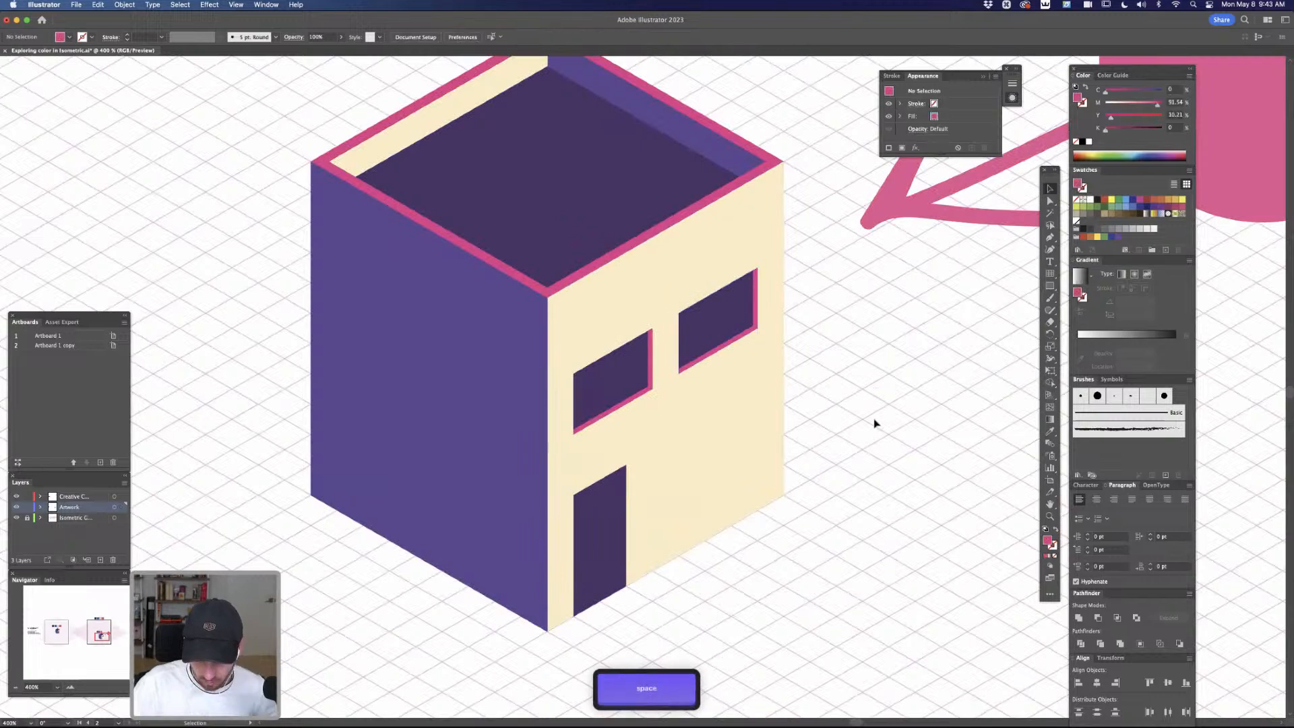
# Duplicate the door with a slight offset up and to the left of the original
pyautogui.press('super+minus')
pyautogui.press('super+equal')
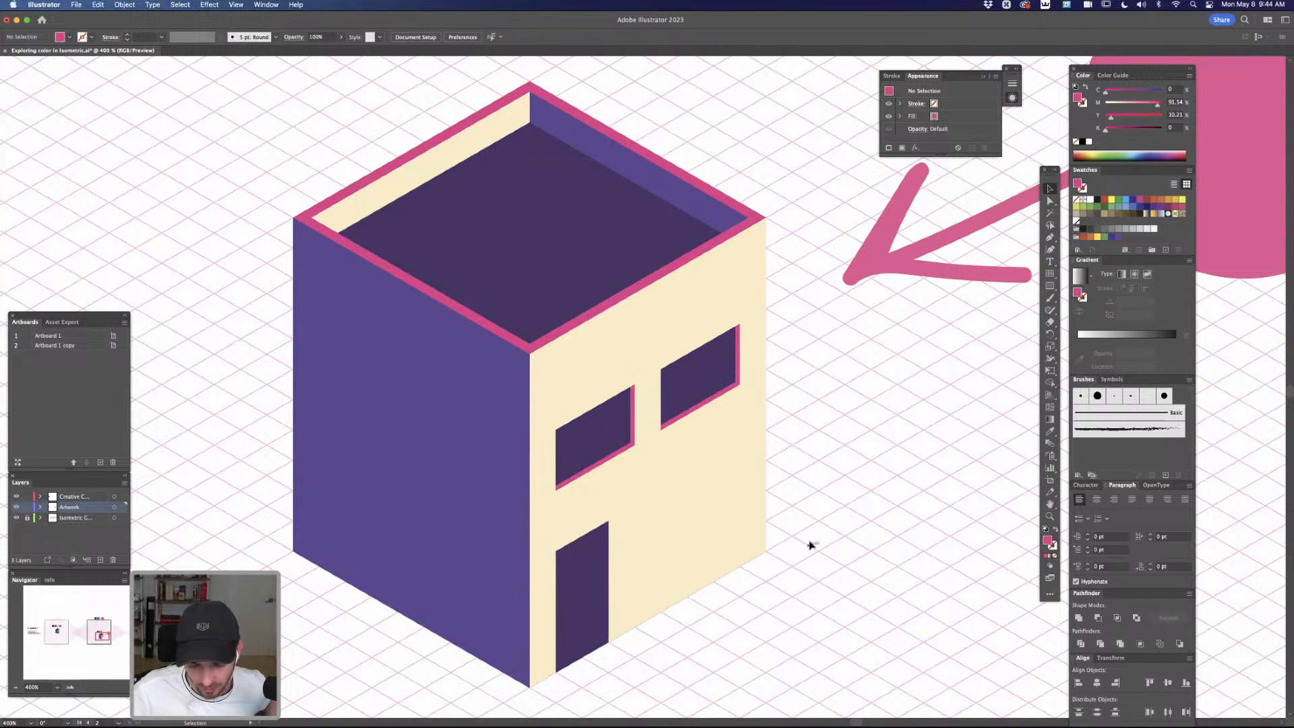
pyautogui.press('space')
pyautogui.moveTo(702, 655); pyautogui.dragTo(803, 549)
pyautogui.press('cmd+y')
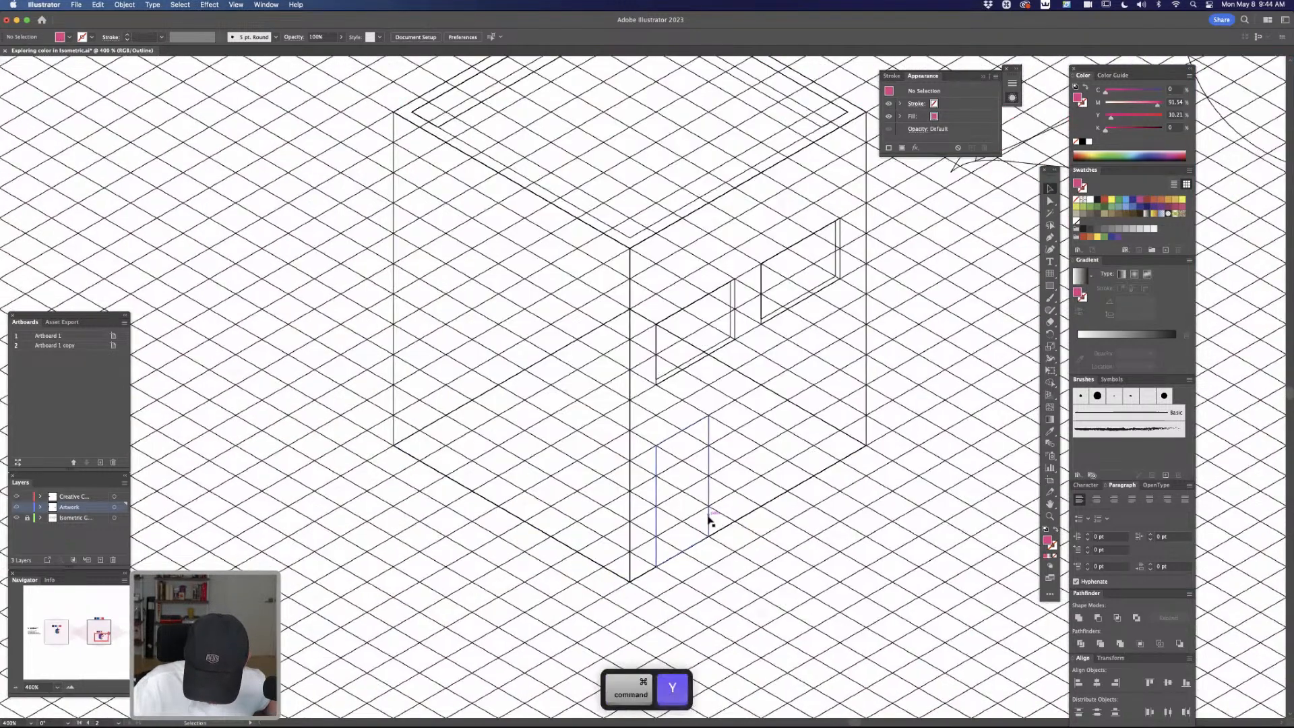
pyautogui.moveTo(708, 522); pyautogui.dragTo(708, 528)
pyautogui.press('z')
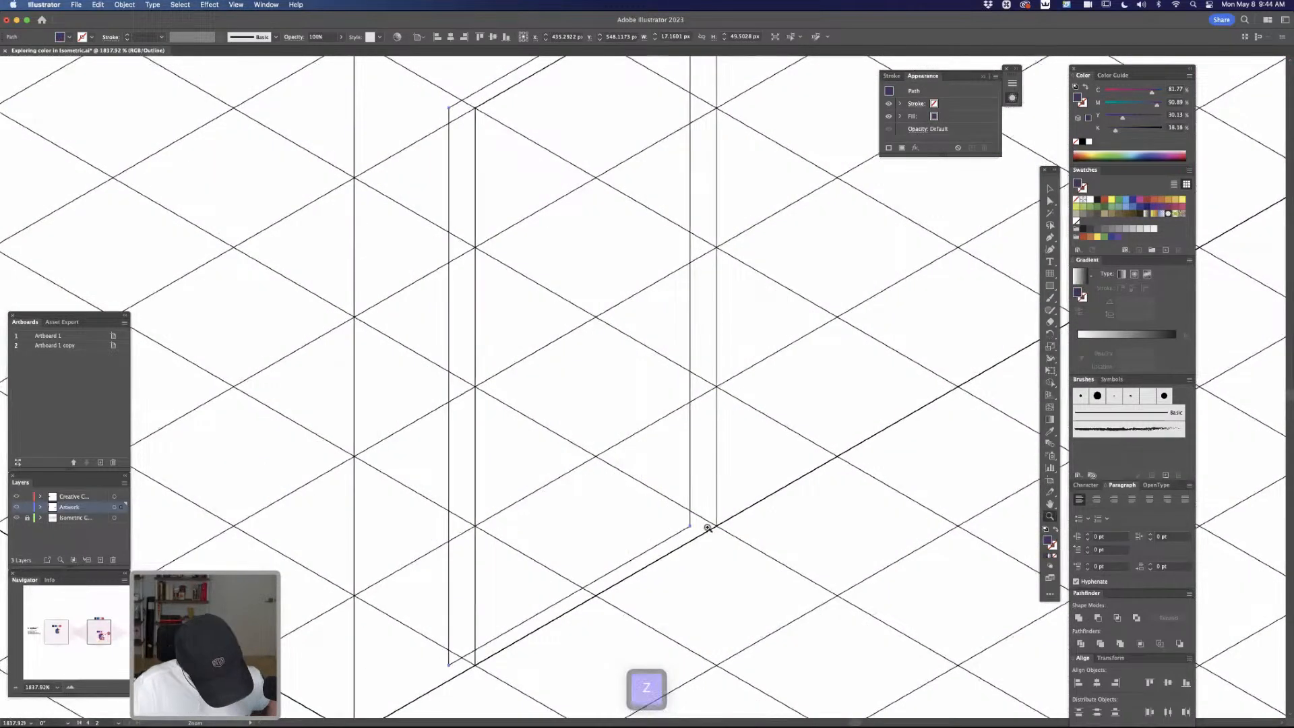
pyautogui.moveTo(690, 462)
pyautogui.mouseDown()
pyautogui.moveTo(693, 442)
pyautogui.moveTo(701, 456)
pyautogui.mouseUp()
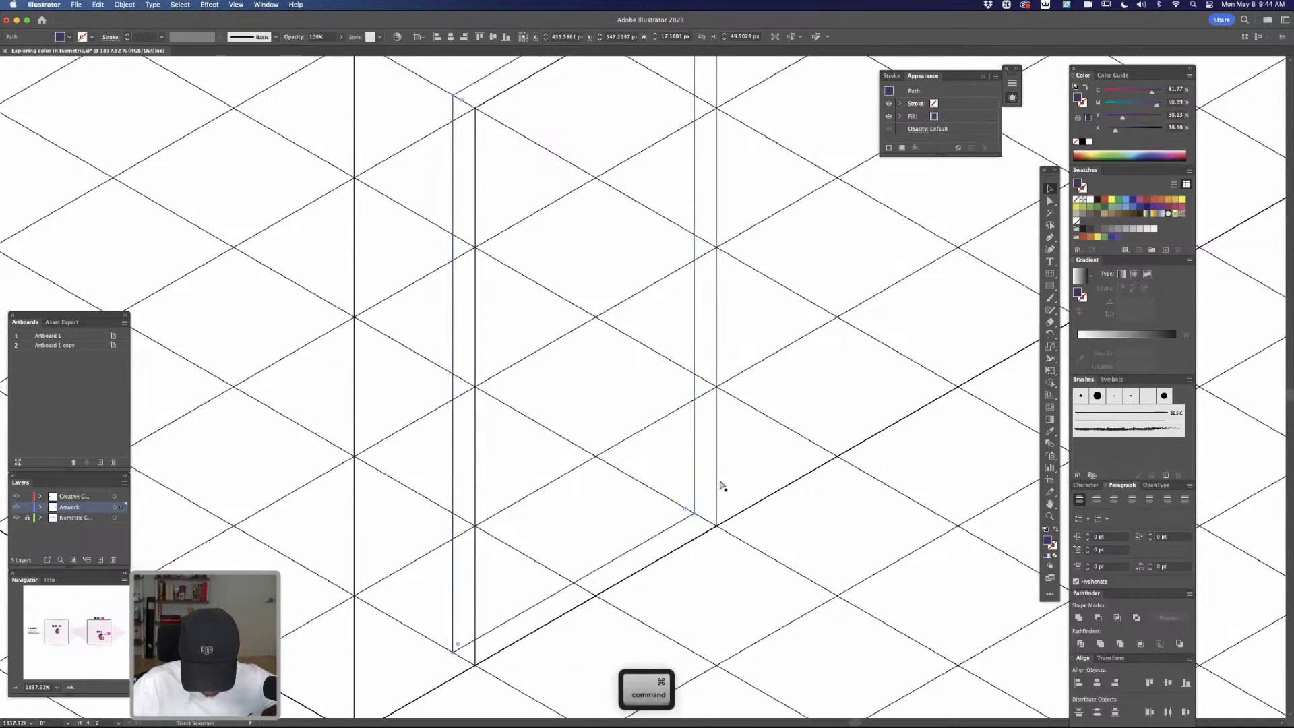
# Divide the overlapping doors with Shape Builder and delete the part that extends outside the original door
pyautogui.press('super+y')
pyautogui.keyDown('shift'); pyautogui.click(709, 492); pyautogui.keyUp('shift')
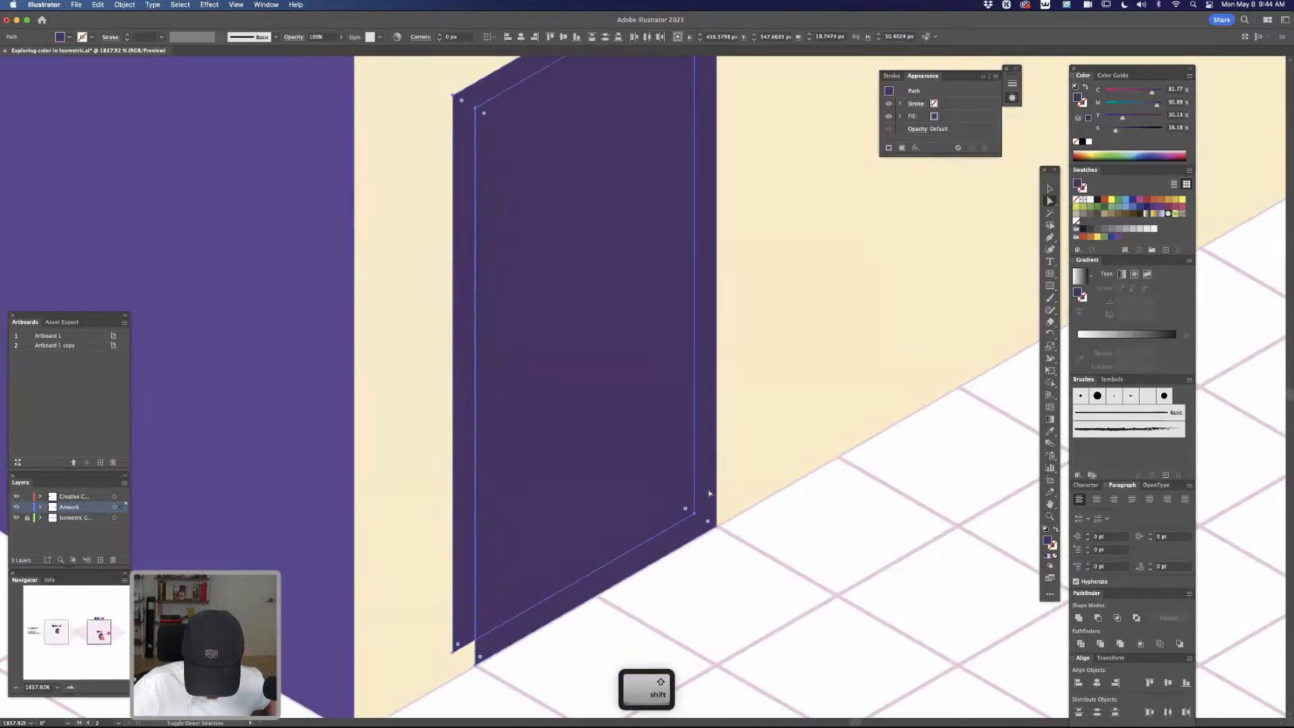
pyautogui.hotkey('shift', 'm')
pyautogui.click(464, 581)
pyautogui.press('a')
pyautogui.click(548, 668)
pyautogui.click(467, 607)
pyautogui.press('BackSpace')
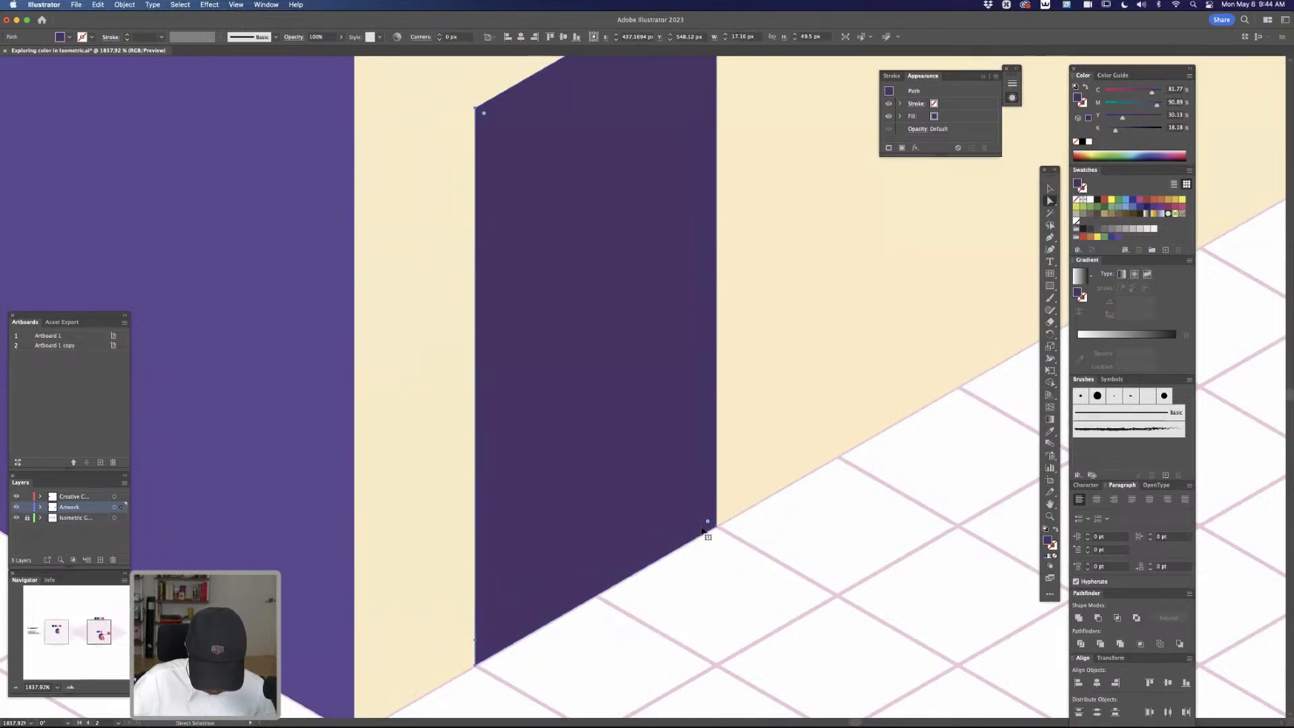
# Fill the thin strip along the door's outer edge with the pink sampled from the window edge, and deselect it
pyautogui.click(701, 528)
pyautogui.press('super+minus')
pyautogui.press('super+minus')
pyautogui.press('super+minus')
pyautogui.press('super+minus')
pyautogui.press('i')
pyautogui.click(703, 134)
pyautogui.press('a')
pyautogui.click(801, 447)
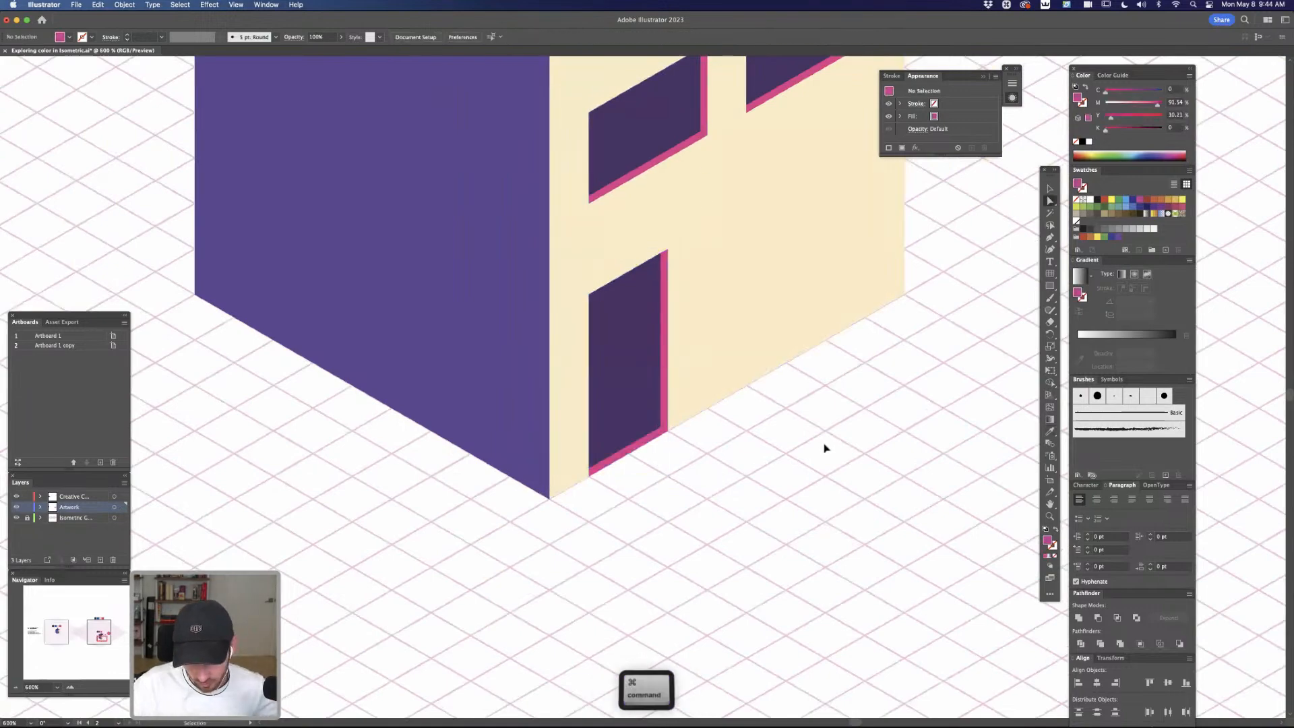
# Examine the whole building with its recessed door and windows, up close and alongside the colour palette
pyautogui.press('super+minus')
pyautogui.press('super+minus')
pyautogui.press('super+minus')
pyautogui.moveTo(814, 392); pyautogui.dragTo(798, 505)
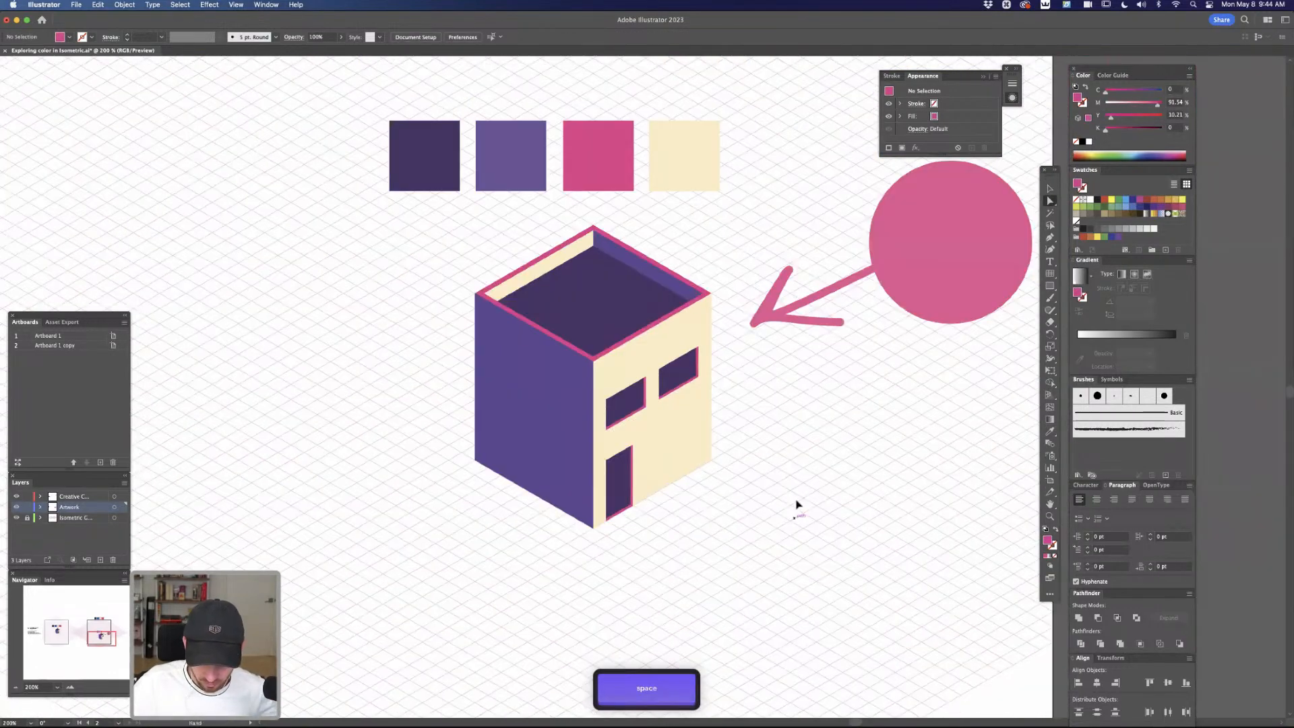
pyautogui.press('super+plus')
pyautogui.press('super+plus')
pyautogui.moveTo(823, 558); pyautogui.dragTo(834, 497)
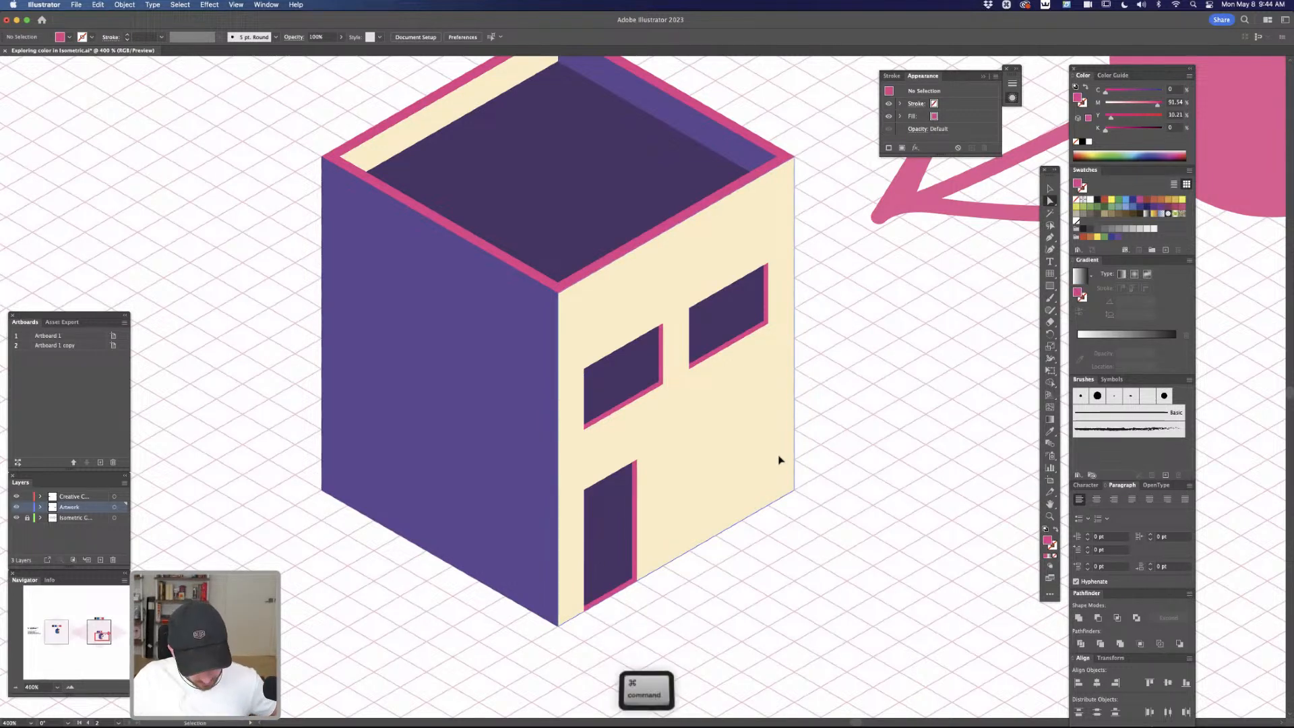
pyautogui.press('super+minus')
pyautogui.press('super+minus')
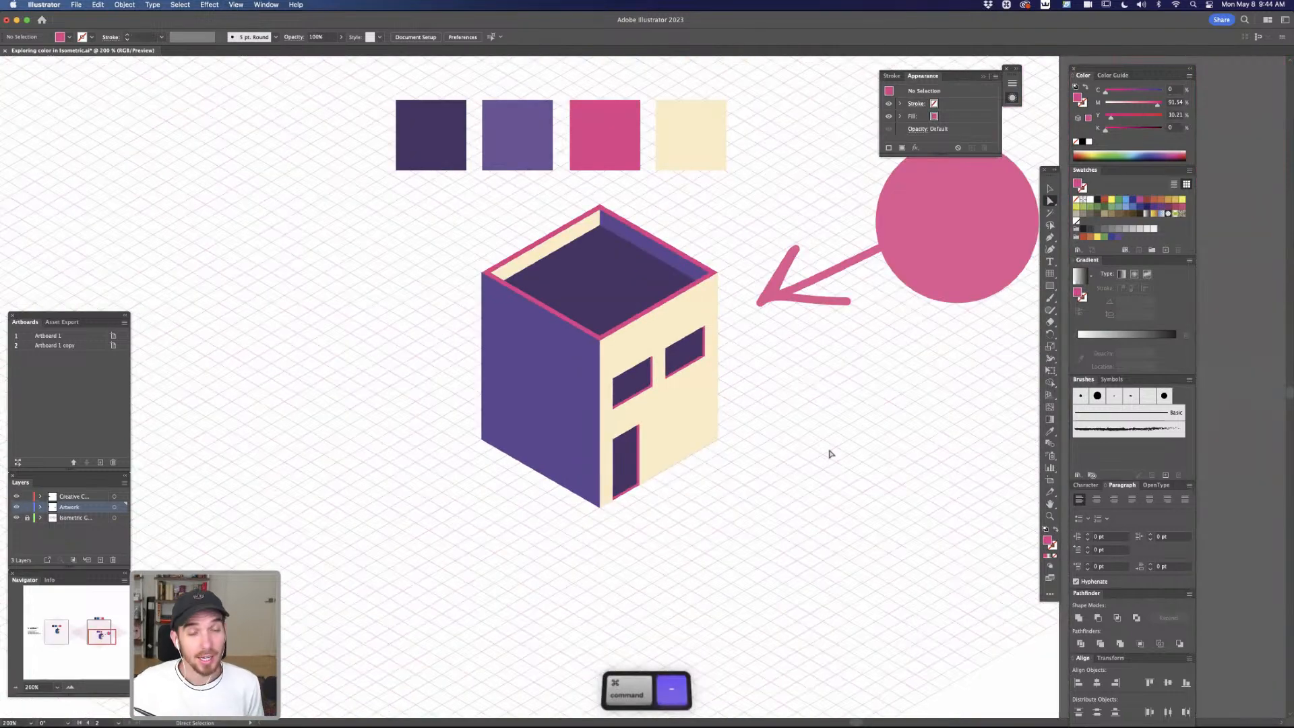
pyautogui.moveTo(816, 397); pyautogui.dragTo(829, 454)
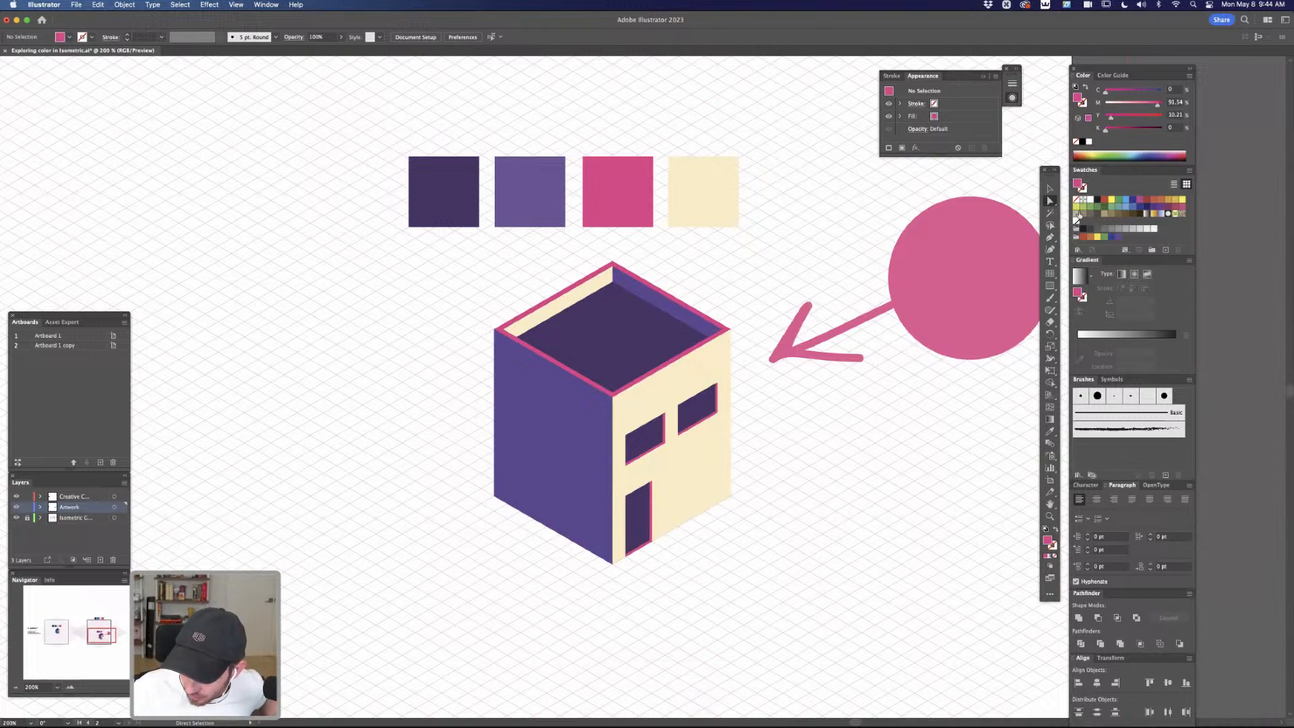
# Apply a linear gradient with a purple stop to the outer purple wall and matching inner wall, and remove its white stop
pyautogui.click(719, 365)
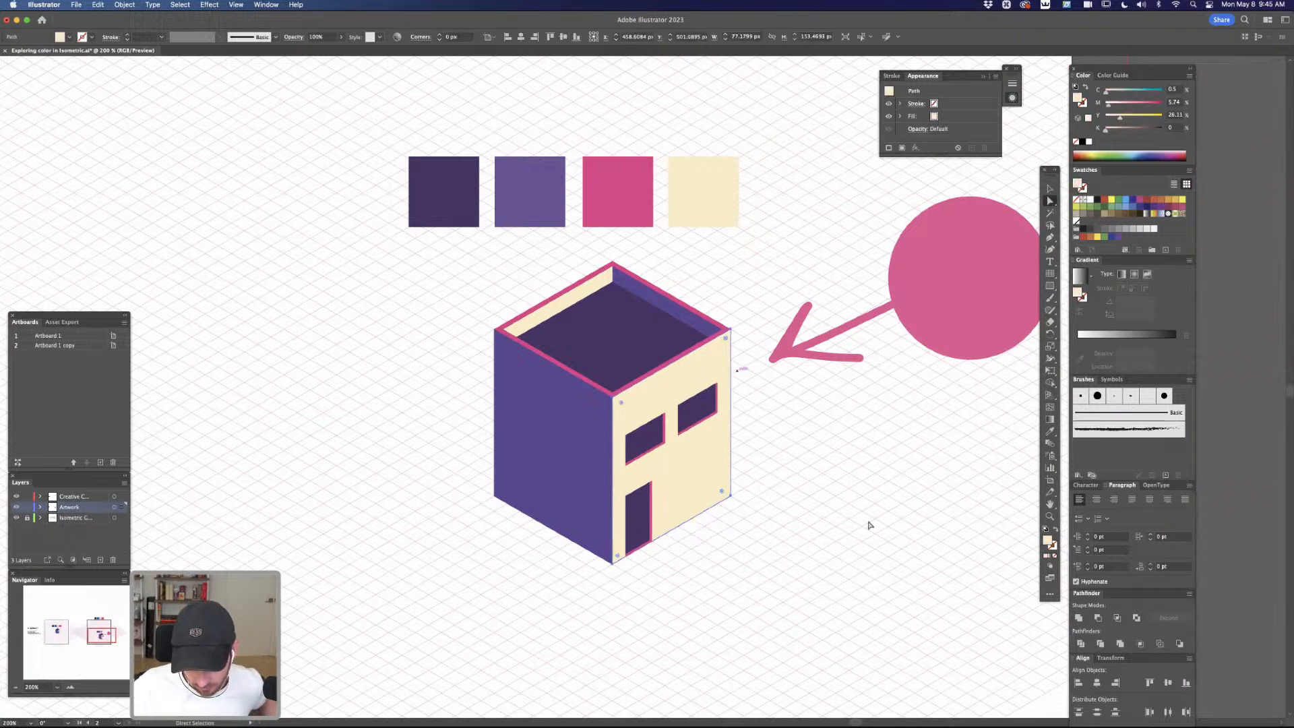
pyautogui.click(596, 439)
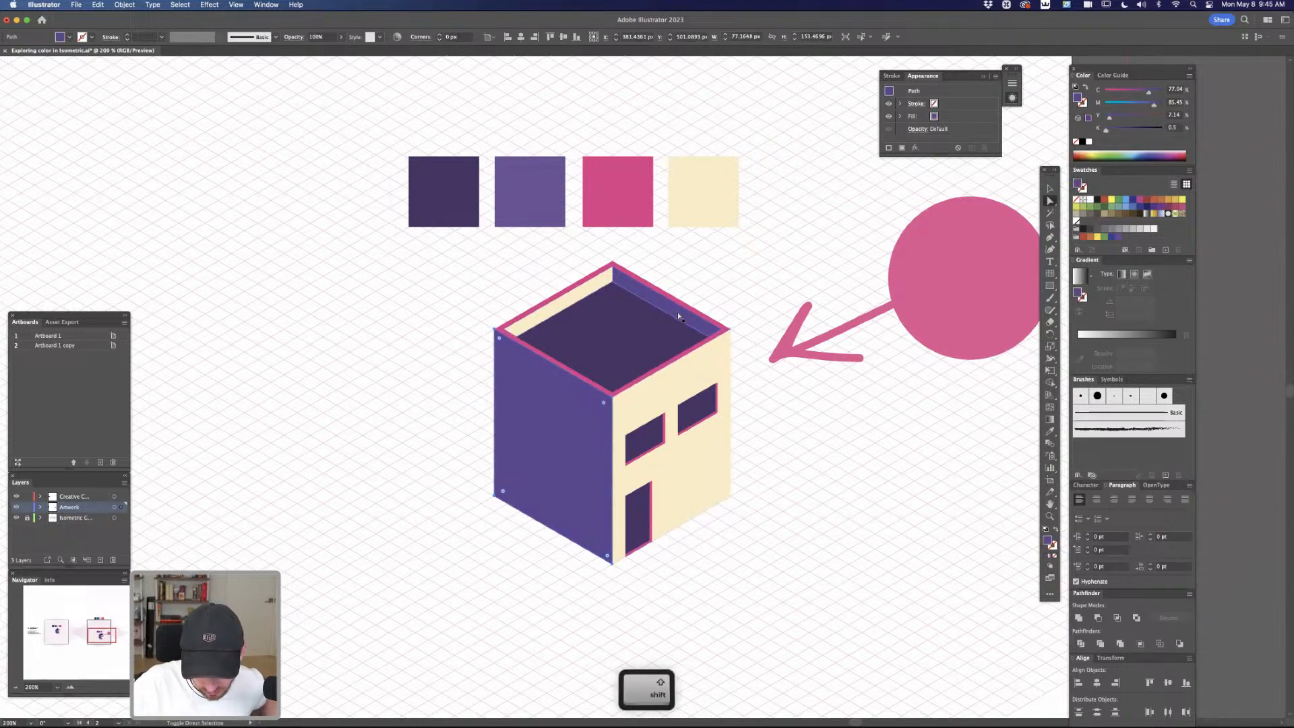
pyautogui.keyDown('shift'); pyautogui.click(682, 316); pyautogui.keyUp('shift')
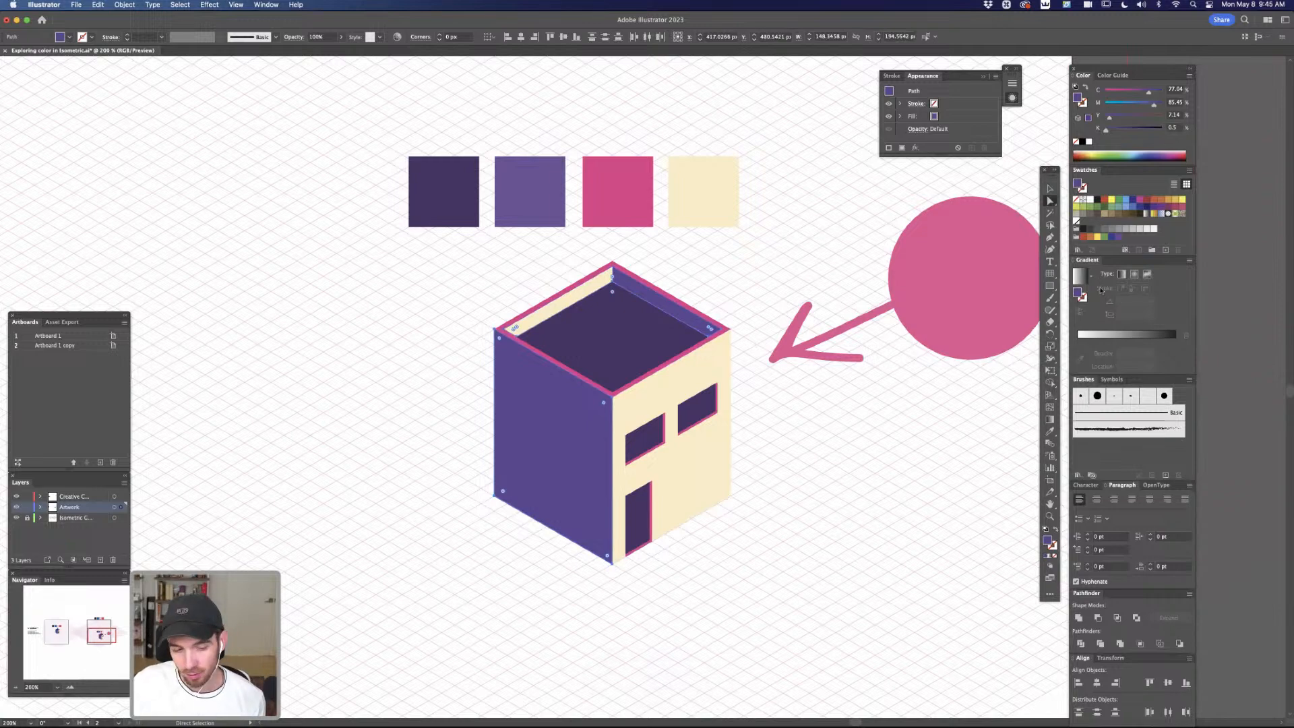
pyautogui.click(266, 5)
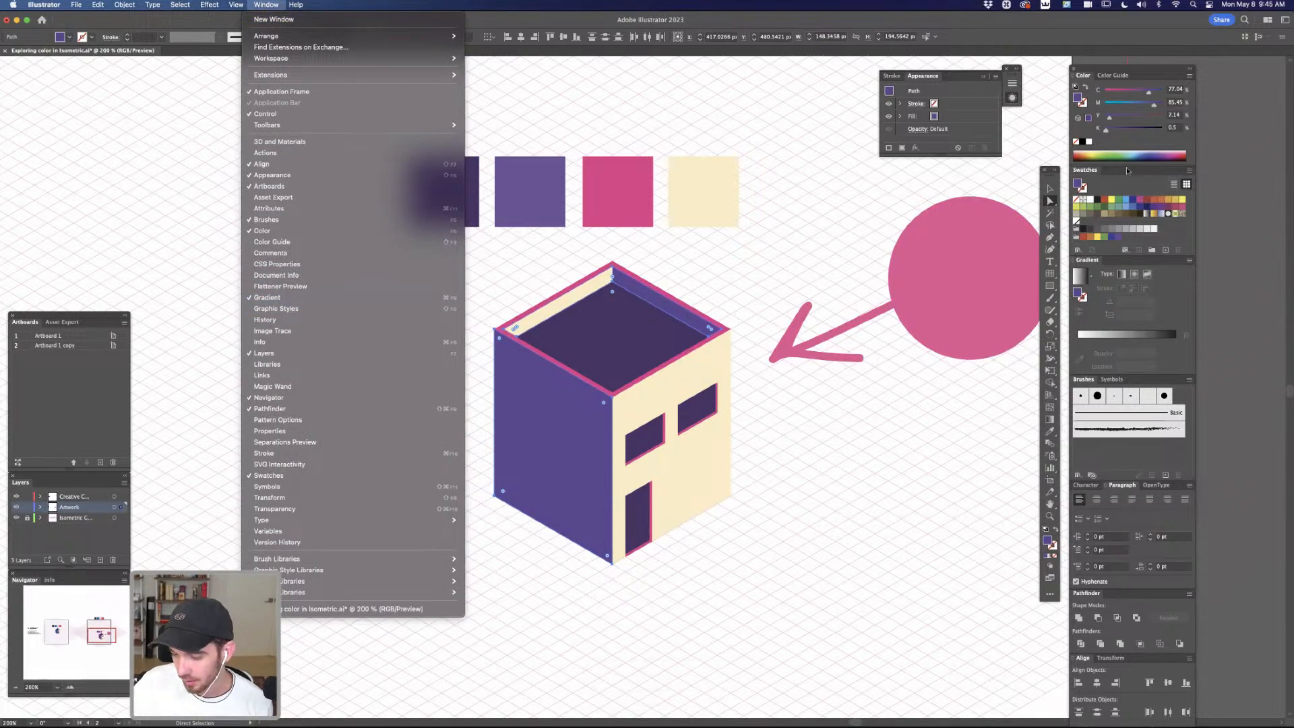
pyautogui.click(1173, 280)
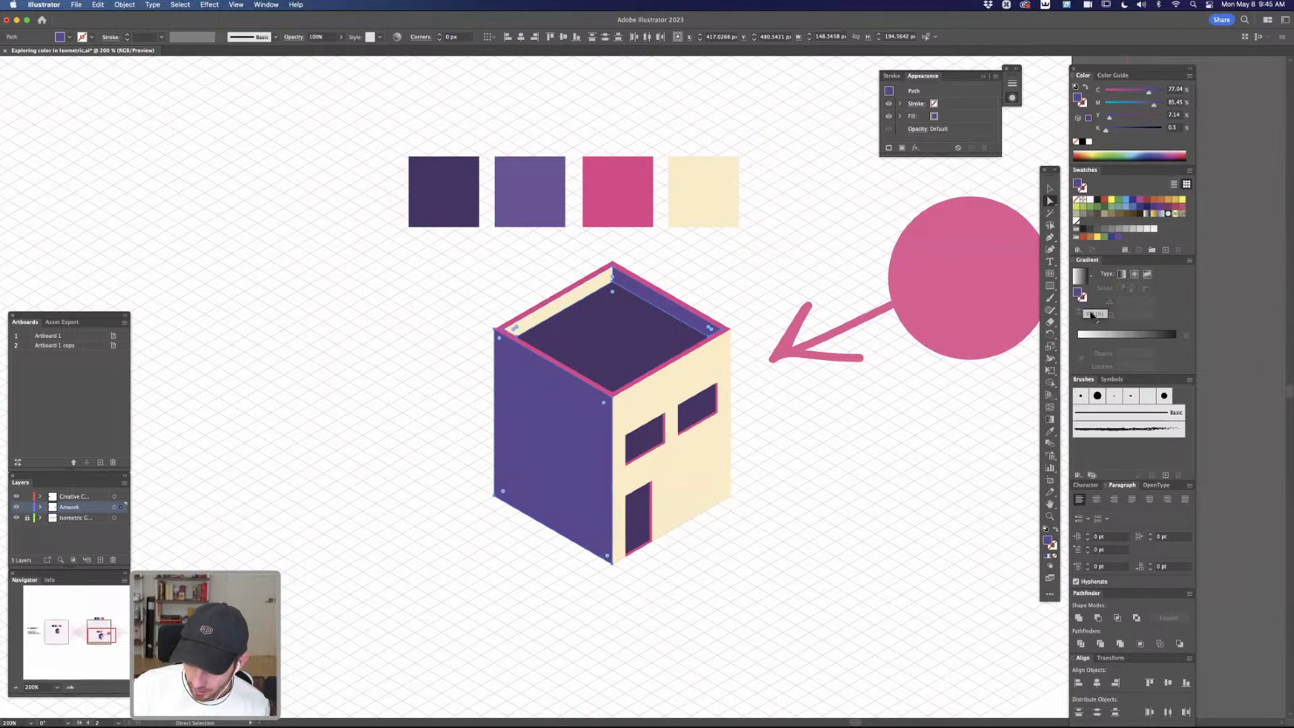
pyautogui.click(1098, 335)
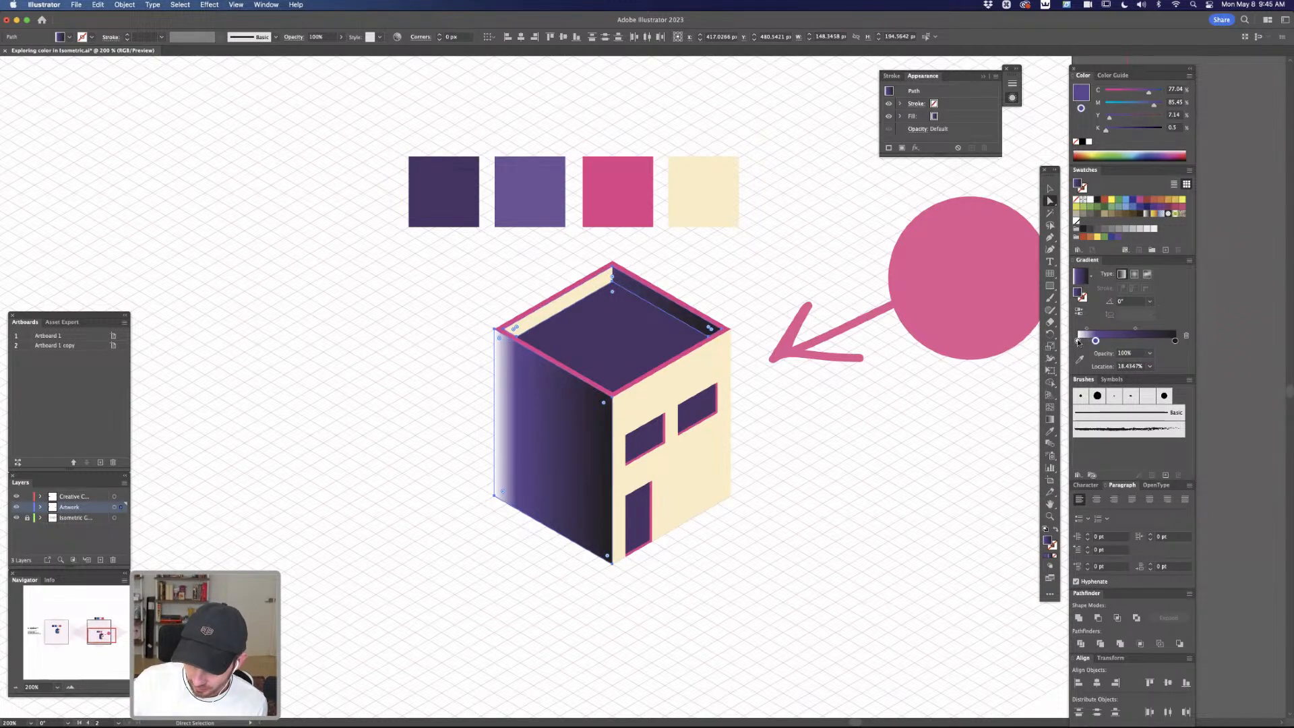
pyautogui.click(1077, 342)
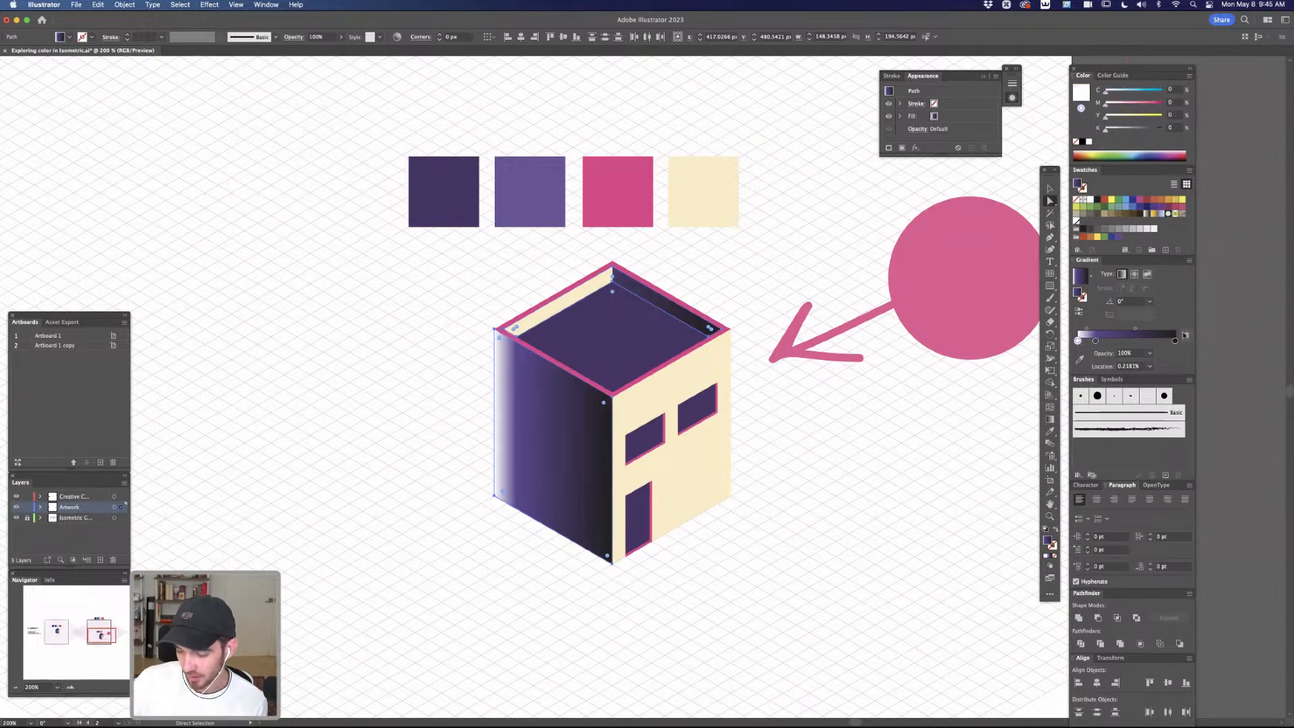
pyautogui.click(1186, 337)
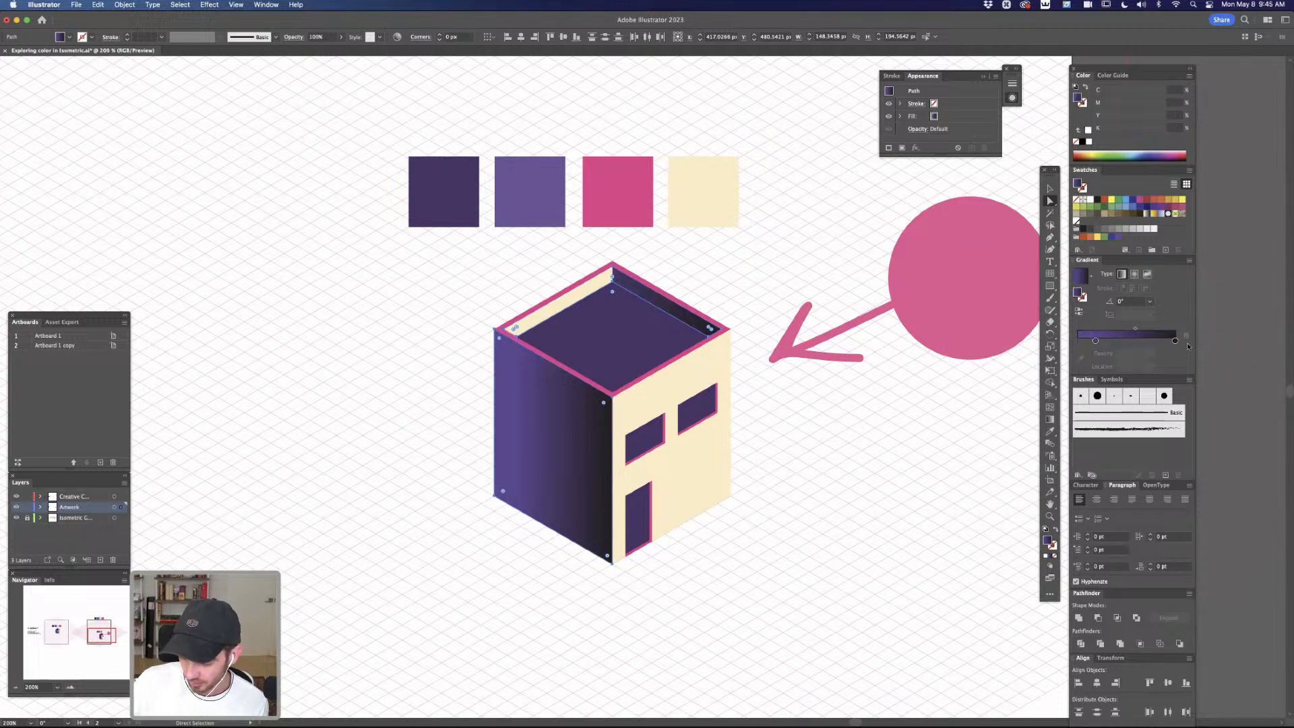
# Add a second purple gradient stop, delete the black one, and place the two purple stops at opposite ends
pyautogui.click(1085, 342)
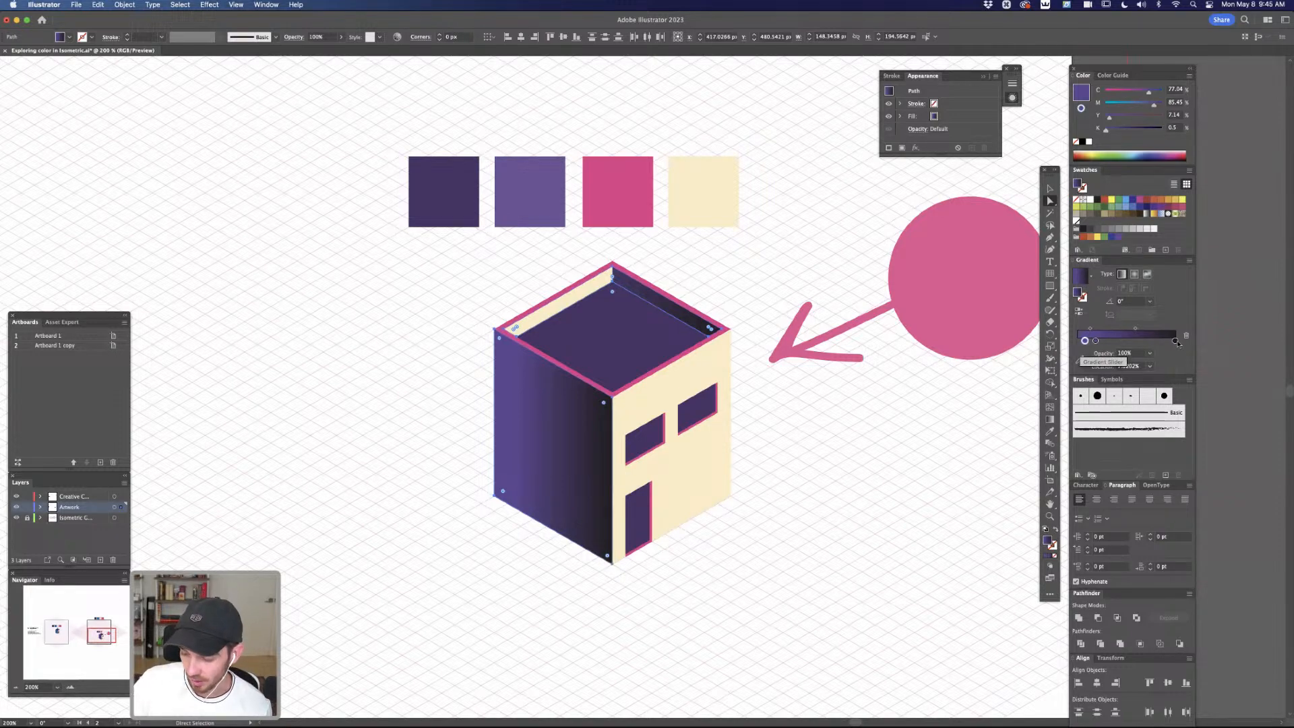
pyautogui.click(1175, 341)
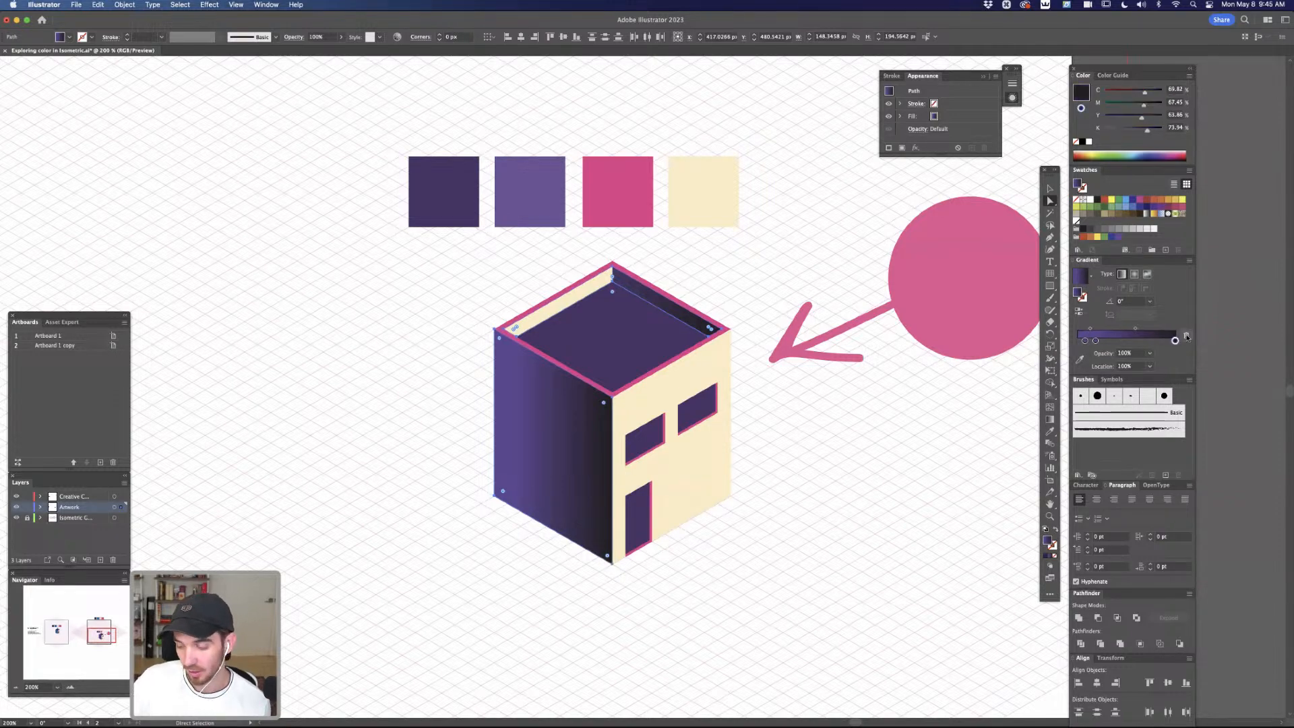
pyautogui.click(1186, 336)
pyautogui.moveTo(1096, 341); pyautogui.dragTo(1177, 344)
pyautogui.moveTo(1085, 342); pyautogui.dragTo(1066, 351)
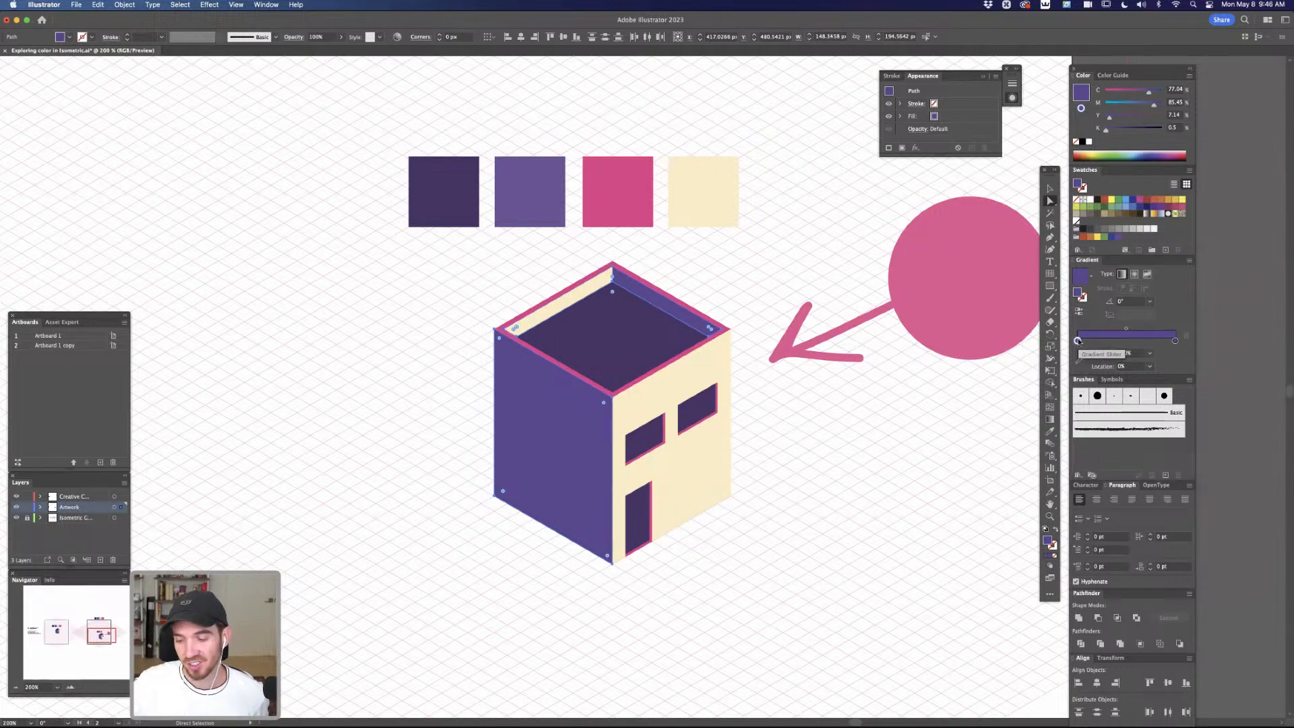
# Darken the purple walls' end gradient stop to C 81, M 79, Y 27, K 42
pyautogui.click(1175, 341)
pyautogui.doubleClick(1175, 341)
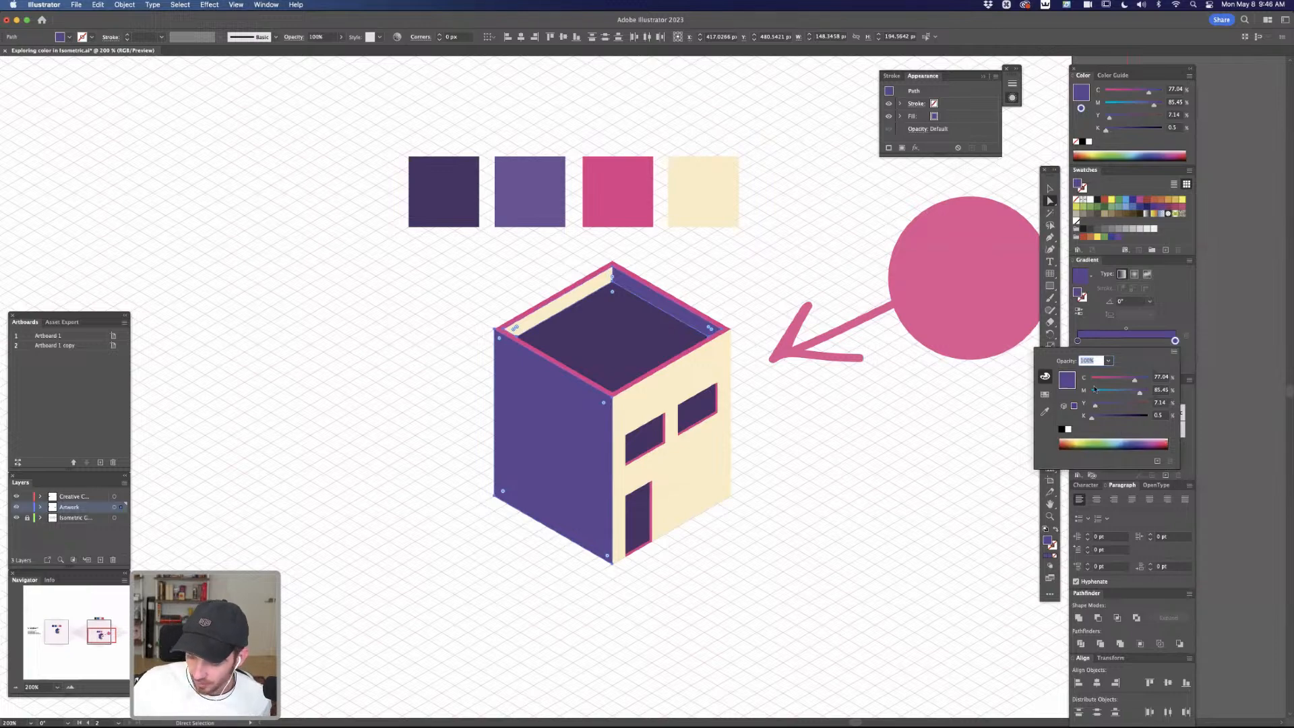
pyautogui.moveTo(1133, 382); pyautogui.dragTo(1113, 418)
pyautogui.click(1103, 405)
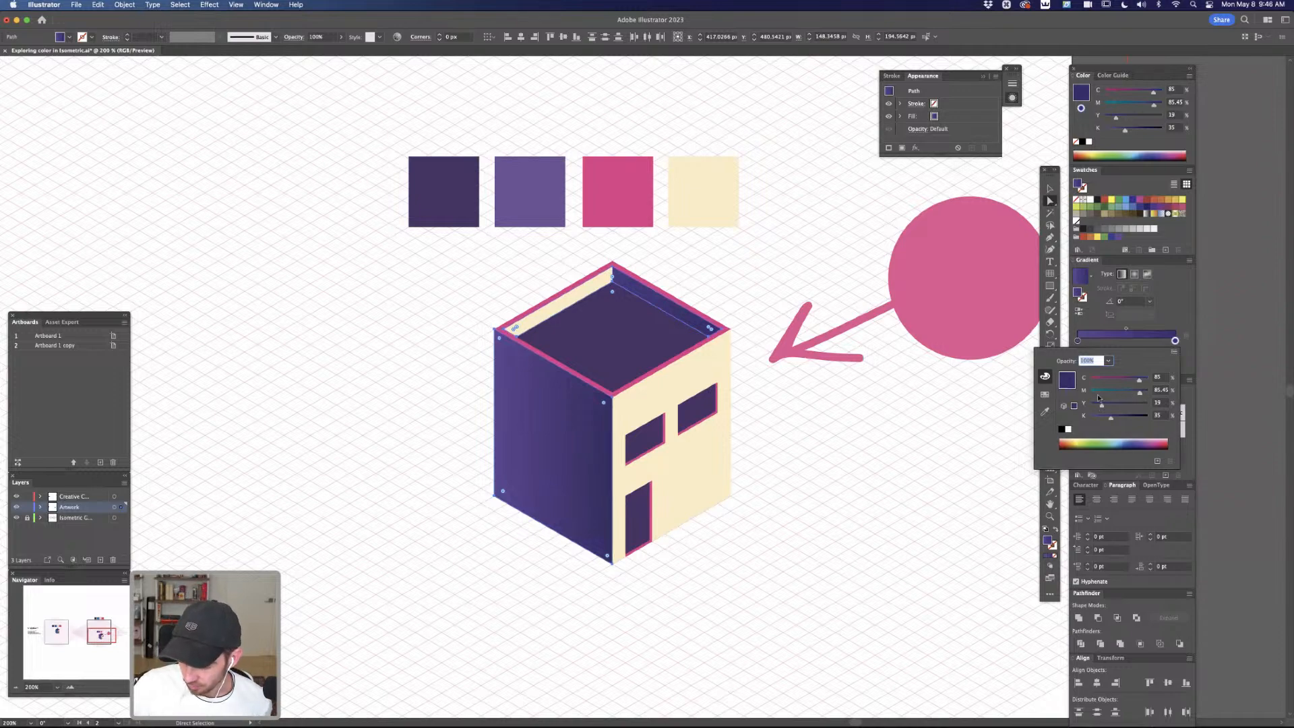
pyautogui.moveTo(1139, 383); pyautogui.dragTo(1114, 418)
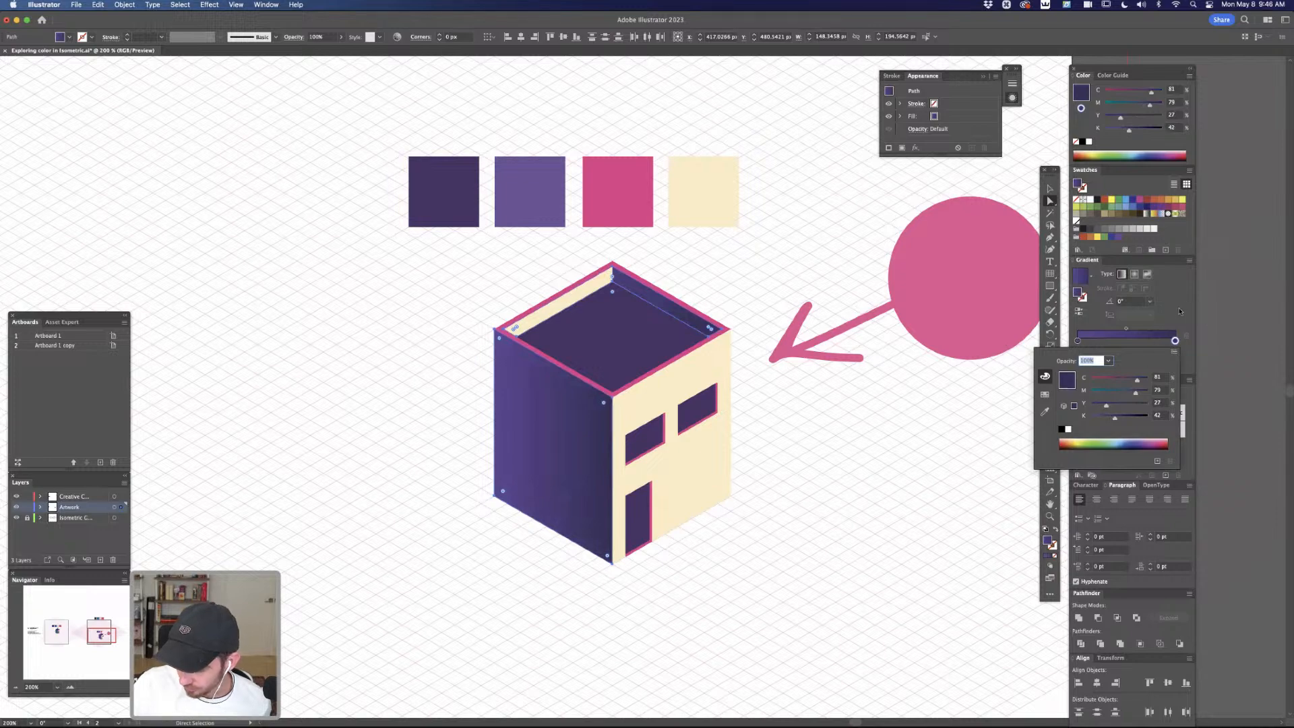
pyautogui.press('Escape')
# Add a middle stop to the purple gradient at about 36% and reverse the gradient direction
pyautogui.click(1126, 343)
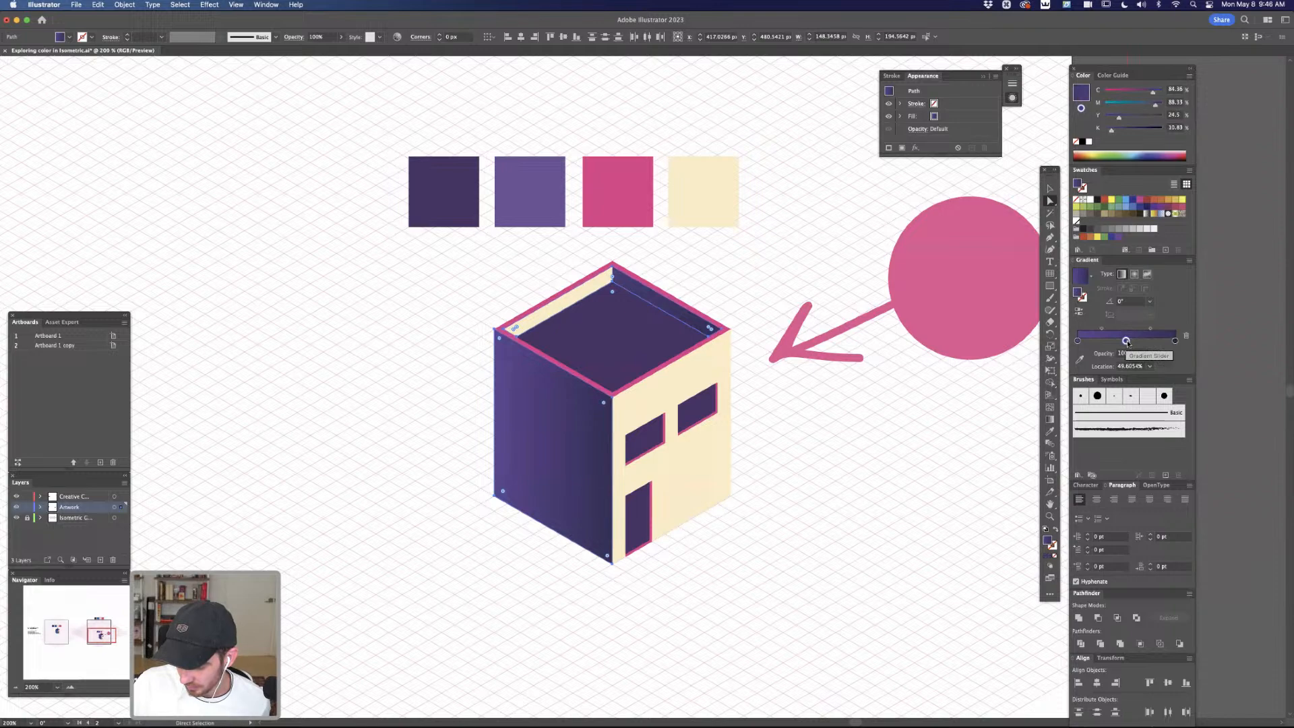
pyautogui.doubleClick(1077, 340)
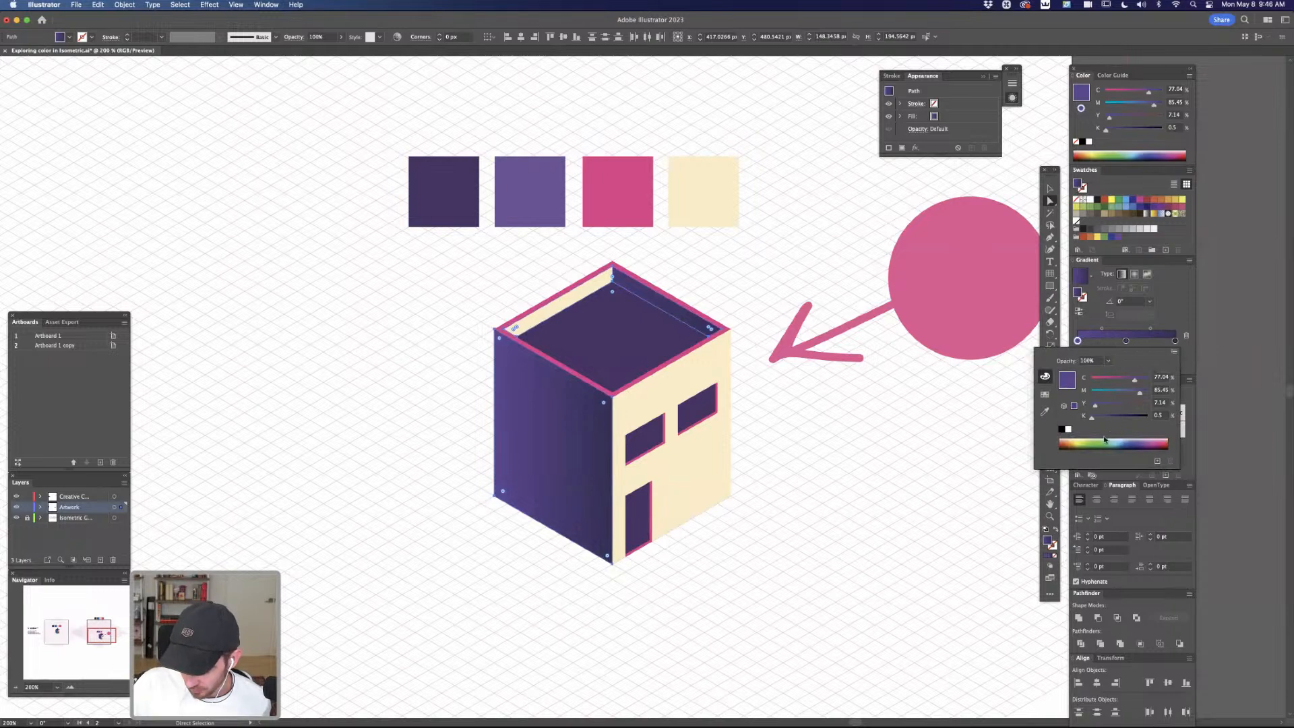
pyautogui.press('Escape')
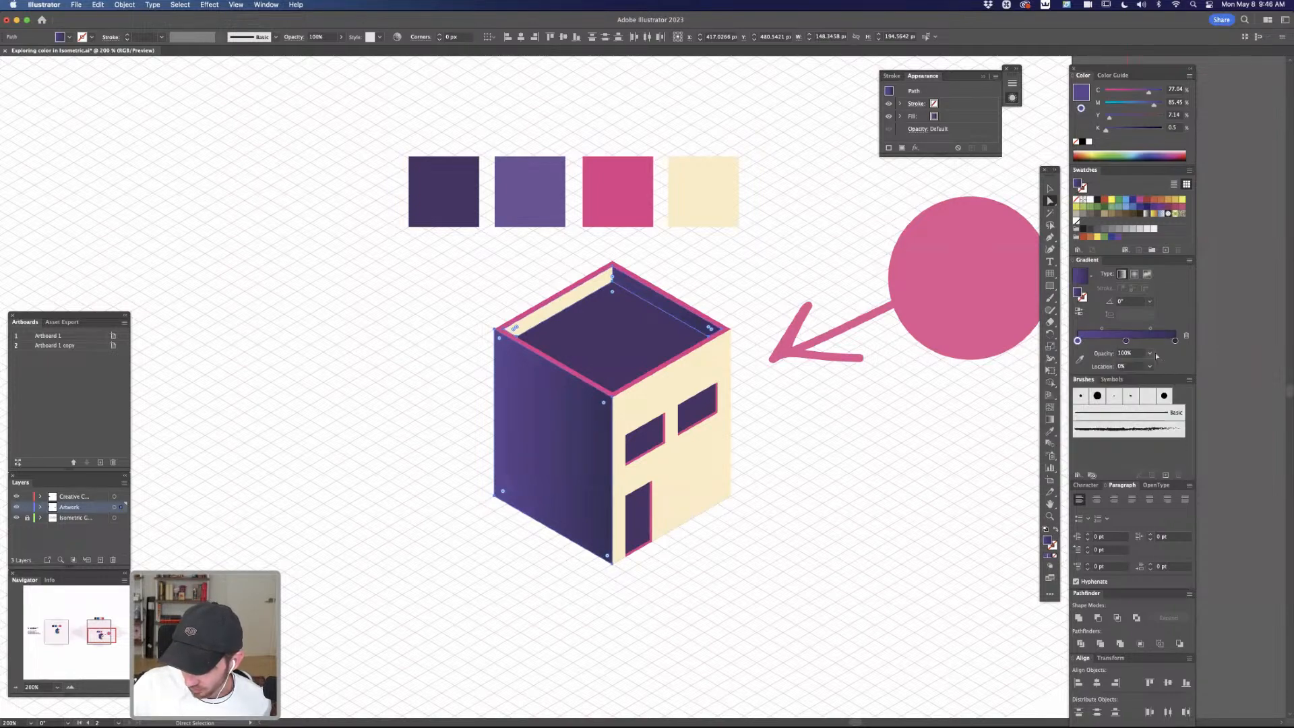
pyautogui.moveTo(1126, 342); pyautogui.dragTo(1112, 341)
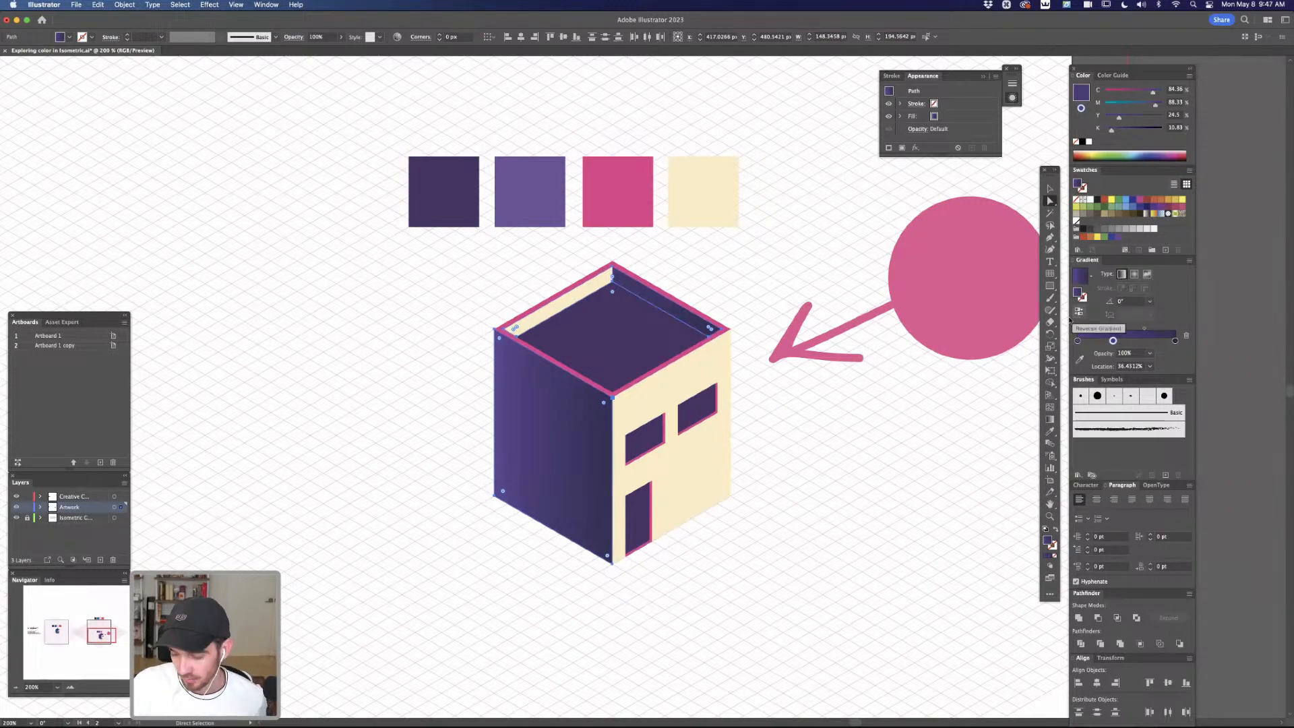
pyautogui.click(1079, 312)
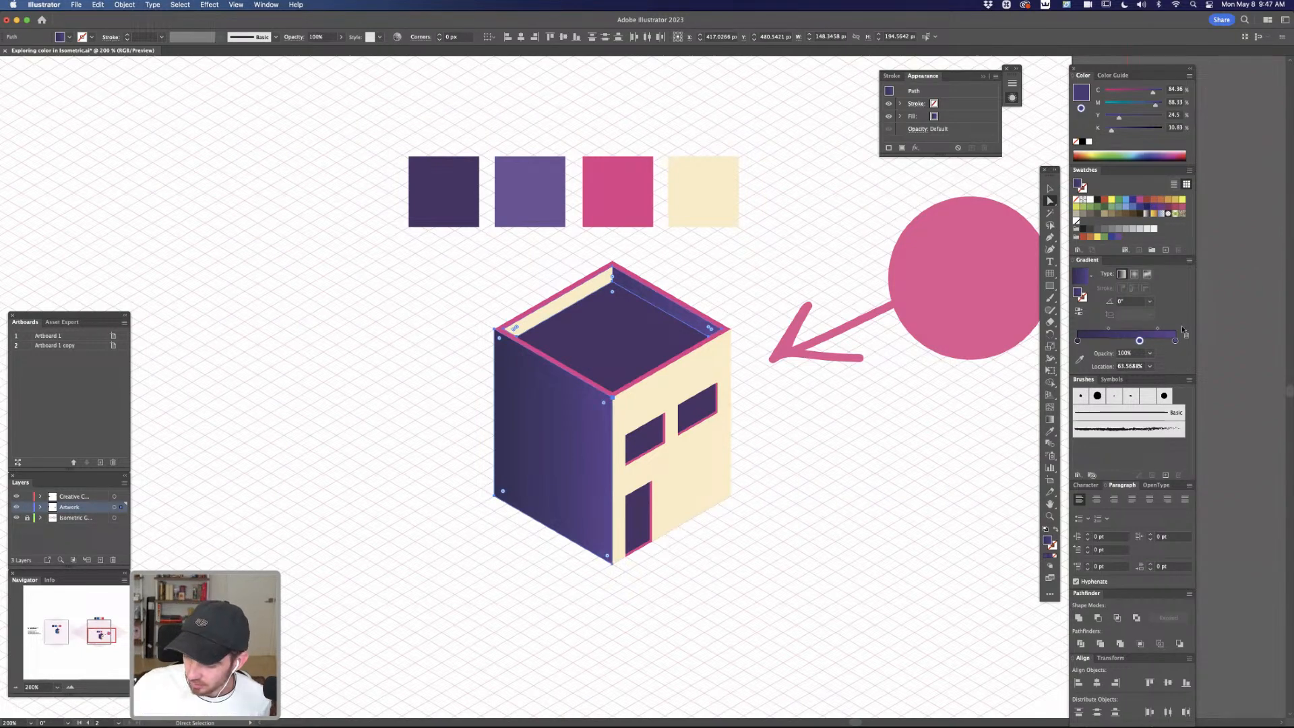
# Set the purple gradient's angle to 18°, shift its middle stop toward the dark end, and deselect the walls
pyautogui.click(1150, 303)
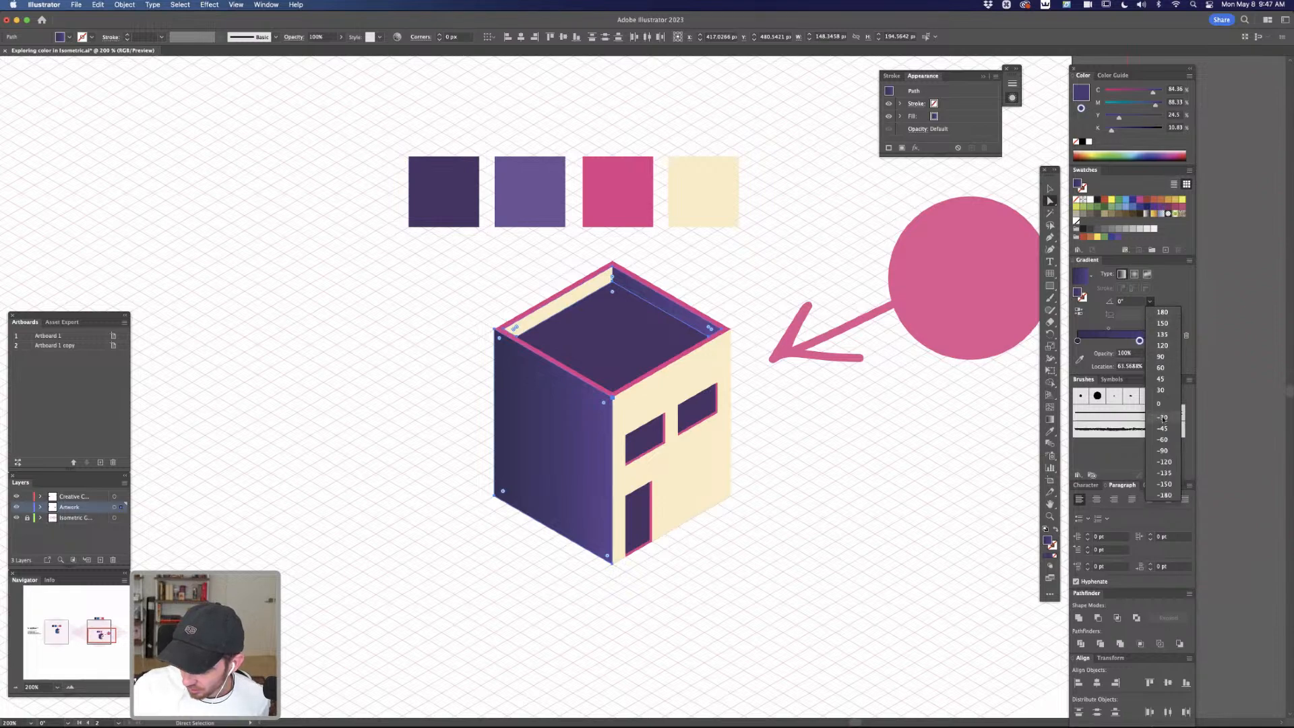
pyautogui.click(1150, 304)
pyautogui.click(1149, 304)
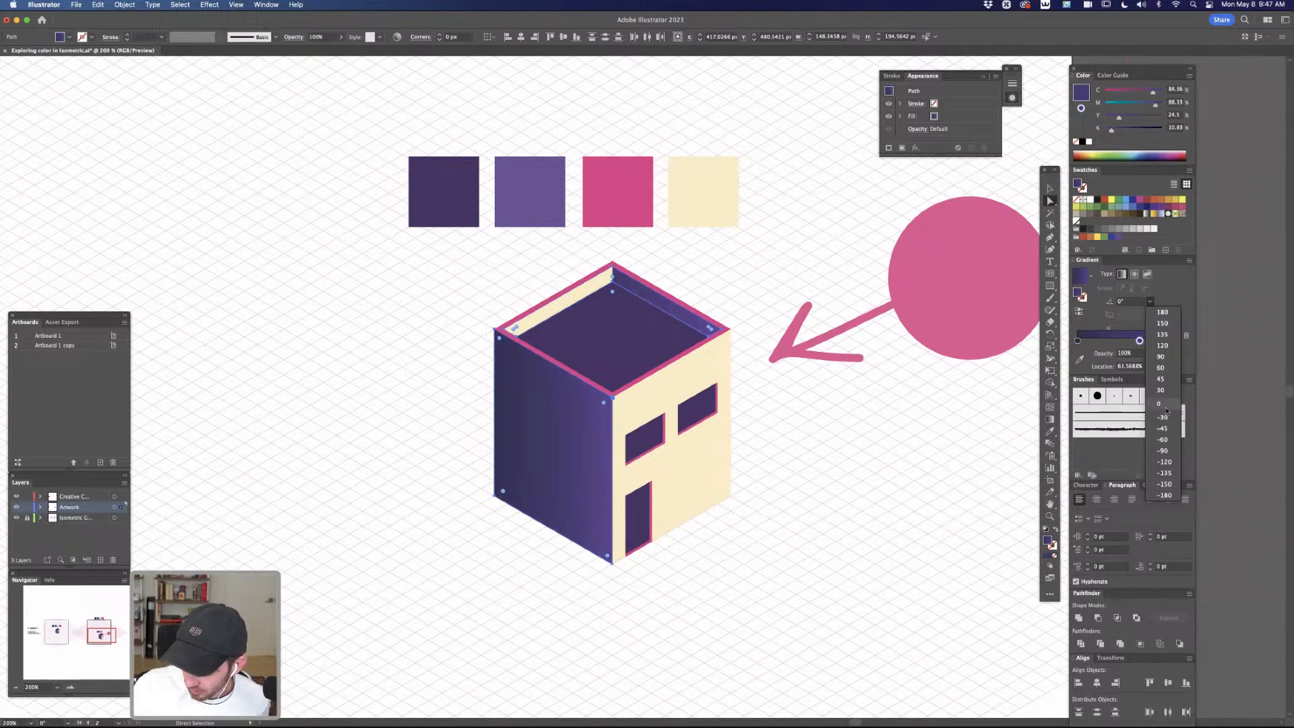
pyautogui.click(1166, 391)
pyautogui.click(1134, 303)
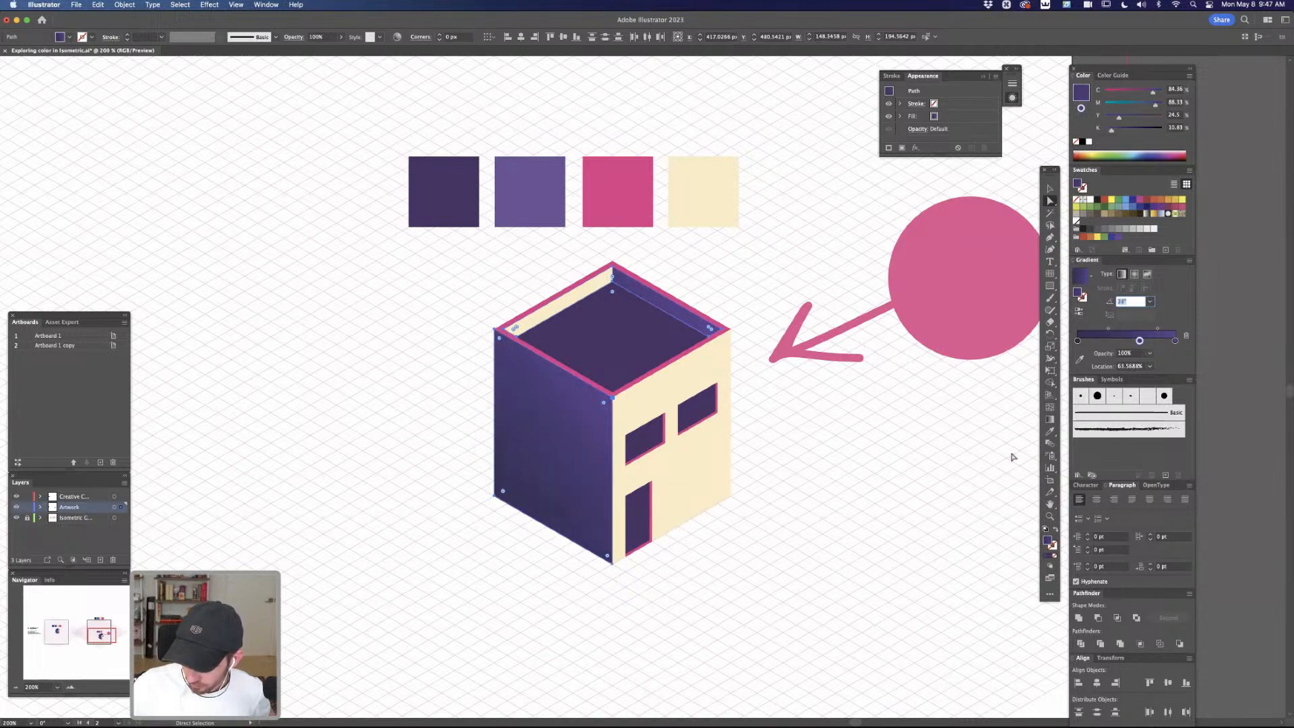
pyautogui.moveTo(1139, 340); pyautogui.dragTo(1092, 331)
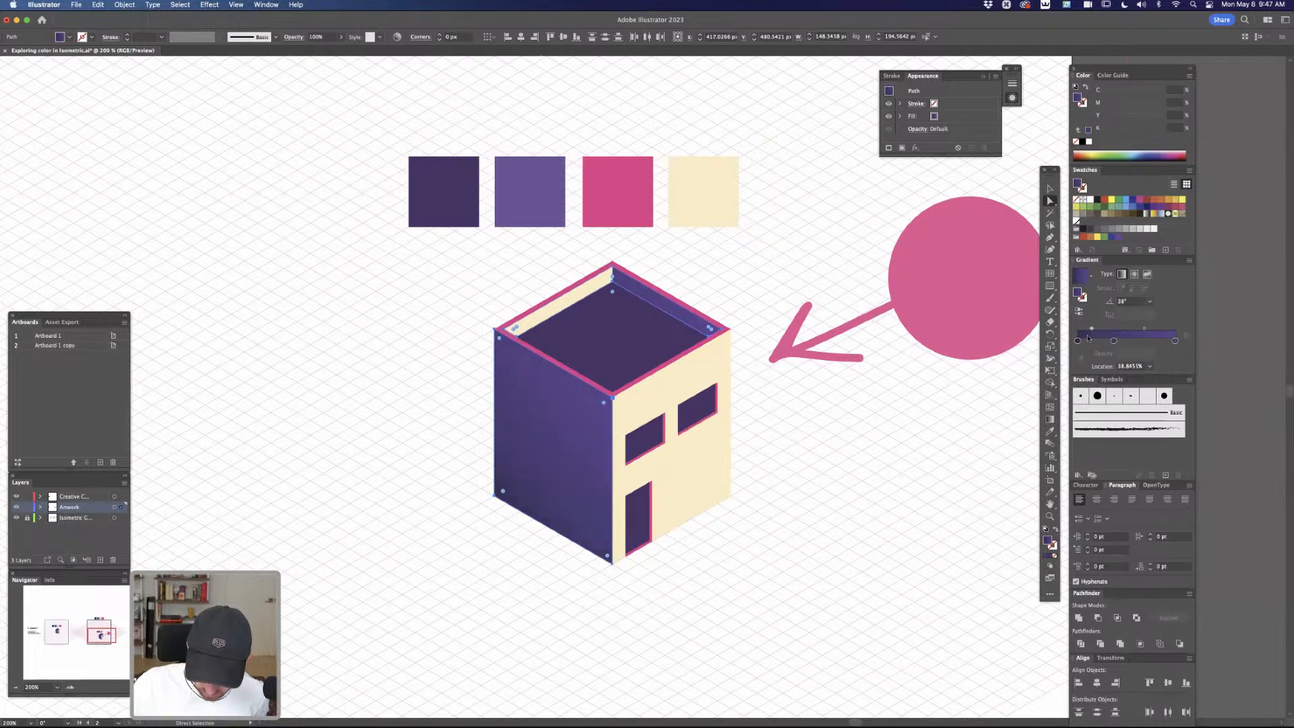
pyautogui.click(893, 478)
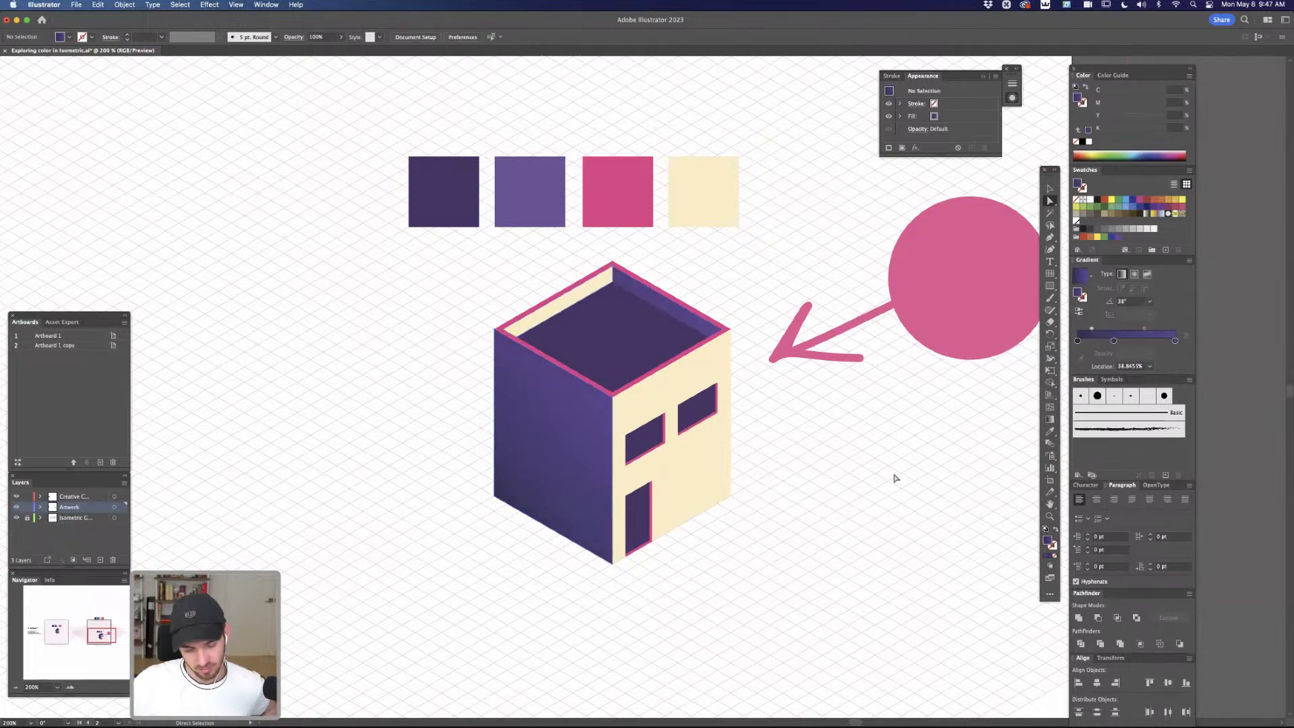
# Apply a linear gradient to the cream front wall with cream stops at both ends, removing the purple stops
pyautogui.click(718, 372)
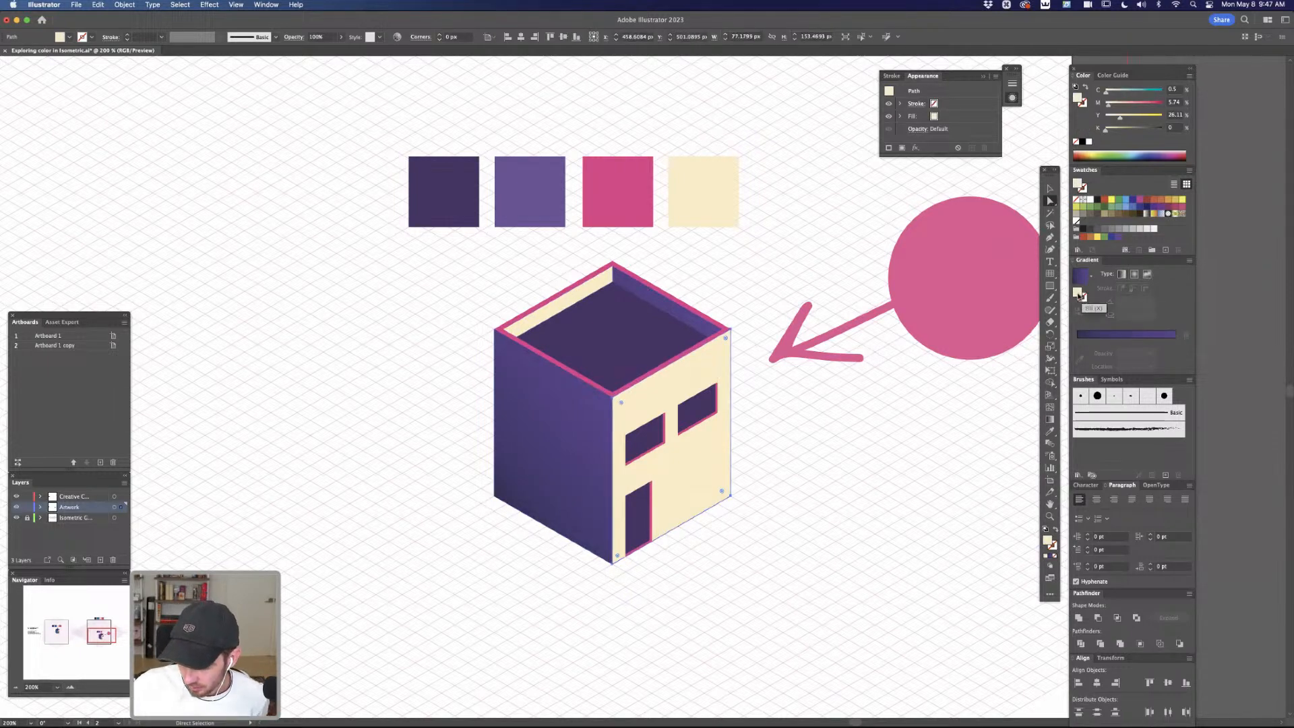
pyautogui.click(1105, 337)
pyautogui.moveTo(1077, 353); pyautogui.dragTo(1090, 354)
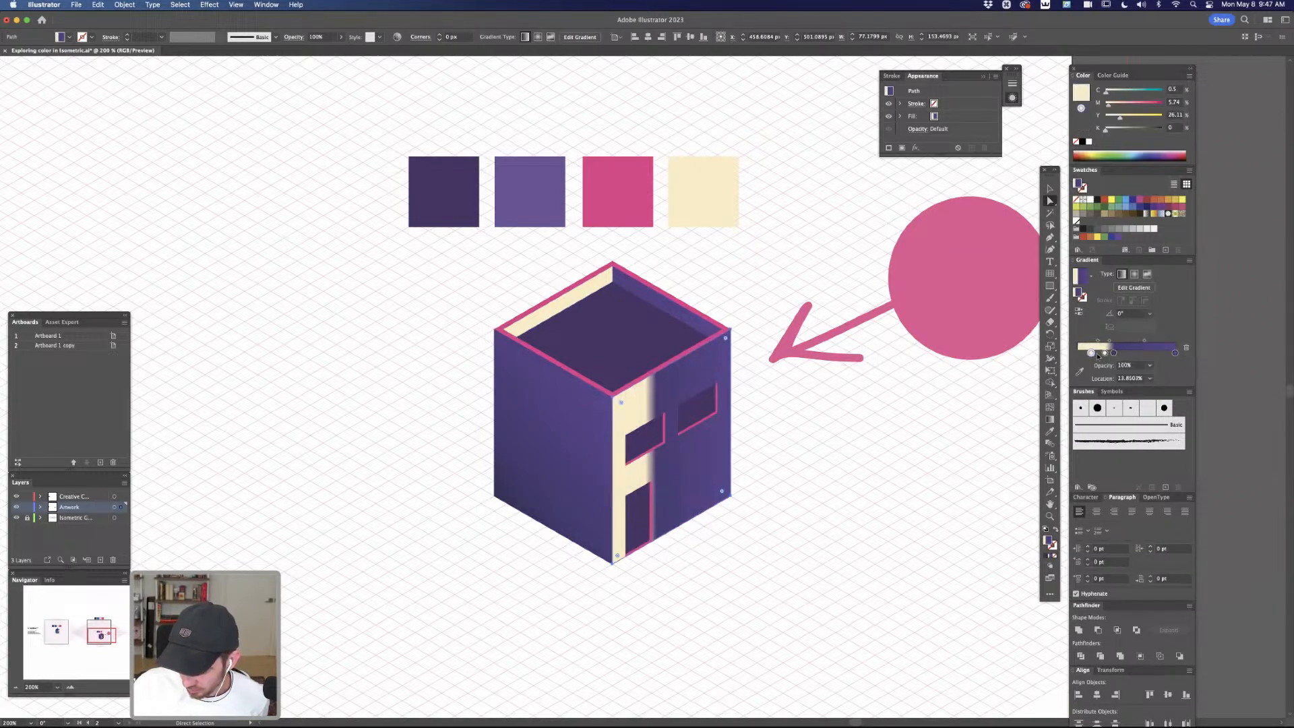
pyautogui.click(1186, 348)
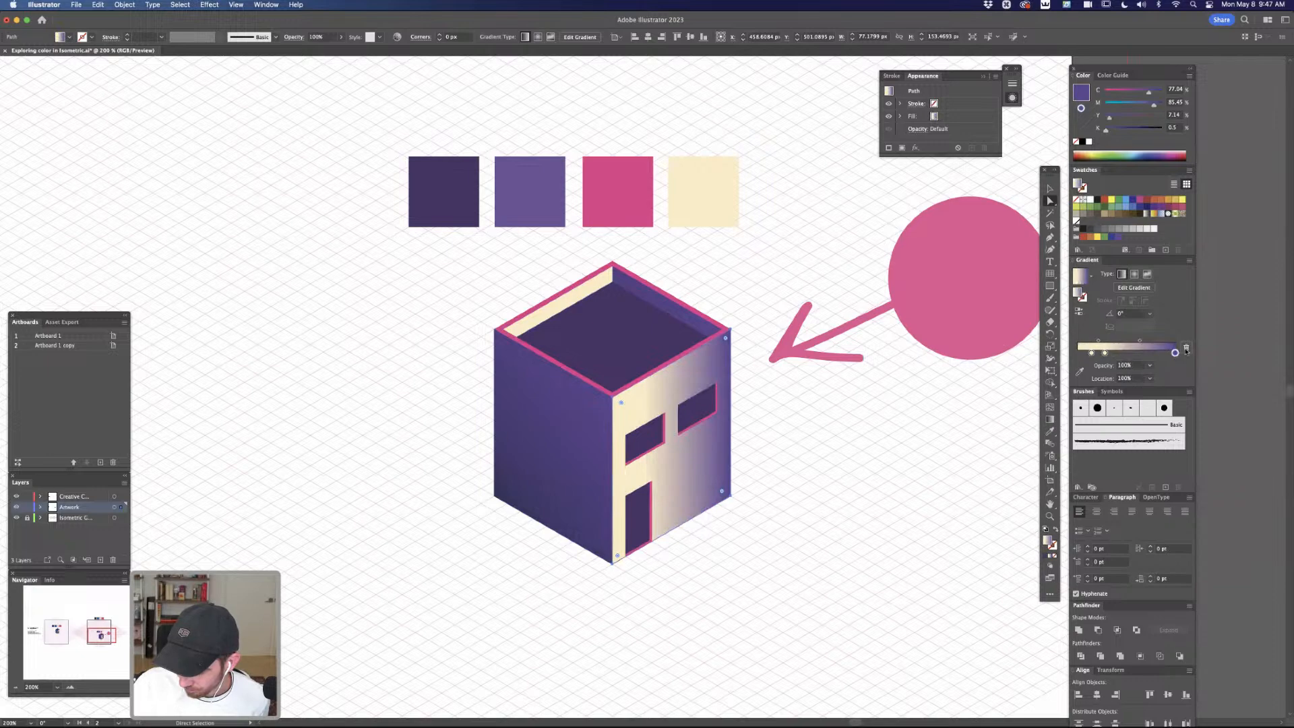
pyautogui.click(1186, 348)
pyautogui.moveTo(1090, 353); pyautogui.dragTo(1076, 353)
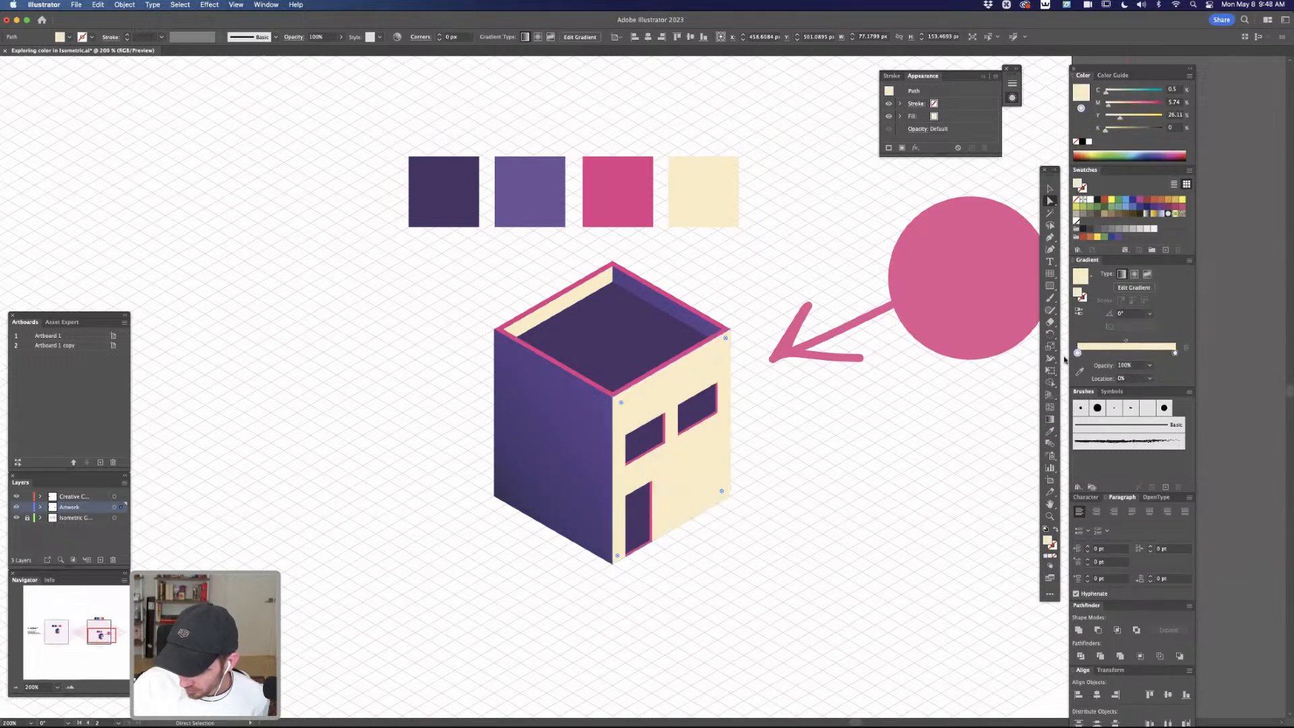
# Lighten the cream wall's starting gradient stop to C 0, M 0, Y 10, K 0
pyautogui.doubleClick(1076, 353)
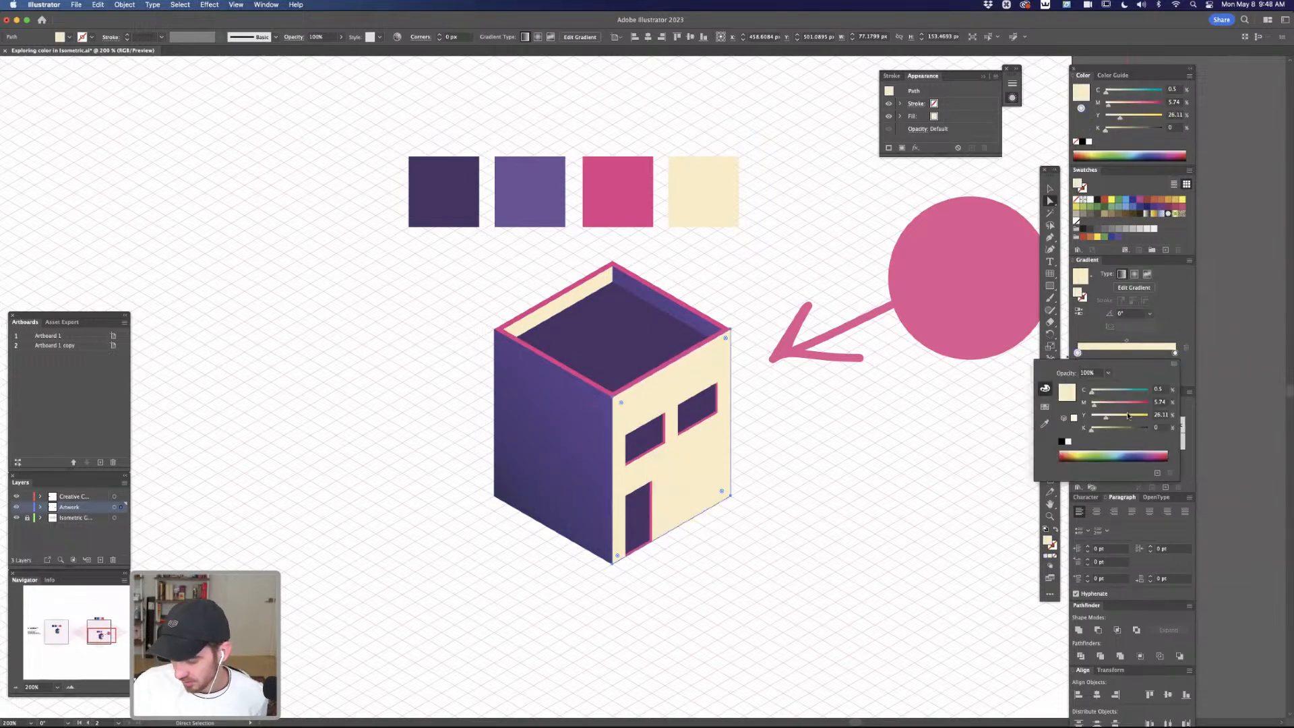
pyautogui.moveTo(1106, 417)
pyautogui.mouseDown()
pyautogui.moveTo(1096, 422)
pyautogui.moveTo(1095, 394)
pyautogui.moveTo(1076, 398)
pyautogui.moveTo(1097, 418)
pyautogui.mouseUp()
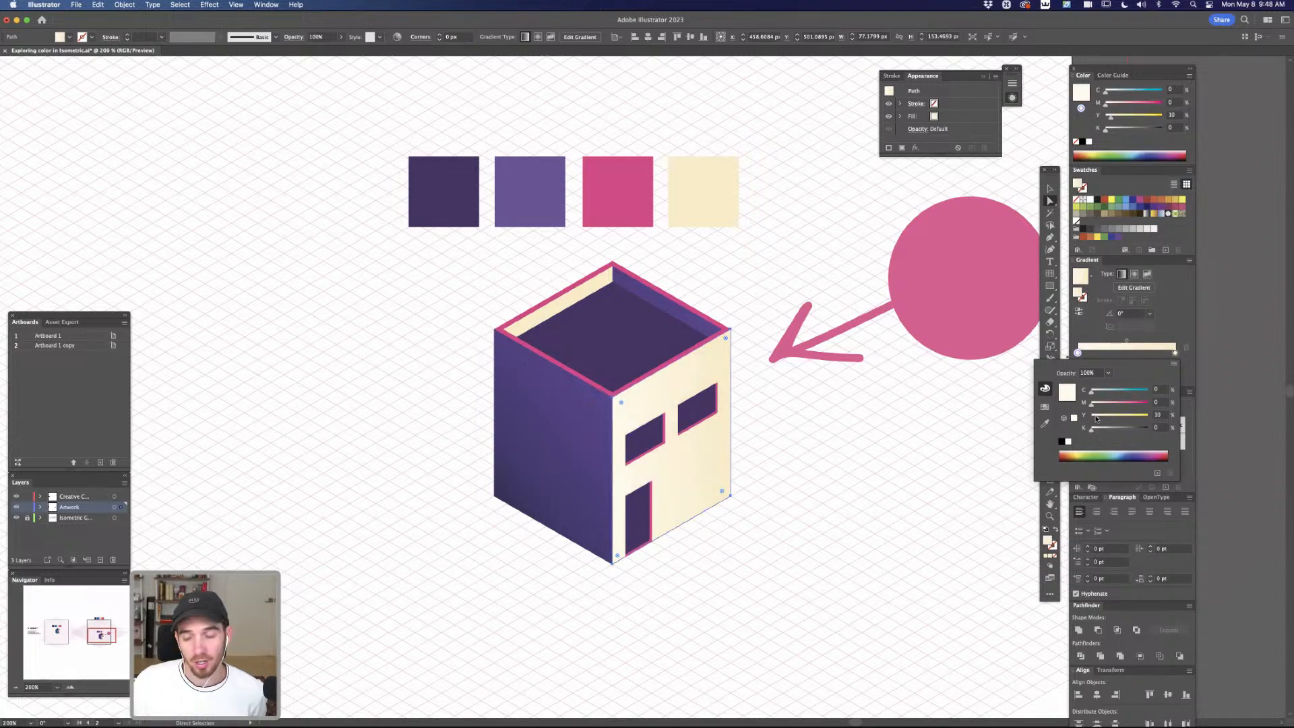
# Reverse the gradient direction on the cream front wall and deselect the wall
pyautogui.click(969, 483)
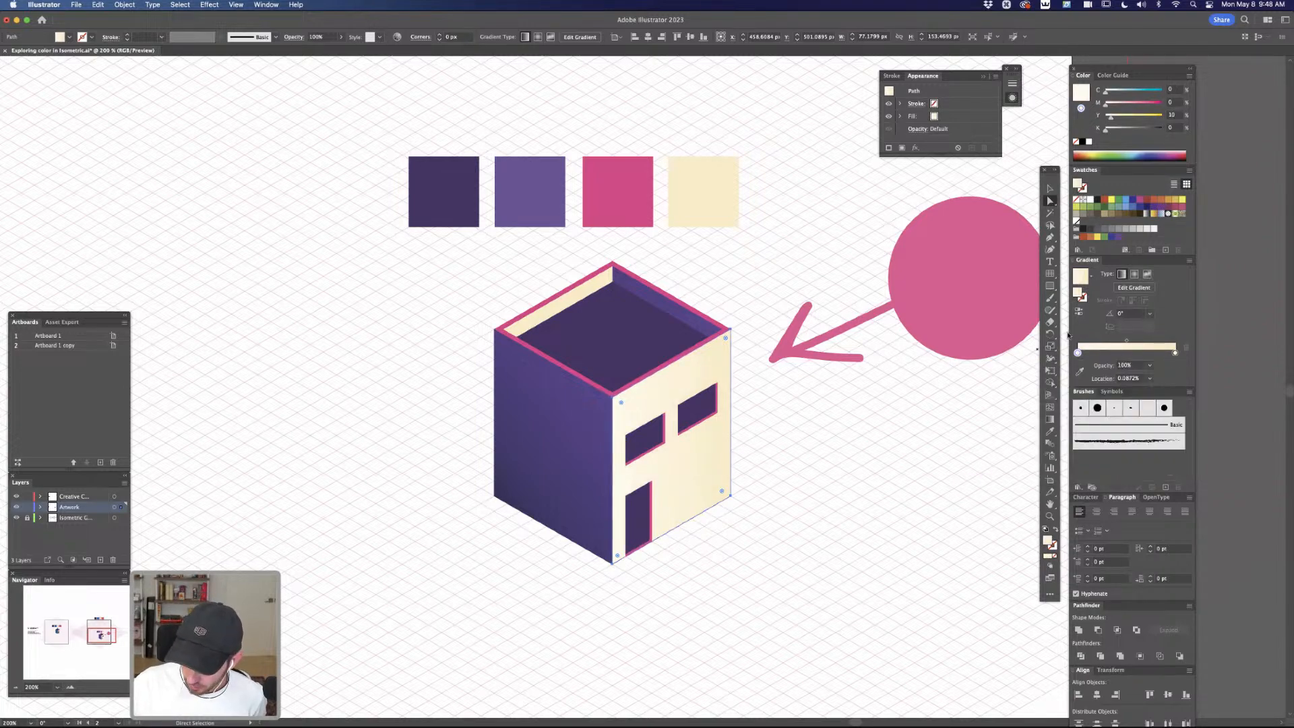
pyautogui.click(1079, 315)
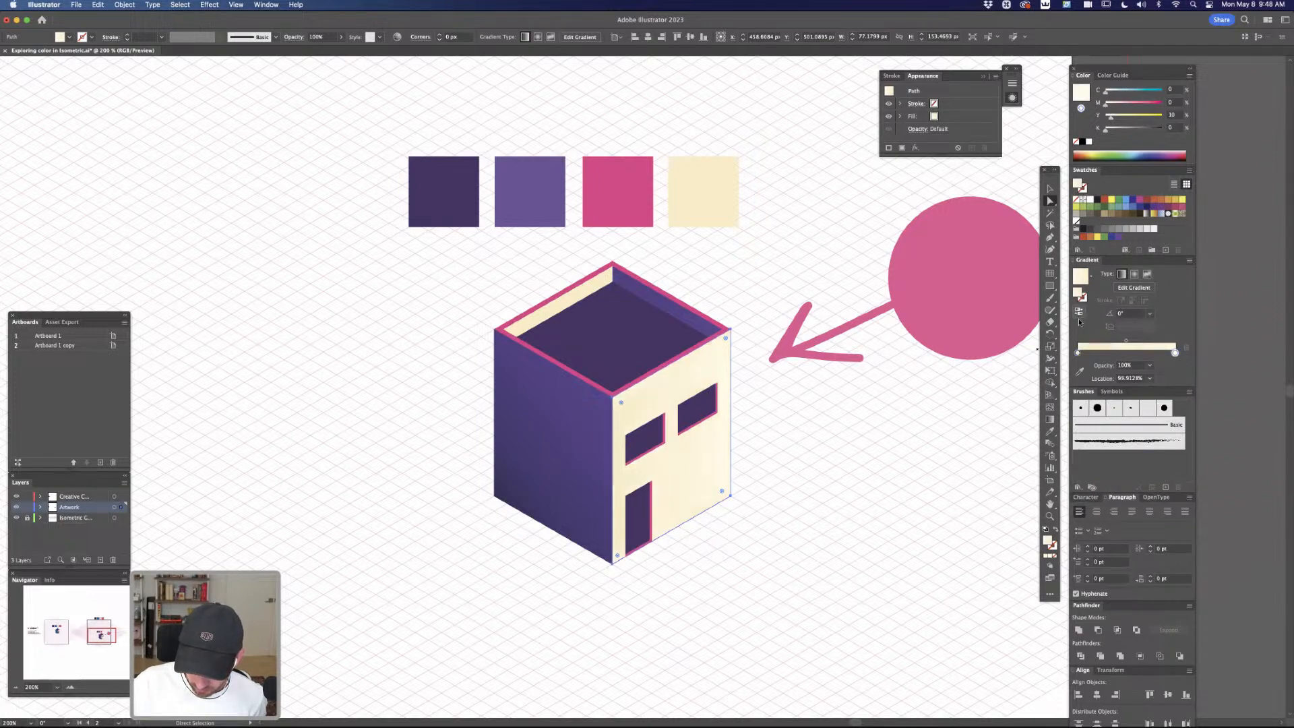
pyautogui.click(952, 429)
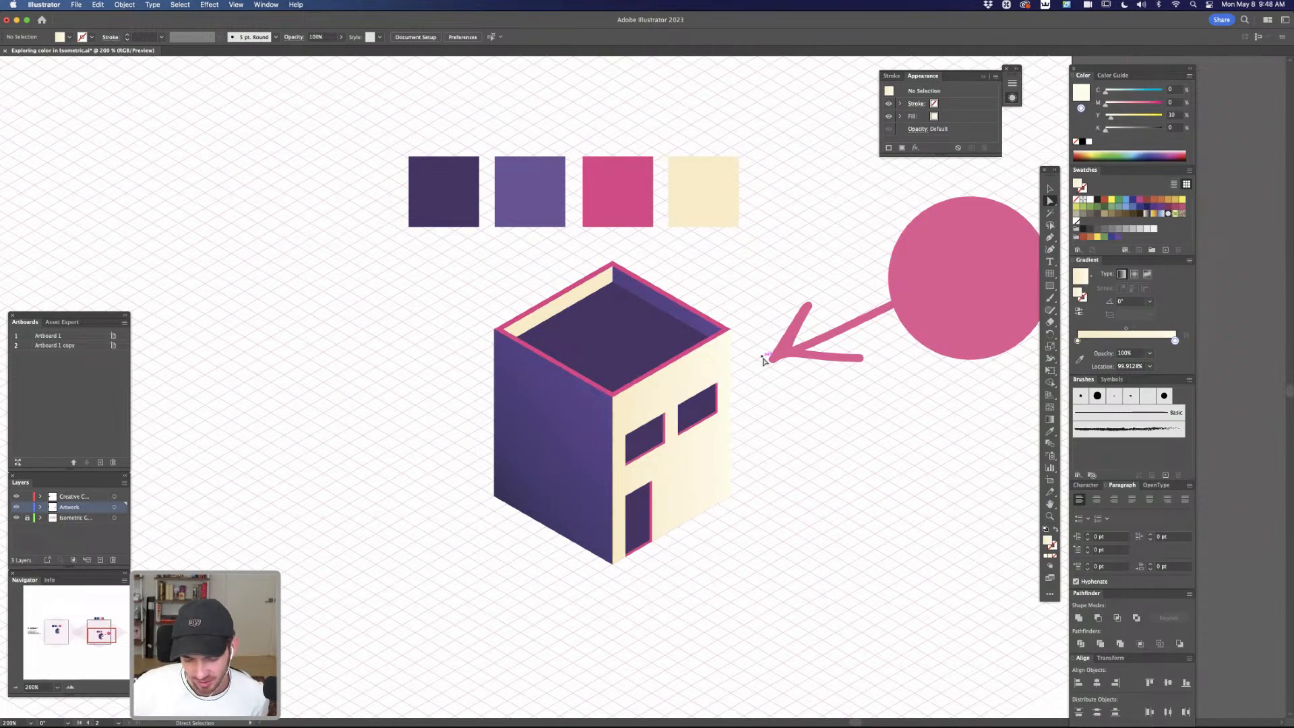
# Copy the front wall's cream gradient onto the inner cream wall of the roof with the Eyedropper
pyautogui.click(601, 290)
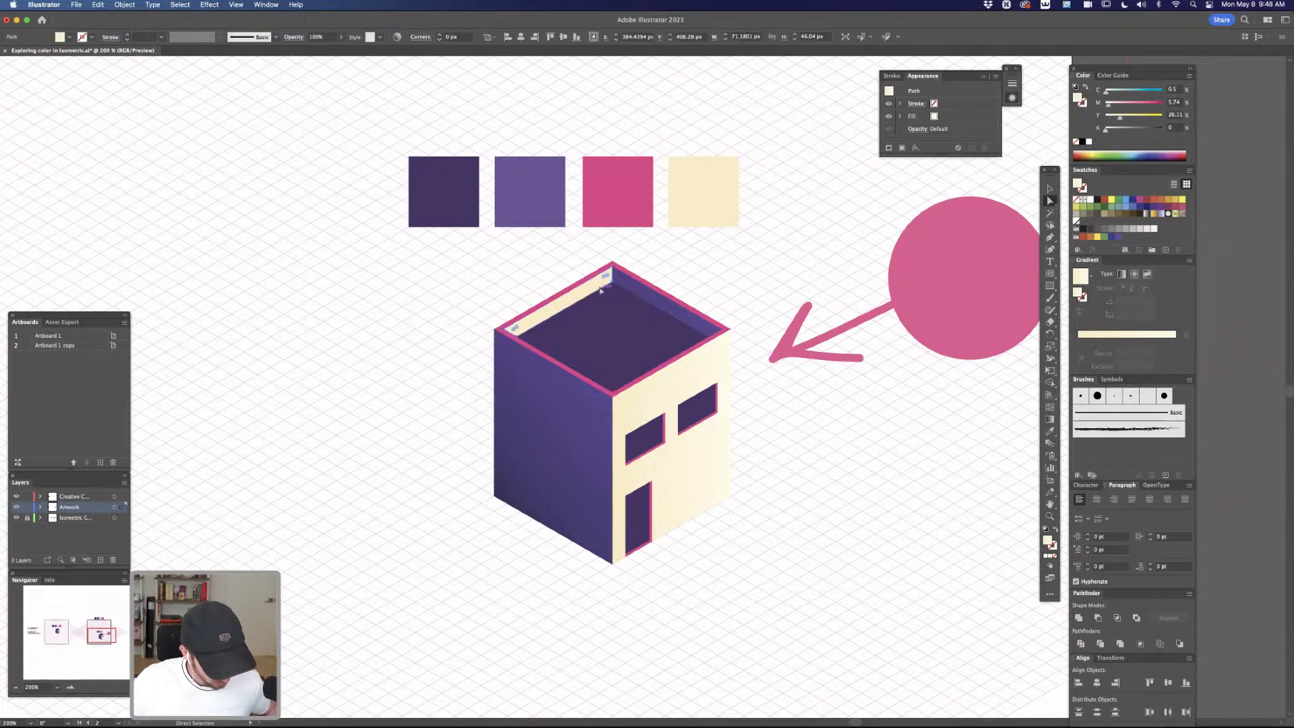
pyautogui.press('i')
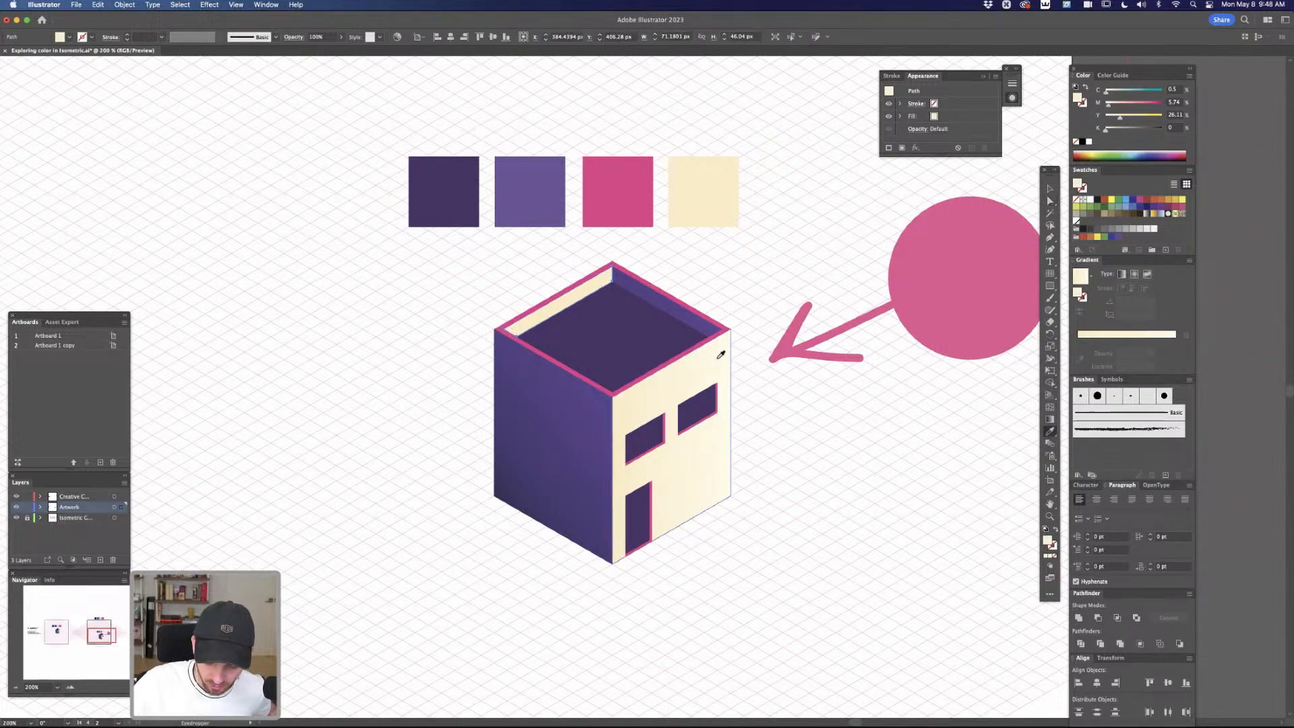
pyautogui.click(718, 361)
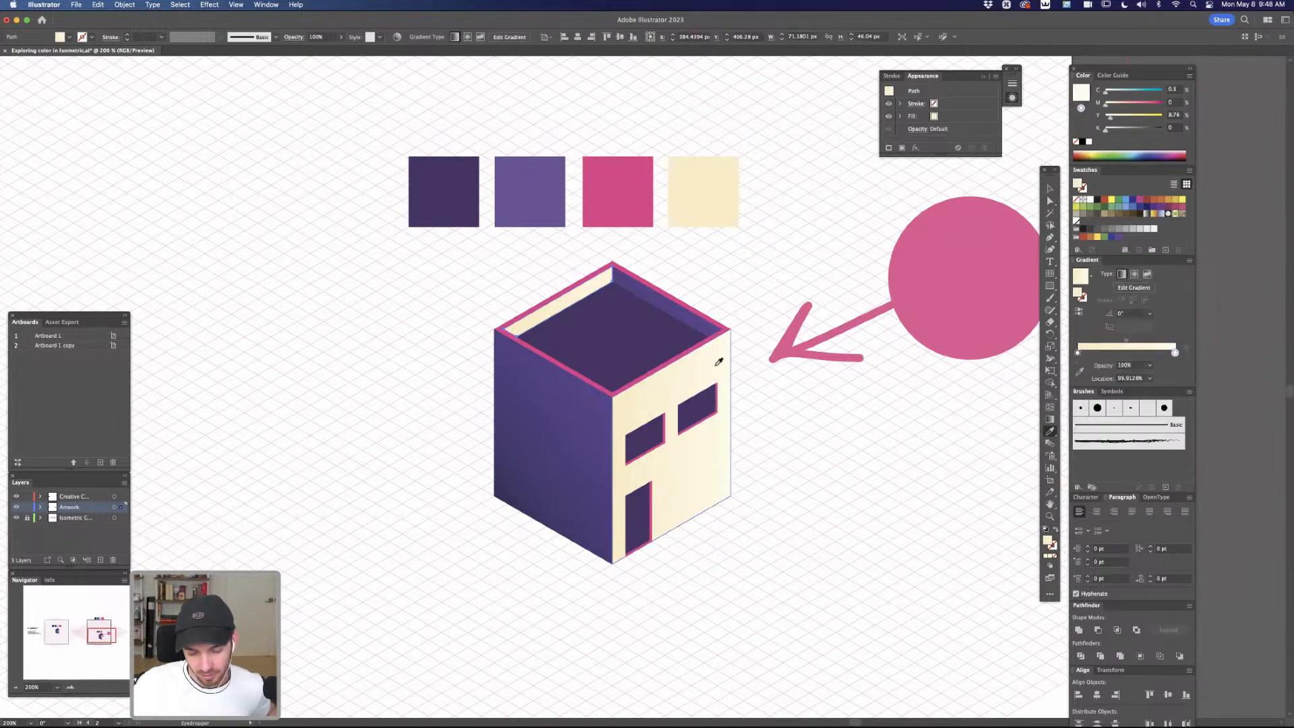
# Try the palette colours and the large pink circle's colour on the inner roof wall, restore the front wall's gradient, and deselect
pyautogui.click(990, 240)
pyautogui.click(685, 179)
pyautogui.click(623, 183)
pyautogui.click(535, 177)
pyautogui.click(453, 179)
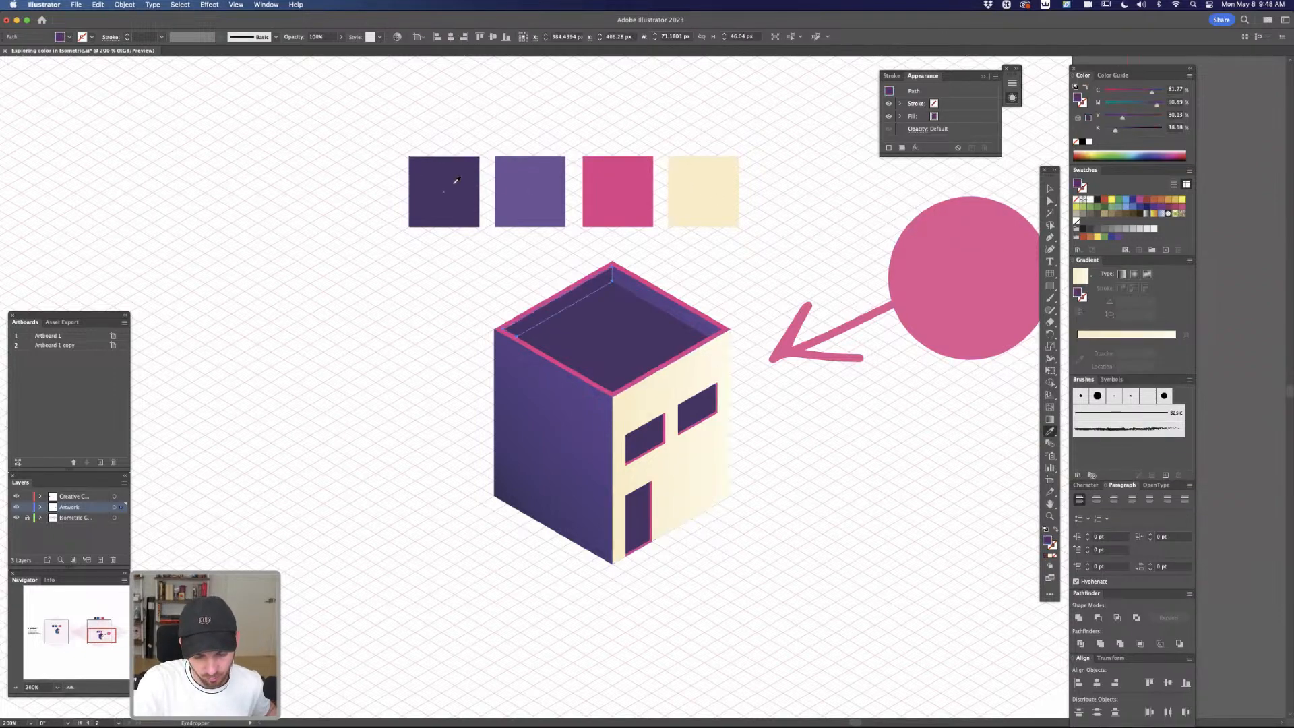
pyautogui.click(769, 264)
pyautogui.click(933, 261)
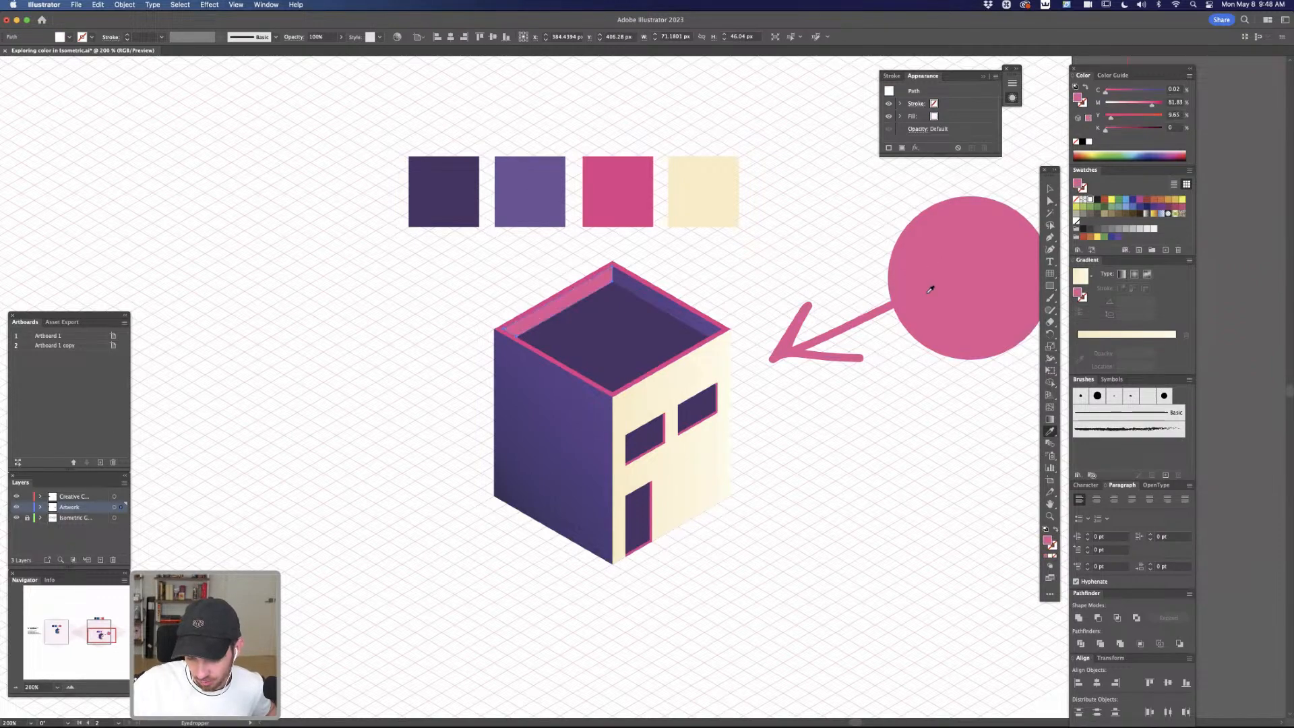
pyautogui.click(716, 471)
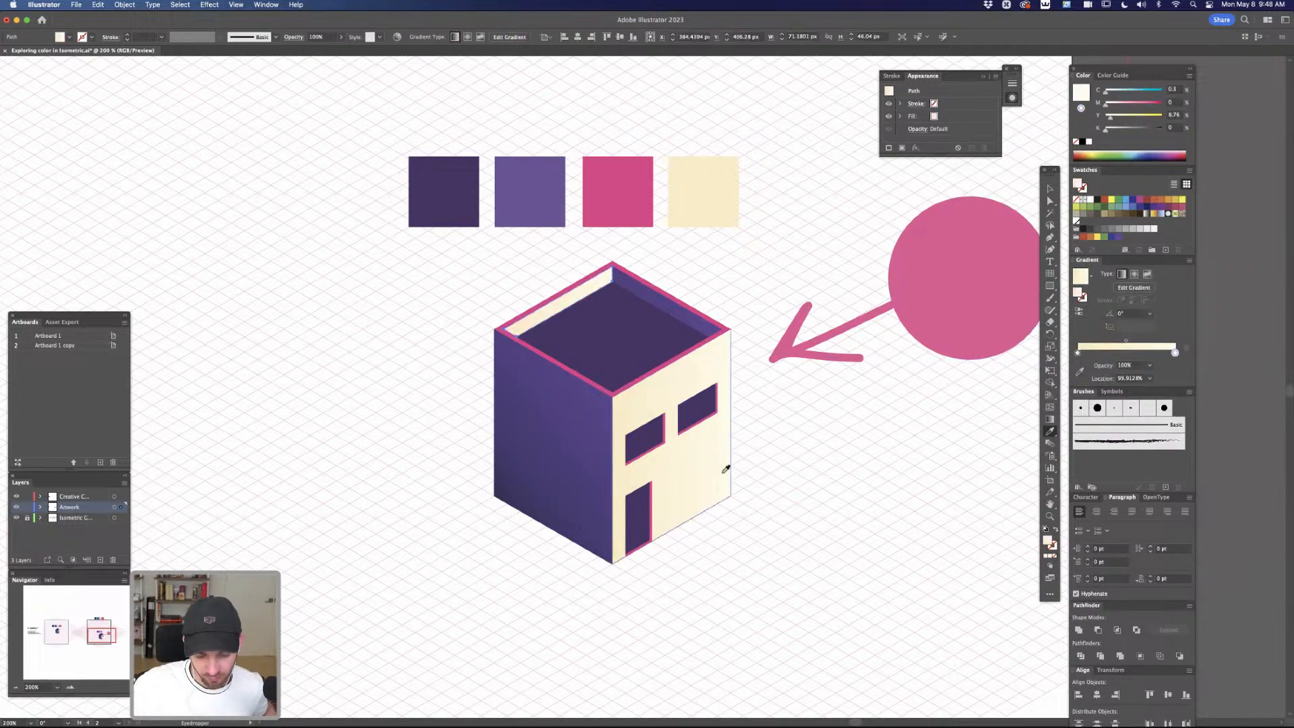
pyautogui.press('a')
pyautogui.click(840, 524)
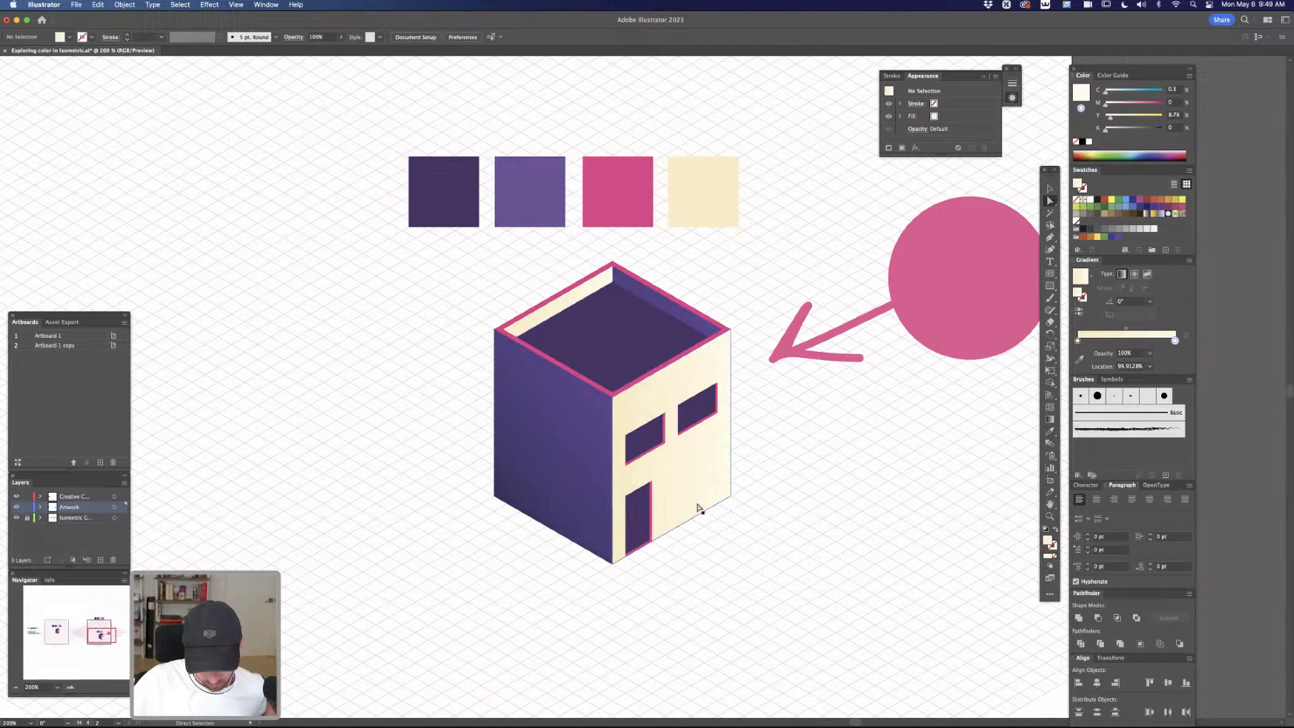
# Duplicate the cream front wall straight upward and raise the copy's bottom edge to make a shorter panel above the roof
pyautogui.press('z')
pyautogui.moveTo(705, 485); pyautogui.dragTo(847, 484)
pyautogui.press('space')
pyautogui.moveTo(800, 348); pyautogui.dragTo(781, 471)
pyautogui.press('a')
pyautogui.moveTo(739, 382); pyautogui.dragTo(748, 199)
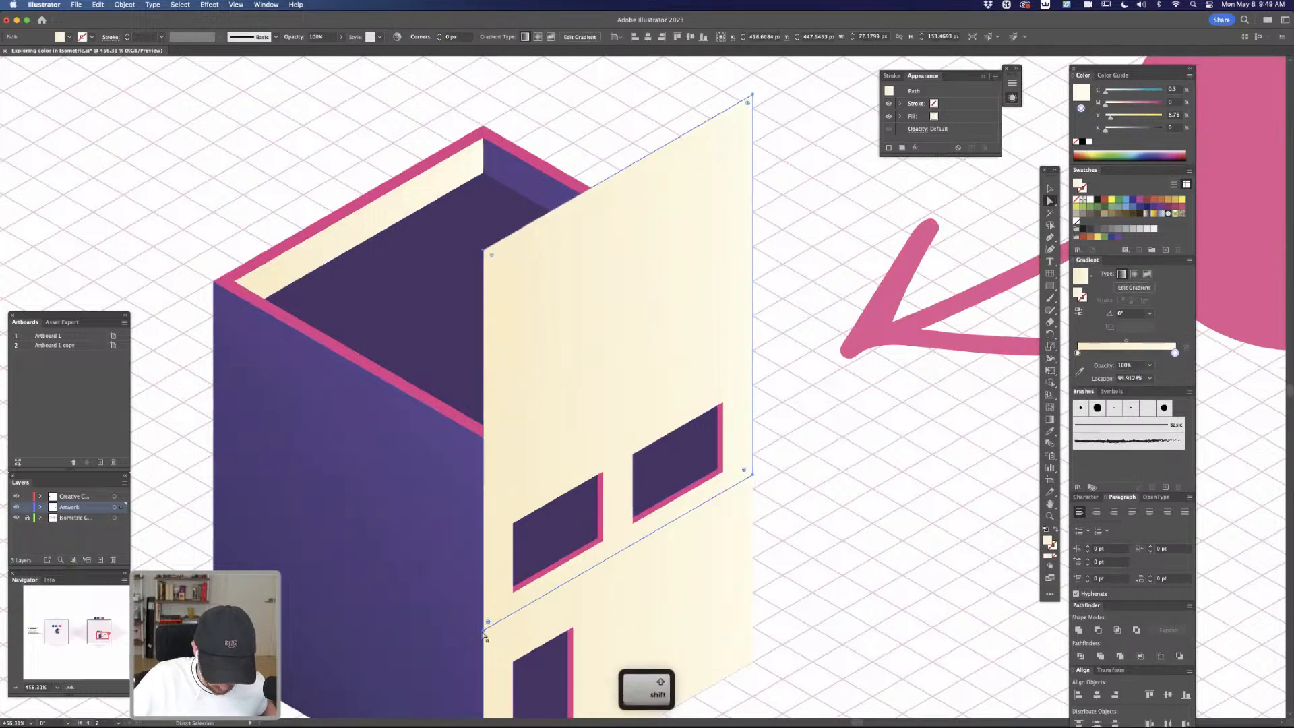
pyautogui.click(484, 631)
pyautogui.moveTo(753, 476); pyautogui.dragTo(729, 214)
# In outline view, duplicate the cream roof panel slightly offset toward the back to give it thickness
pyautogui.press('z')
pyautogui.moveTo(494, 349); pyautogui.dragTo(676, 364)
pyautogui.press('space')
pyautogui.press('super+y')
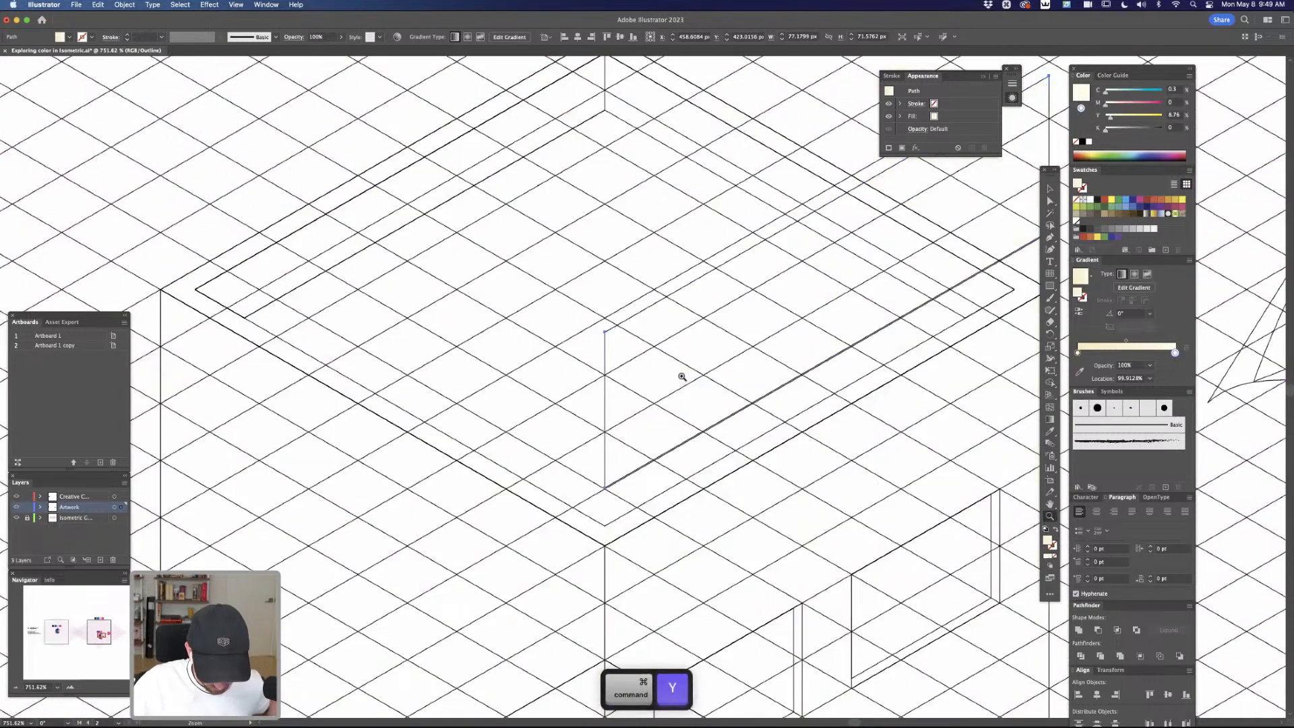
pyautogui.press('v')
pyautogui.moveTo(656, 303); pyautogui.dragTo(609, 312)
pyautogui.click(633, 276)
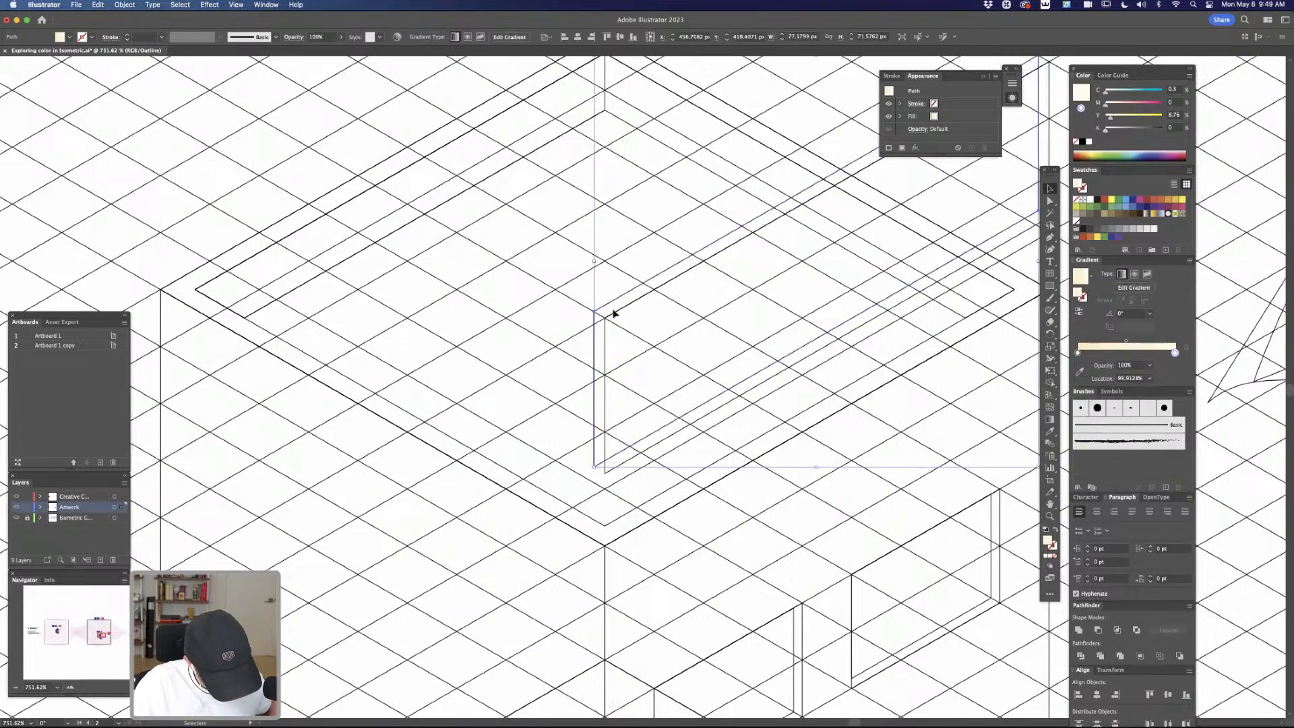
# Return to preview, send the offset copy behind the cream panel, and fill it with the purple wall gradient
pyautogui.press('super+y')
pyautogui.press('super+bracketleft')
pyautogui.press('super+bracketleft')
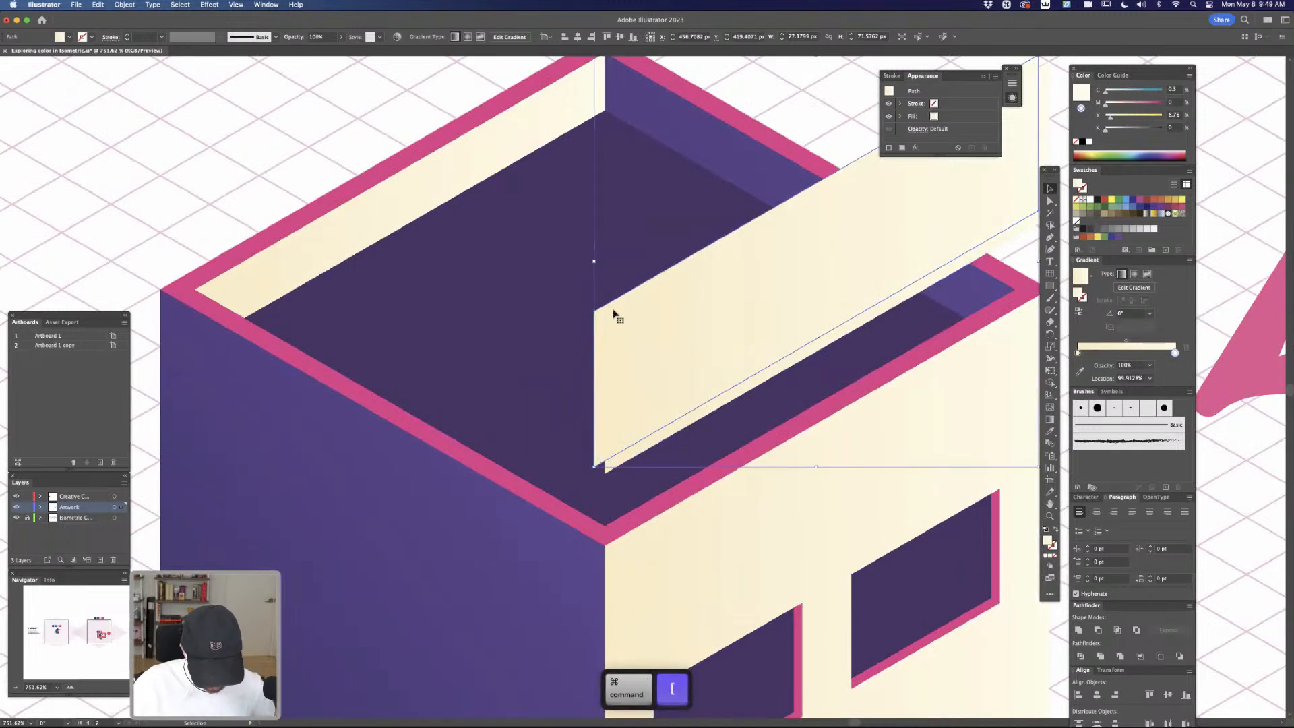
pyautogui.press('i')
pyautogui.click(643, 447)
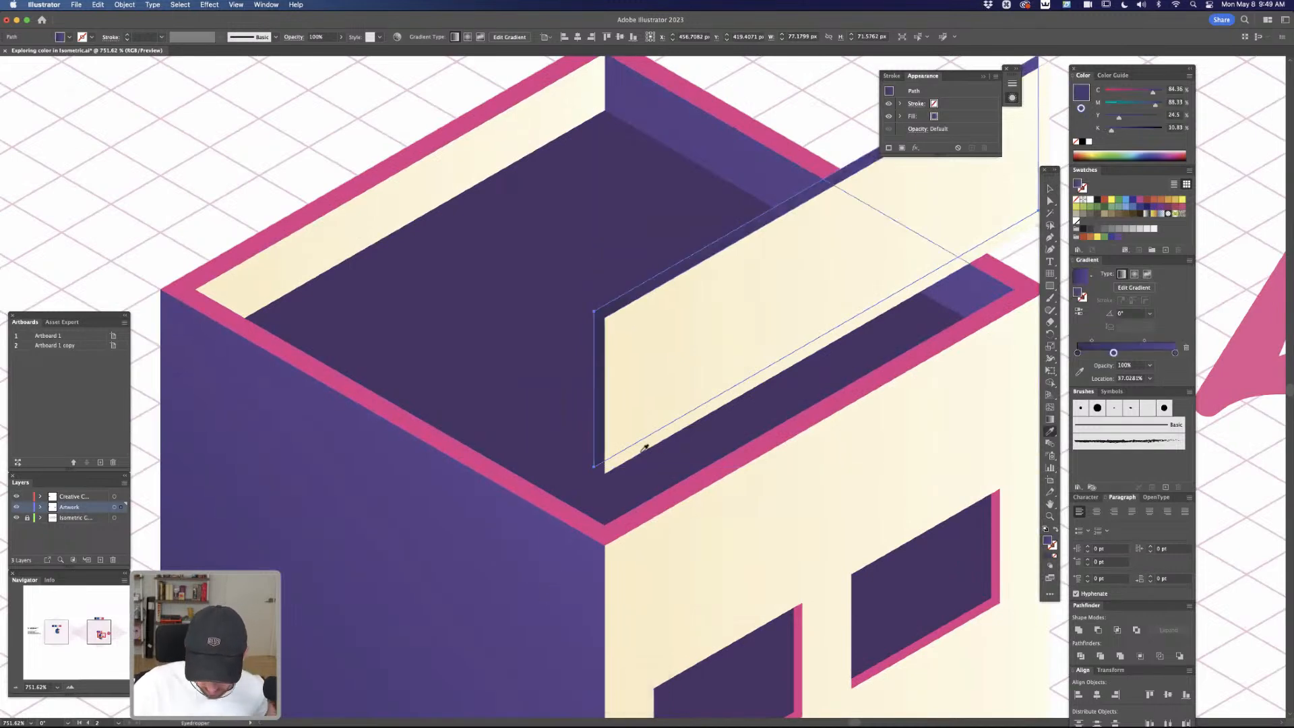
# Add anchor points on the purple copy's bottom and far vertical edges and move them onto the cream panel's adjacent corners
pyautogui.press('a')
pyautogui.click(627, 448)
pyautogui.moveTo(627, 449); pyautogui.dragTo(605, 473)
pyautogui.press('space')
pyautogui.moveTo(721, 420); pyautogui.dragTo(482, 593)
pyautogui.press('=')
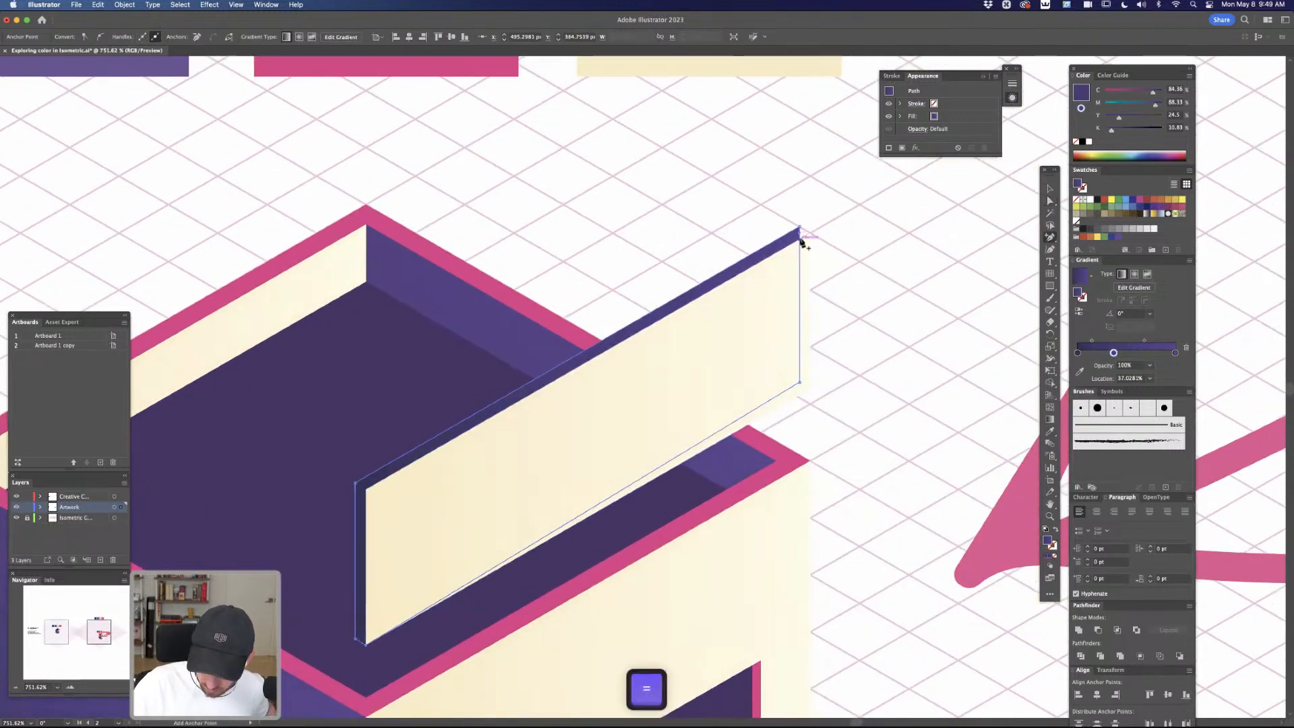
pyautogui.press('a')
pyautogui.moveTo(801, 234); pyautogui.dragTo(809, 233)
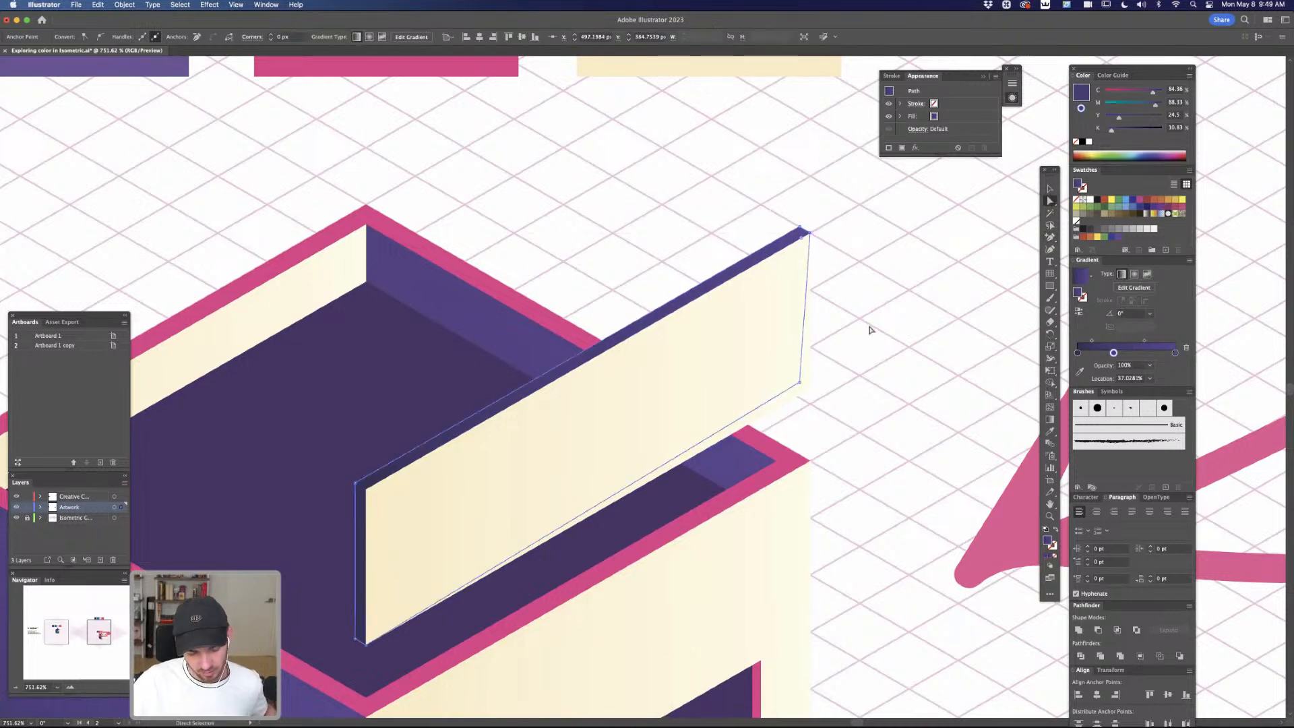
# Use the Shape Builder to reduce the purple copy to the thin strip along the cream panel's upper and near vertical edges
pyautogui.click(863, 344)
pyautogui.click(796, 243)
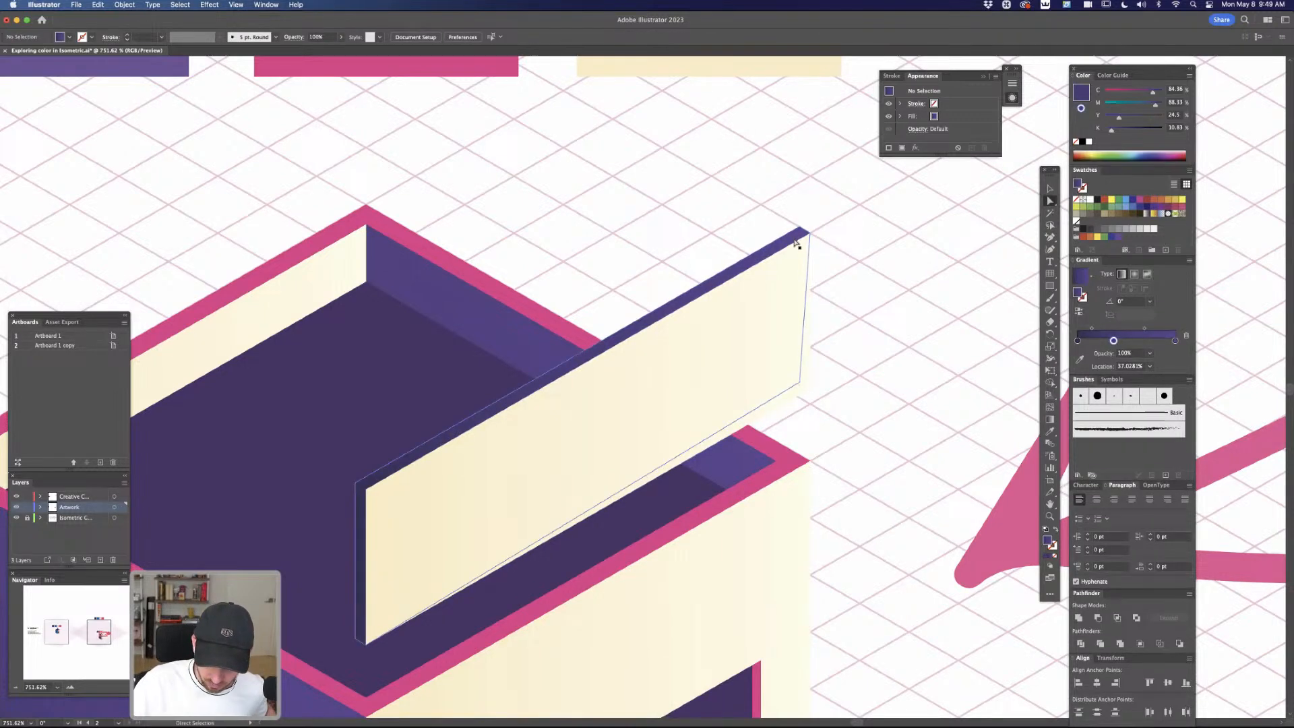
pyautogui.keyDown('shift'); pyautogui.click(766, 341); pyautogui.keyUp('shift')
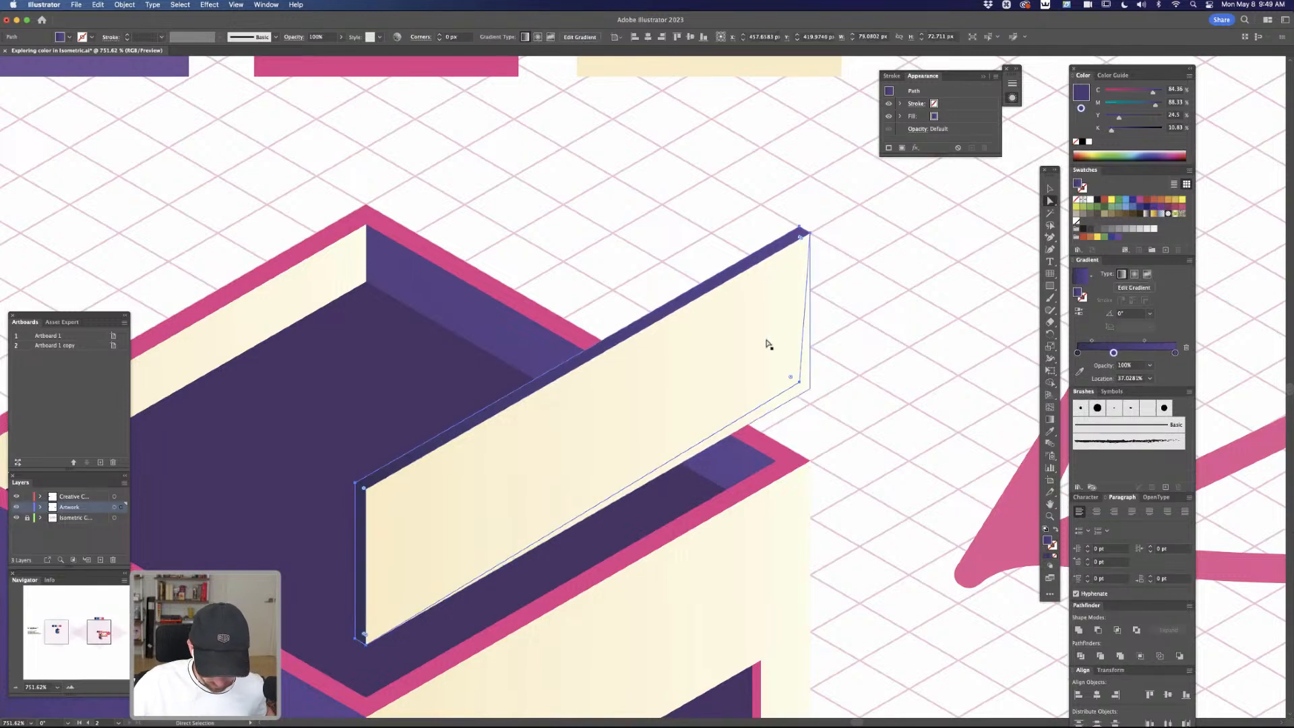
pyautogui.hotkey('shift', 'm')
pyautogui.click(775, 251)
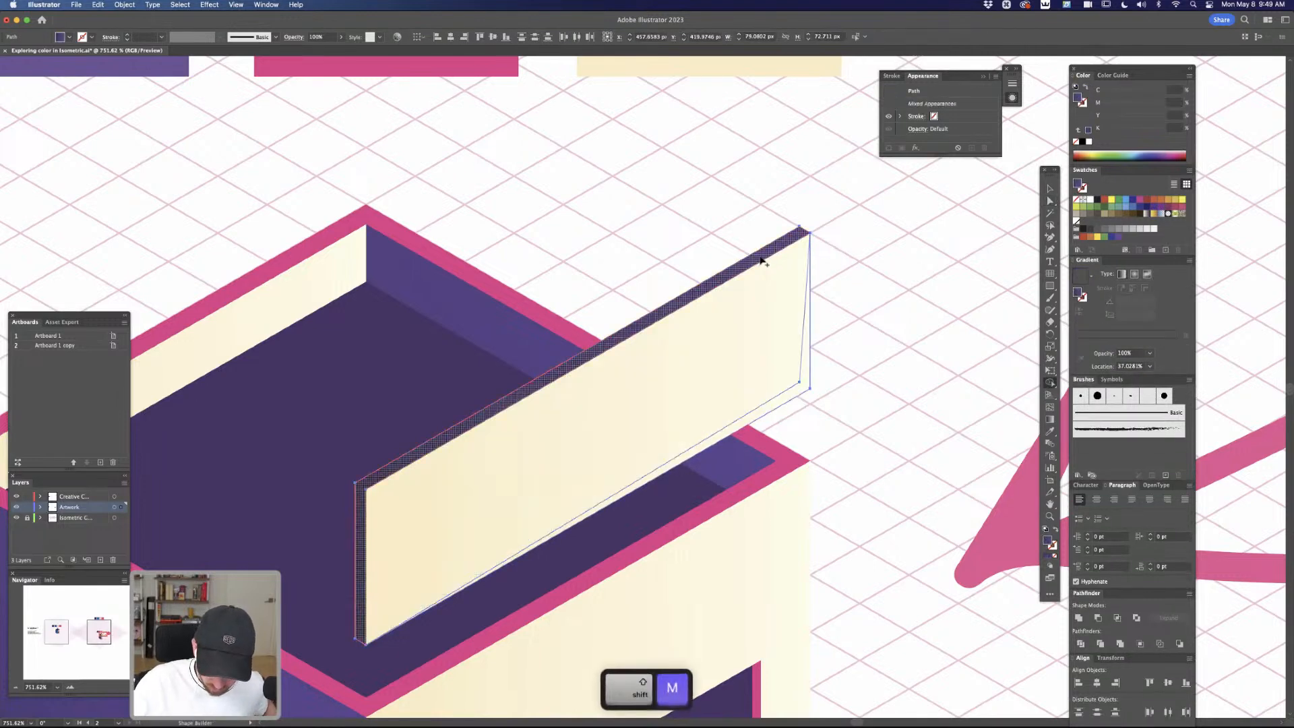
pyautogui.press('a')
pyautogui.click(795, 241)
pyautogui.press('super+z')
pyautogui.press('super+z')
pyautogui.press('super+z')
pyautogui.press('super+z')
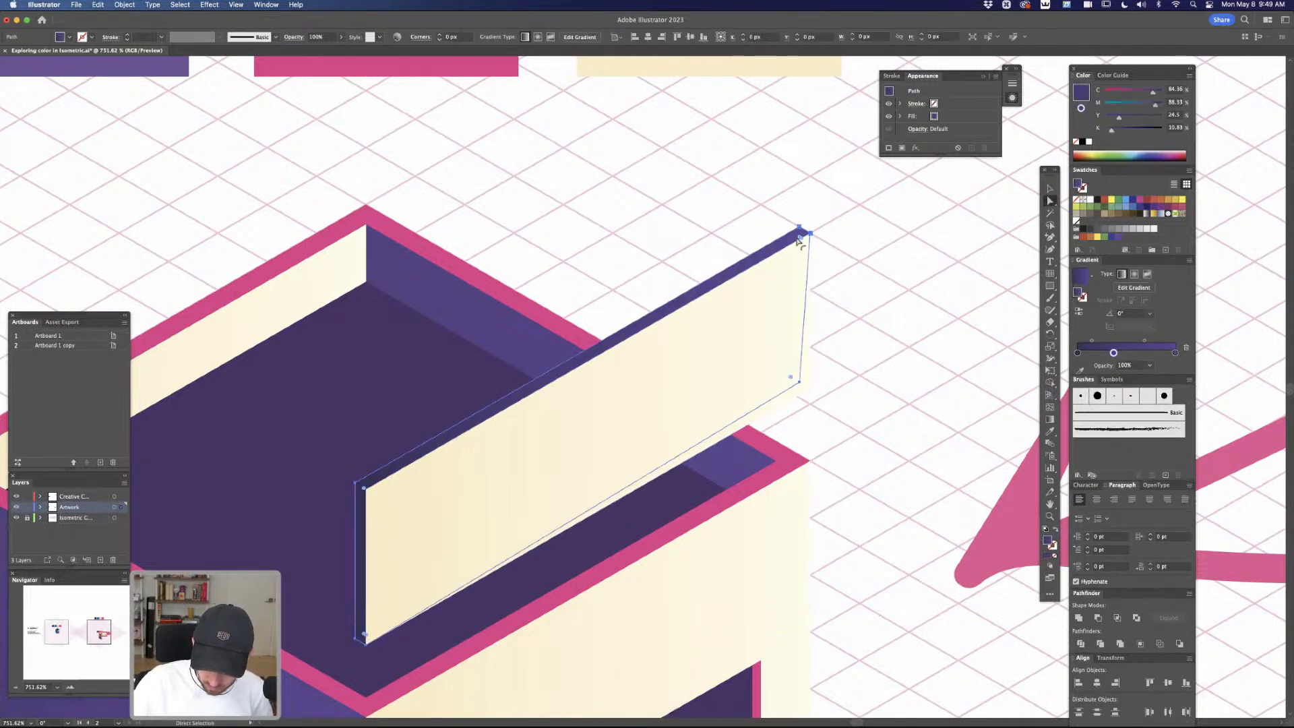
pyautogui.press('super+z')
pyautogui.press('super+z')
pyautogui.press('super+shift+z')
pyautogui.press('super+shift+z')
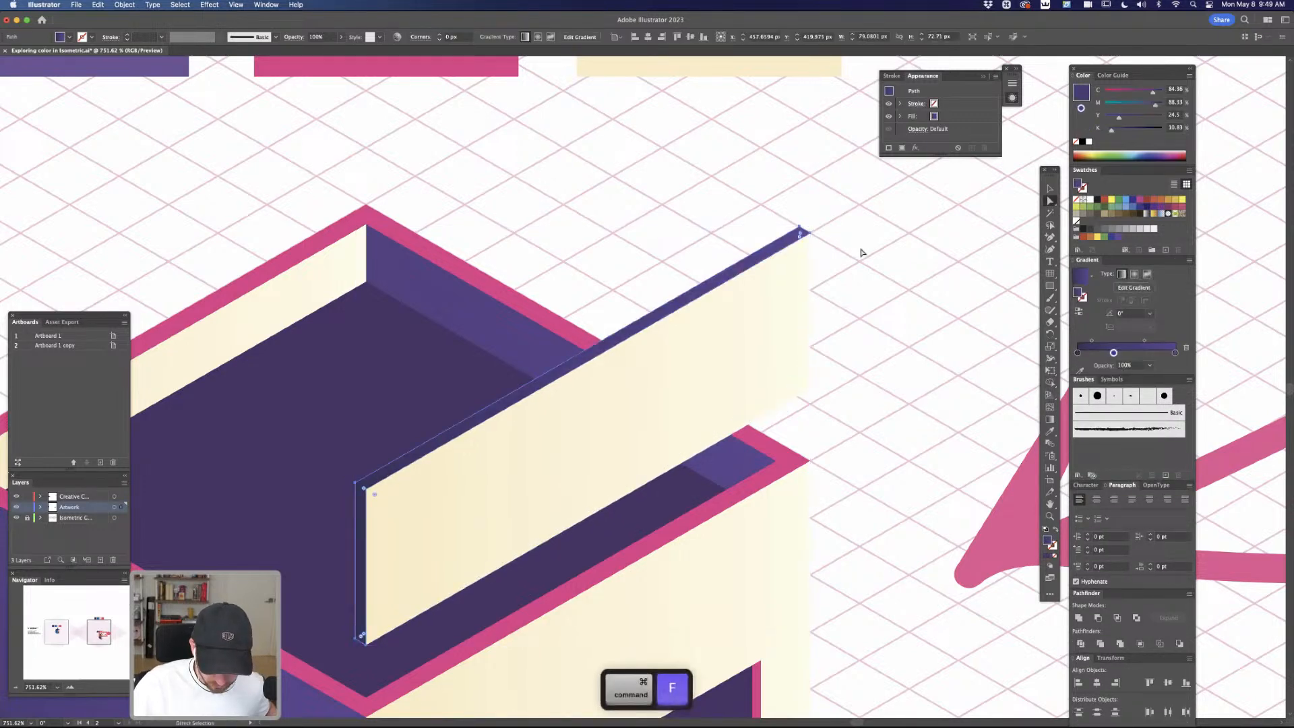
# Reduce the front copy of the purple strip to the panel's narrow vertical side by deleting its far points and joining the path
pyautogui.moveTo(880, 361); pyautogui.dragTo(901, 331)
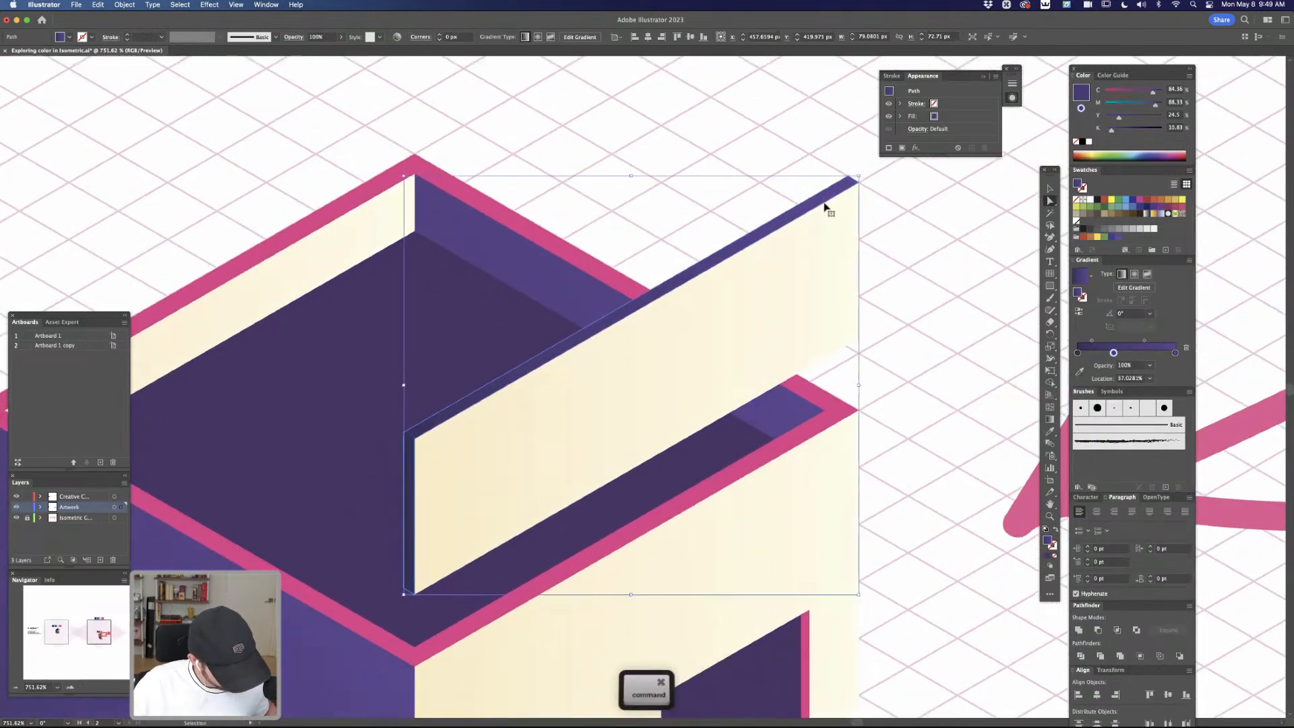
pyautogui.press('BackSpace')
pyautogui.press('BackSpace')
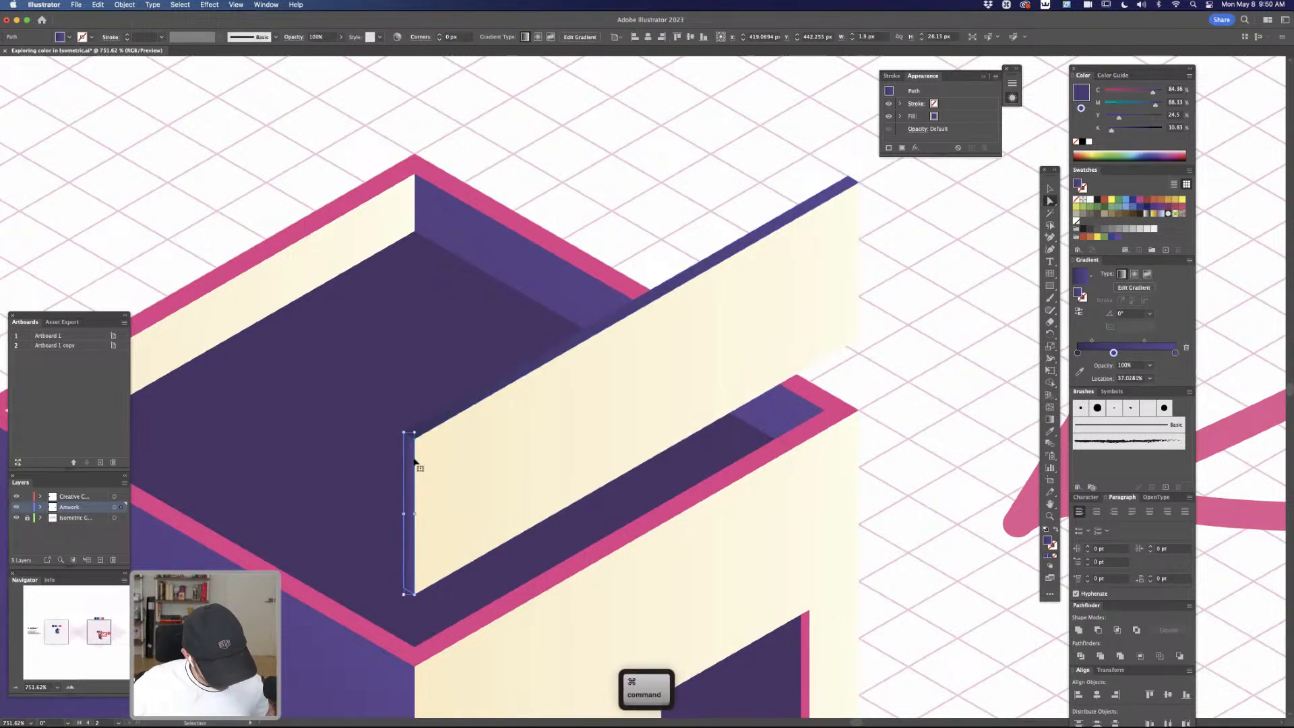
pyautogui.press('super+j')
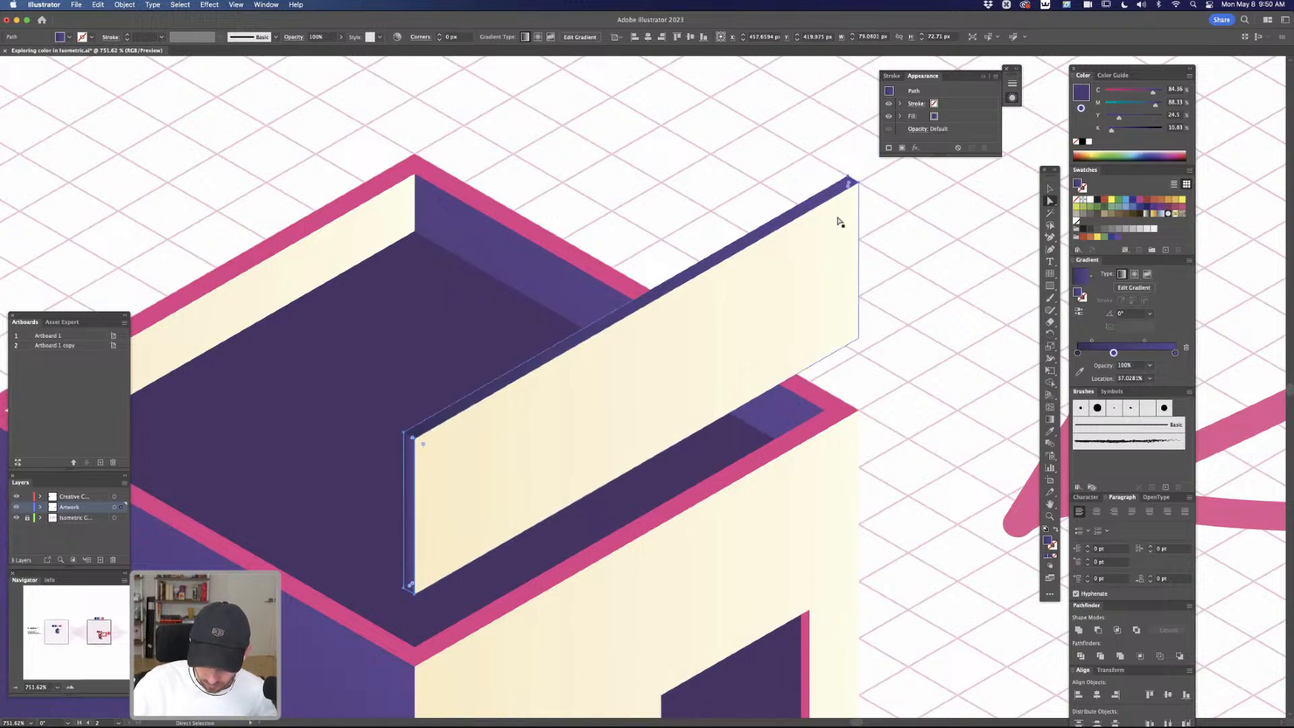
# Colour the panel's top thickness strip with the roof rim's pink and deselect it
pyautogui.press('i')
pyautogui.click(847, 410)
pyautogui.press('a')
pyautogui.click(898, 365)
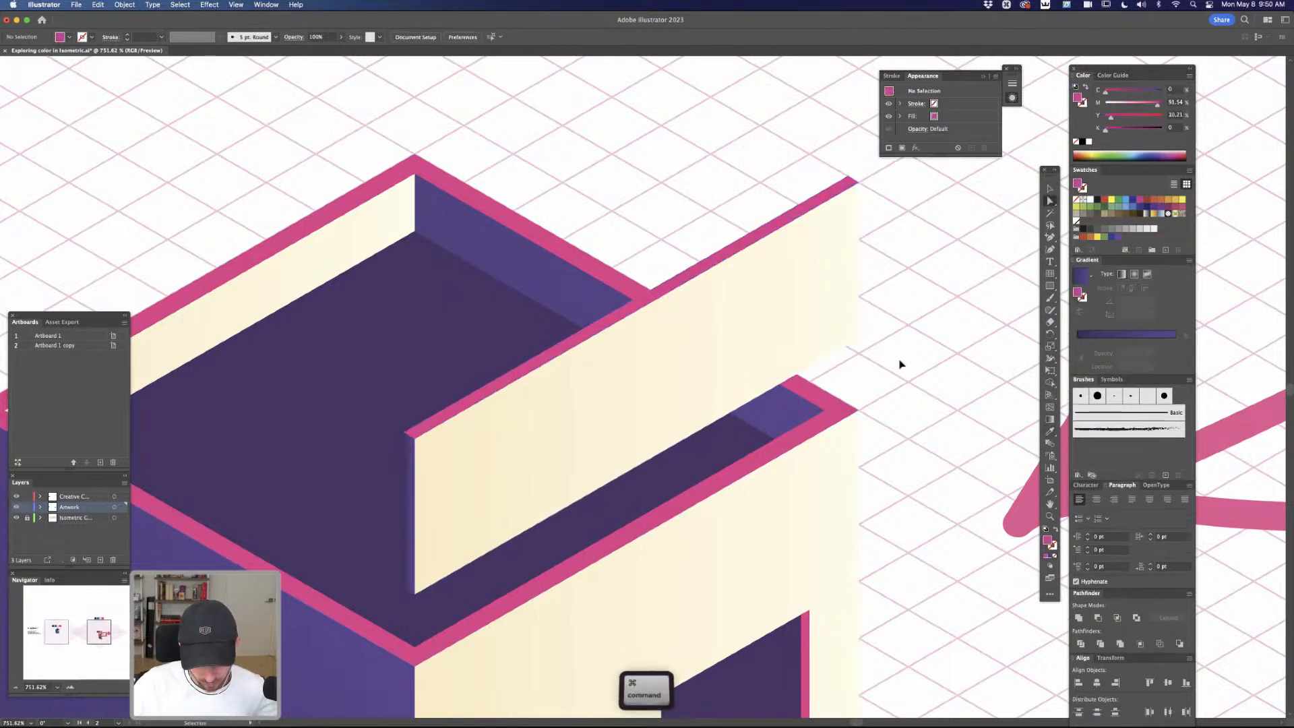
# Duplicate the cream roof panel in place, scale the copy to about 60 × 56 pt, and move it down to the roof's front rim
pyautogui.press('super+minus')
pyautogui.press('super+minus')
pyautogui.press('super+minus')
pyautogui.press('super+minus')
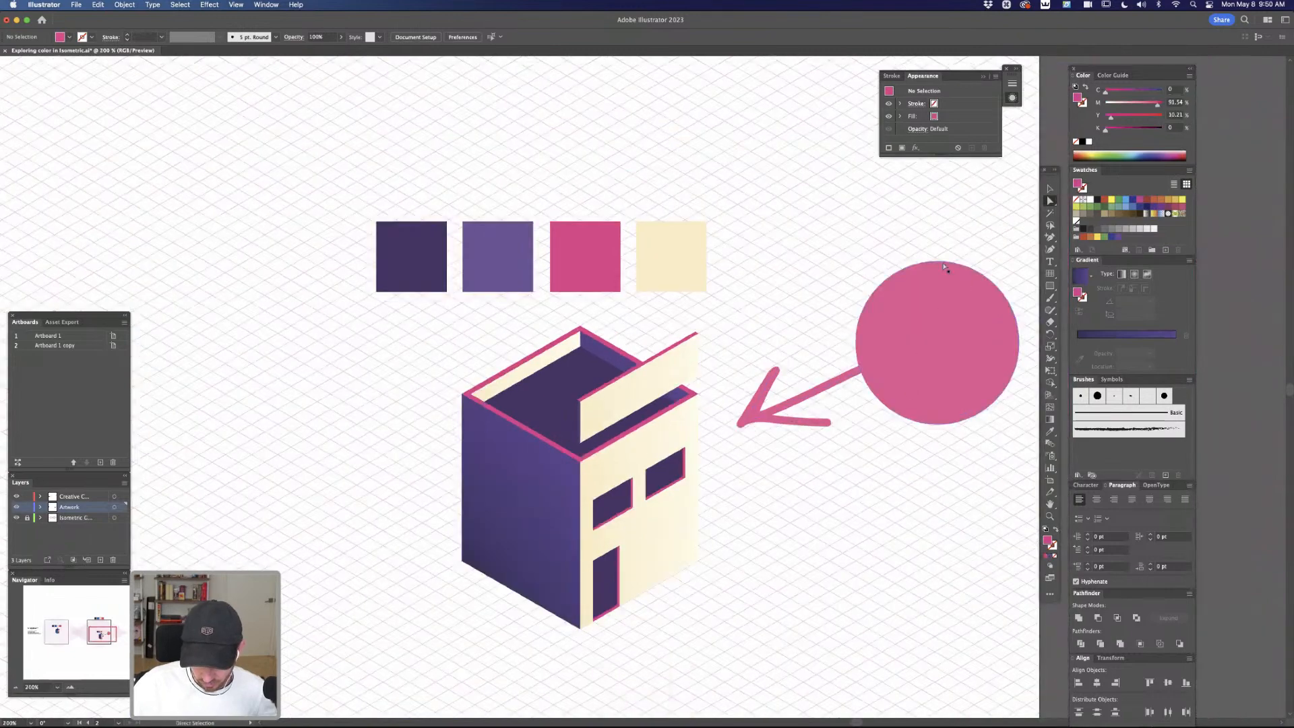
pyautogui.press('space')
pyautogui.moveTo(781, 588); pyautogui.dragTo(800, 517)
pyautogui.press('super+plus')
pyautogui.press('super+plus')
pyautogui.press('super+plus')
pyautogui.press('space')
pyautogui.moveTo(855, 448); pyautogui.dragTo(817, 545)
pyautogui.click(732, 204)
pyautogui.press('super+c')
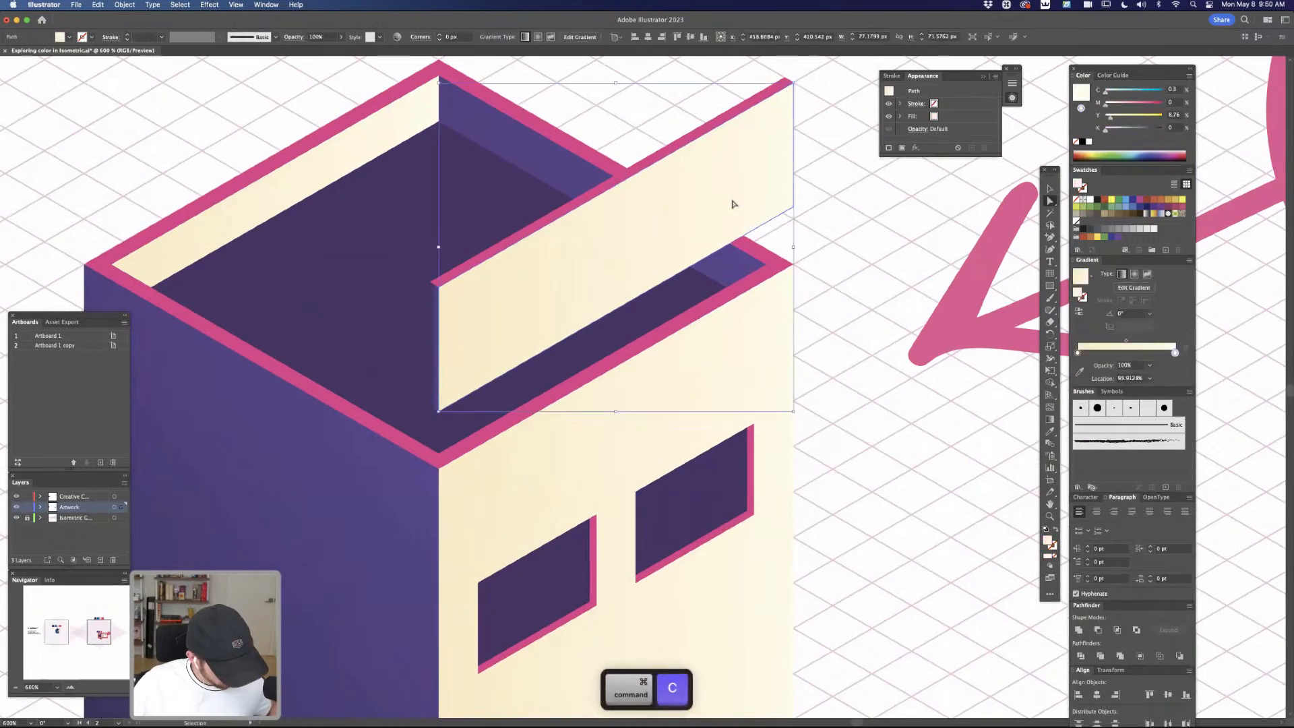
pyautogui.press('v')
pyautogui.moveTo(794, 82); pyautogui.dragTo(756, 164)
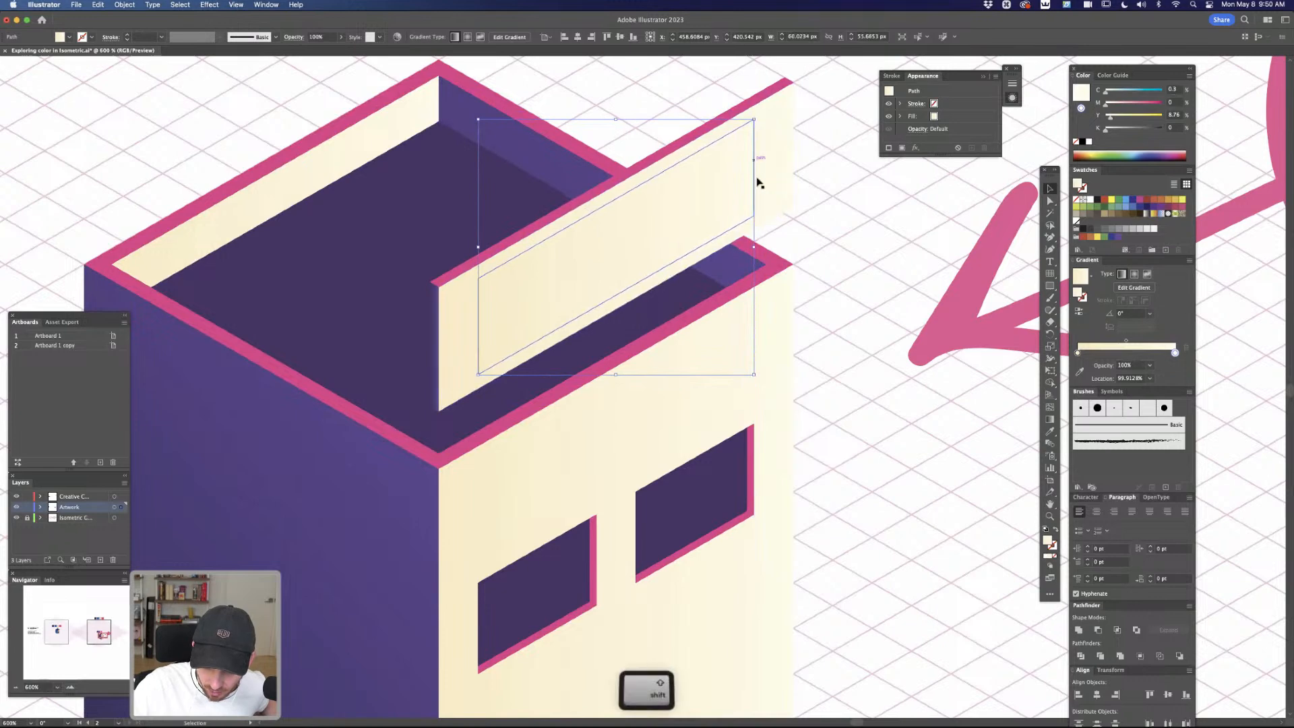
pyautogui.moveTo(746, 222); pyautogui.dragTo(749, 284)
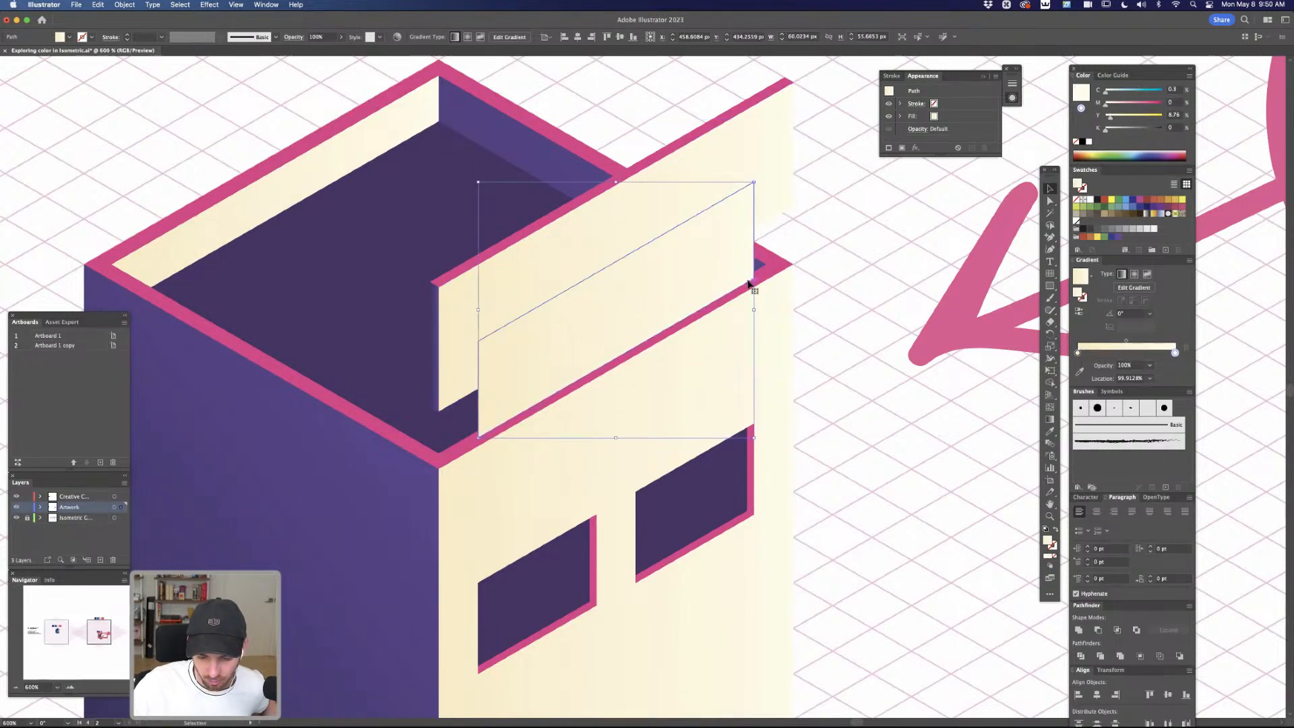
# Turn the smaller panel into an open 1 pt stroked frame without a bottom edge and give the stroke round caps
pyautogui.press('=')
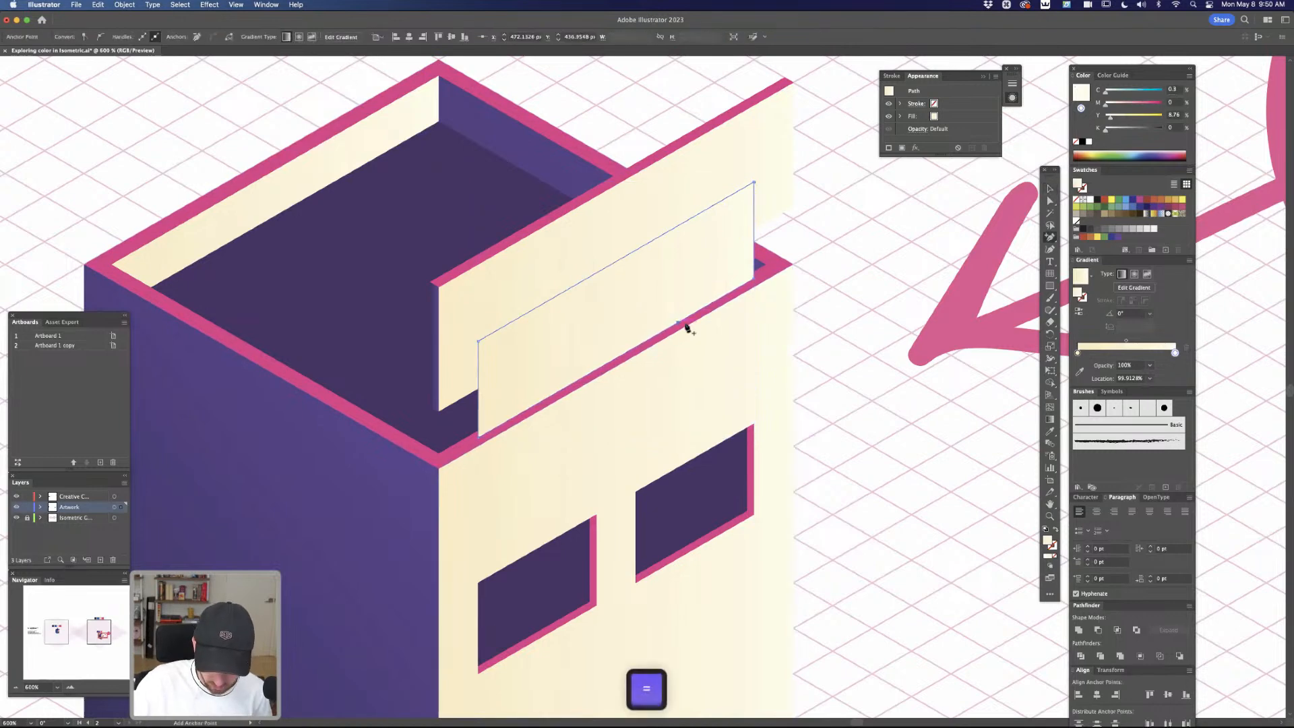
pyautogui.press('super+z')
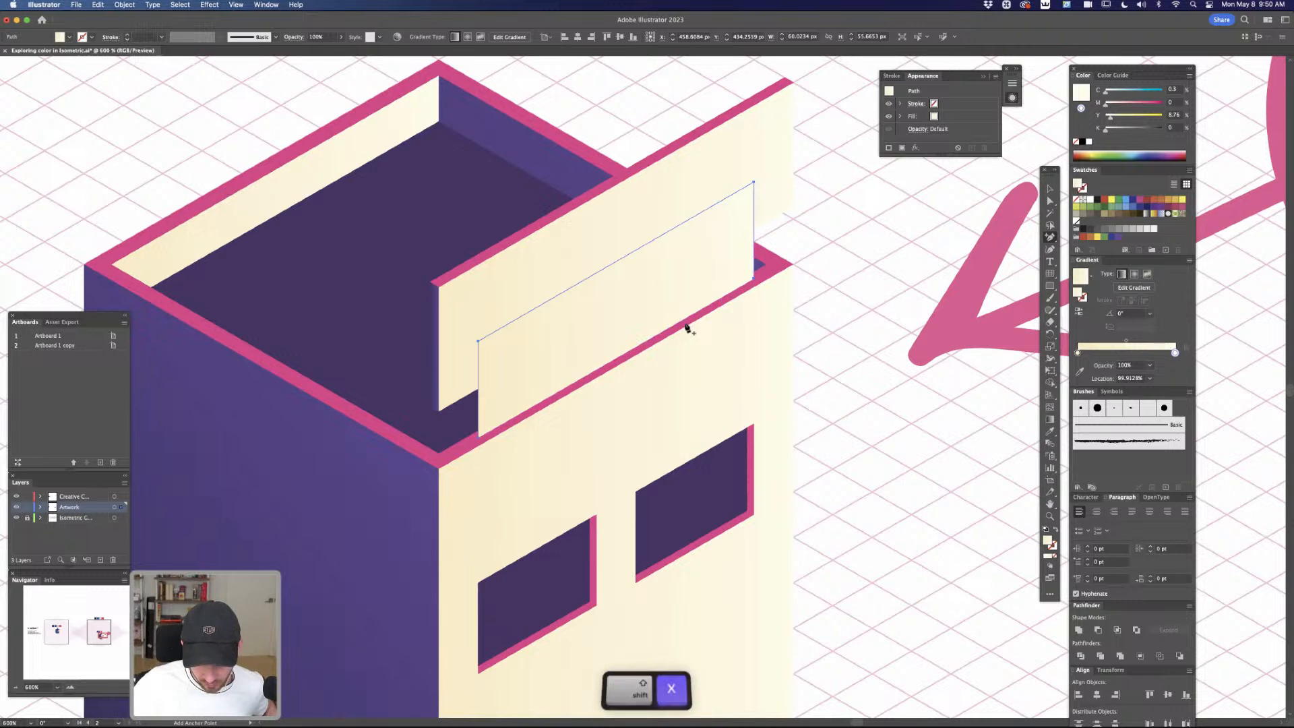
pyautogui.hotkey('shift', 'x')
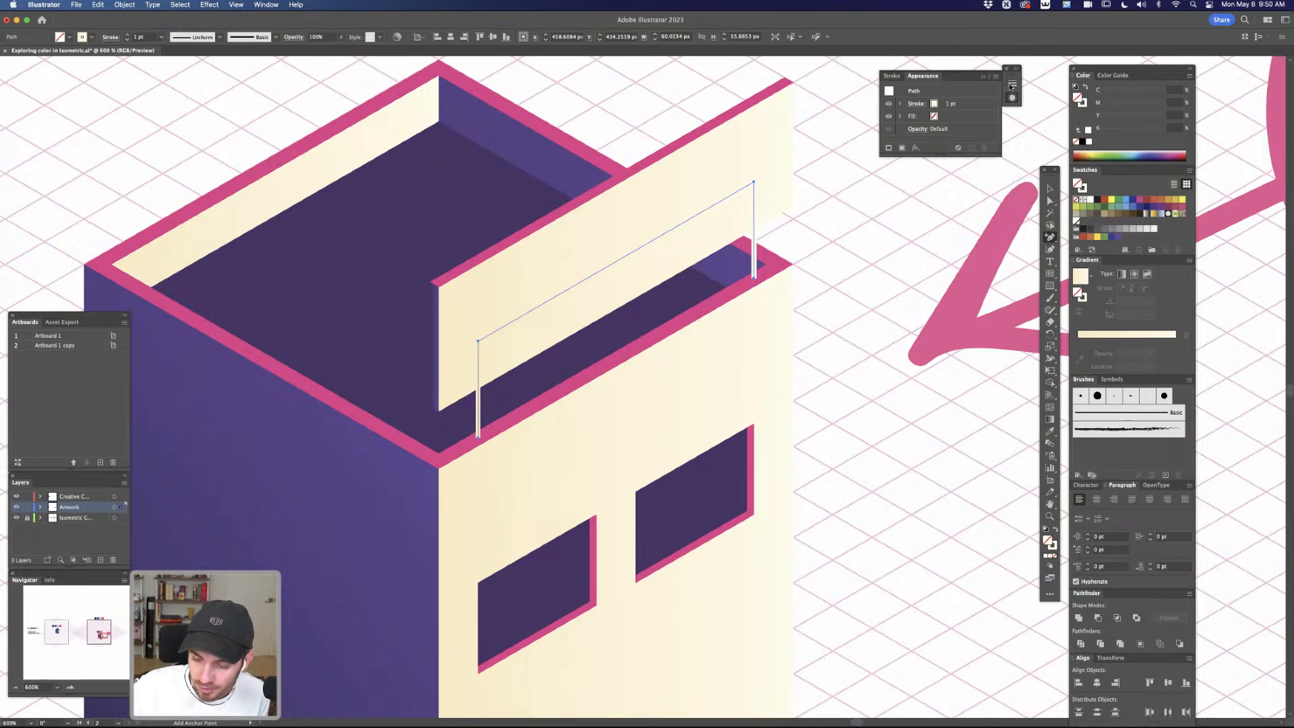
pyautogui.click(1012, 84)
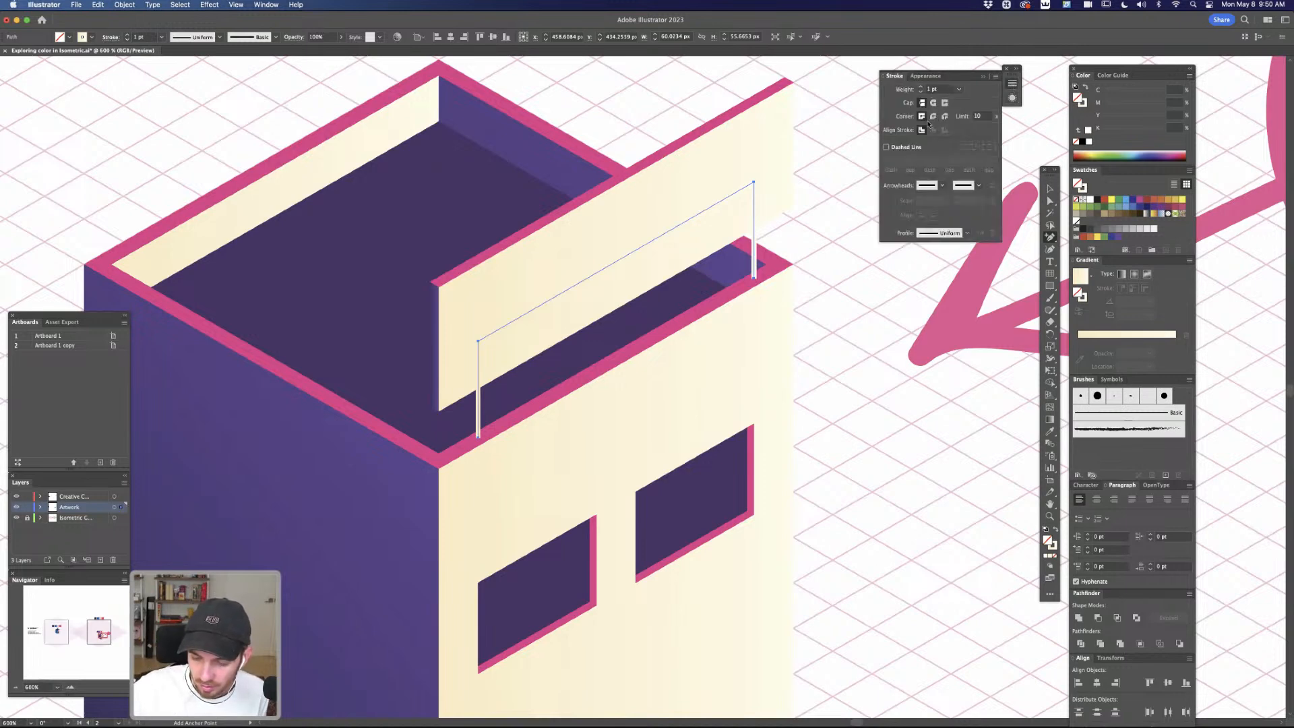
pyautogui.click(933, 103)
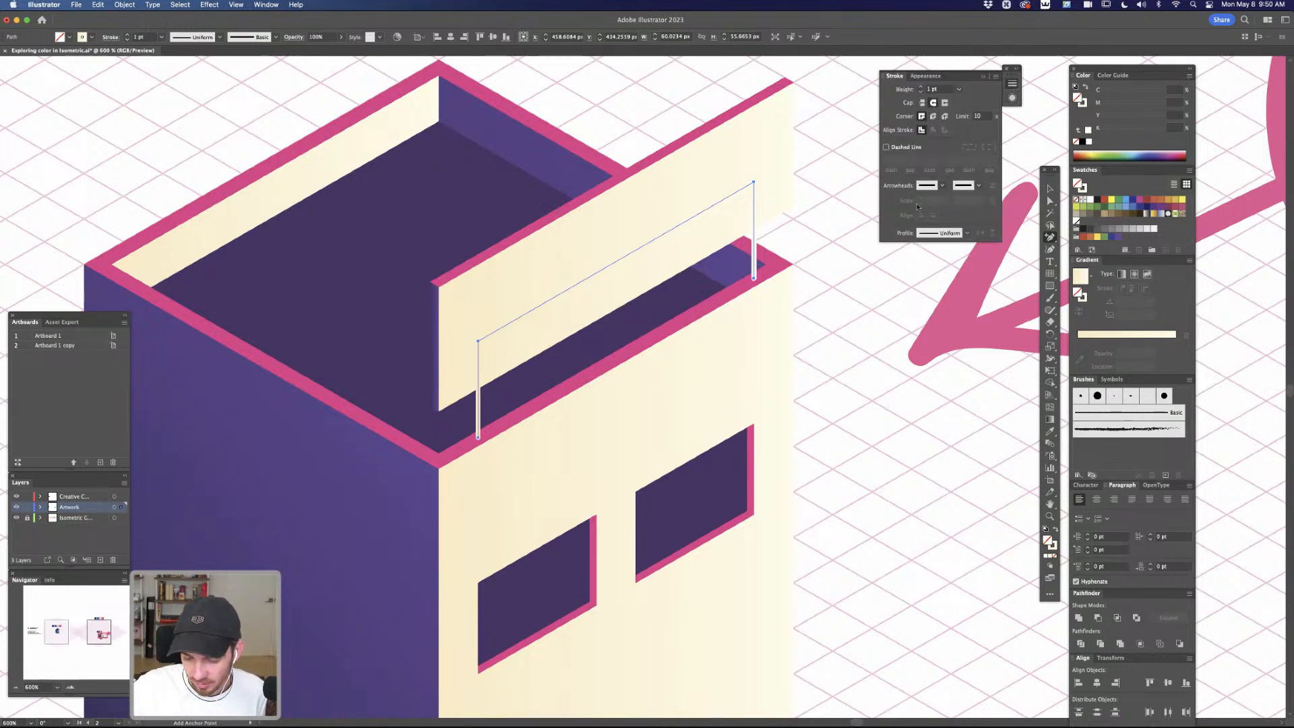
# Nudge the open support frame up slightly on the roof's front rim and set its stroke weight to 2 pt
pyautogui.press('v')
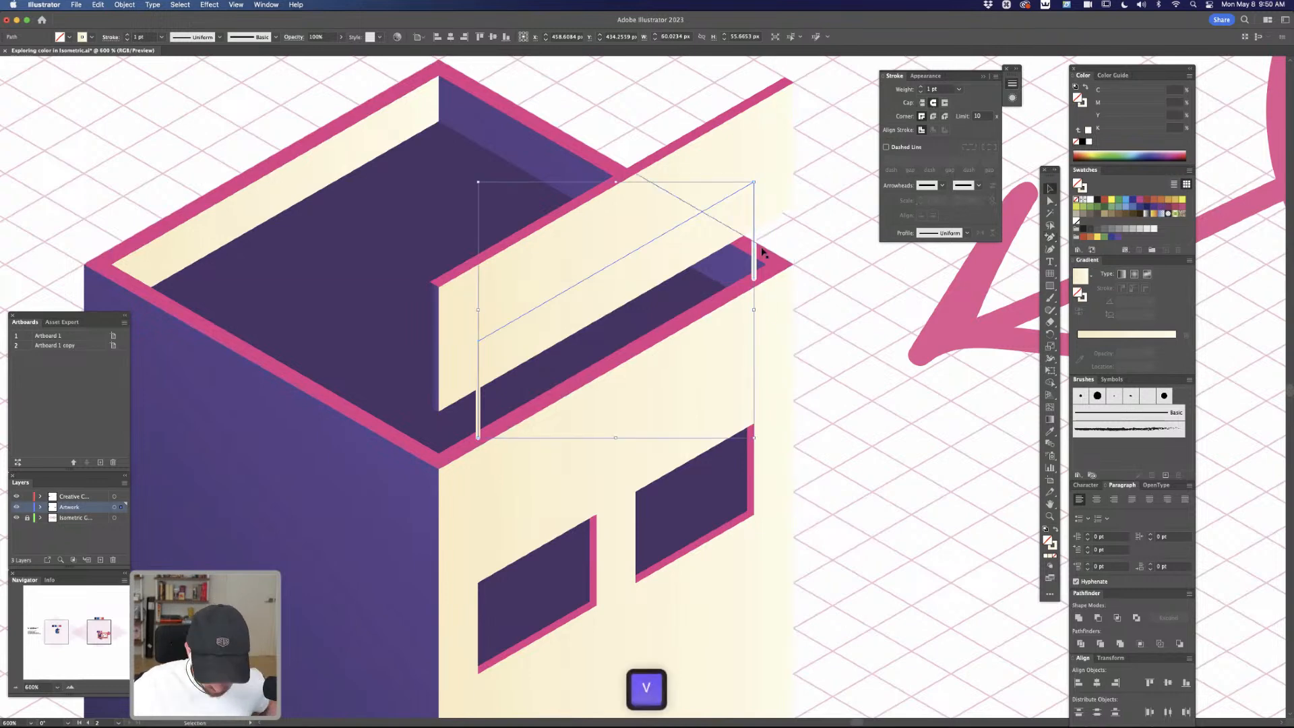
pyautogui.moveTo(754, 249); pyautogui.dragTo(755, 248)
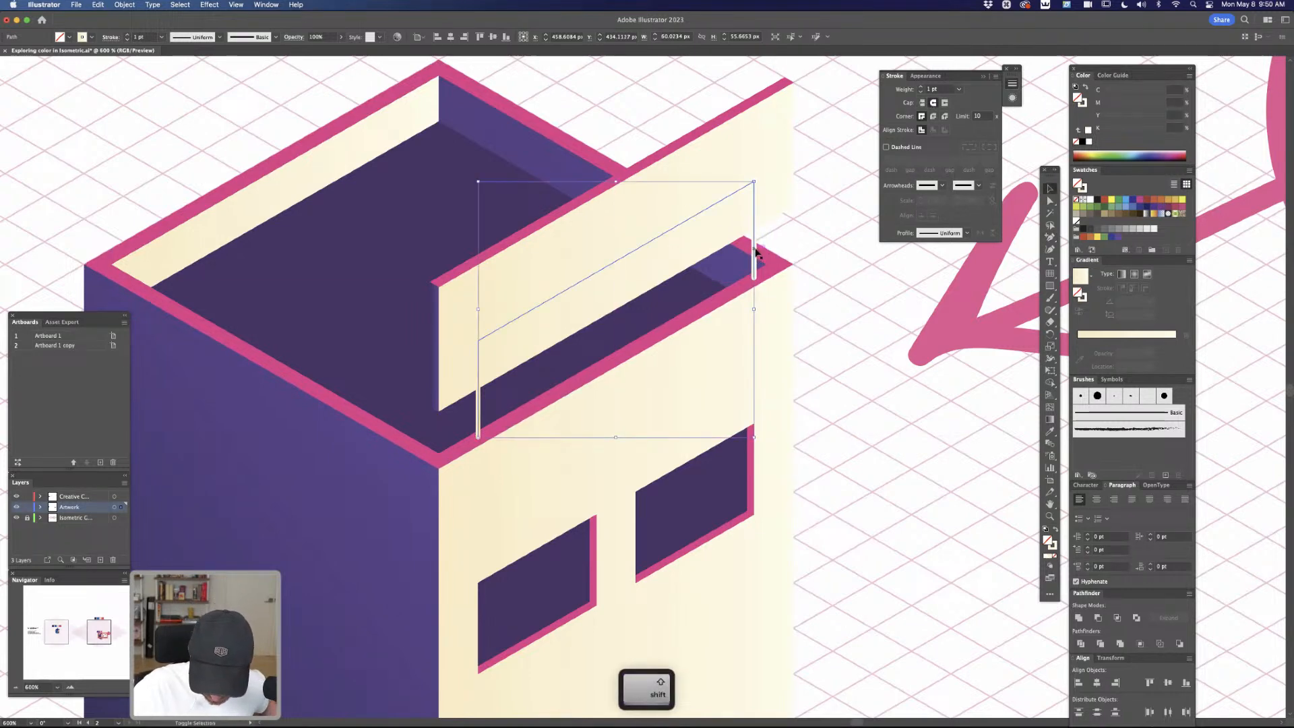
pyautogui.click(920, 87)
pyautogui.click(920, 87)
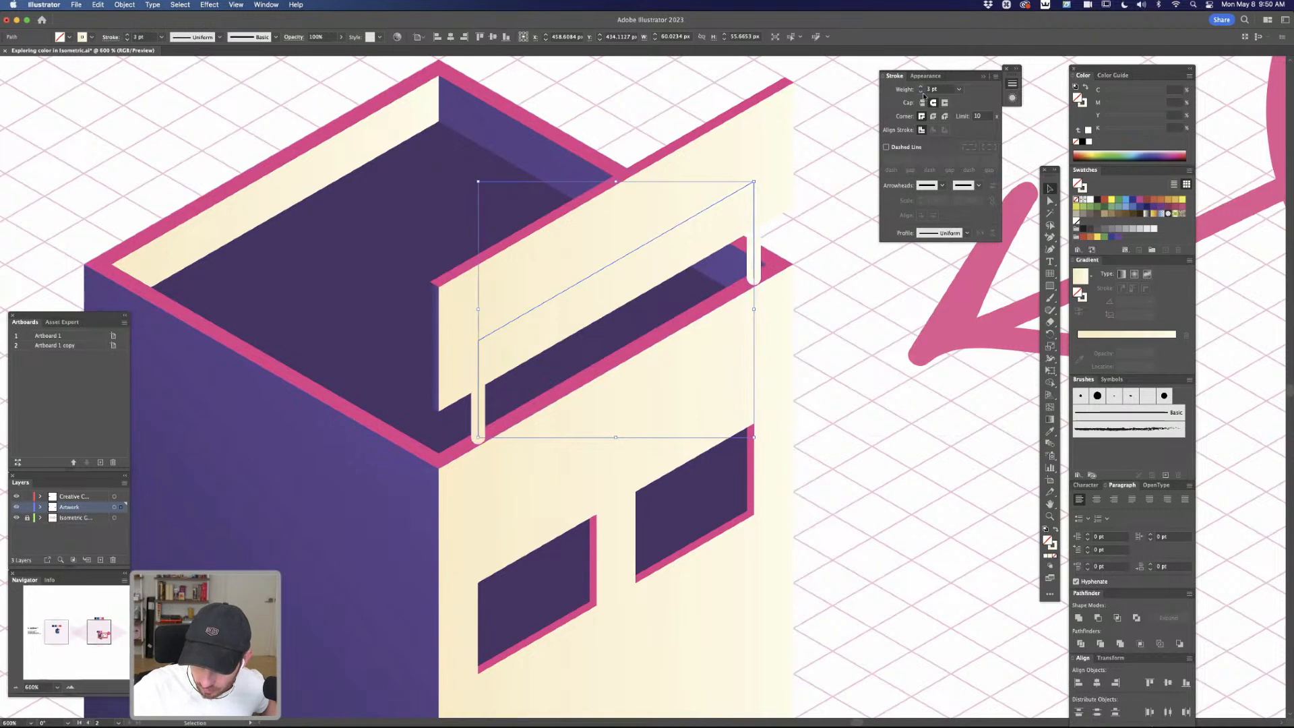
pyautogui.click(921, 93)
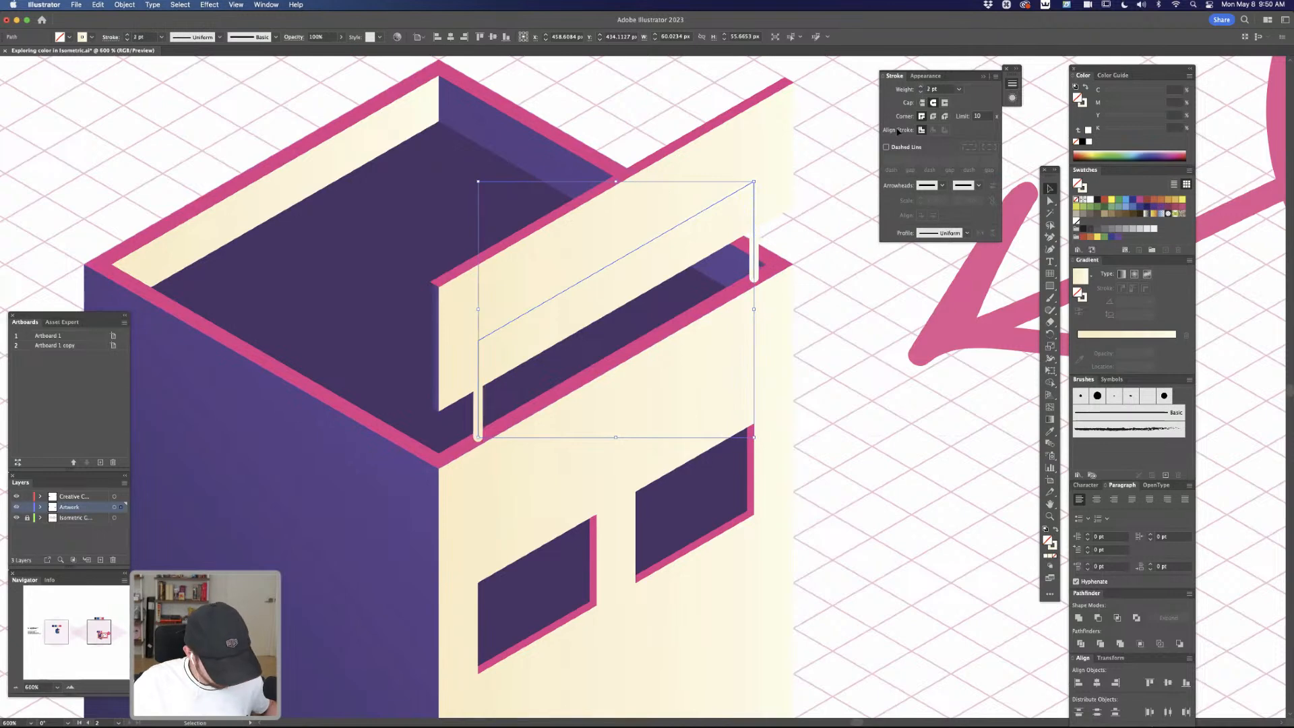
# Bring the cream roof sign panel to the front of the stacking order, above the support frame, and deselect it
pyautogui.click(774, 167)
pyautogui.press('super+shift+bracketright')
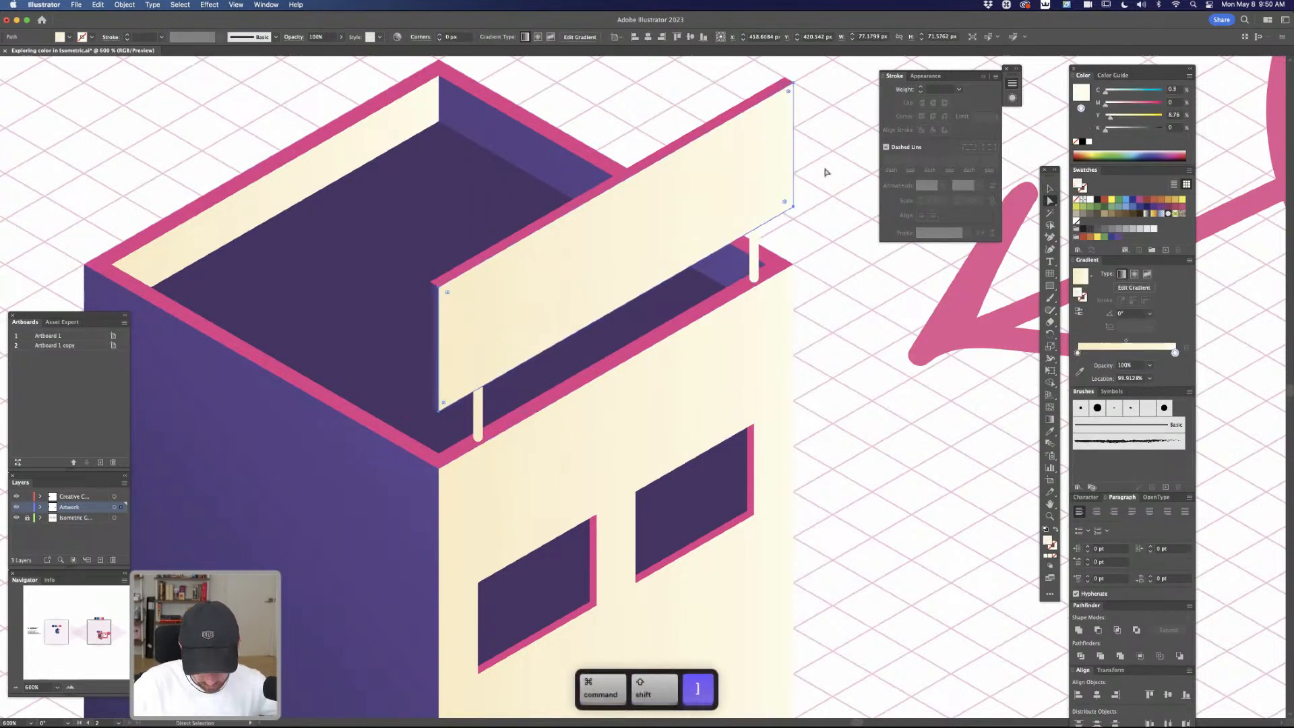
pyautogui.click(826, 172)
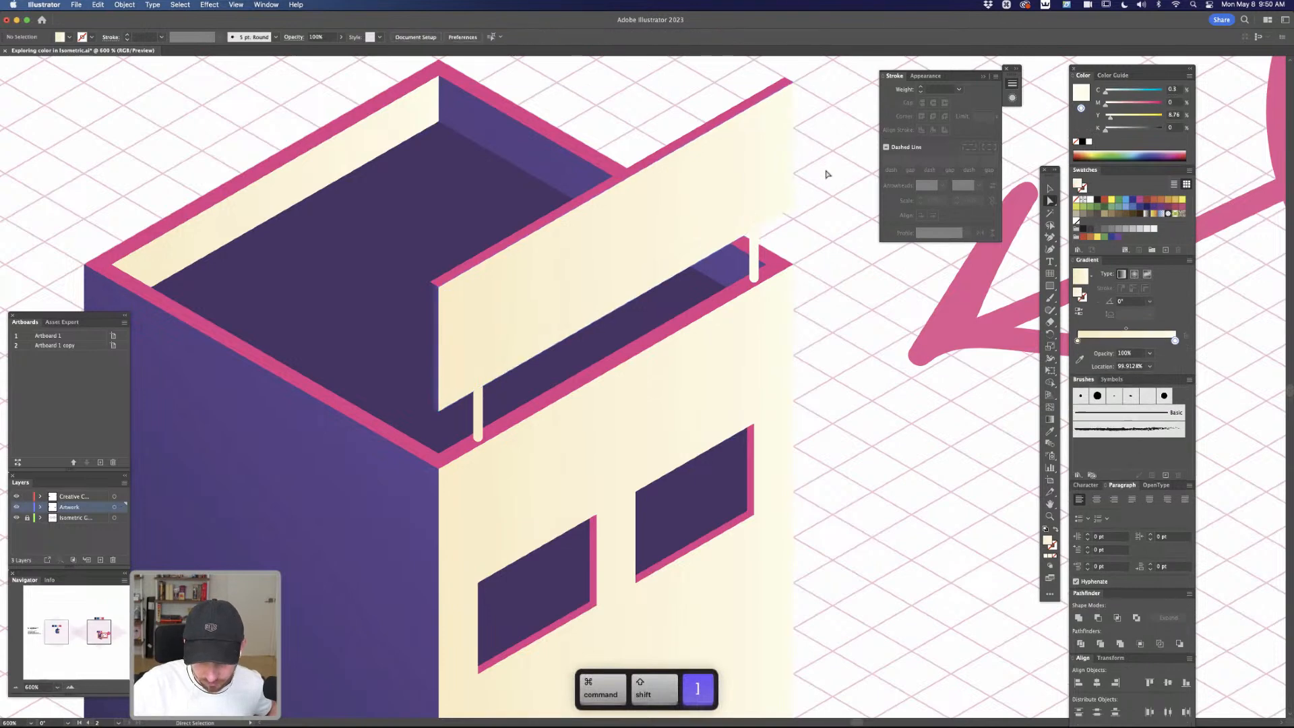
# Select the sign's support frame and activate the Eyedropper to sample a colour for it
pyautogui.click(755, 254)
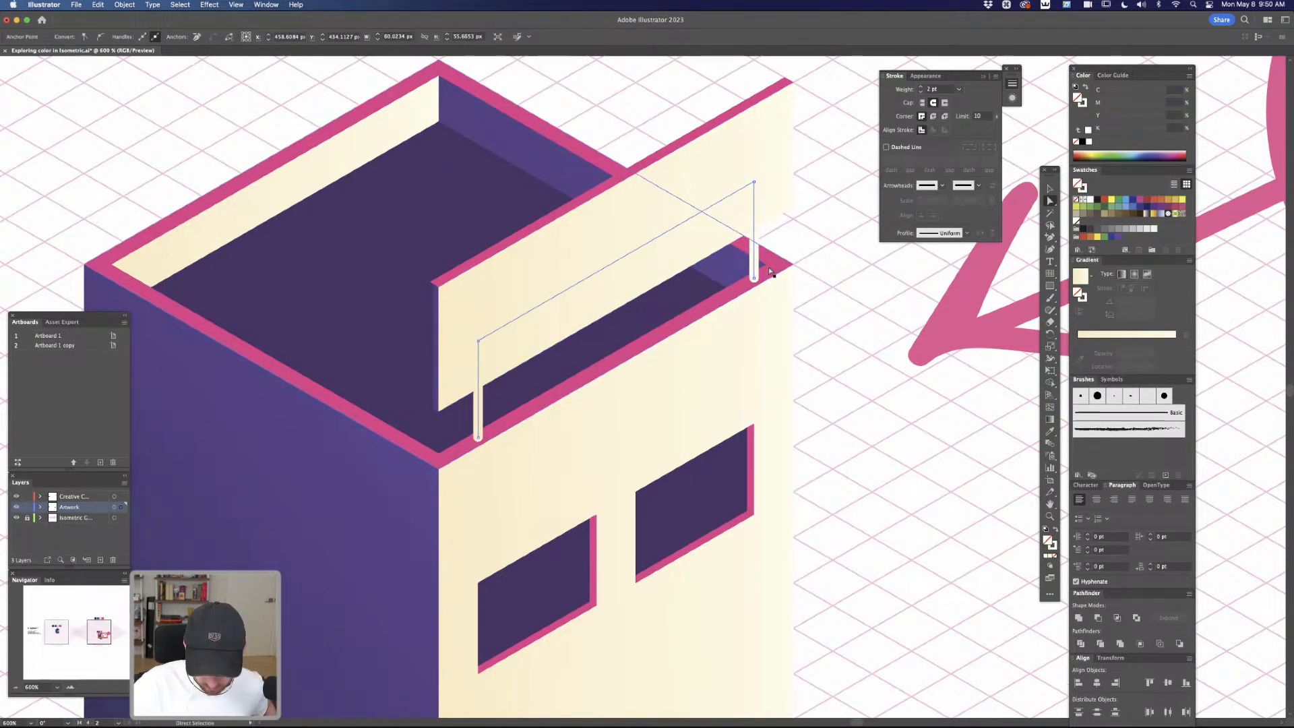
pyautogui.press('i')
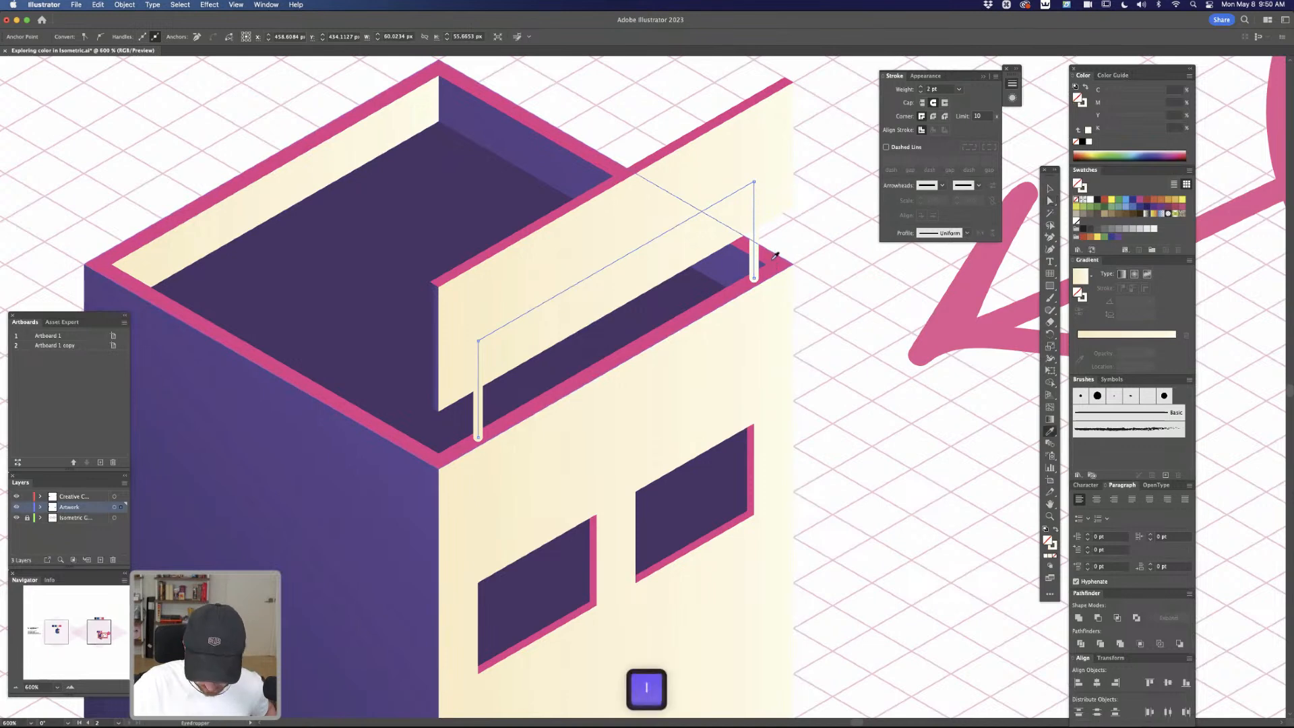
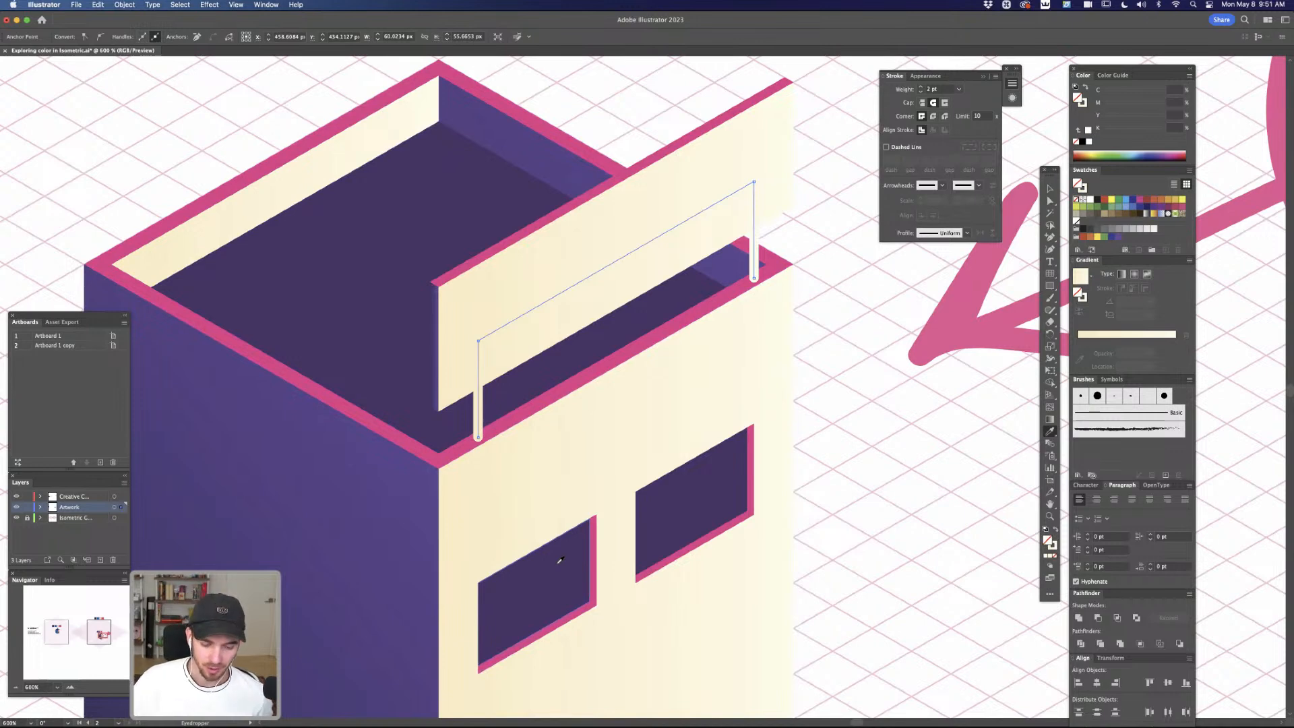
# Try sampling the windows' dark purple onto the sign's support frame, then deselect the frame
pyautogui.click(728, 474)
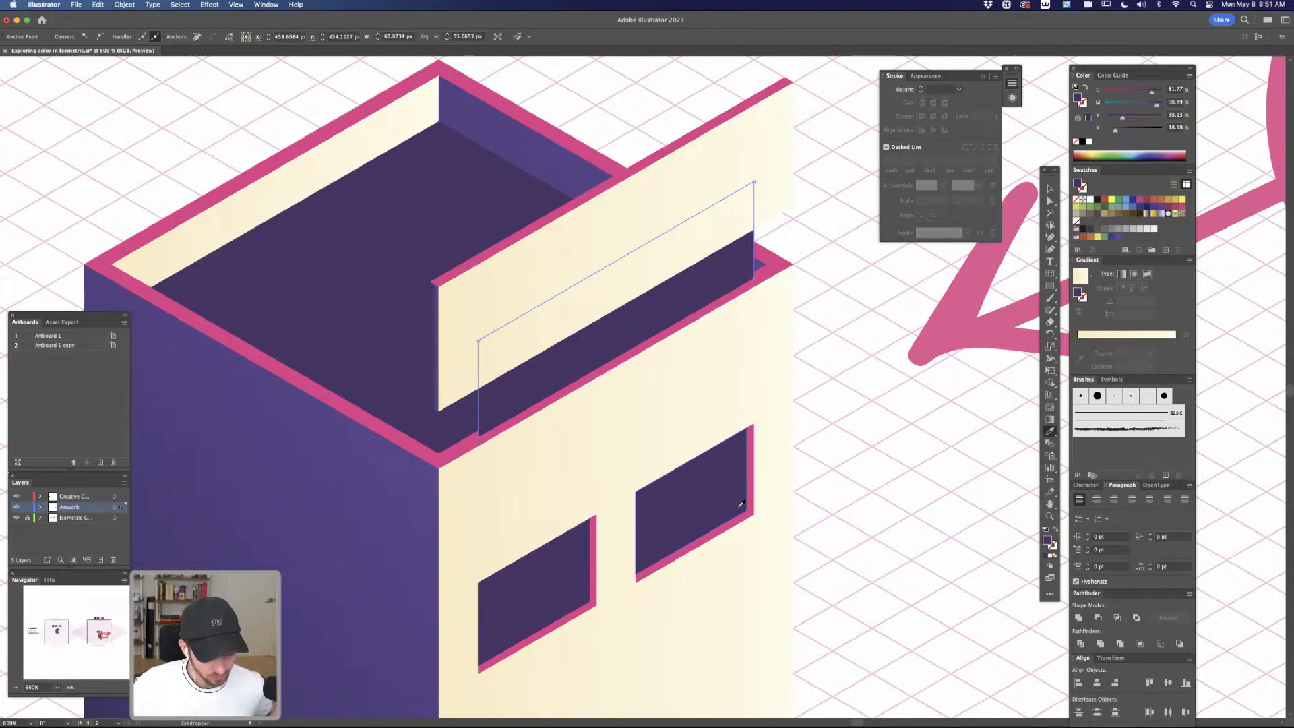
pyautogui.click(741, 502)
pyautogui.press('a')
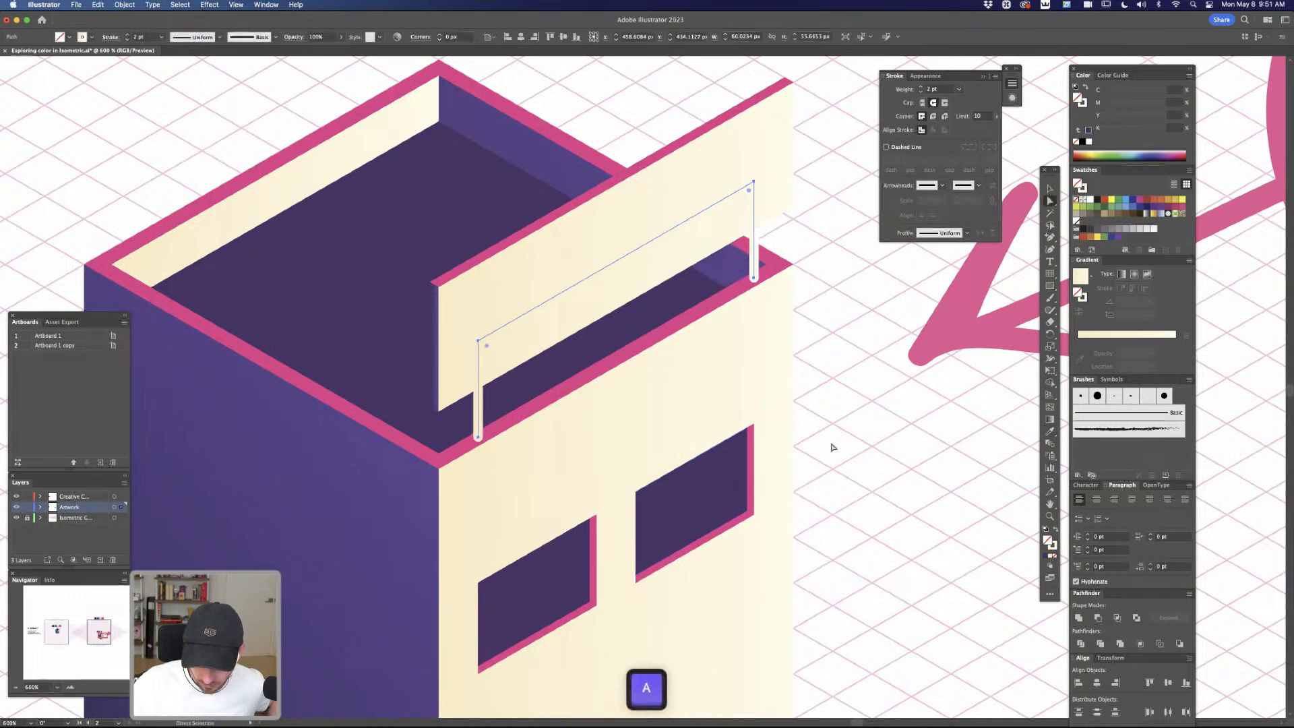
pyautogui.press('v')
pyautogui.click(833, 447)
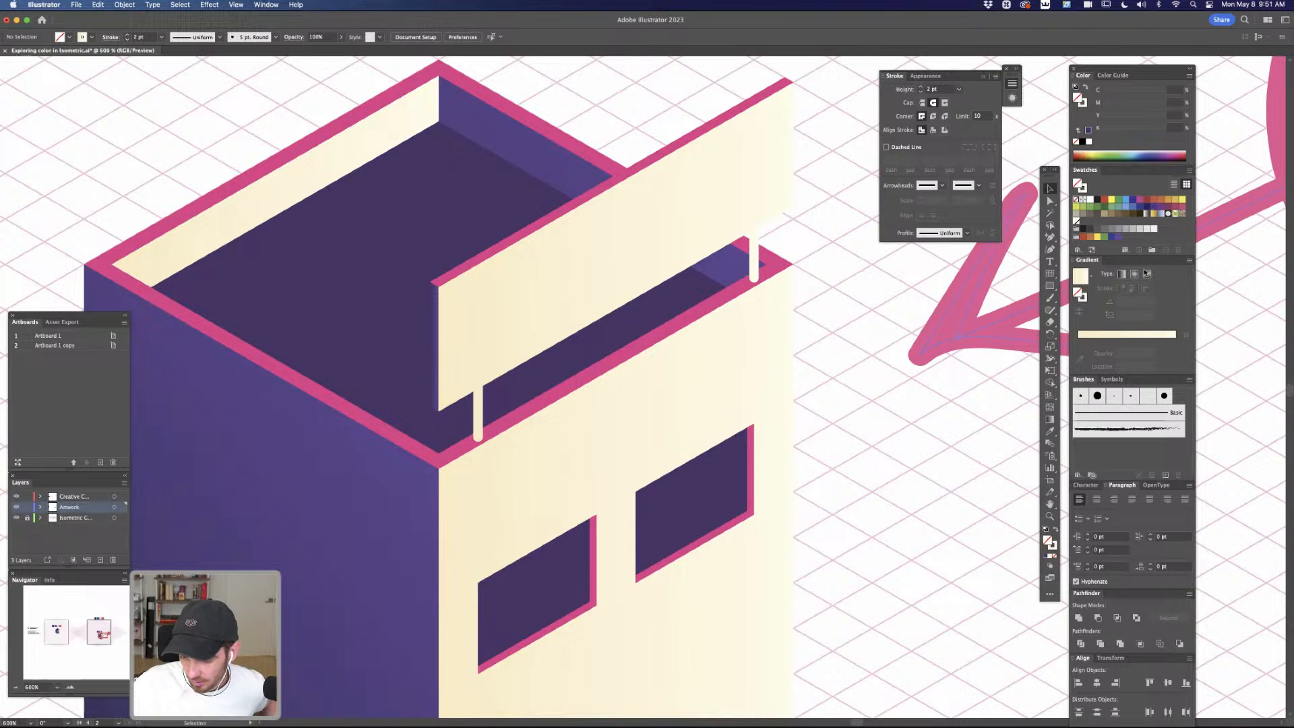
# Make the swatch list taller and delete every swatch from white through the last colour group swatch
pyautogui.moveTo(1144, 254); pyautogui.dragTo(1144, 286)
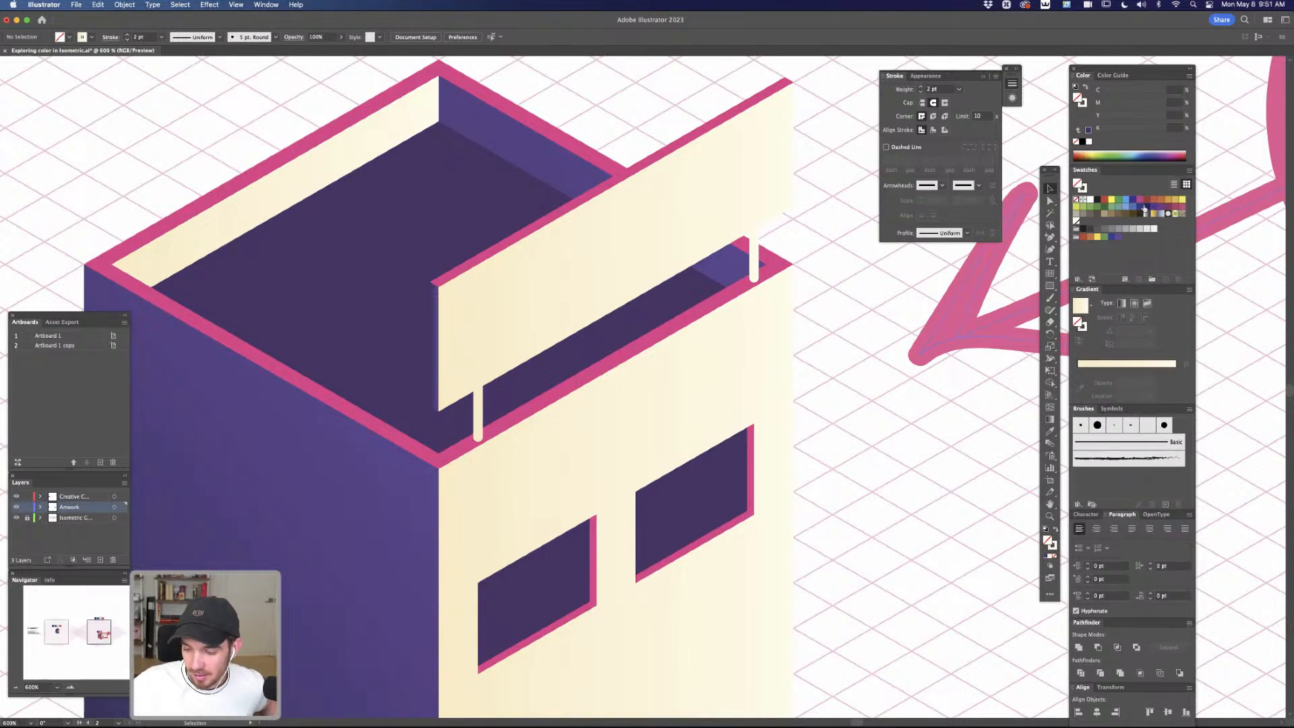
pyautogui.click(1089, 200)
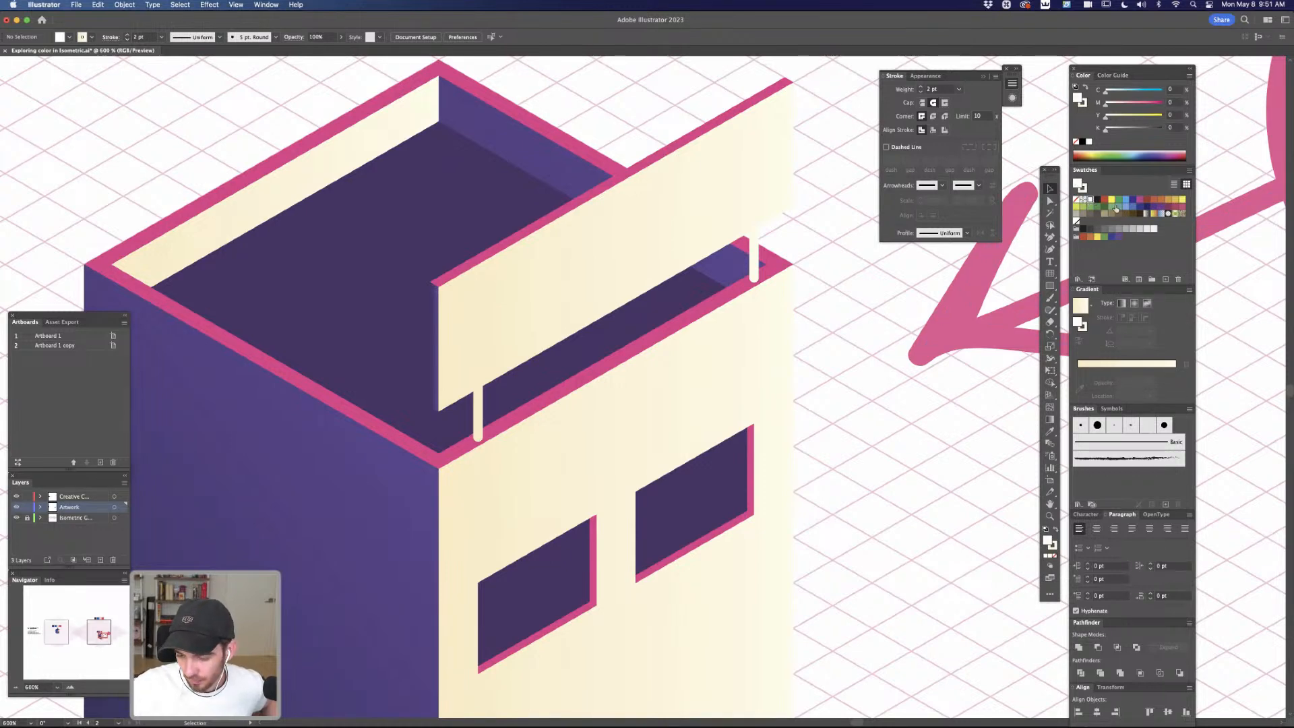
pyautogui.press('shift')
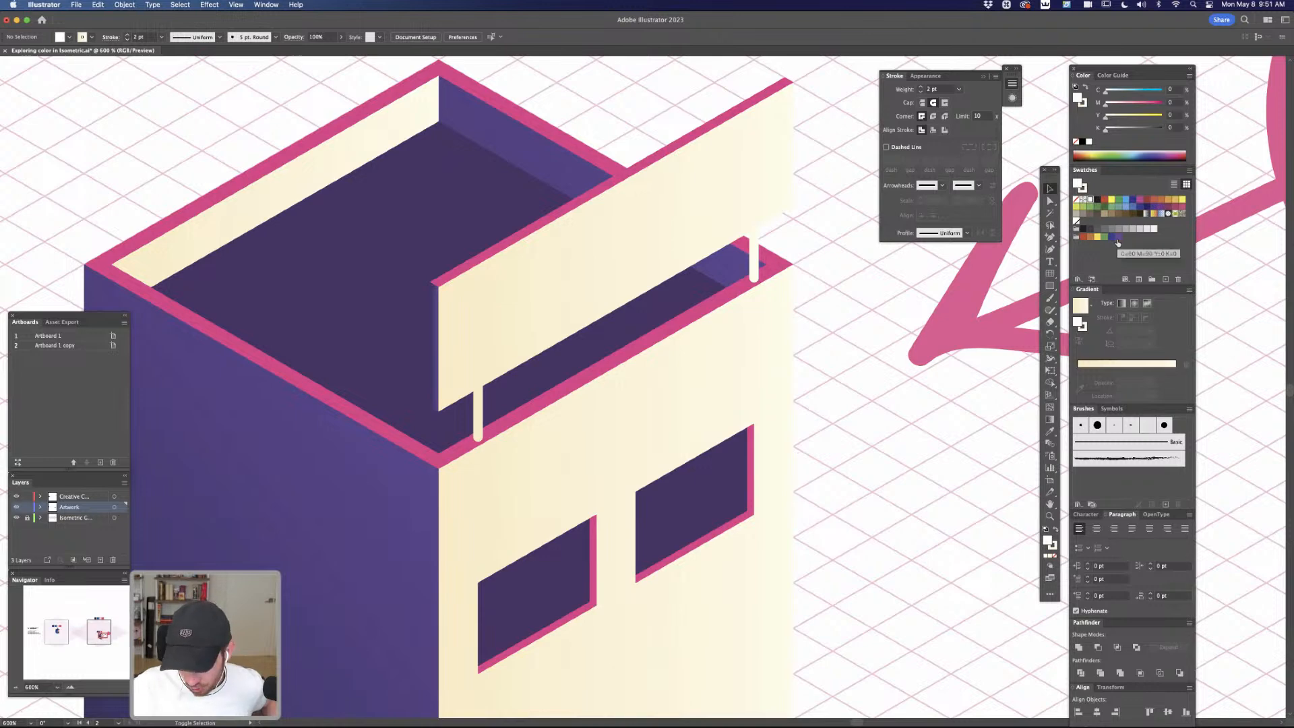
pyautogui.keyDown('shift'); pyautogui.click(1117, 237); pyautogui.keyUp('shift')
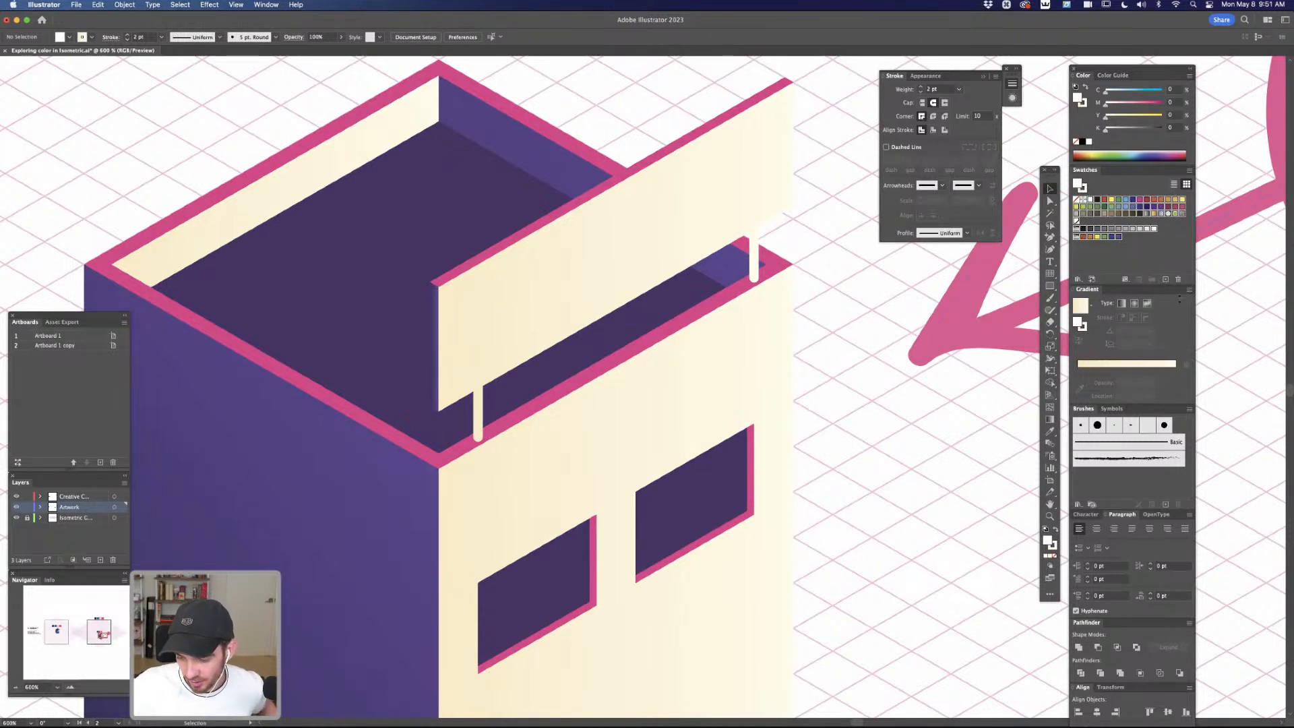
pyautogui.click(1177, 278)
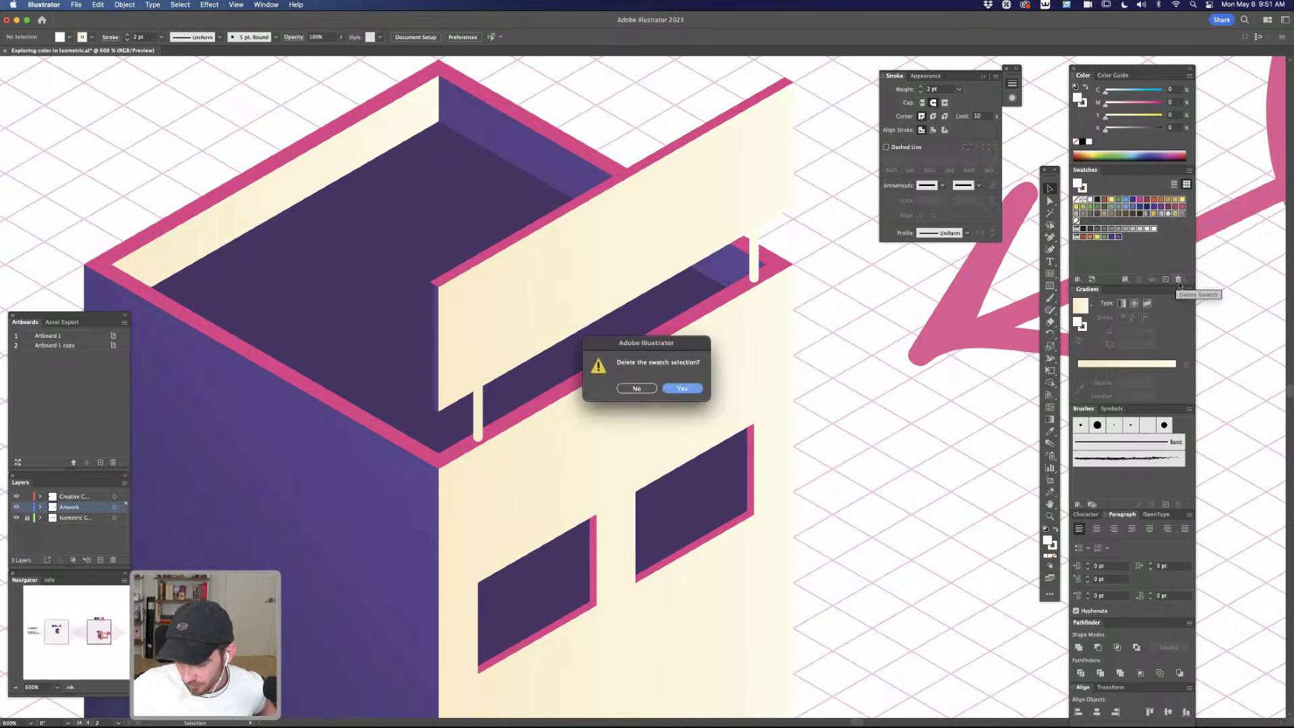
pyautogui.click(682, 389)
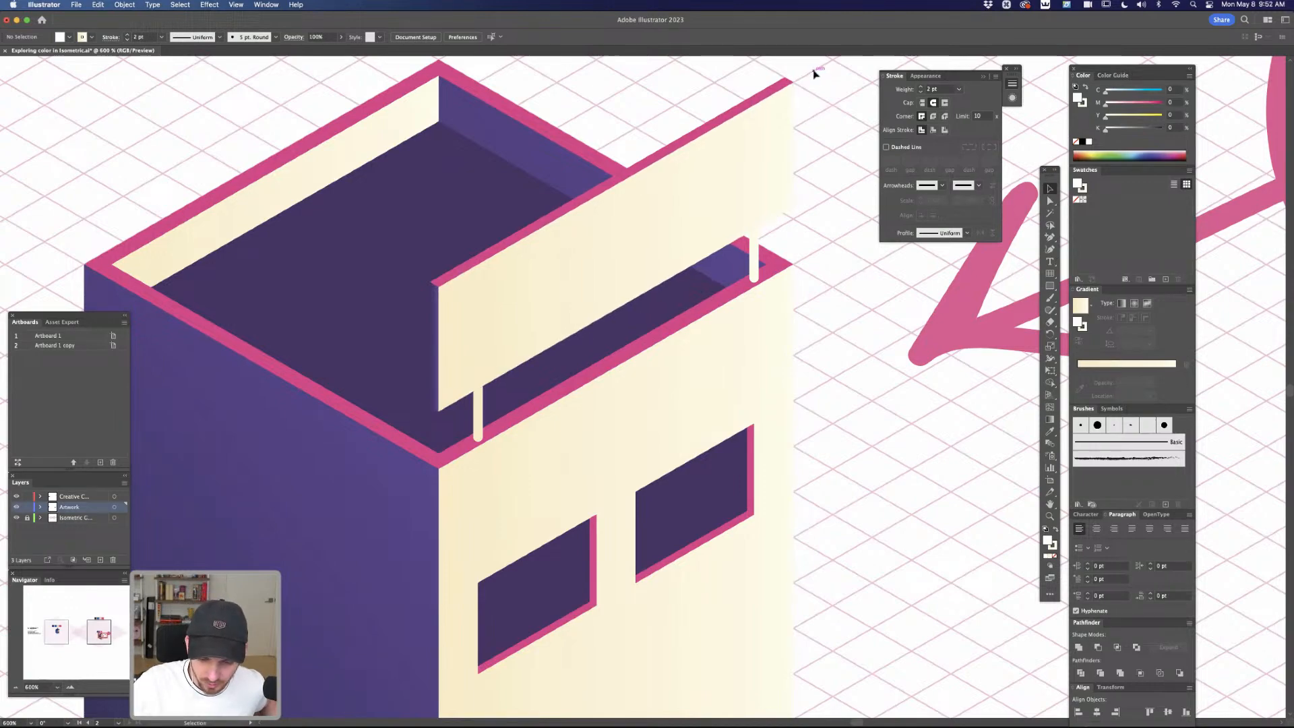
# Select the four palette squares above the building: dark purple, light purple, pink and cream
pyautogui.press('super+minus')
pyautogui.press('super+minus')
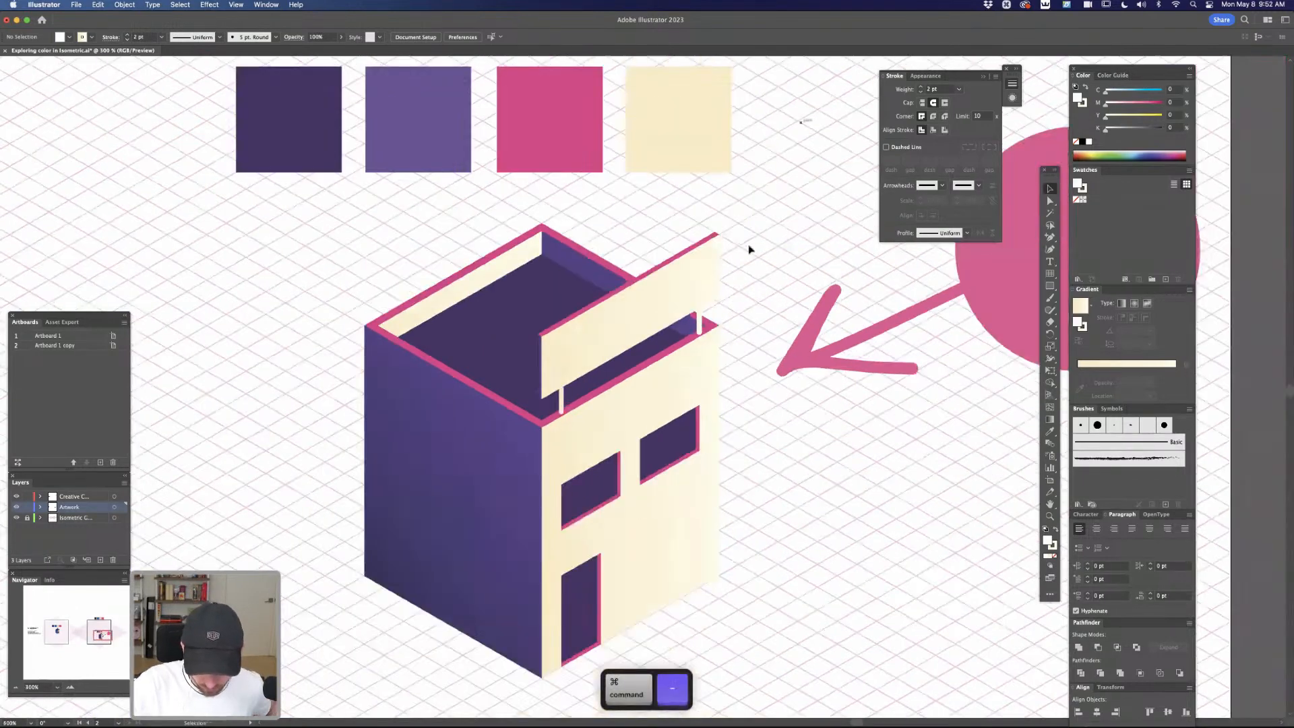
pyautogui.moveTo(490, 601); pyautogui.dragTo(435, 640)
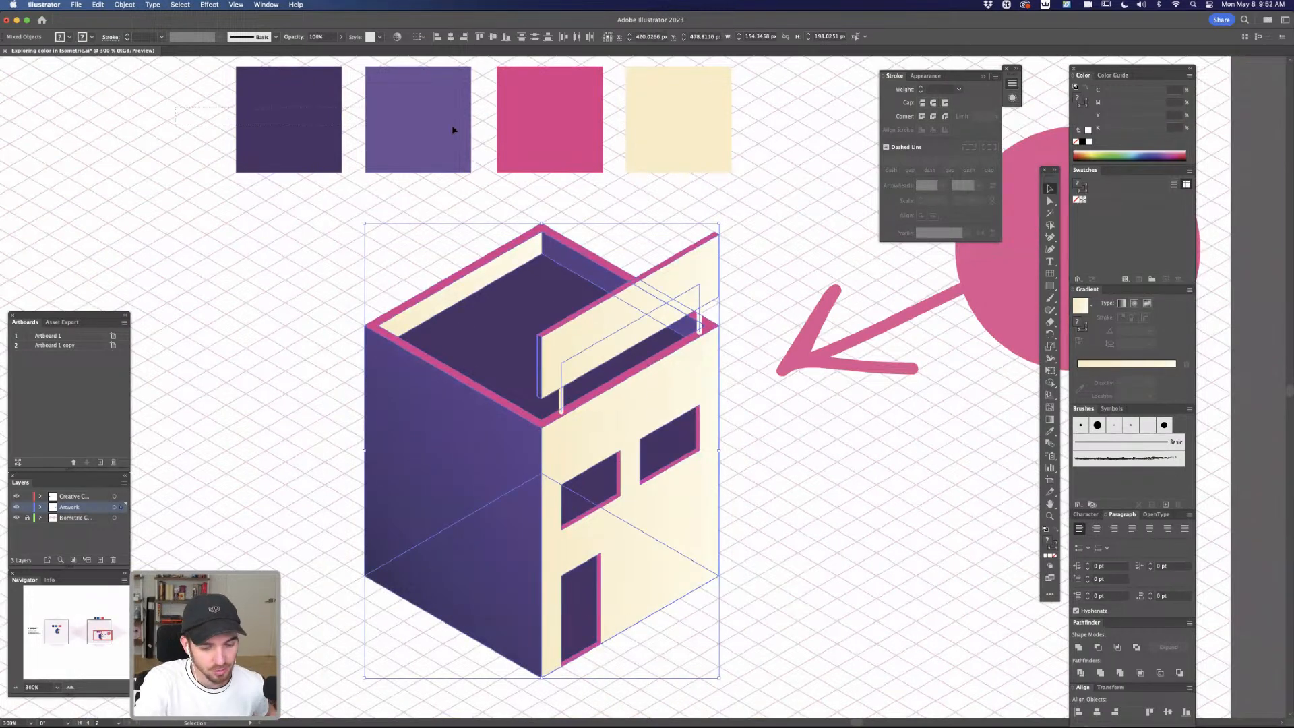
pyautogui.moveTo(775, 140); pyautogui.dragTo(739, 153)
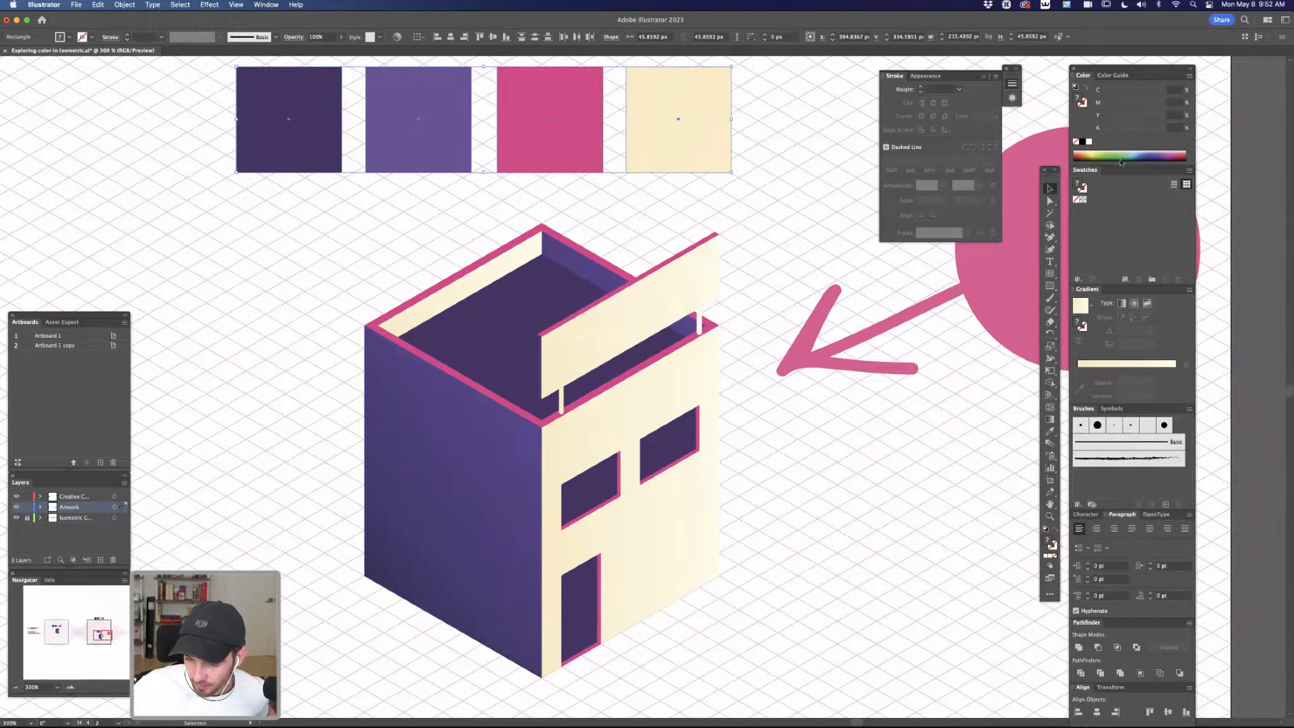
pyautogui.click(1078, 279)
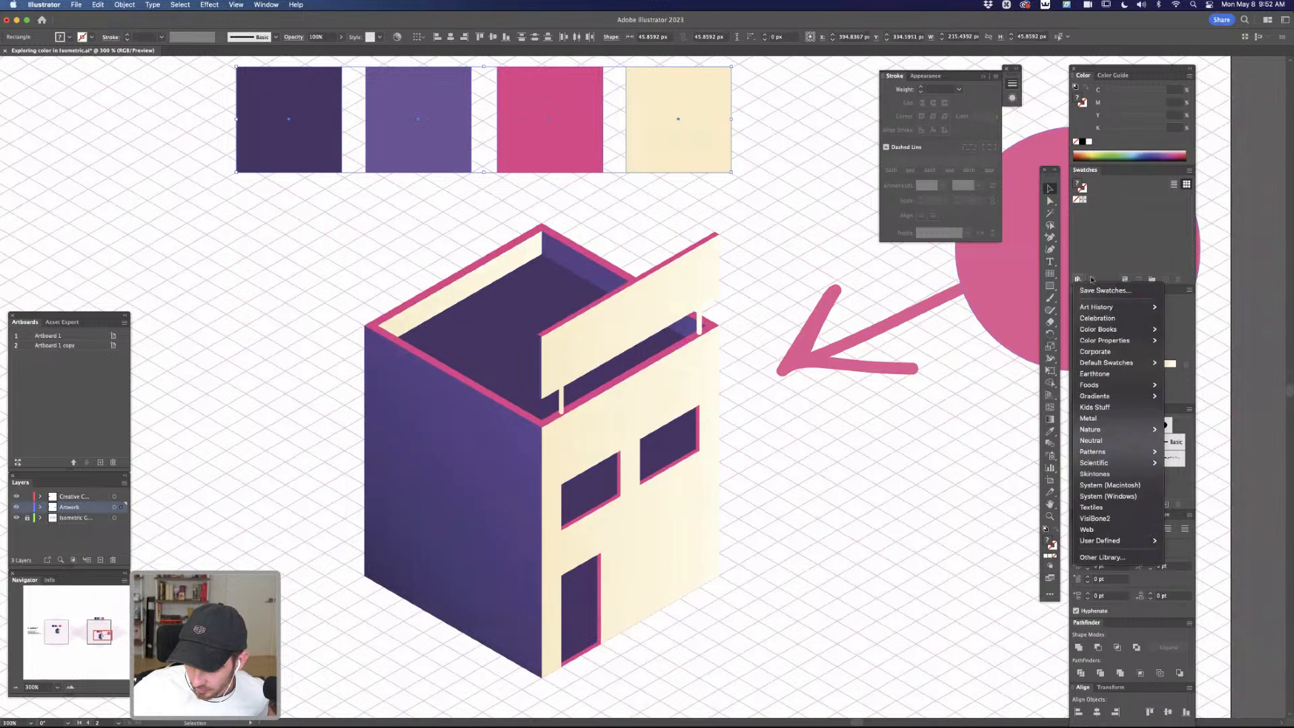
pyautogui.click(1131, 292)
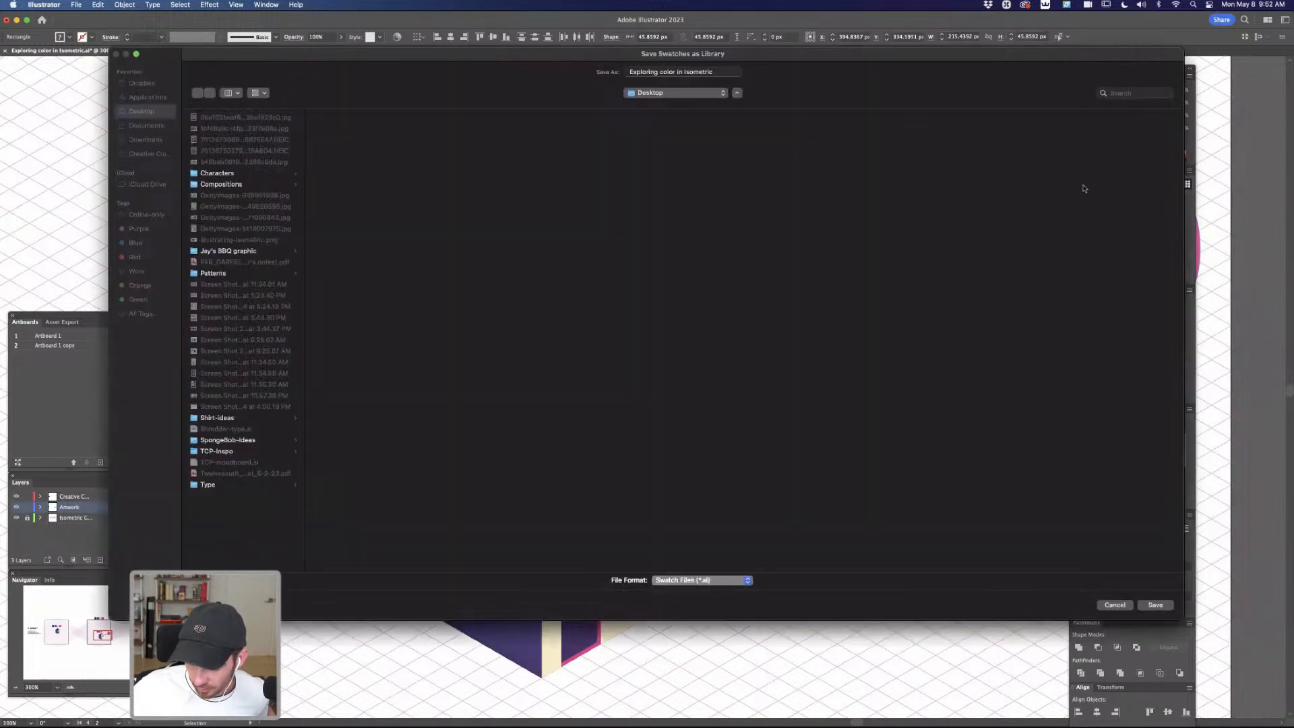
pyautogui.press('Escape')
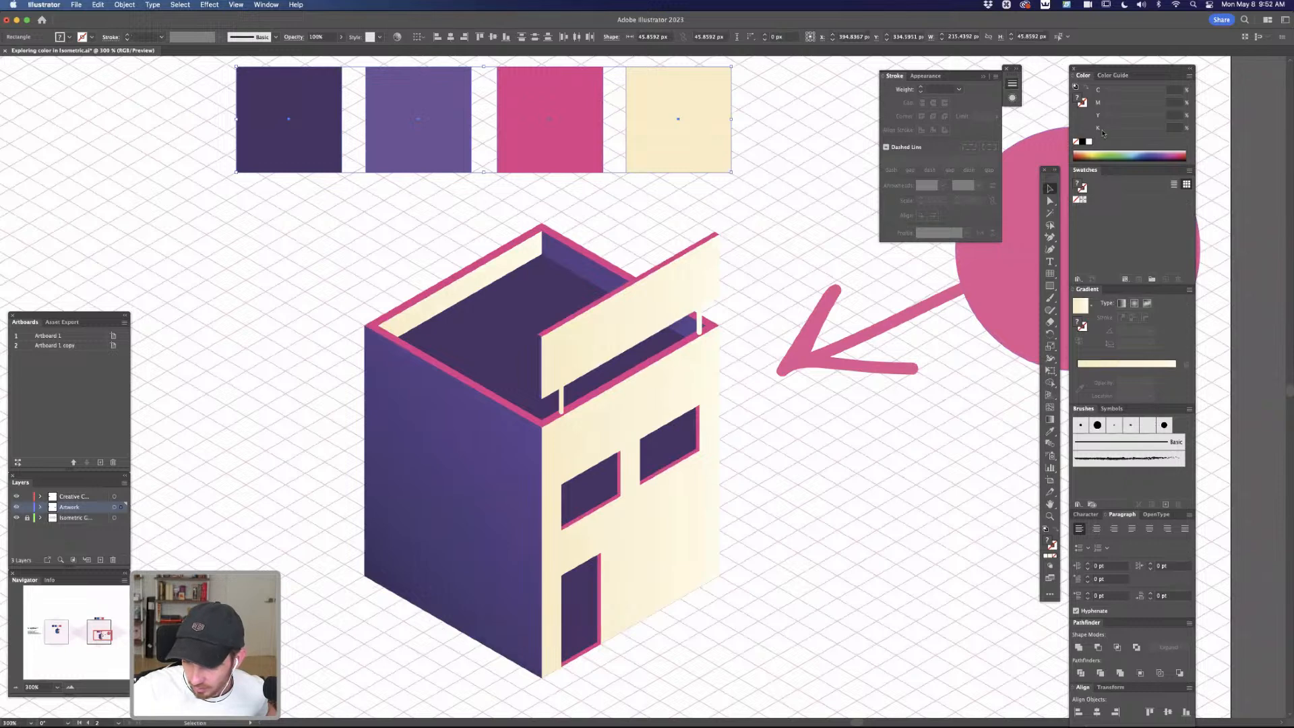
# Create a colour group named "File colors" from the selected palette squares with global colours and tint swatches included, and deselect the squares
pyautogui.click(1189, 172)
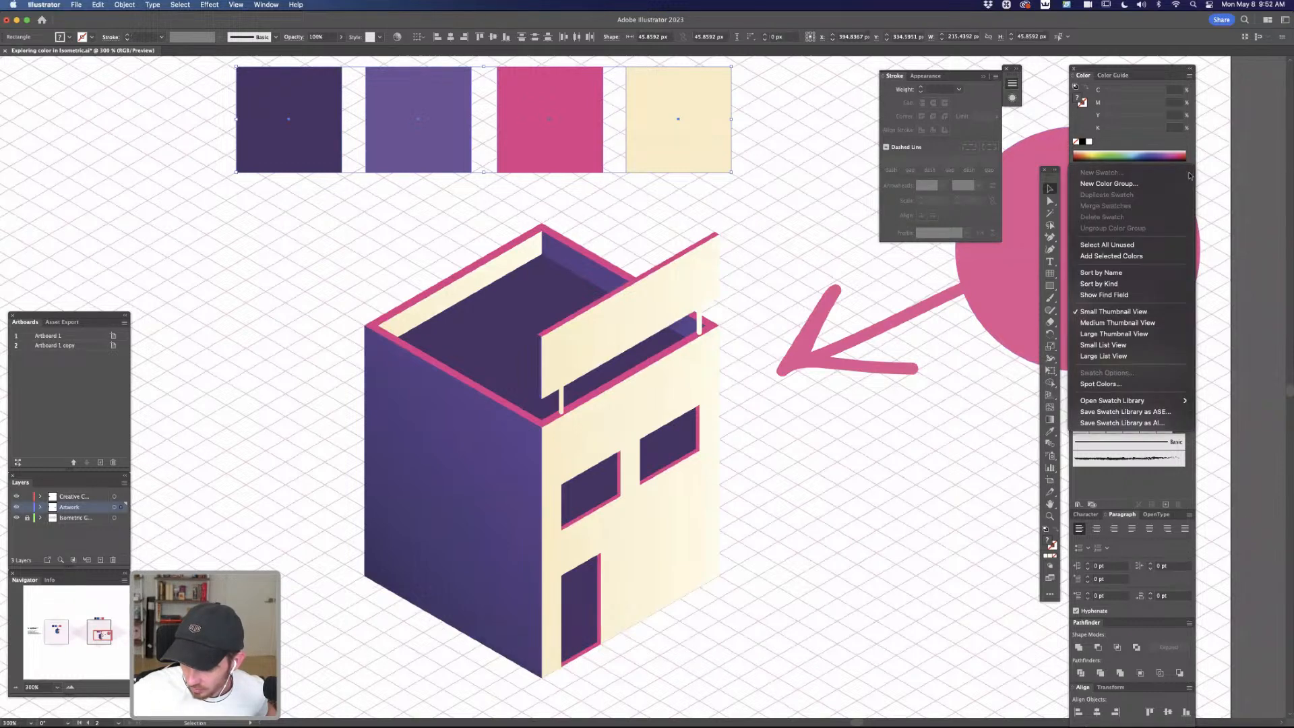
pyautogui.click(1138, 186)
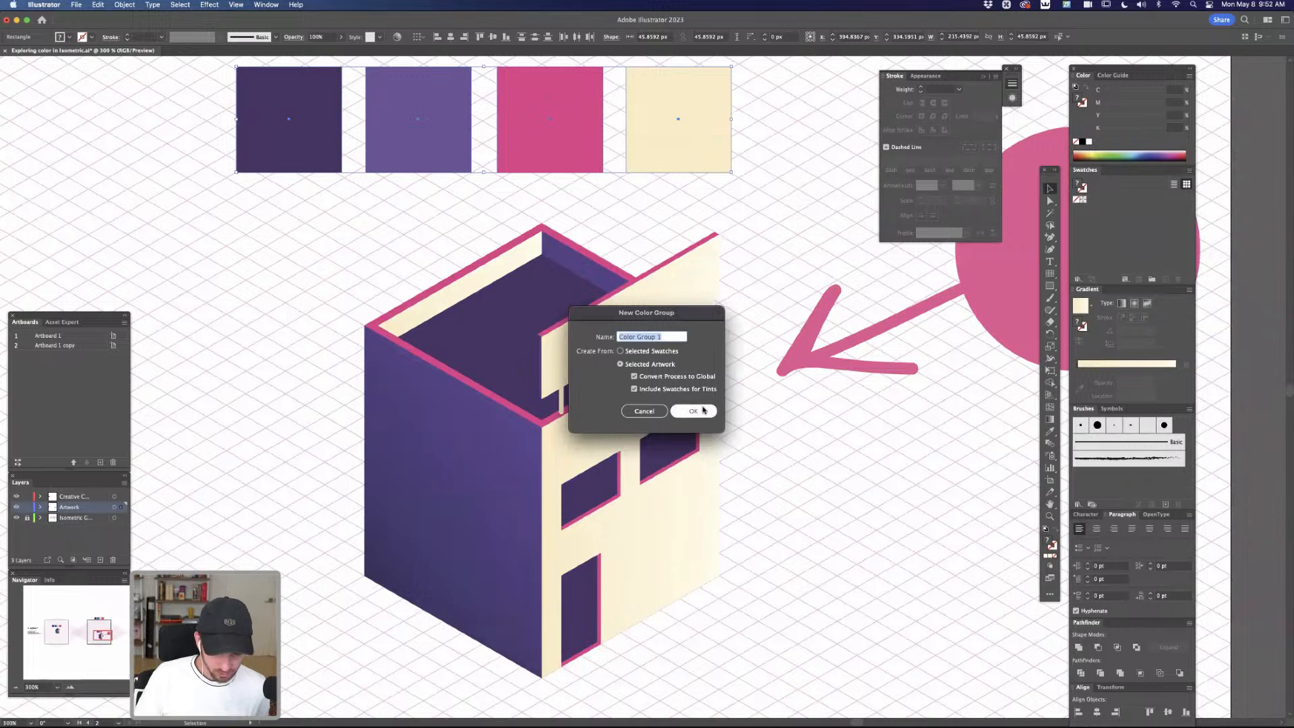
pyautogui.write('F')
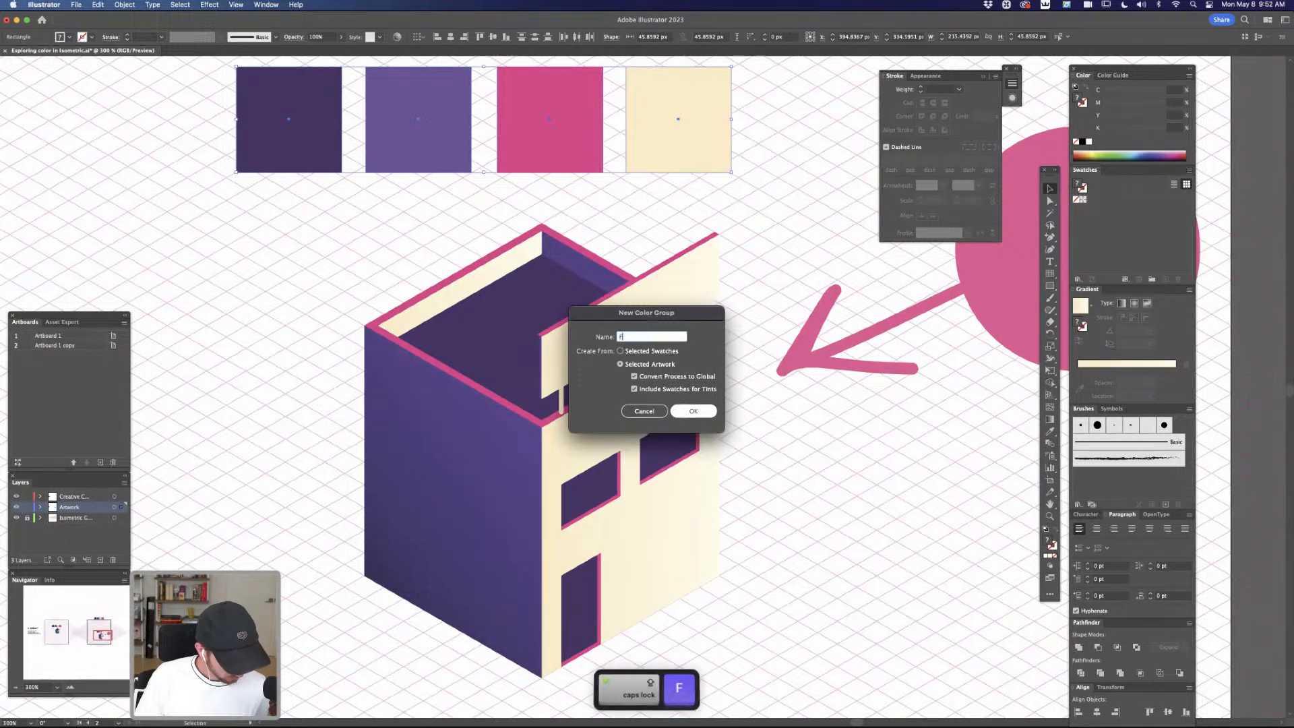
pyautogui.write('ile colors')
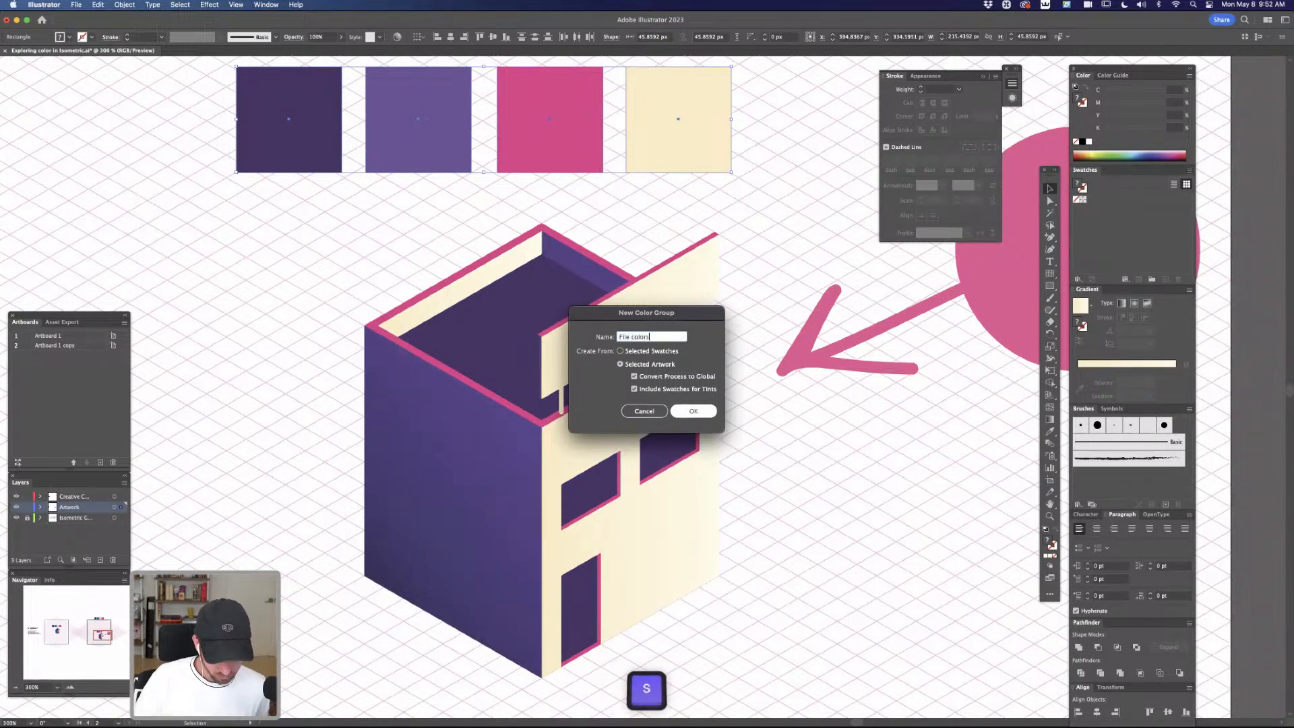
pyautogui.click(705, 413)
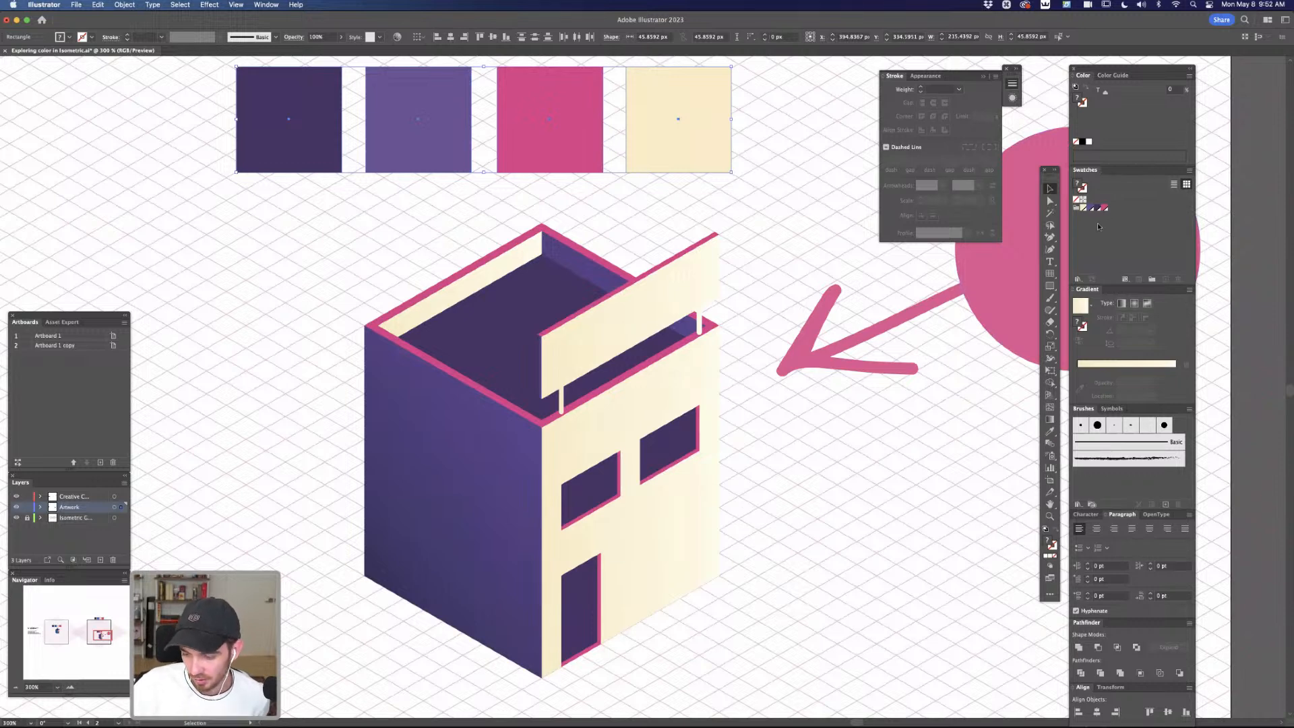
pyautogui.click(739, 268)
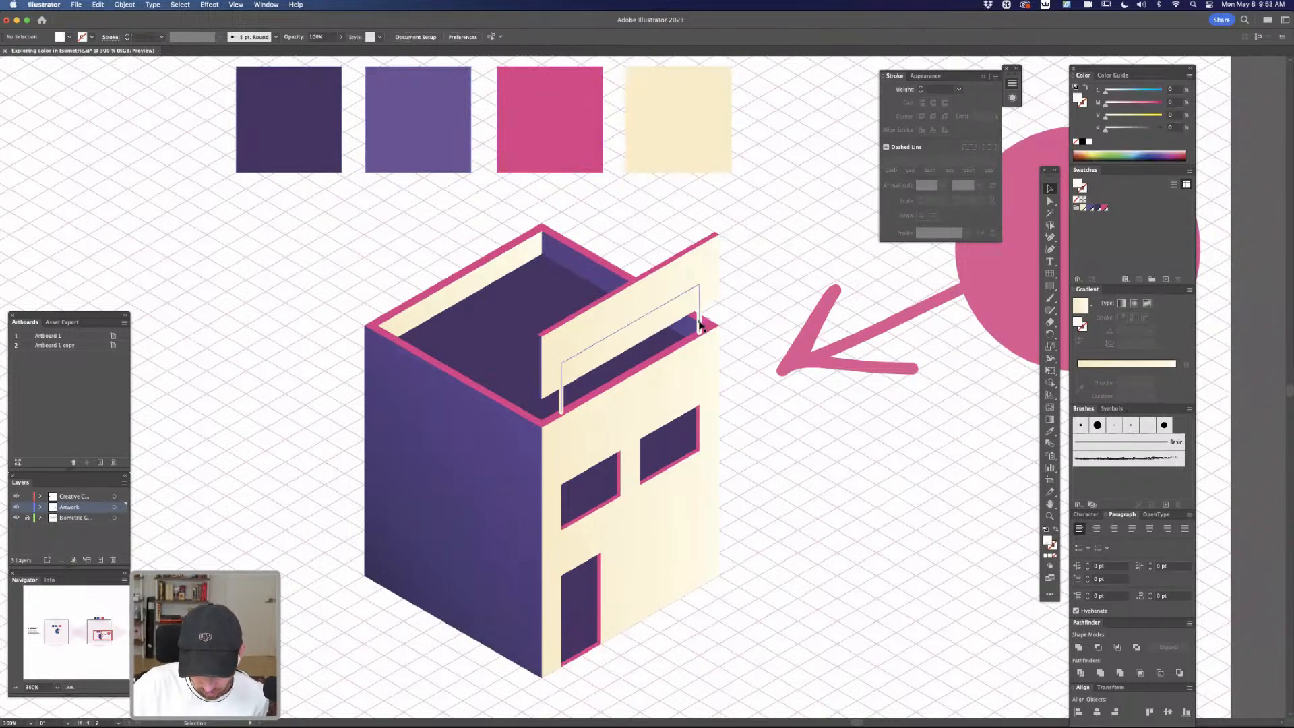
# Select the sign's support frame and set its stroke to the lighter purple swatch after comparing the pink and dark purple ones
pyautogui.press('a')
pyautogui.click(699, 325)
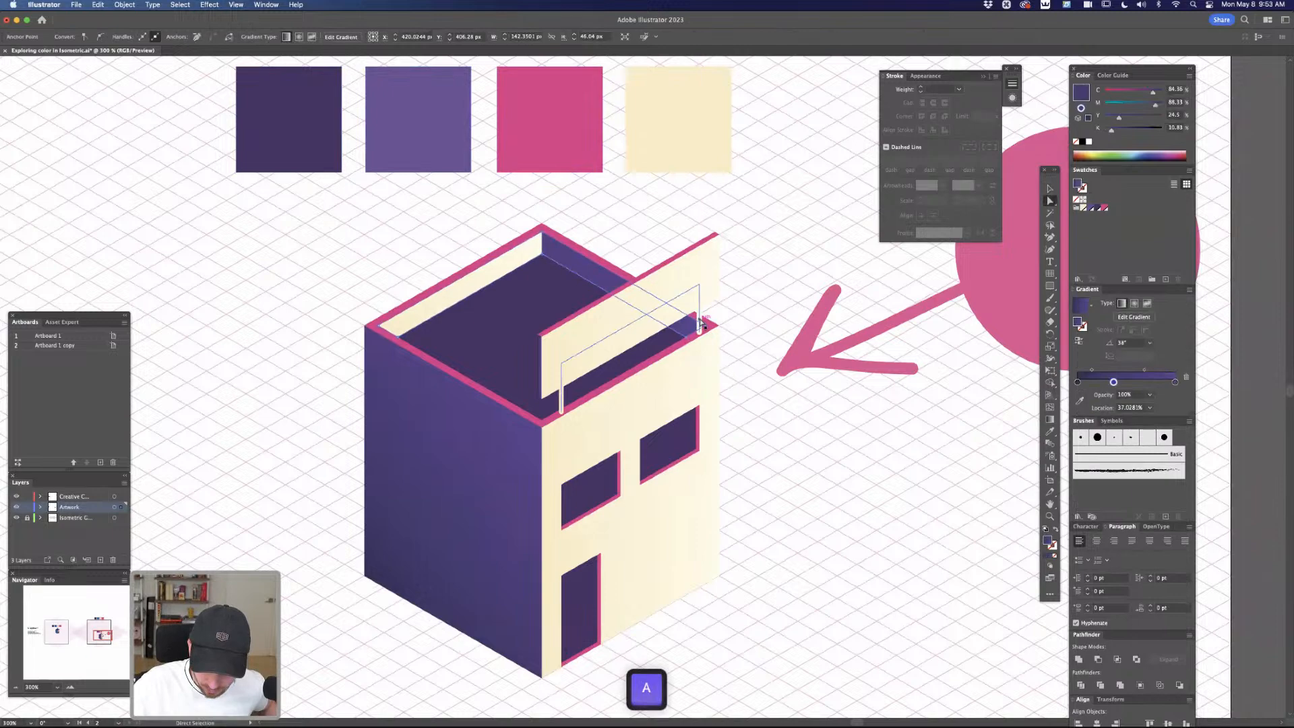
pyautogui.press('super+equal')
pyautogui.press('super+equal')
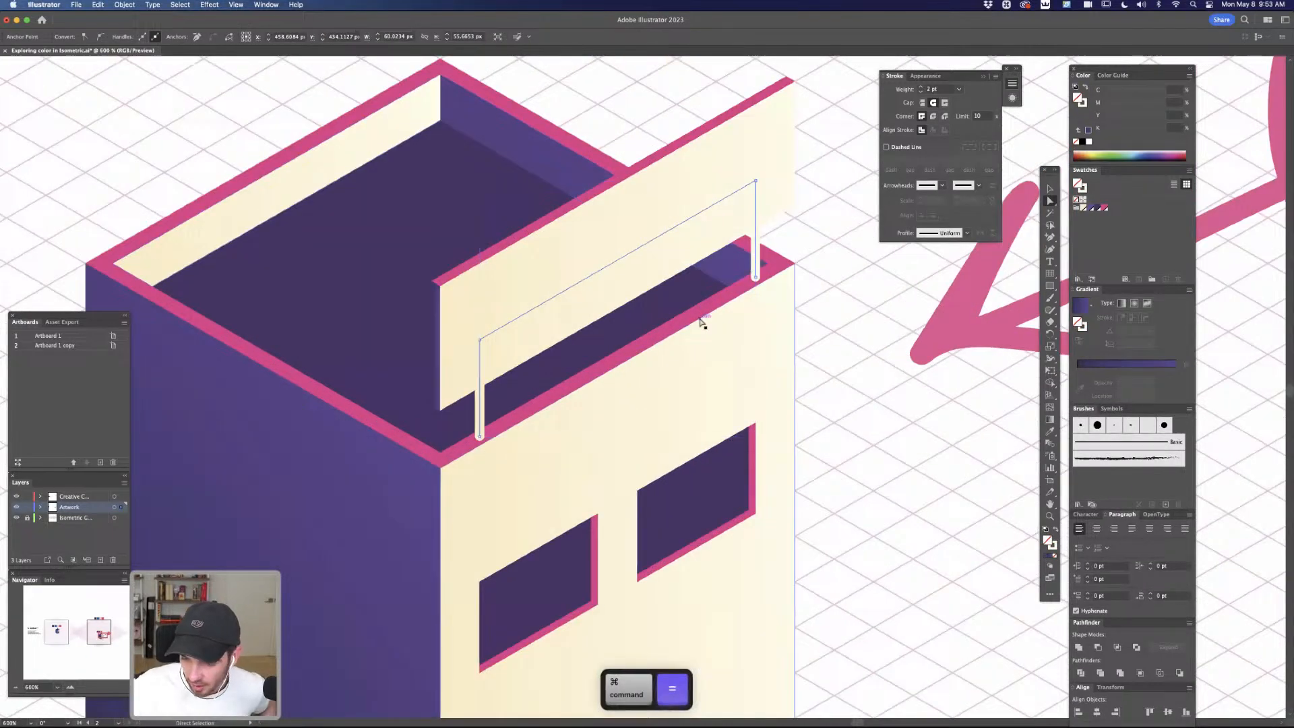
pyautogui.click(1080, 102)
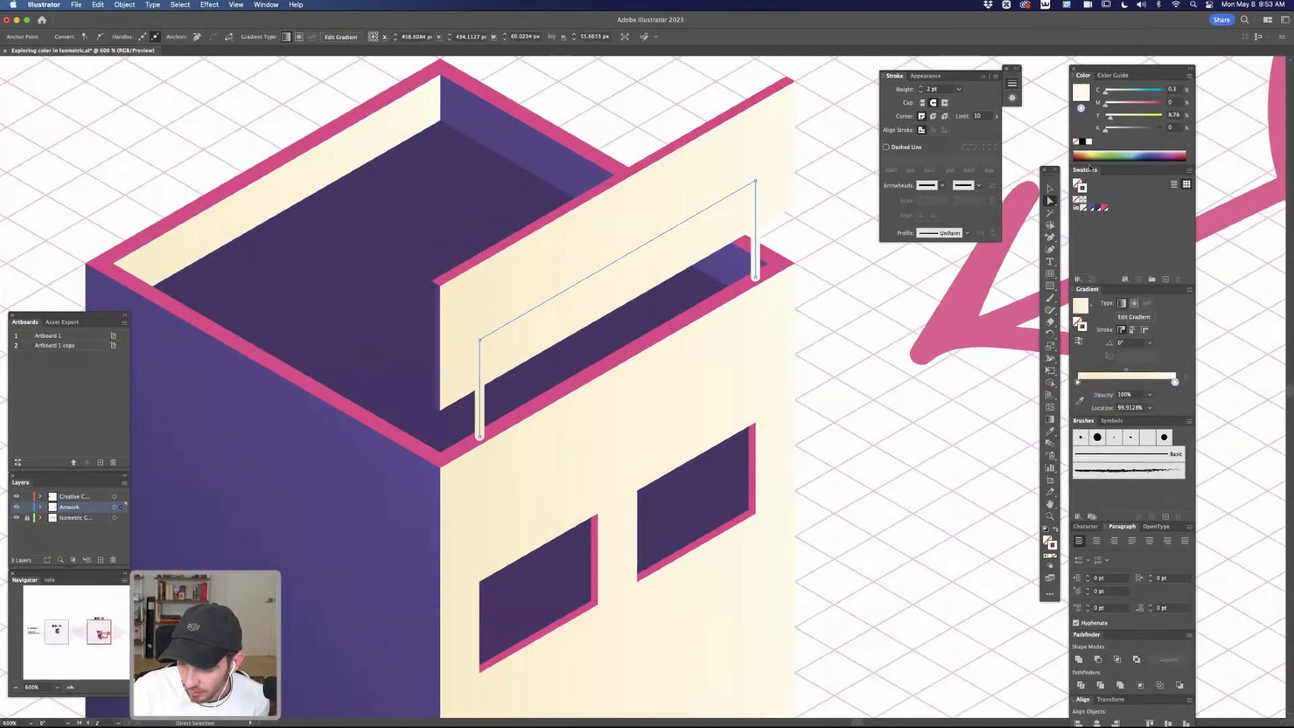
pyautogui.click(1097, 209)
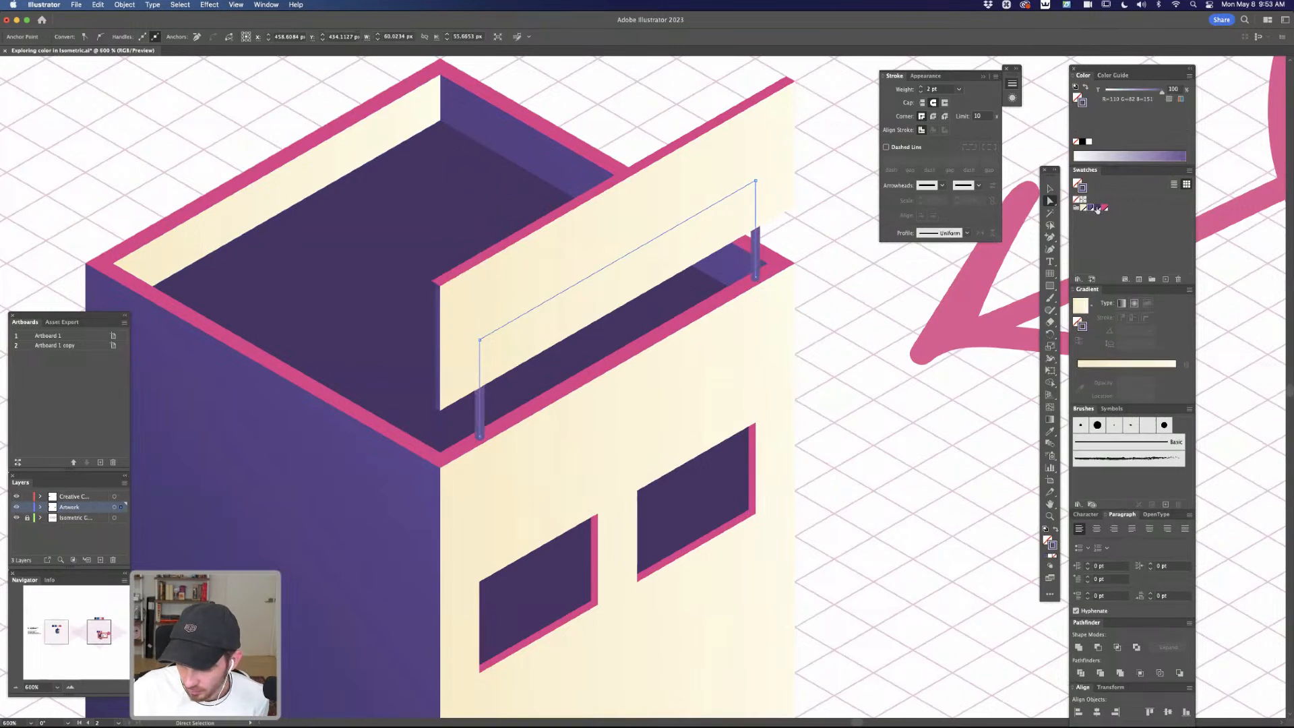
pyautogui.click(1103, 208)
pyautogui.click(1105, 208)
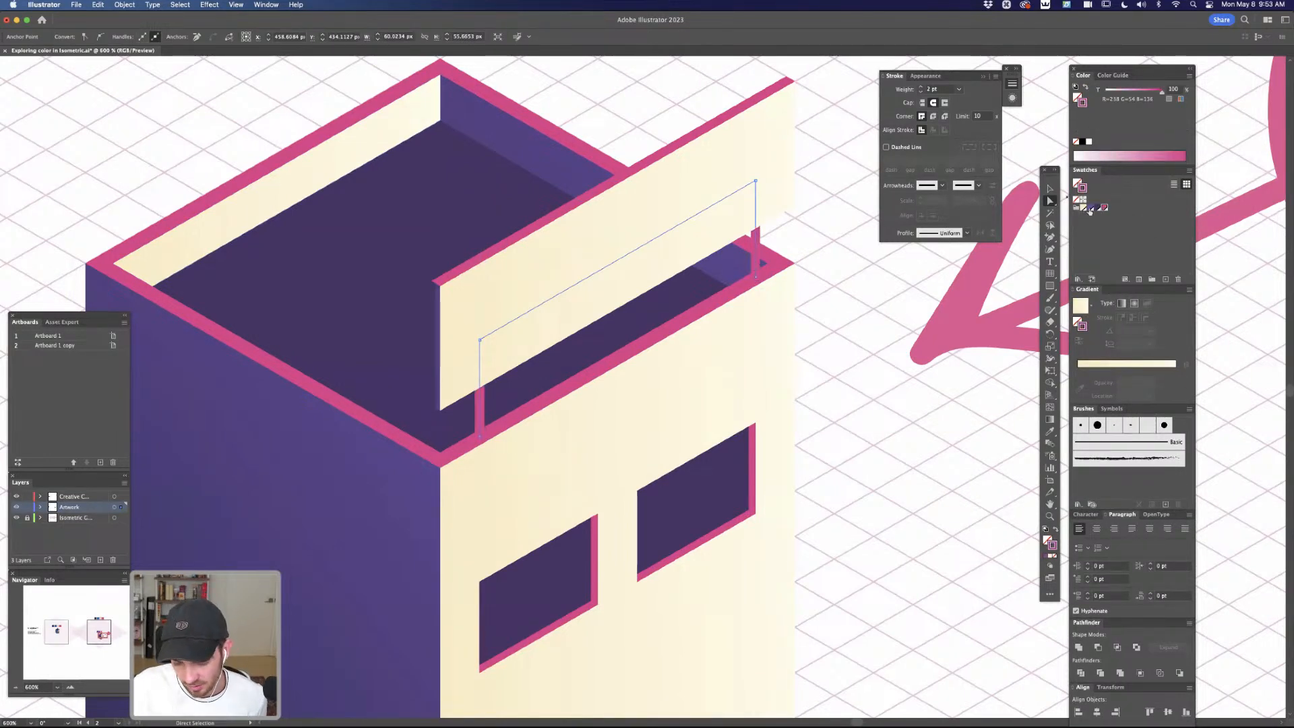
pyautogui.click(1091, 208)
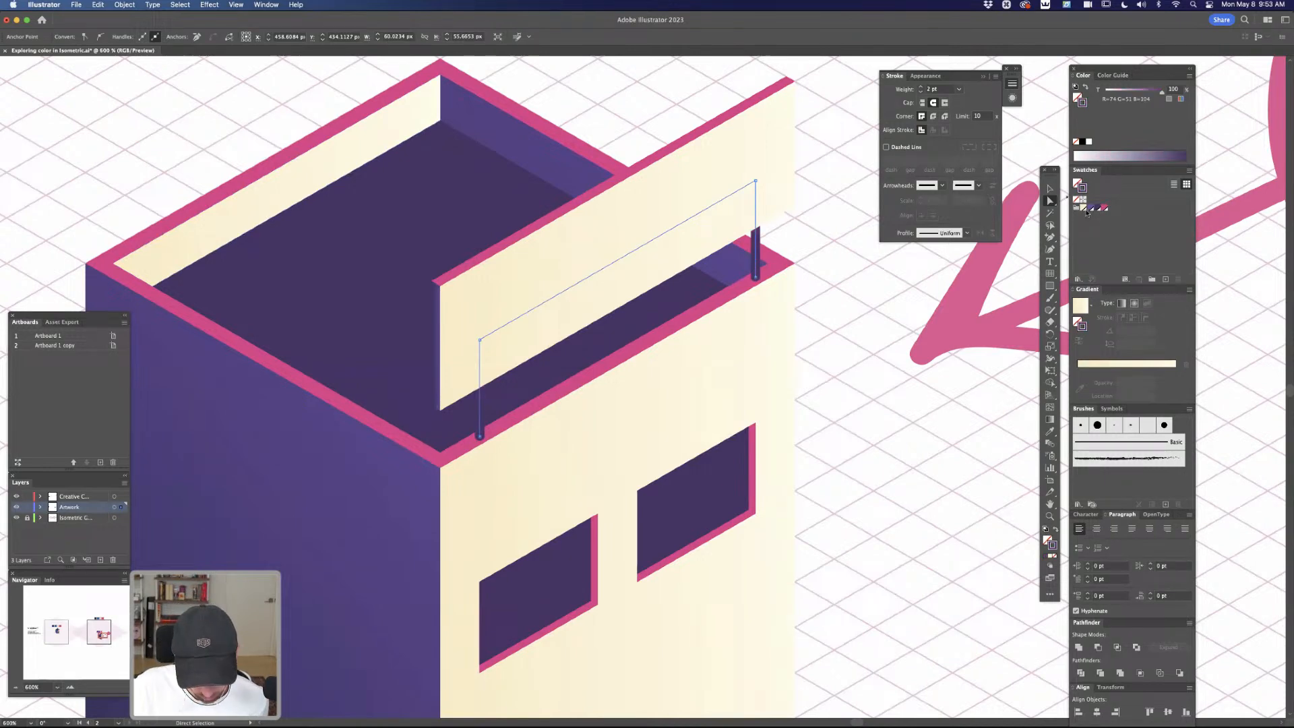
pyautogui.click(1087, 210)
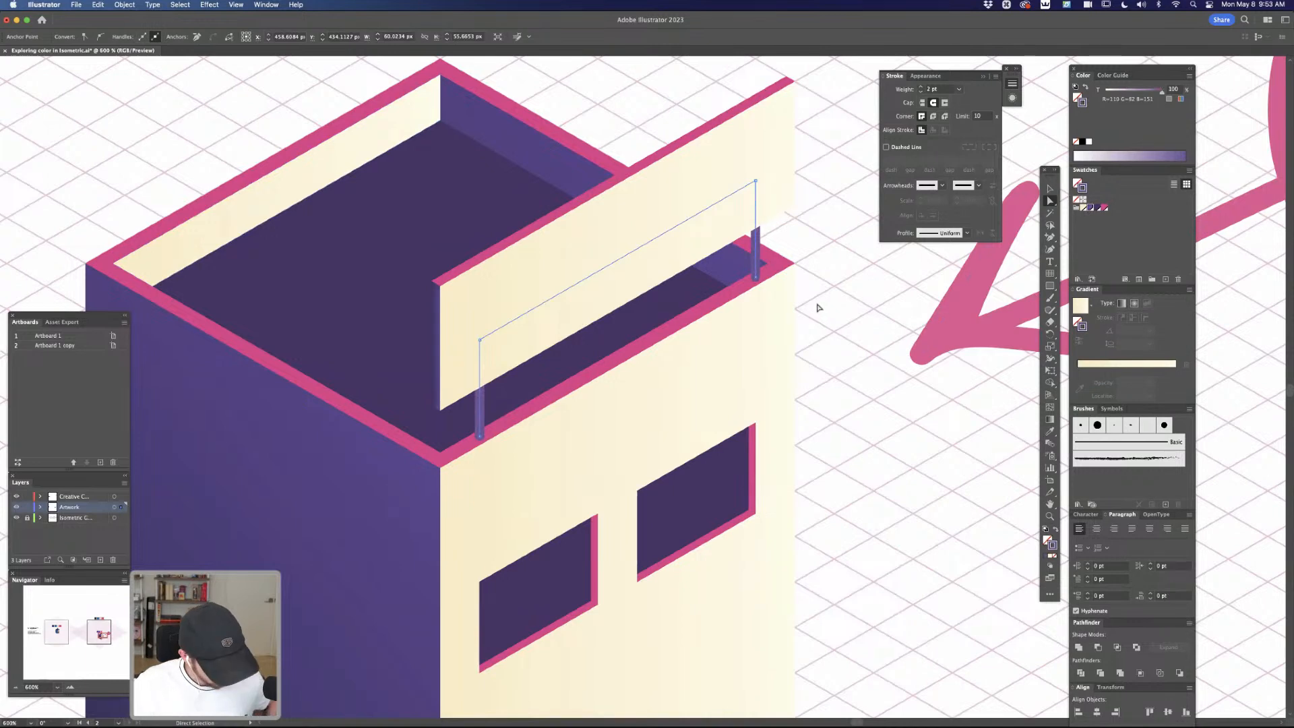
# Duplicate the purple support frame in place in front and give the copy a 0.75 pt cream stroke
pyautogui.press('v')
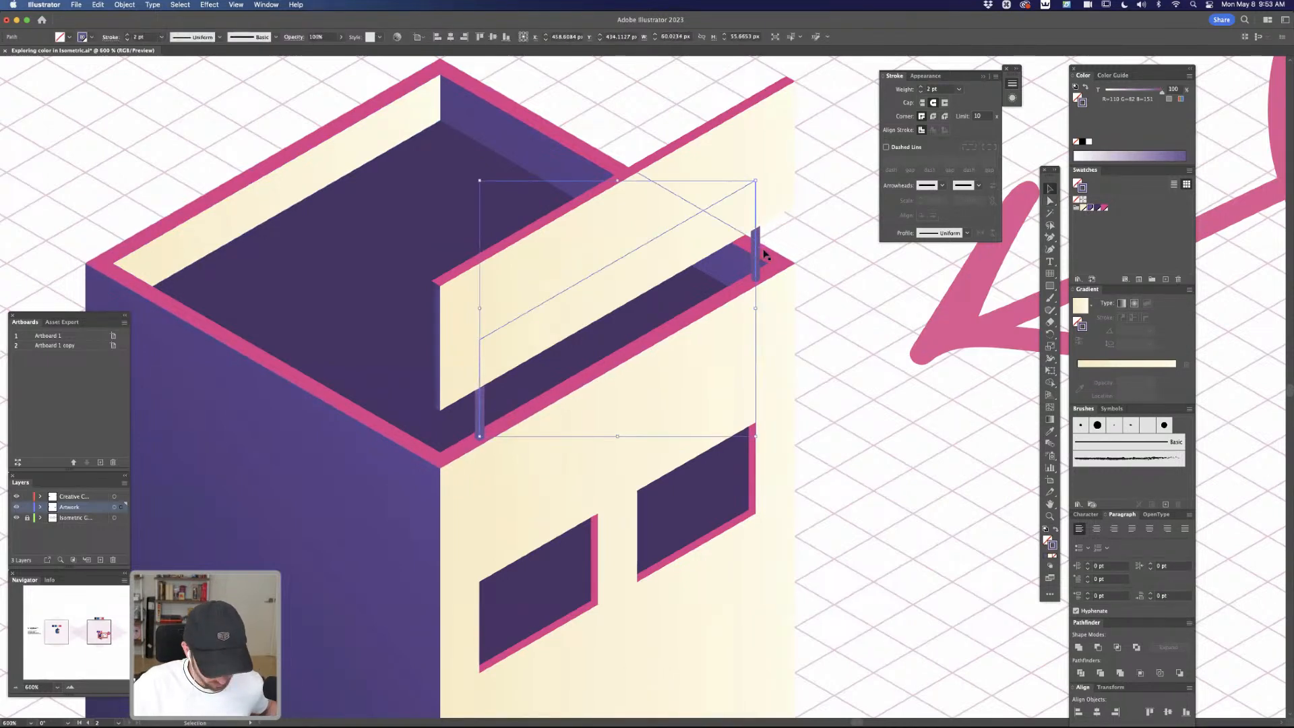
pyautogui.press('super+c')
pyautogui.press('super+f')
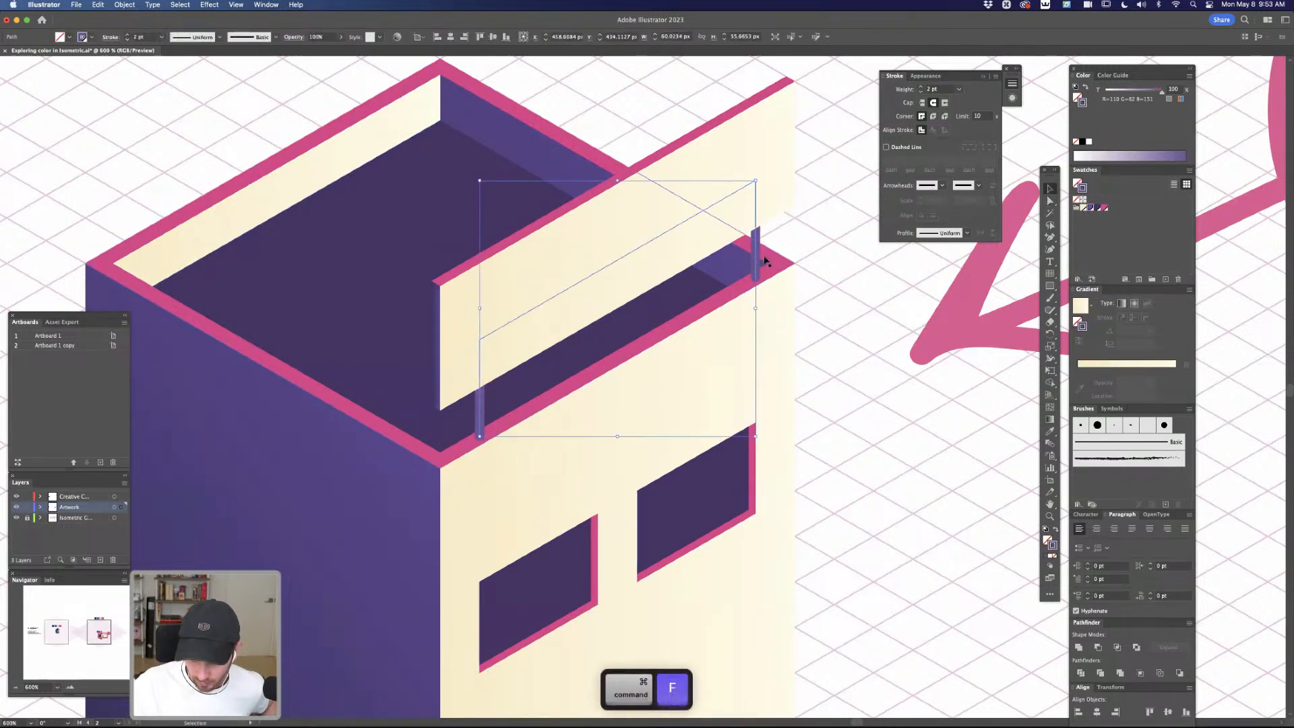
pyautogui.click(1082, 208)
pyautogui.click(920, 93)
pyautogui.click(920, 93)
# Nudge the thin cream frame slightly to the right so it forms a highlight on the purple posts
pyautogui.press('Right')
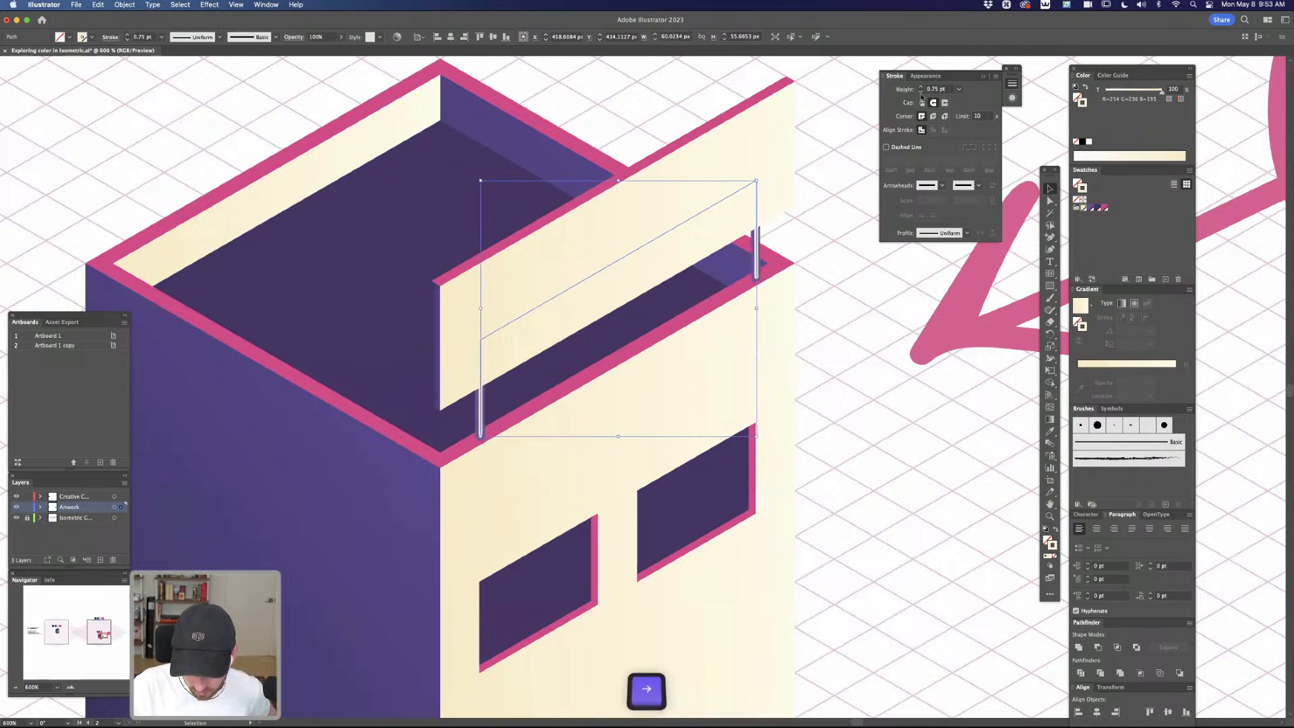
pyautogui.press('Right')
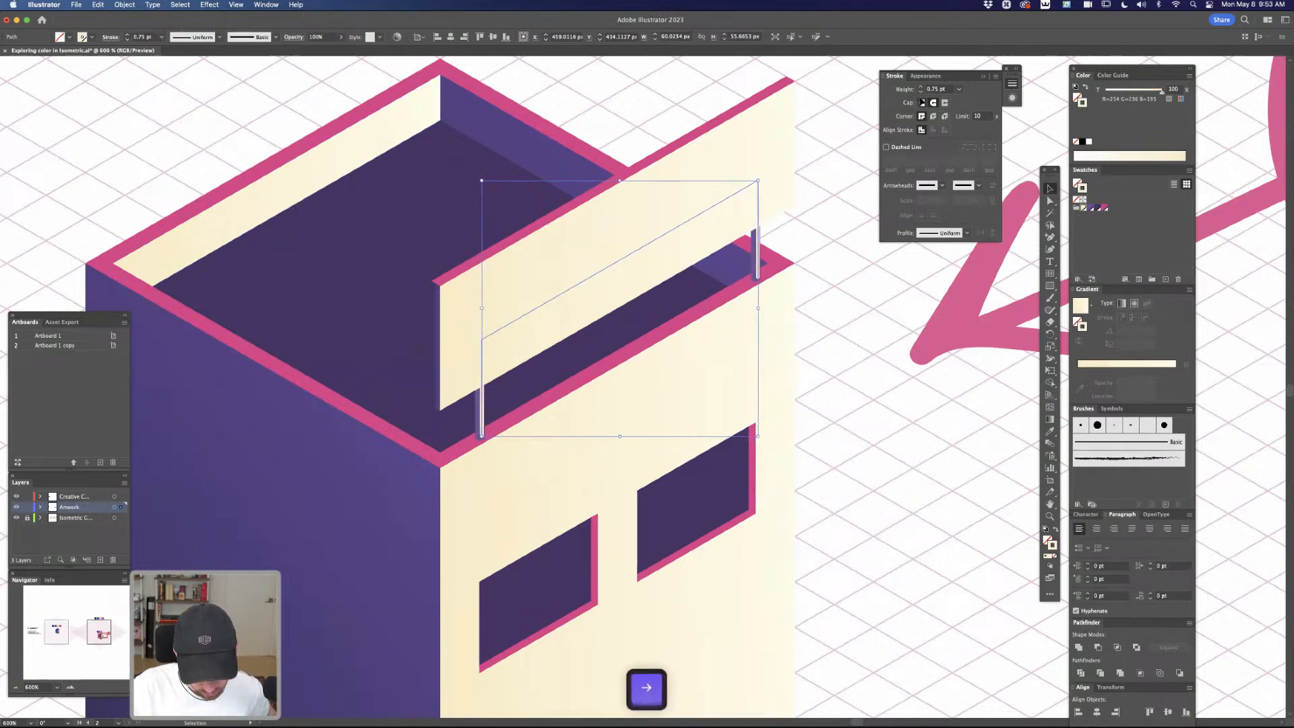
pyautogui.press('Left')
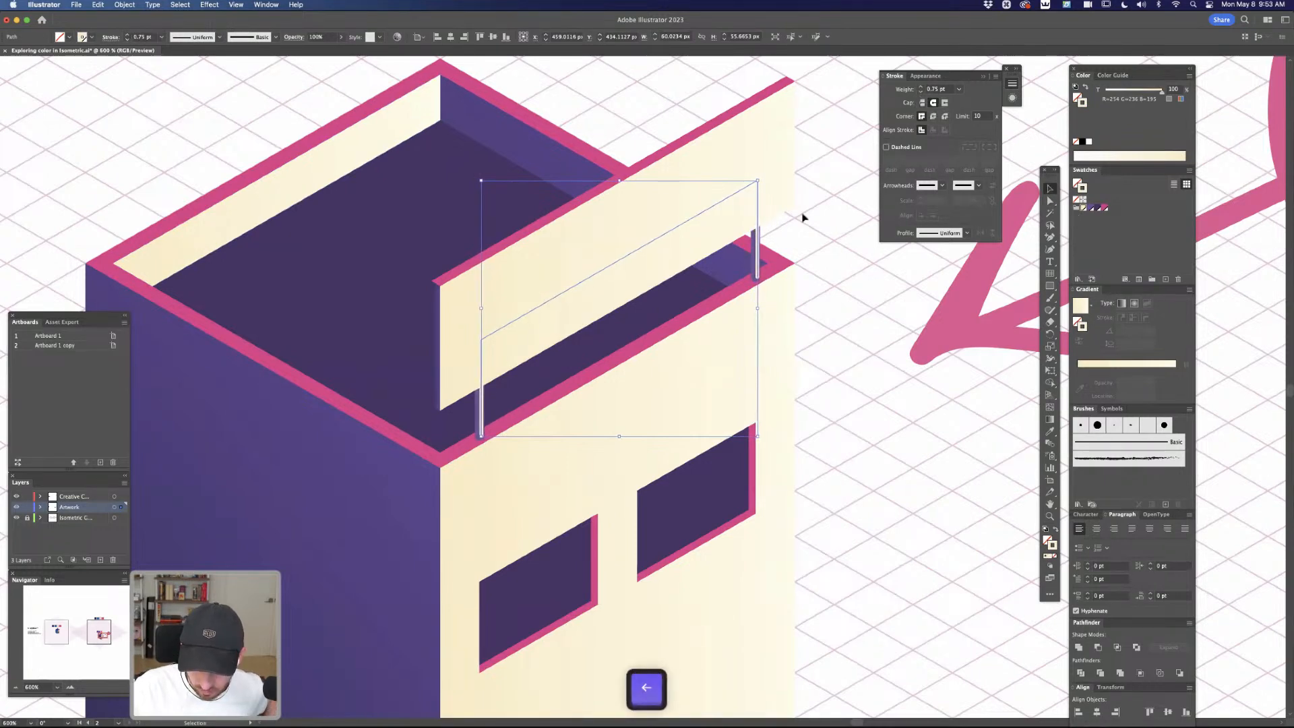
# Trim the cream highlight frame to its two short posts by adding anchor points below the sign panel and deleting the part above them
pyautogui.press('=')
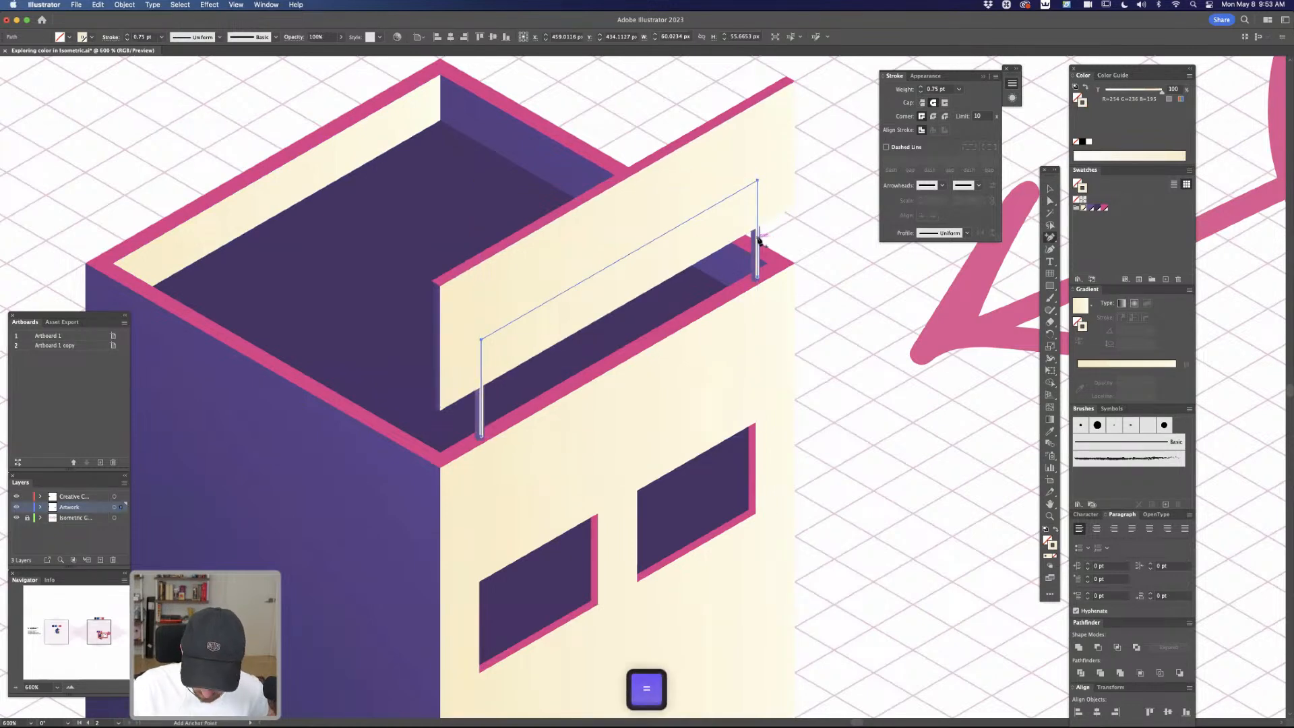
pyautogui.click(757, 234)
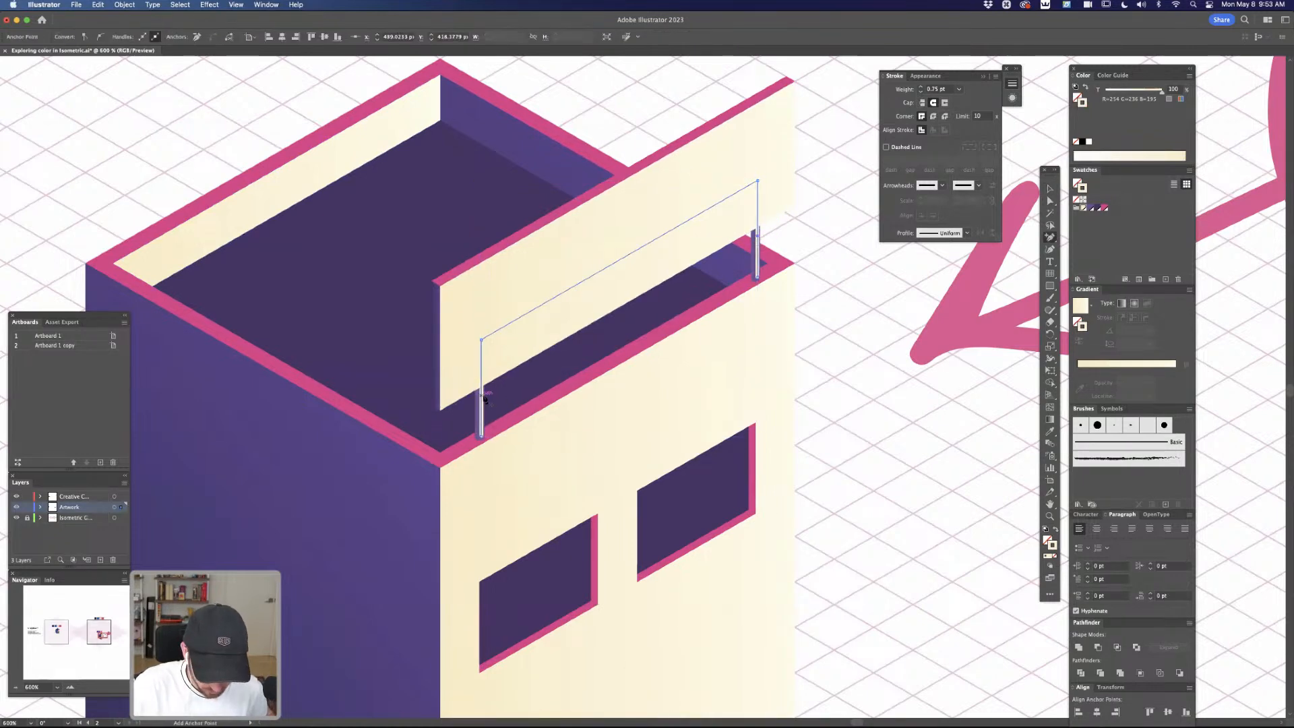
pyautogui.press('a')
pyautogui.click(481, 339)
pyautogui.press('Delete')
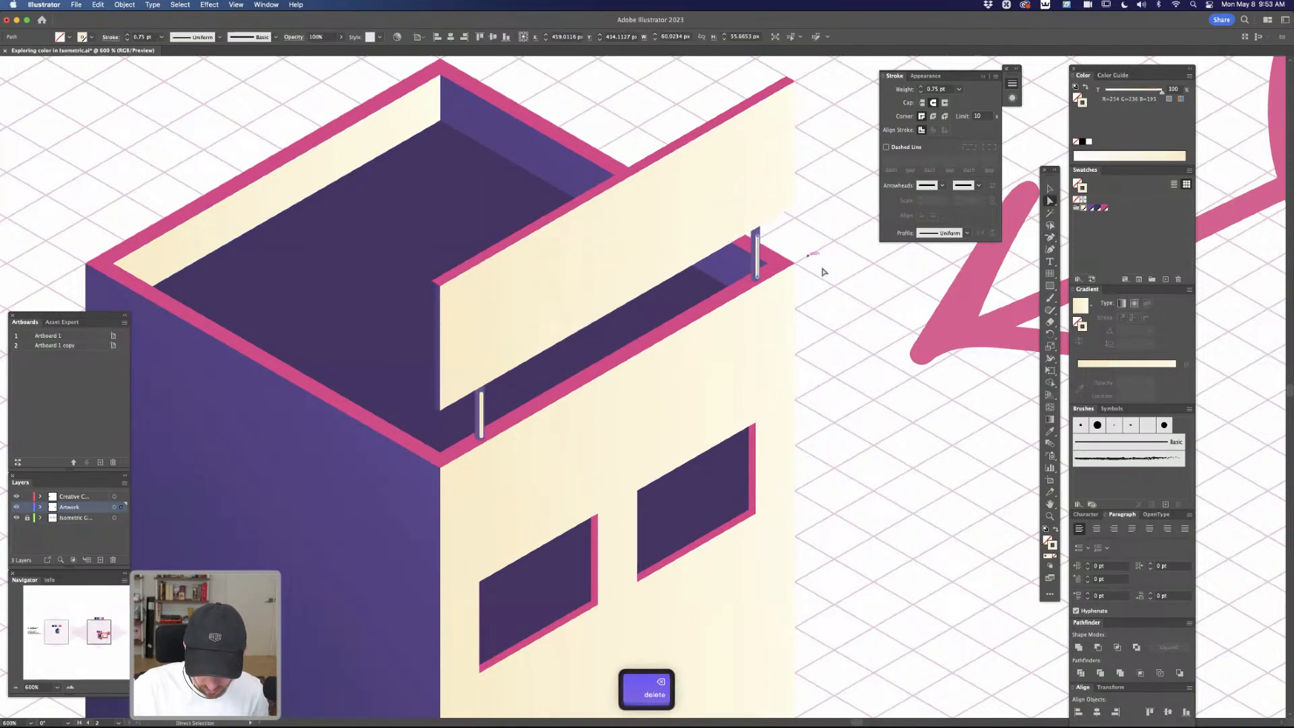
pyautogui.click(835, 327)
# Examine the projecting canopy on the blue reference building with the NOW OPEN sign on the other artboard
pyautogui.press('super+minus')
pyautogui.press('super+minus')
pyautogui.press('space')
pyautogui.moveTo(785, 500); pyautogui.dragTo(814, 443)
pyautogui.press('super+plus')
pyautogui.press('space')
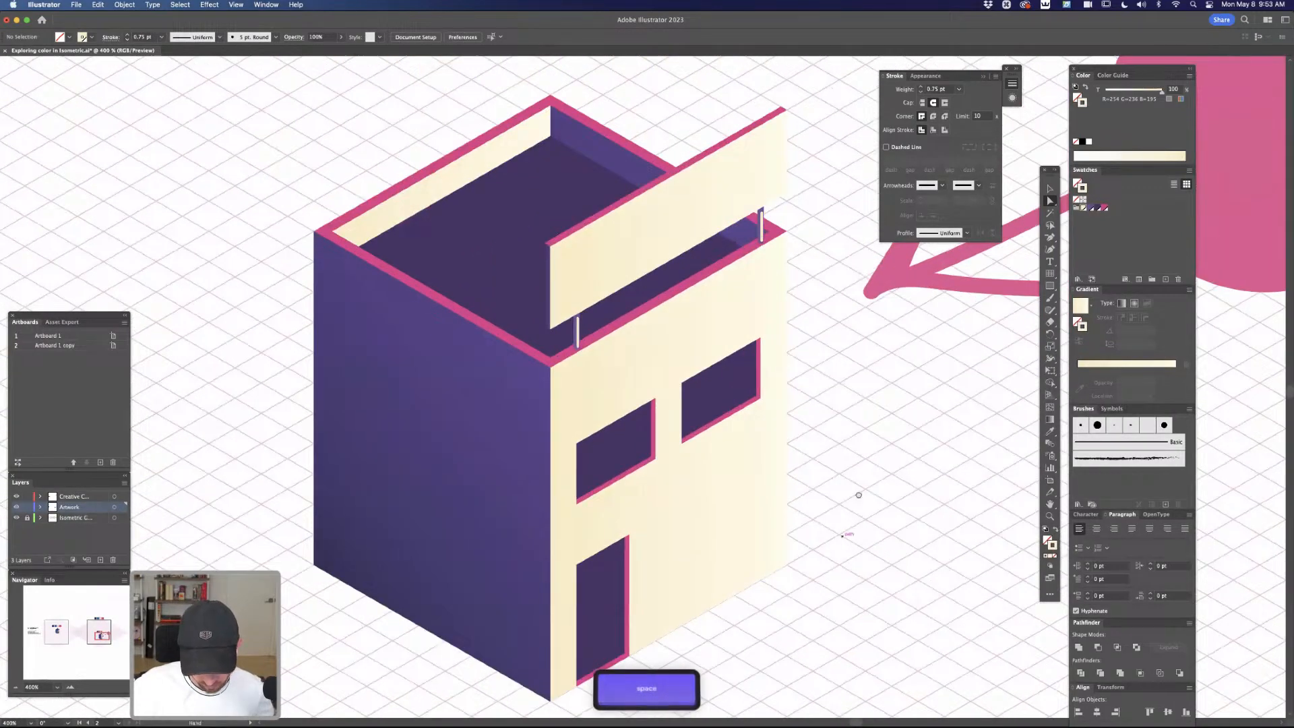
pyautogui.moveTo(848, 521); pyautogui.dragTo(862, 495)
pyautogui.press('super+minus')
pyautogui.press('super+minus')
pyautogui.press('space')
pyautogui.press('super+minus')
pyautogui.press('super+minus')
pyautogui.press('space')
pyautogui.moveTo(714, 479); pyautogui.dragTo(1024, 449)
pyautogui.moveTo(609, 454); pyautogui.dragTo(892, 487)
pyautogui.moveTo(694, 455); pyautogui.dragTo(815, 500)
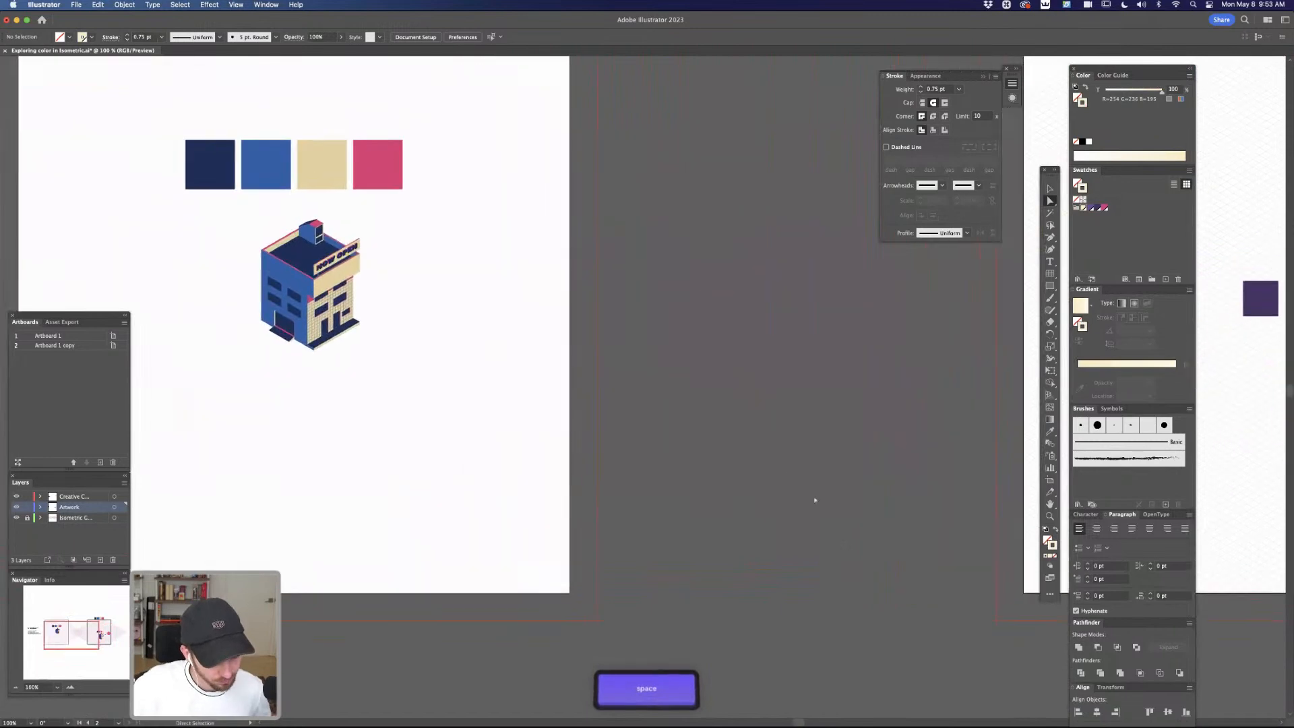
pyautogui.moveTo(392, 297); pyautogui.dragTo(720, 352)
pyautogui.press('super+plus')
pyautogui.press('super+plus')
pyautogui.press('super+plus')
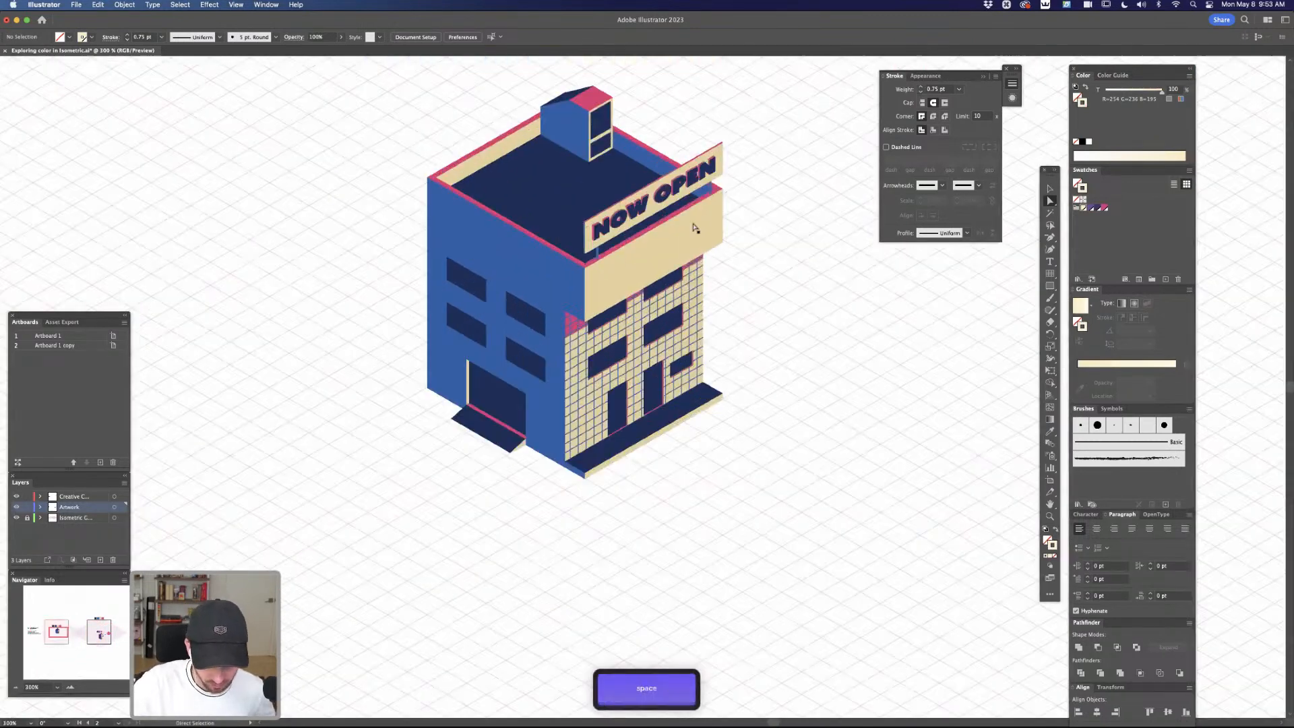
pyautogui.press('super+minus')
pyautogui.press('super+minus')
pyautogui.press('super+minus')
pyautogui.press('super+minus')
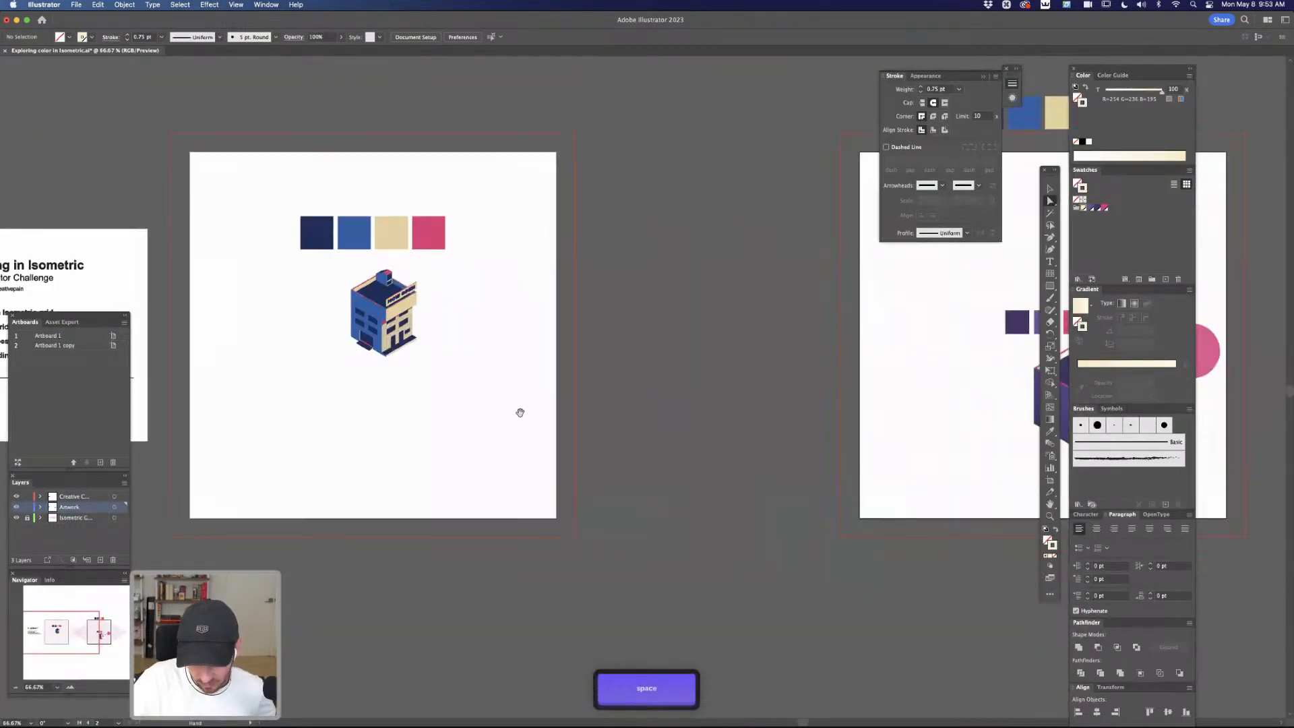
pyautogui.moveTo(520, 414); pyautogui.dragTo(330, 414)
pyautogui.moveTo(941, 427); pyautogui.dragTo(758, 383)
pyautogui.press('super+equal')
pyautogui.press('super+equal')
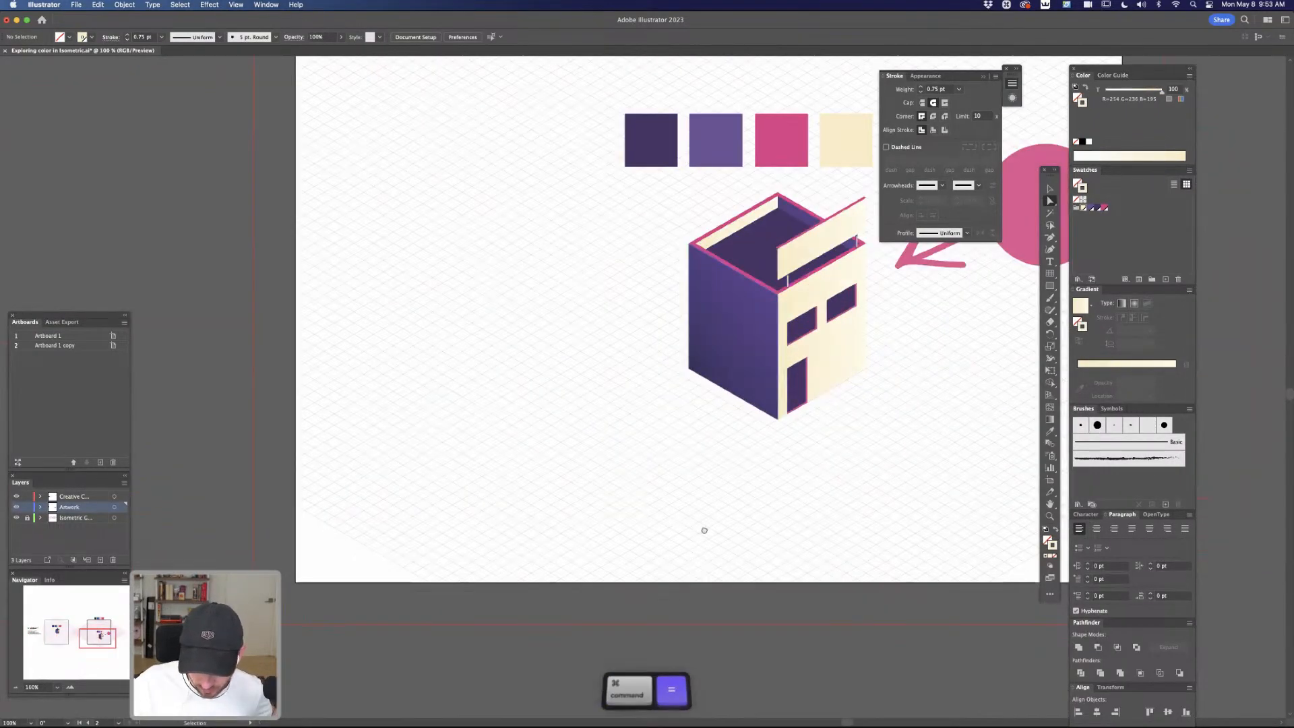
pyautogui.press('super+equal')
pyautogui.moveTo(985, 400); pyautogui.dragTo(733, 511)
pyautogui.press('super+equal')
pyautogui.moveTo(757, 442); pyautogui.dragTo(774, 426)
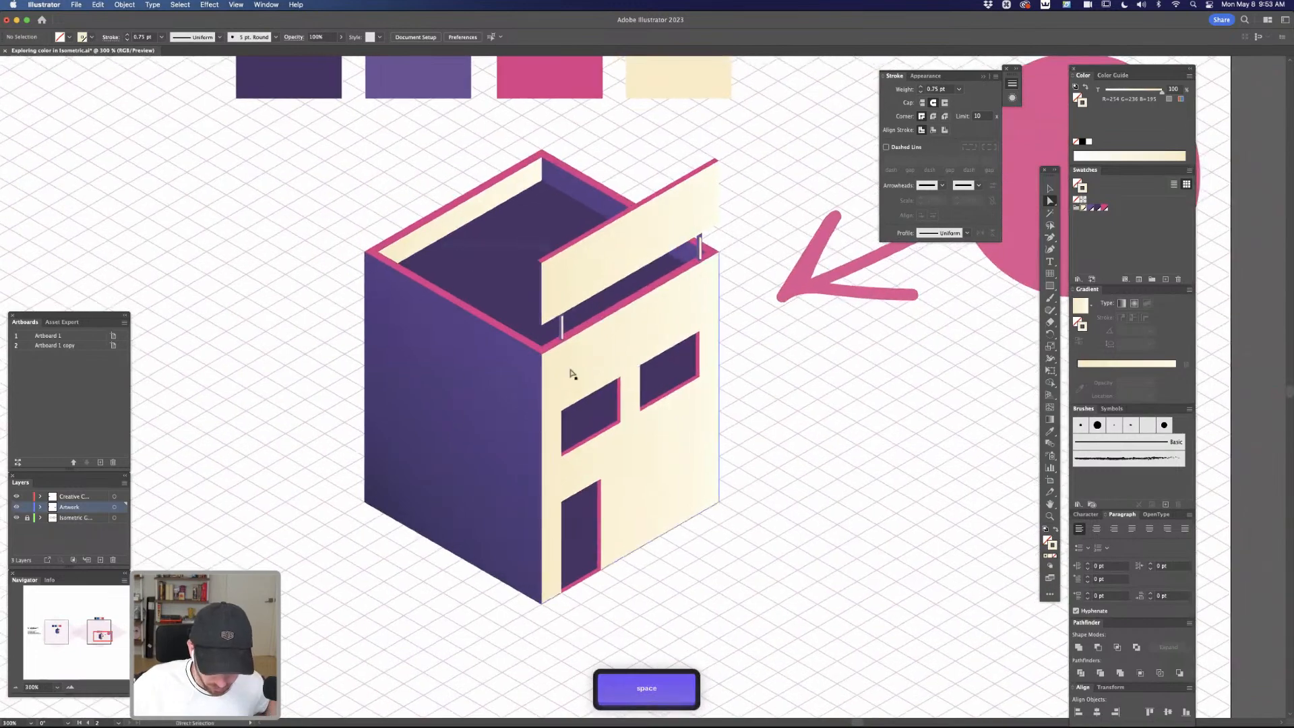
# Draw a four-sided canopy side panel with the Pen tool from the building's upper front corner, using the purple wall's gradient fill
pyautogui.press('a')
pyautogui.click(517, 343)
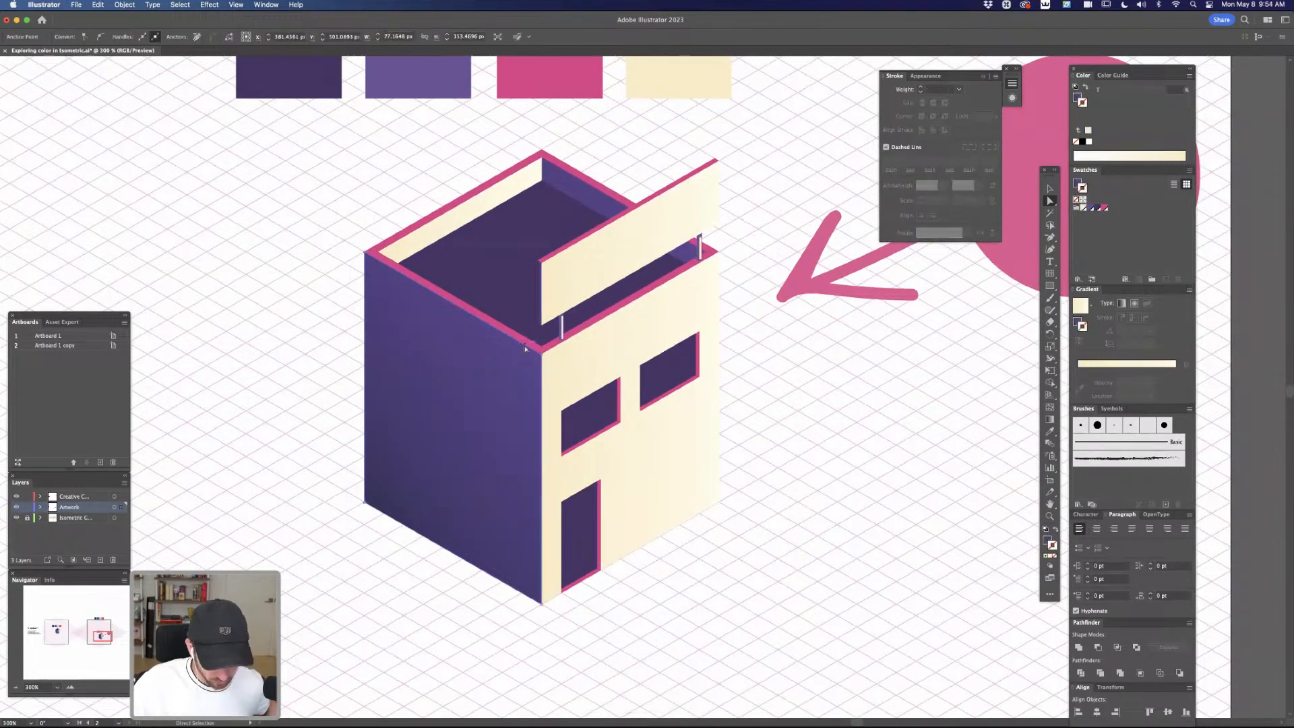
pyautogui.press('super+c')
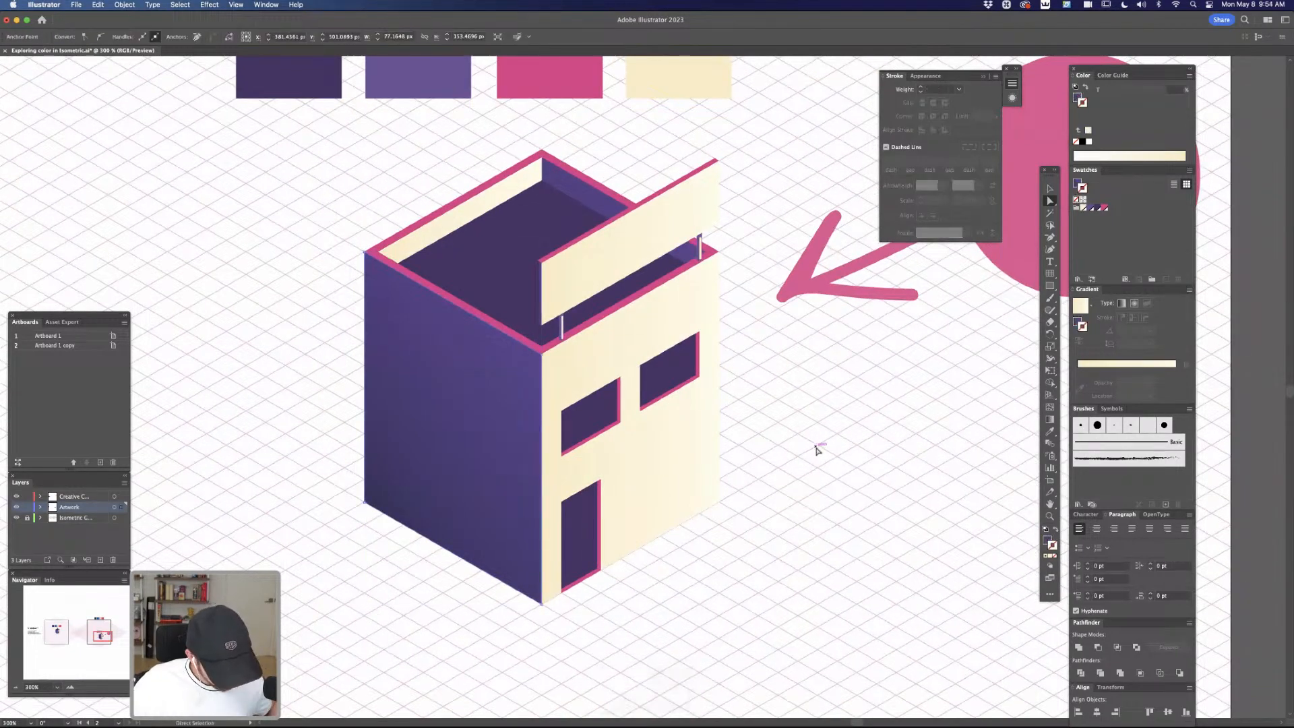
pyautogui.click(812, 453)
pyautogui.press('super+y')
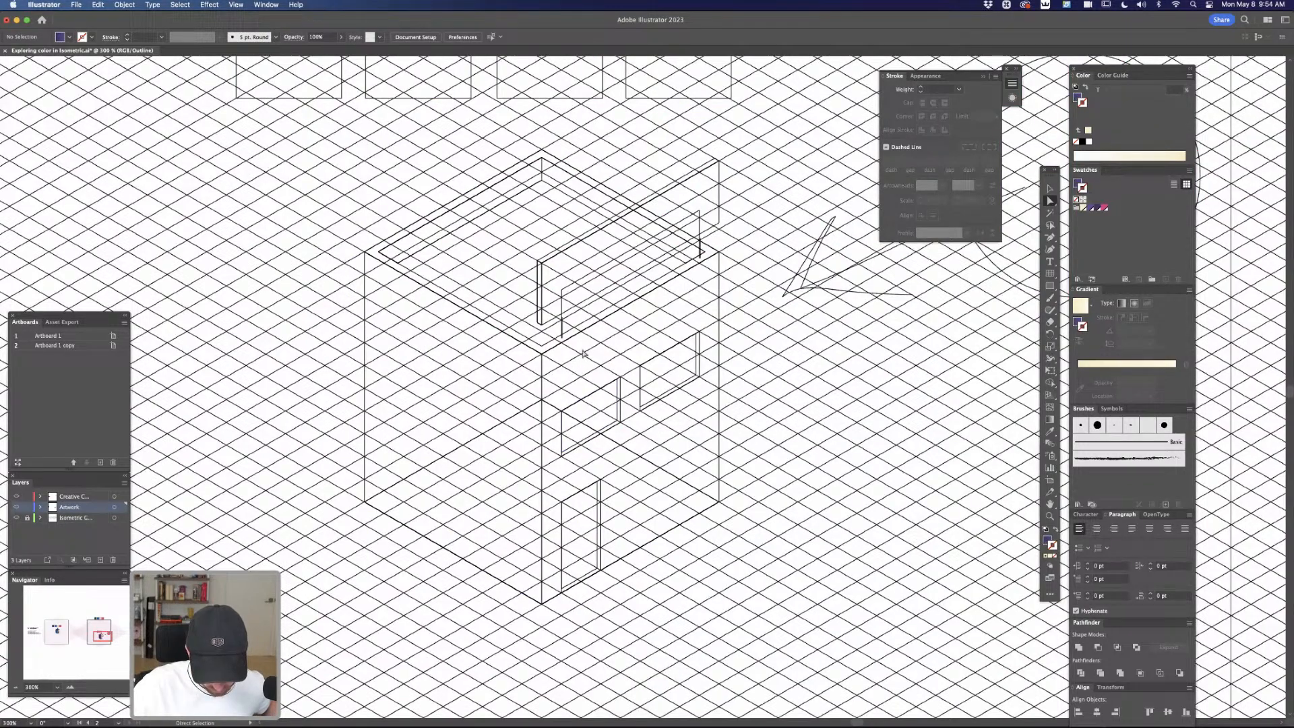
pyautogui.press('p')
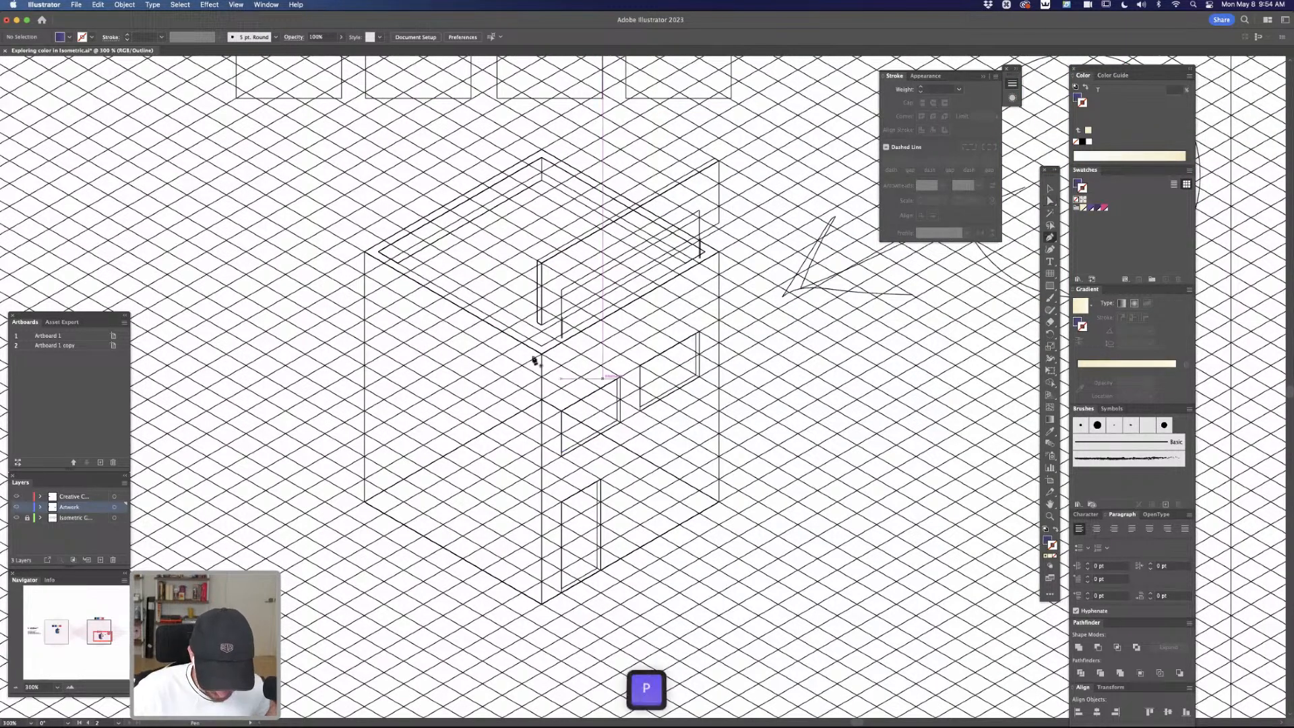
pyautogui.click(541, 354)
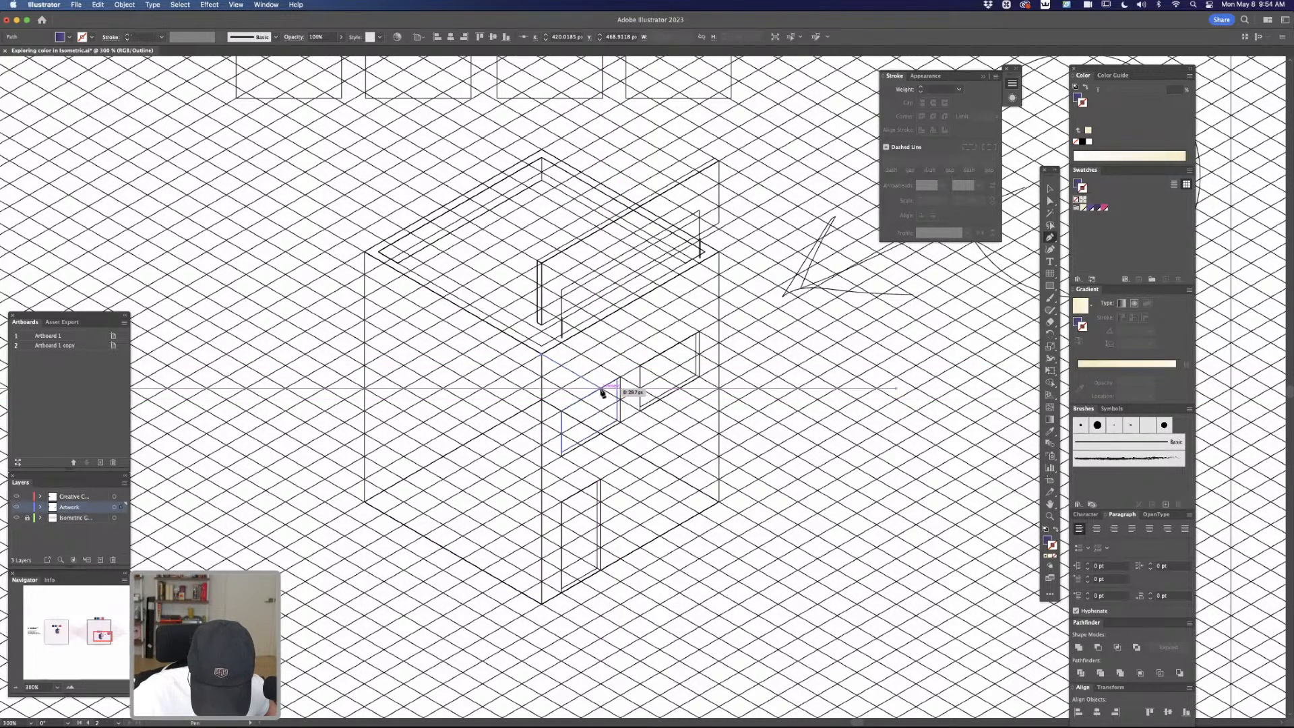
pyautogui.click(620, 399)
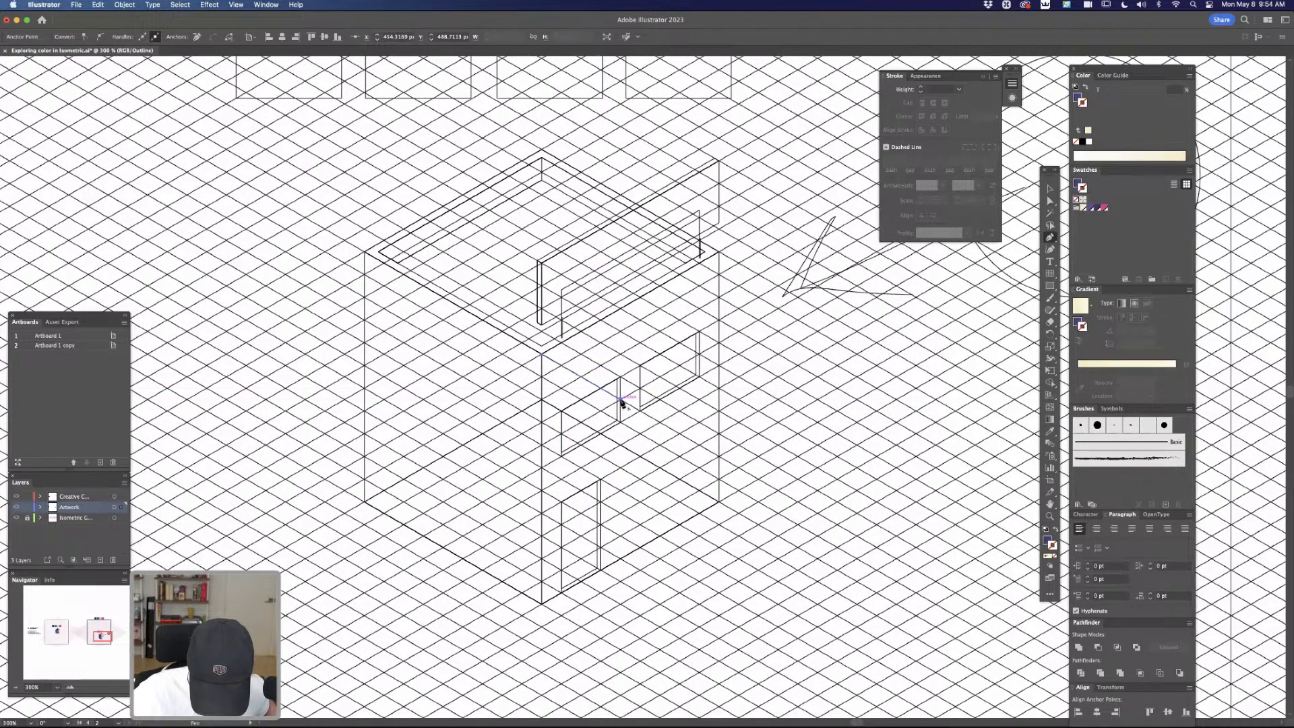
pyautogui.click(619, 444)
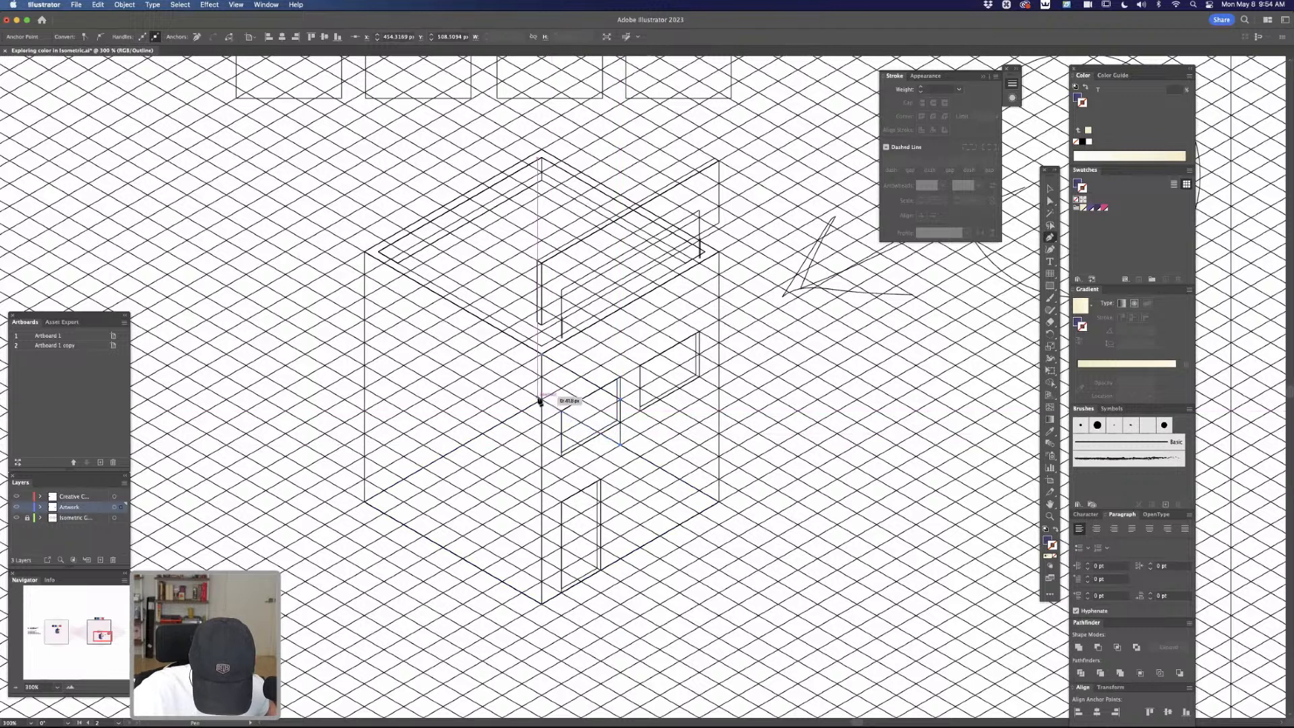
pyautogui.click(541, 399)
pyautogui.click(541, 354)
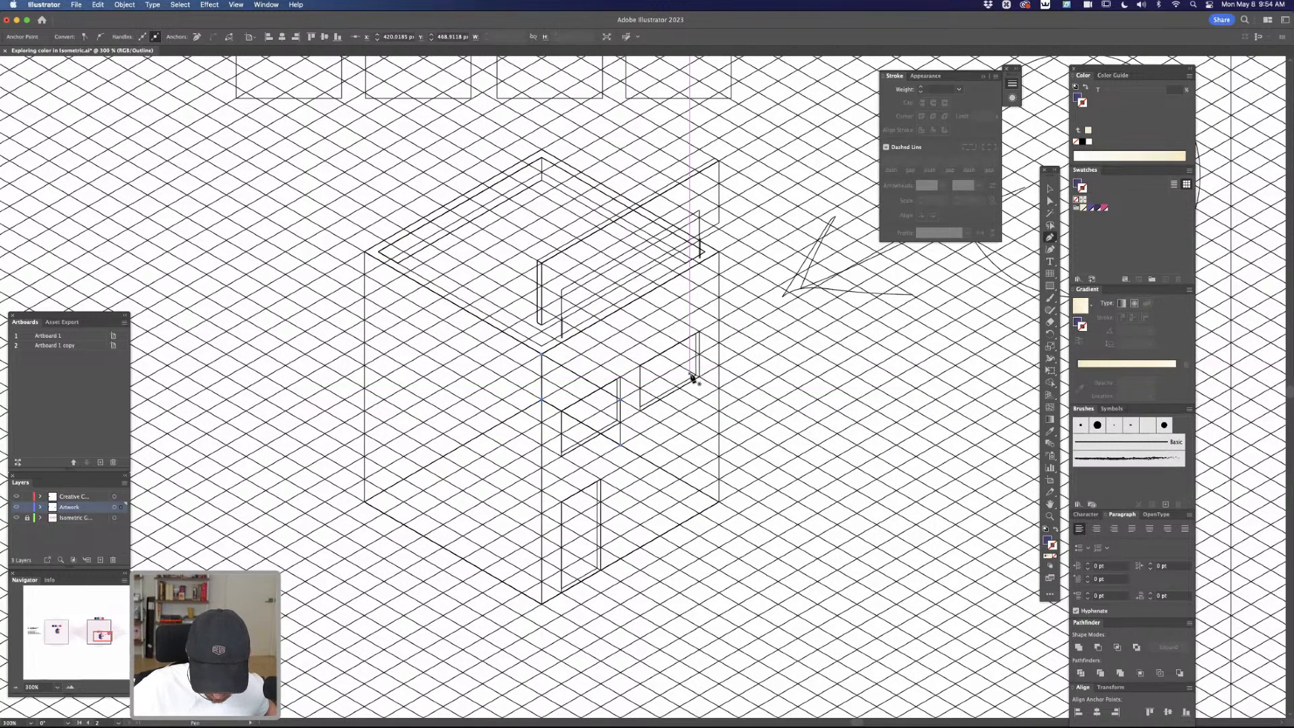
pyautogui.hotkey('ctrl', 'y')
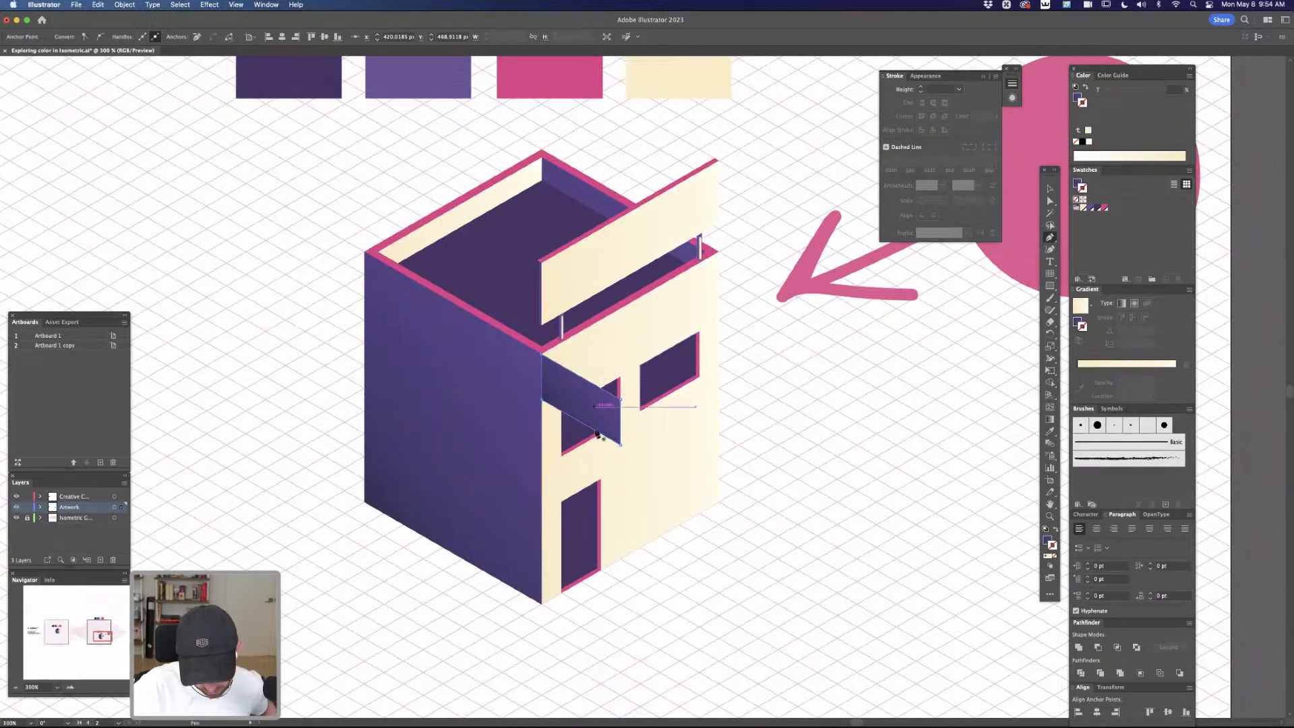
# Shorten the canopy side panel along the isometric grid to about 26 px wide by moving its outer edge toward the building
pyautogui.press('super+y')
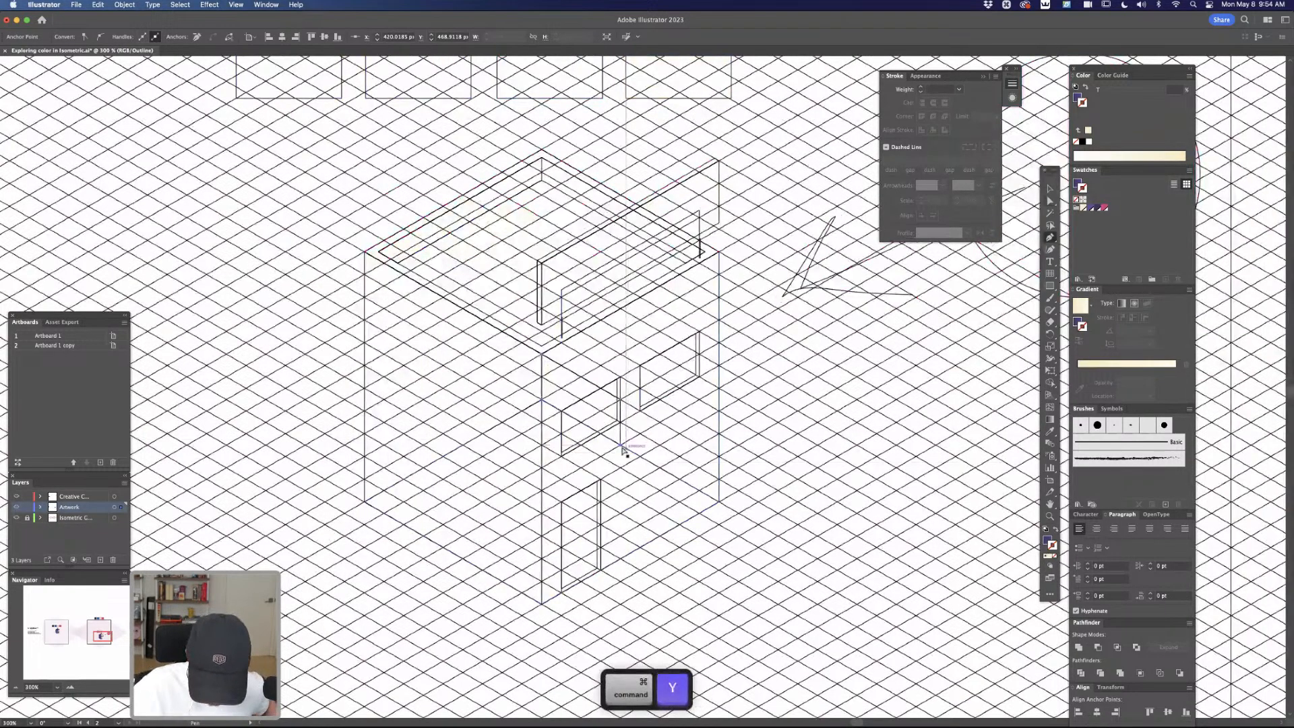
pyautogui.press('a')
pyautogui.click(620, 438)
pyautogui.moveTo(622, 441); pyautogui.dragTo(607, 434)
pyautogui.press('super+y')
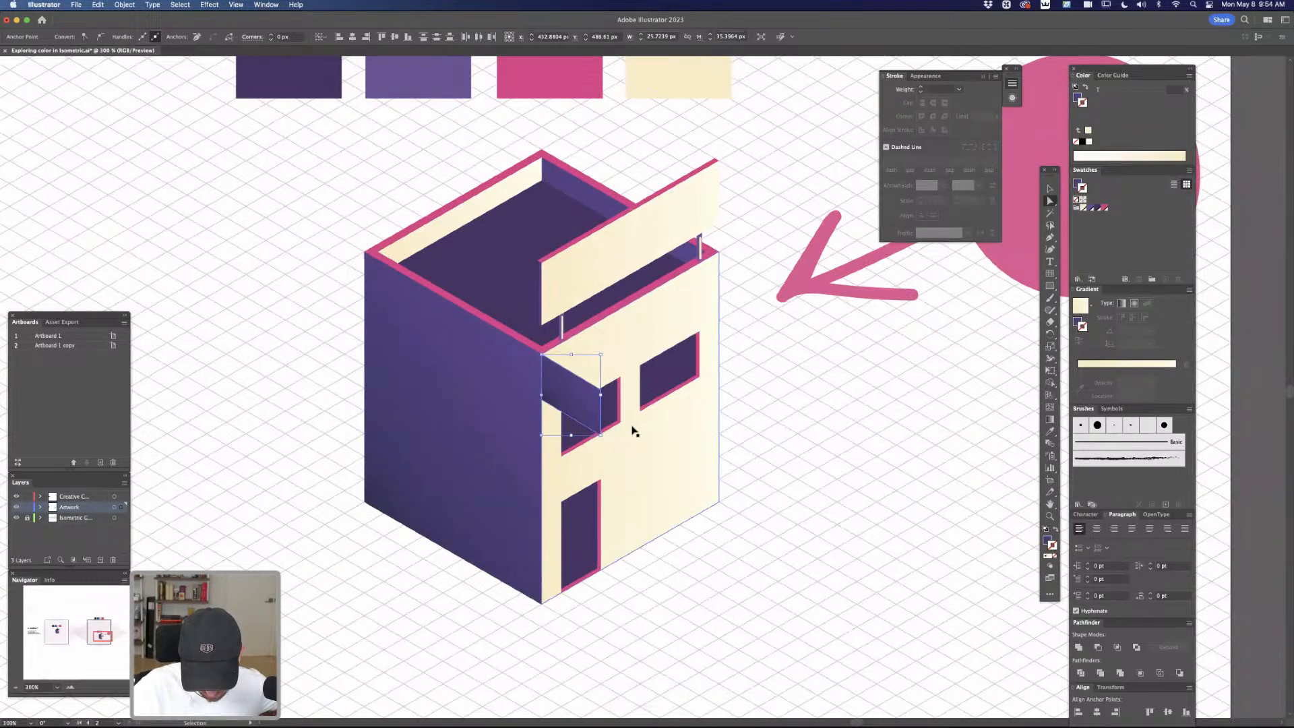
# Raise the side panel's outer edge by about 0.75 px so its corners meet the isometric grid lines
pyautogui.press('super+y')
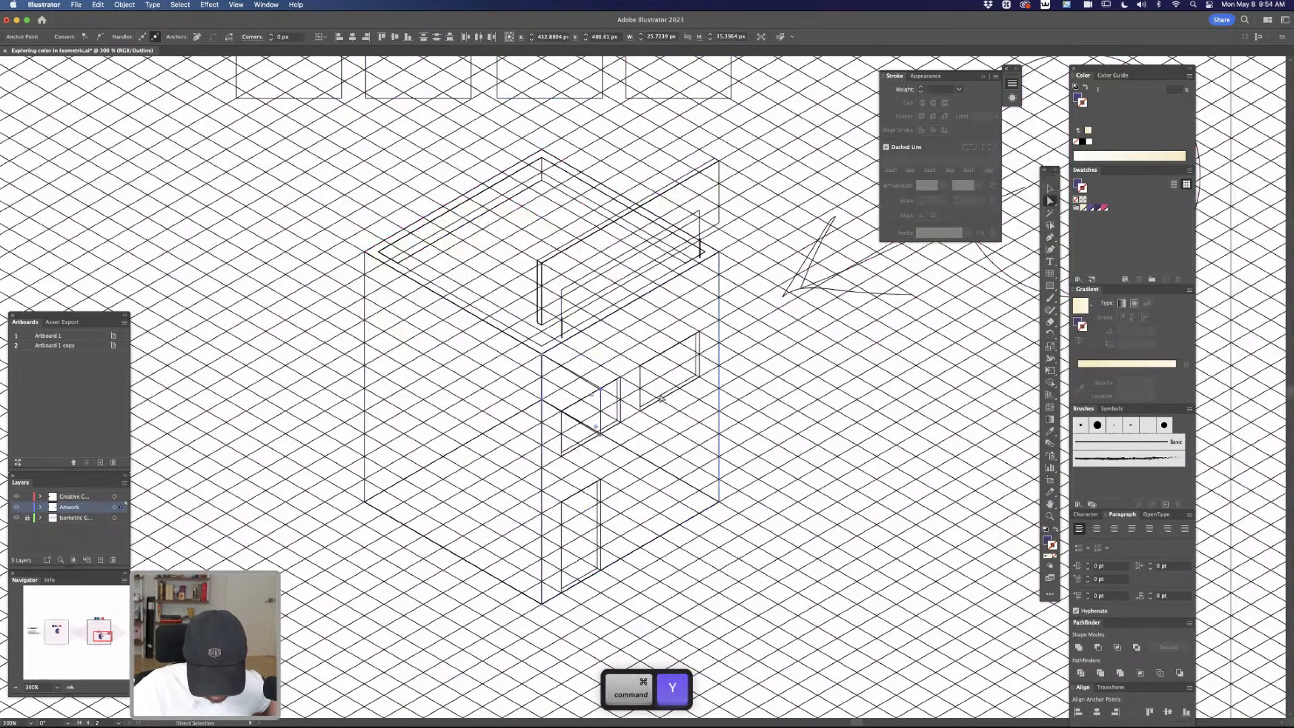
pyautogui.press('z')
pyautogui.moveTo(614, 376); pyautogui.dragTo(616, 395)
pyautogui.press('a')
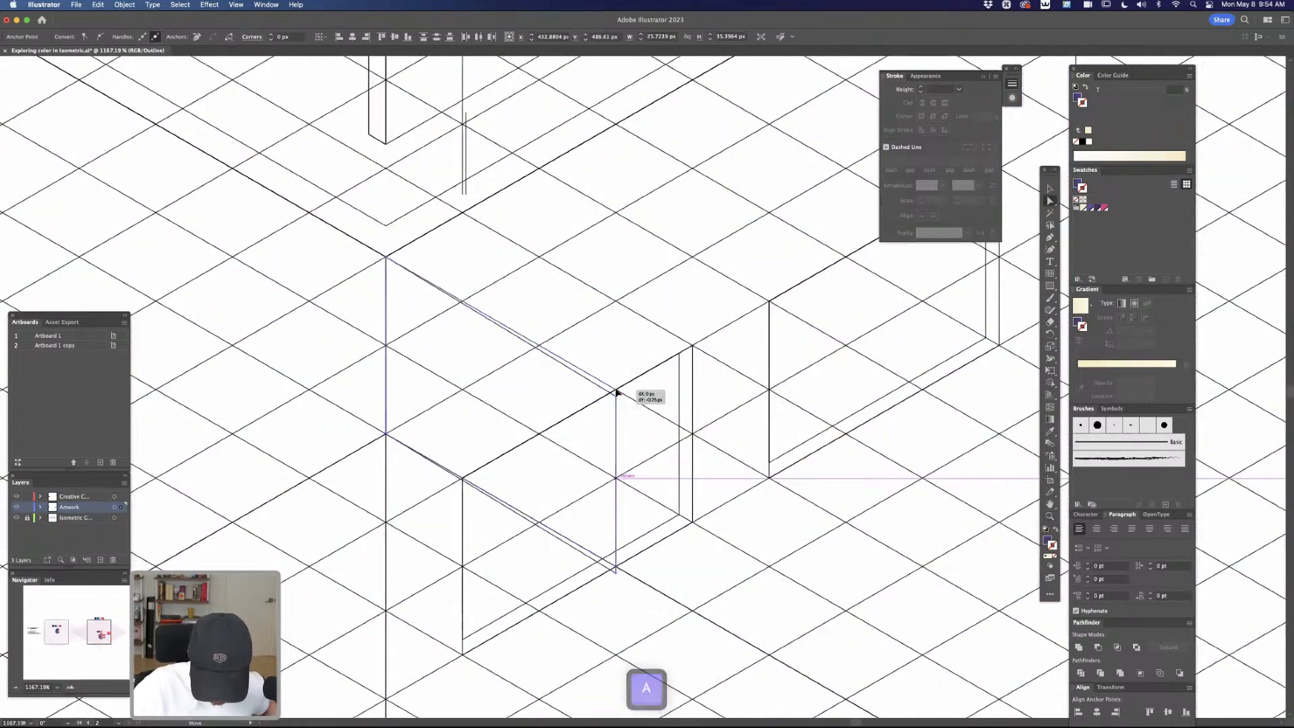
pyautogui.click(617, 397)
pyautogui.press('super+y')
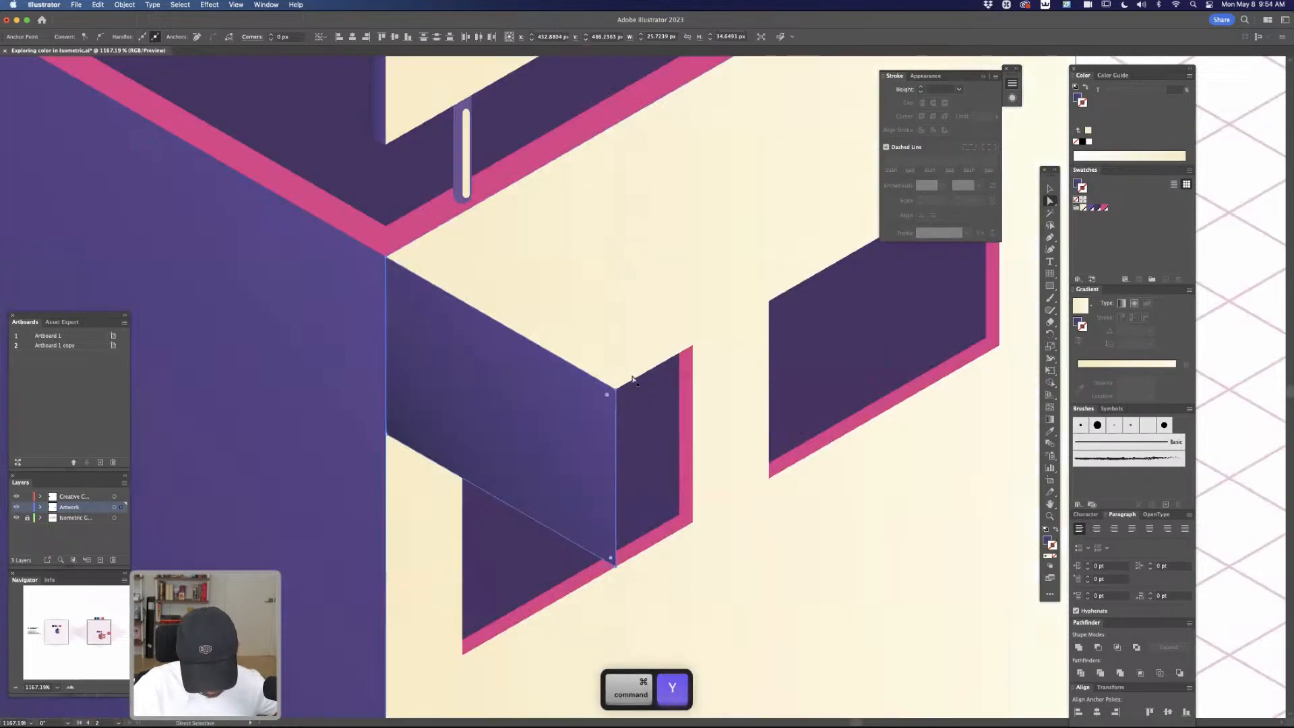
pyautogui.press('super+minus')
pyautogui.press('super+minus')
pyautogui.press('super+minus')
pyautogui.press('super+minus')
pyautogui.press('super+equal')
pyautogui.press('super+equal')
pyautogui.press('super+equal')
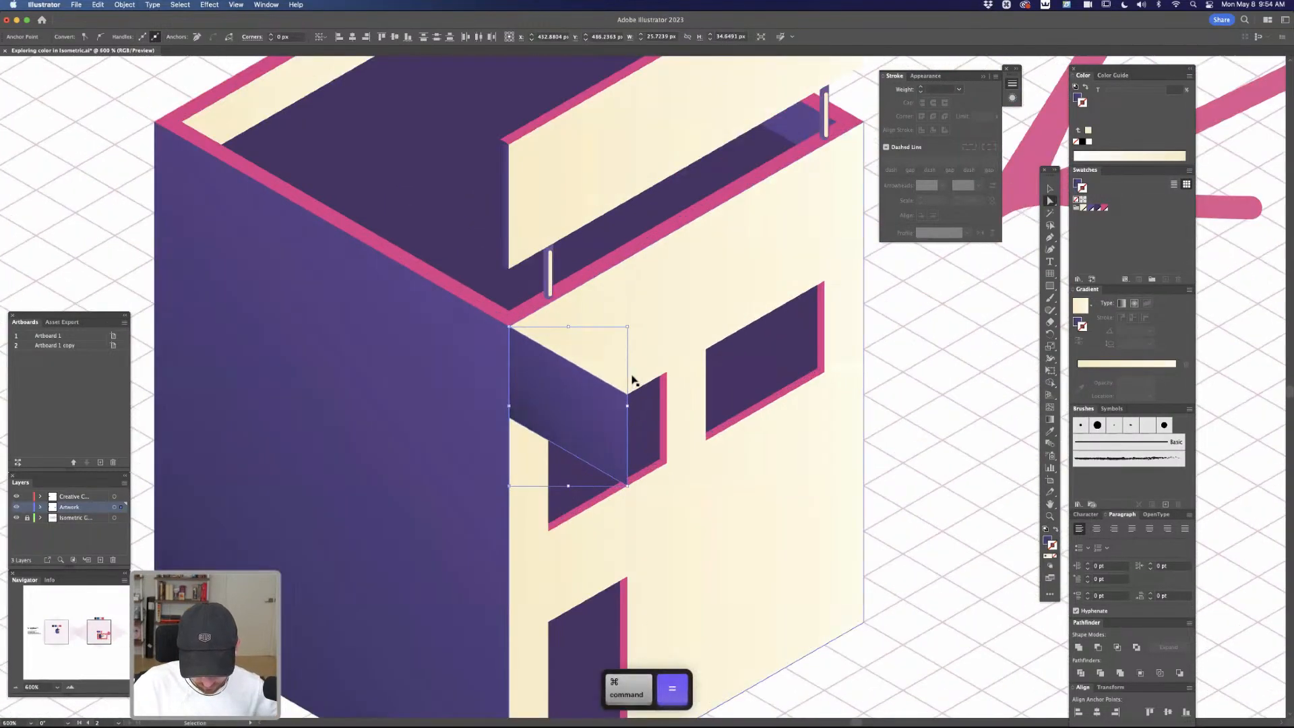
# Draw the canopy's purple top face along the front roof edge, about 103 px wide and 59 px high, joining the side panel's outer corner
pyautogui.press('super+y')
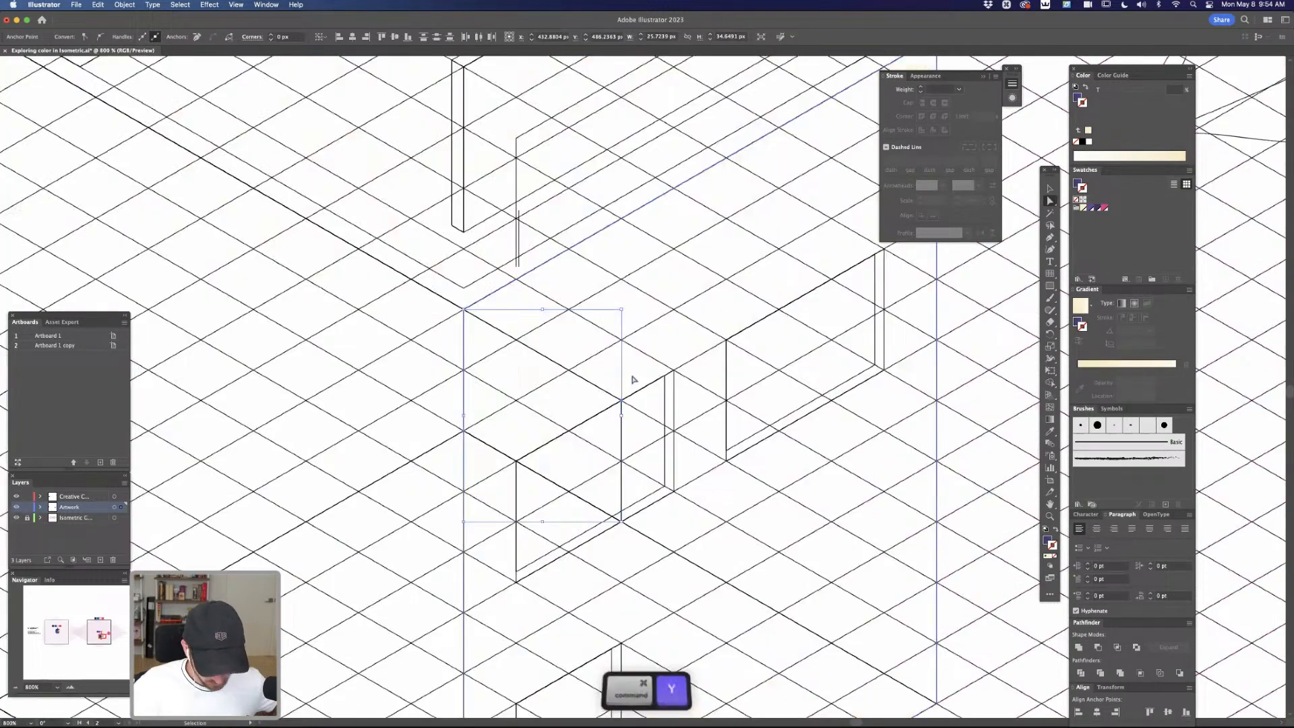
pyautogui.click(975, 397)
pyautogui.moveTo(966, 402); pyautogui.dragTo(924, 435)
pyautogui.press('p')
pyautogui.click(424, 343)
pyautogui.moveTo(847, 138); pyautogui.dragTo(854, 255)
pyautogui.click(754, 194)
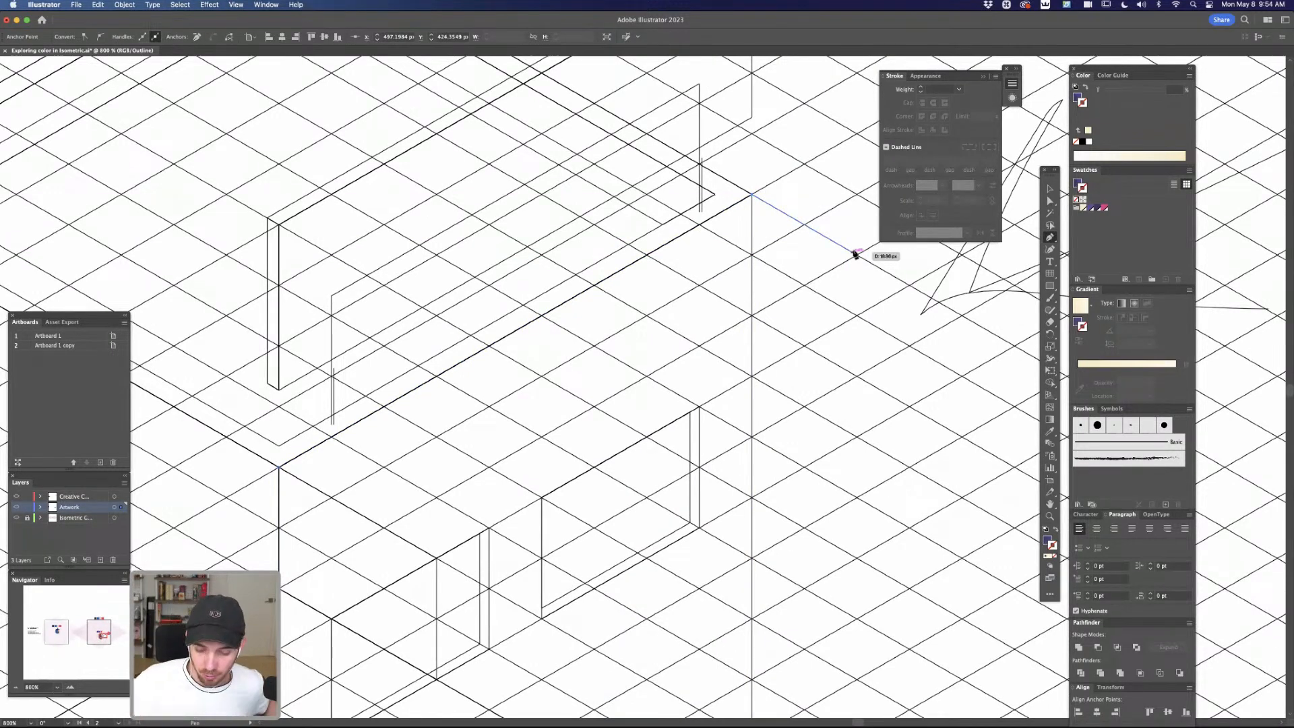
pyautogui.moveTo(872, 246); pyautogui.dragTo(911, 288)
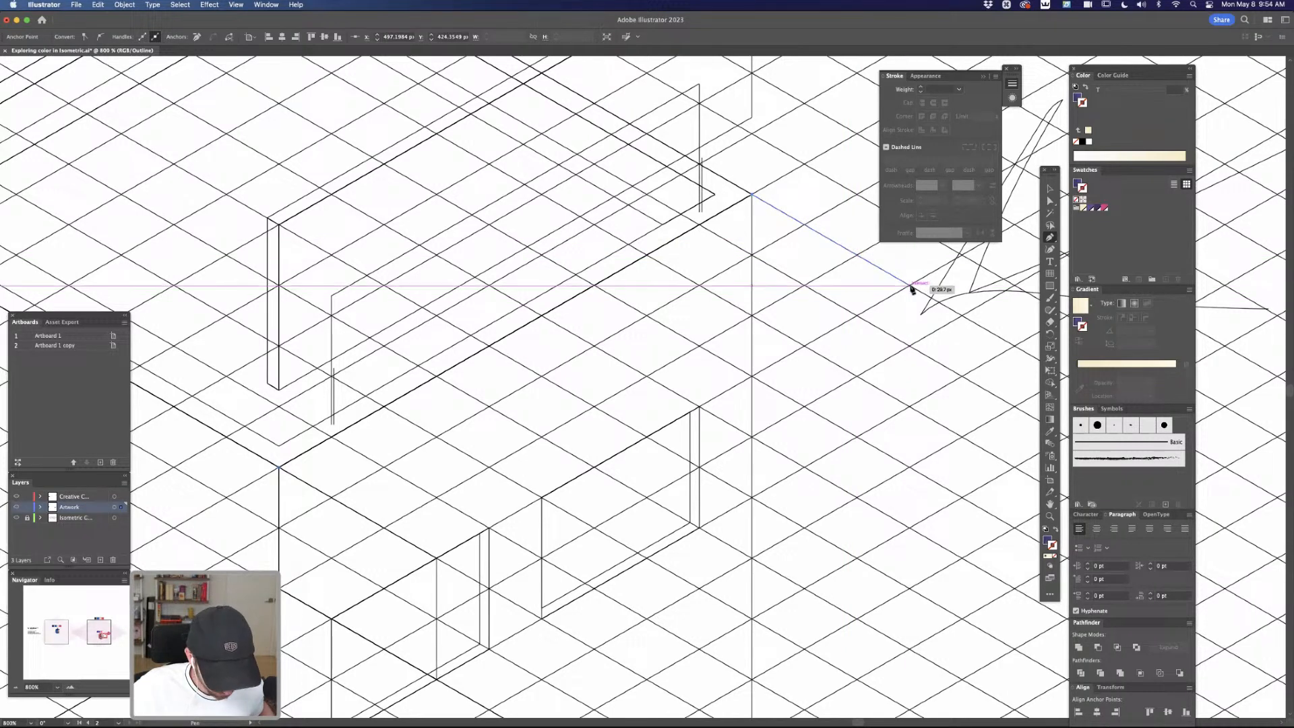
pyautogui.press('super+y')
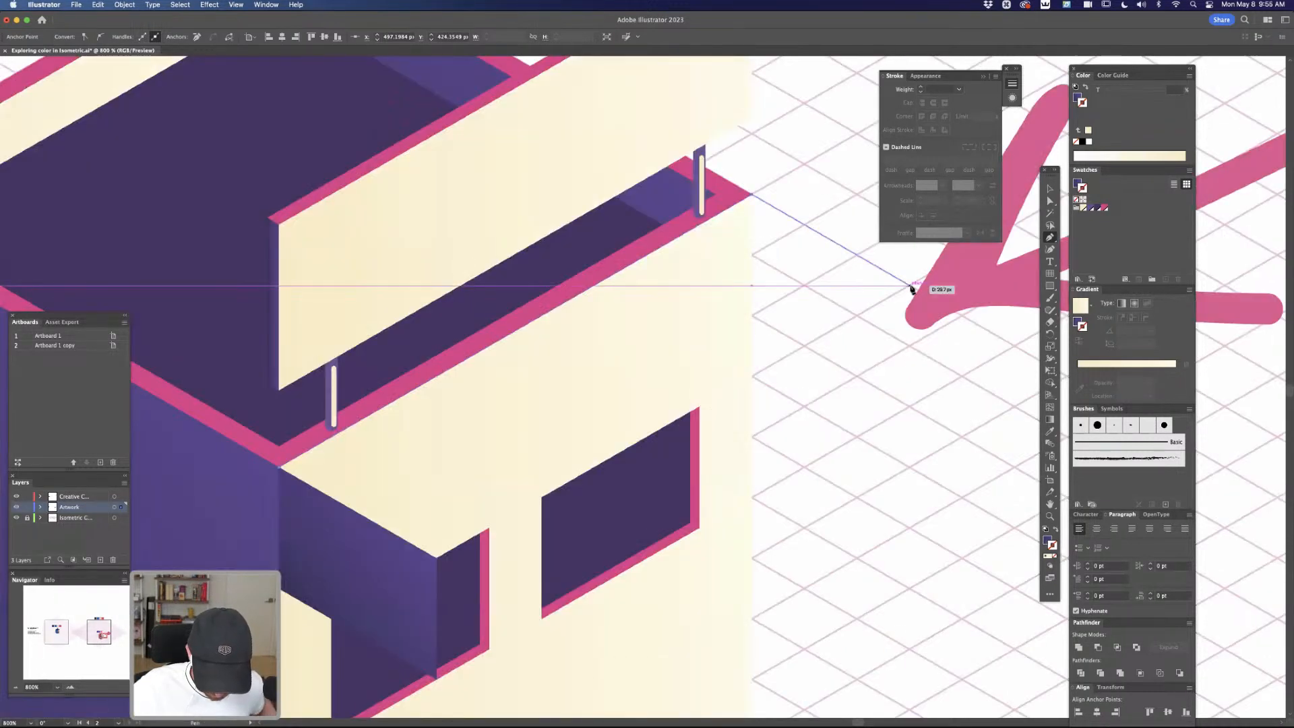
pyautogui.click(436, 561)
pyautogui.click(278, 465)
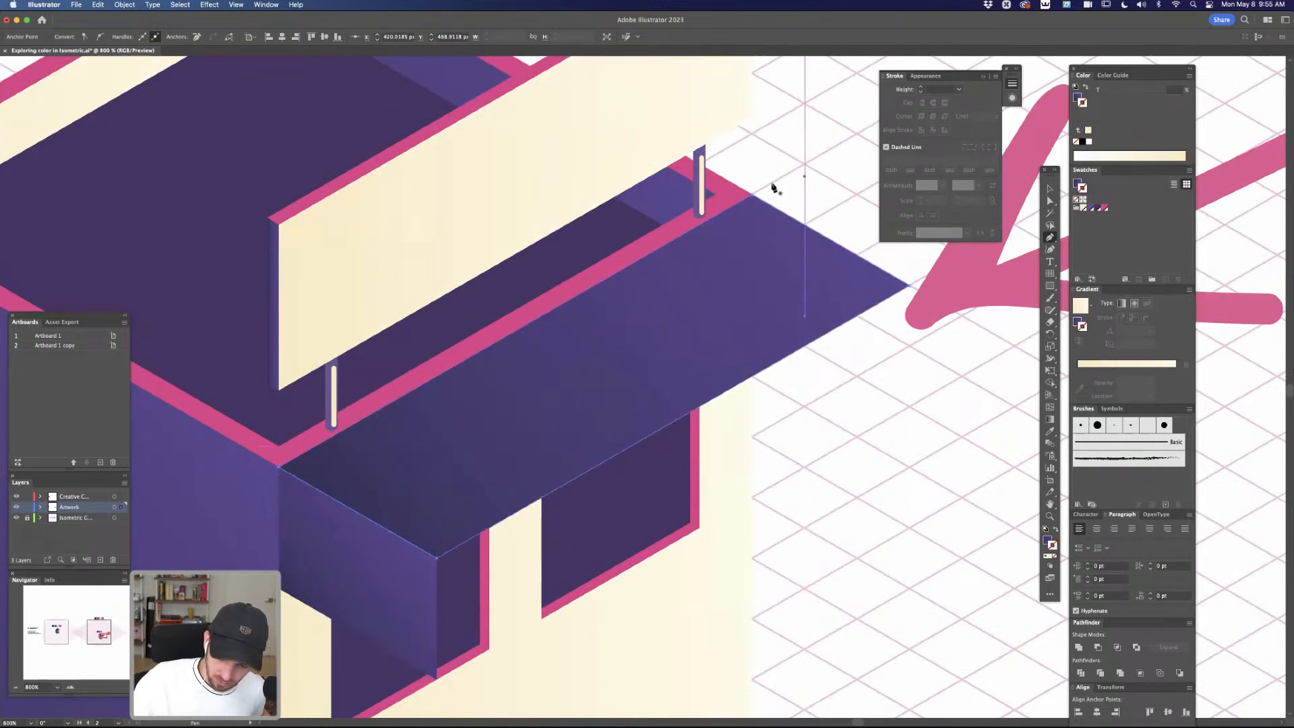
pyautogui.click(754, 197)
pyautogui.press('super+z')
pyautogui.press('a')
pyautogui.click(846, 335)
pyautogui.click(811, 291)
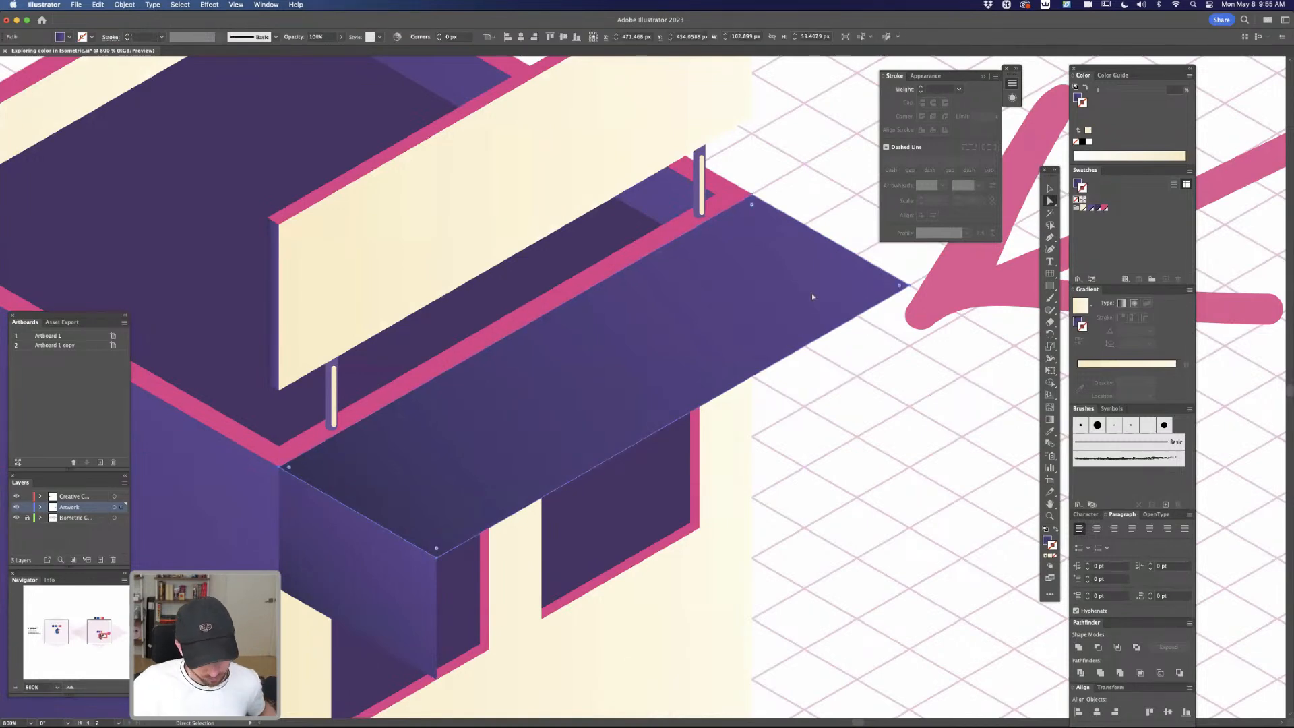
# Draw the canopy's front face with the Pen tool between the top face's outer edge and the side panel's lower outer corner
pyautogui.press('super+minus')
pyautogui.press('super+minus')
pyautogui.press('space')
pyautogui.moveTo(780, 387); pyautogui.dragTo(805, 334)
pyautogui.press('p')
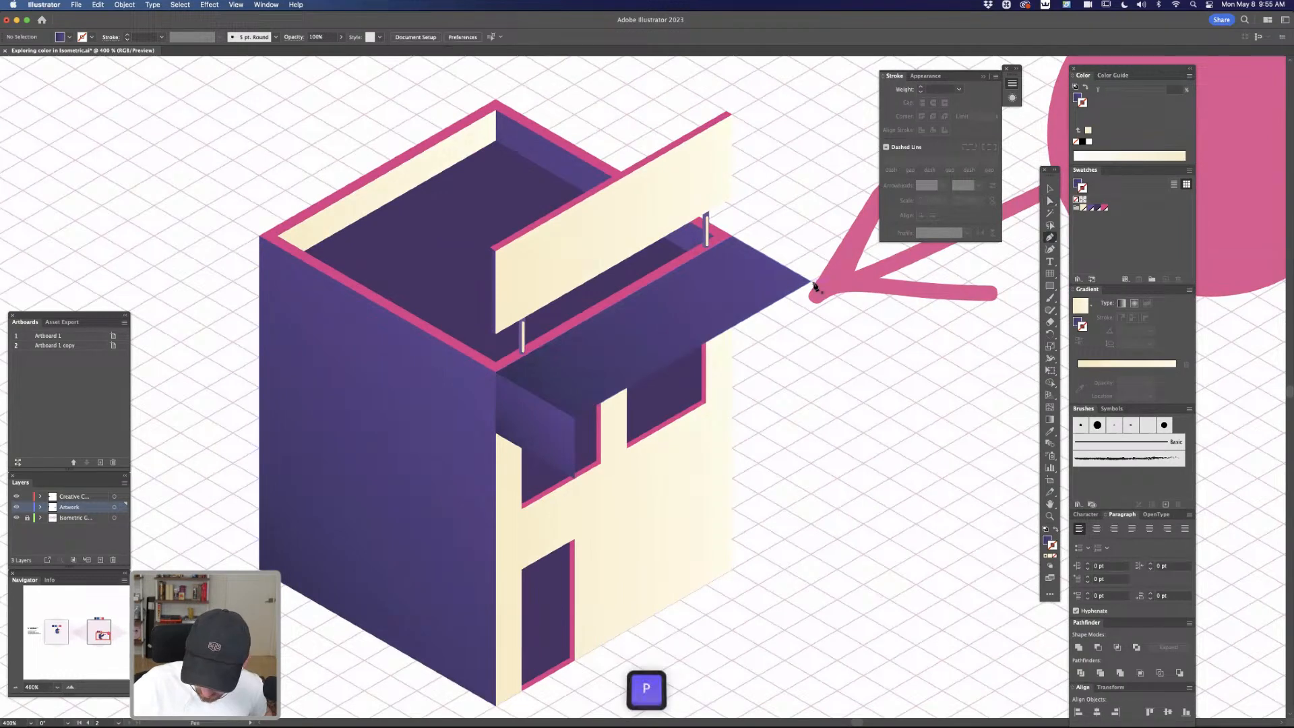
pyautogui.click(811, 344)
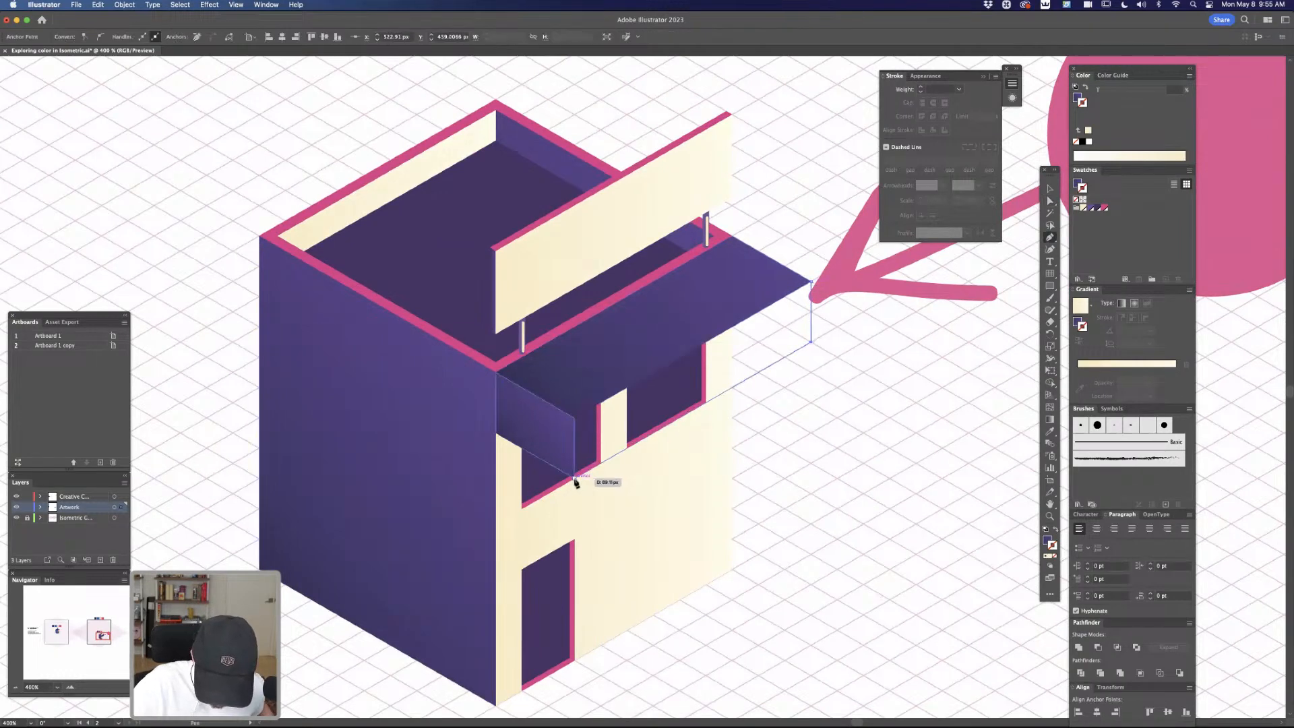
pyautogui.click(576, 476)
pyautogui.click(574, 417)
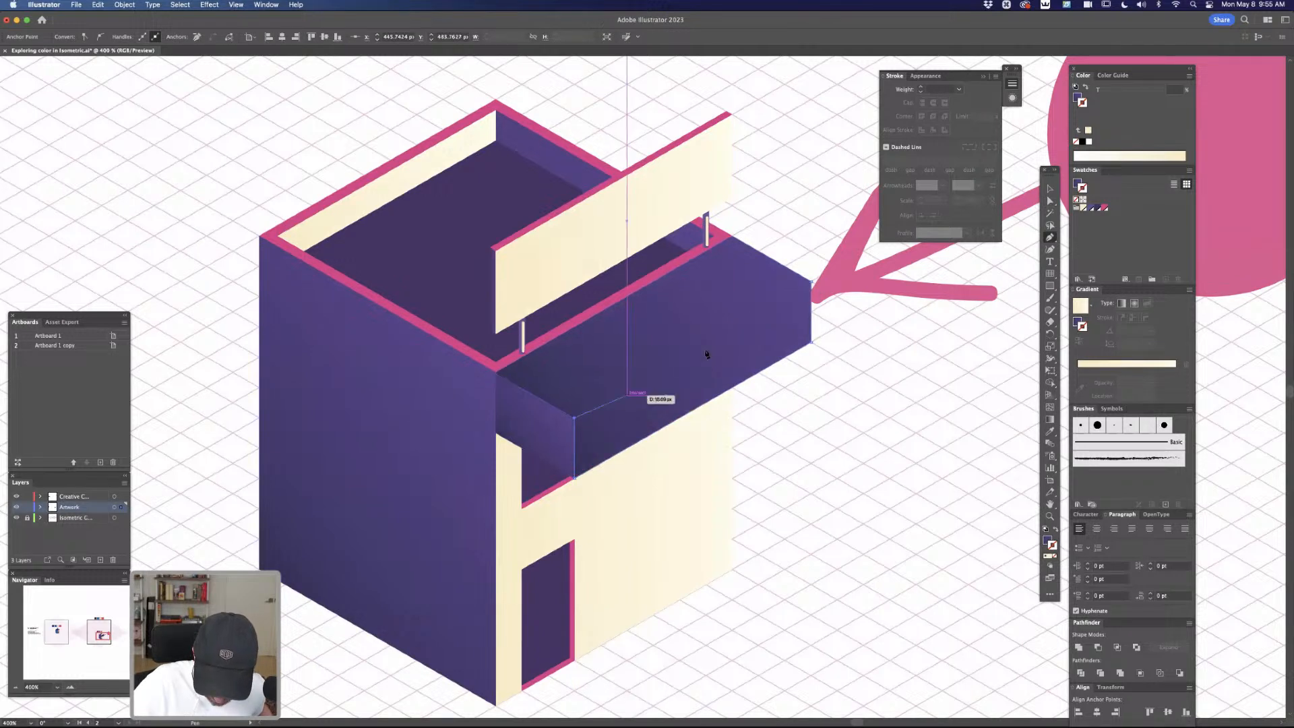
pyautogui.click(811, 283)
# Fill the canopy's front face with the cream gradient sampled from the front wall, and deselect it
pyautogui.press('a')
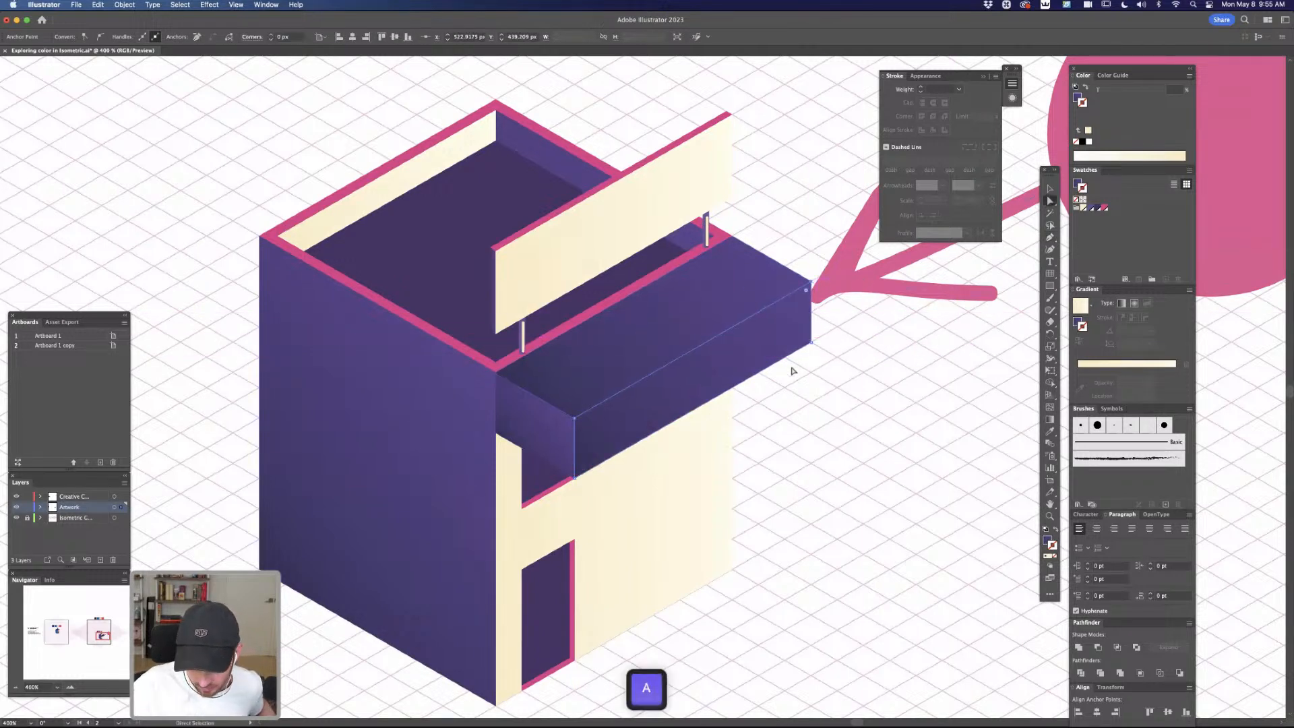
pyautogui.press('i')
pyautogui.click(724, 464)
pyautogui.press('a')
pyautogui.click(908, 313)
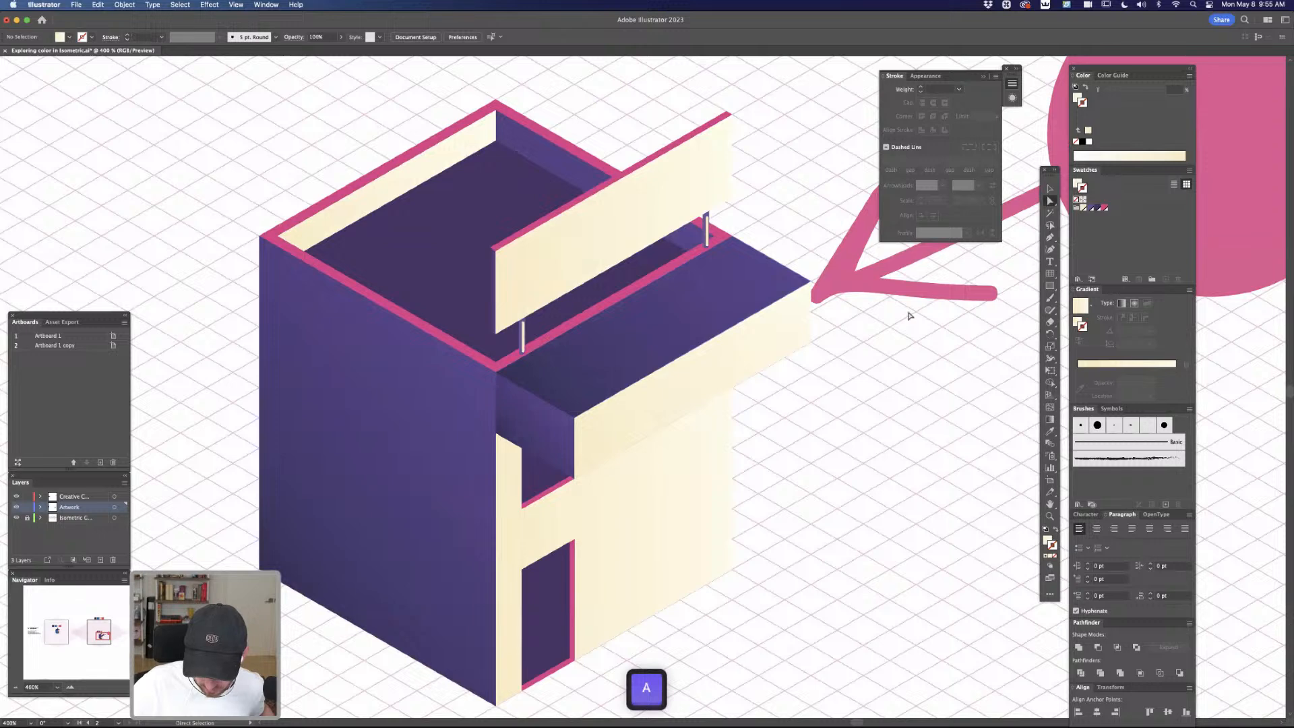
# Delete the pink freehand annotation line beside the canopy's outer corner
pyautogui.click(860, 273)
pyautogui.press('BackSpace')
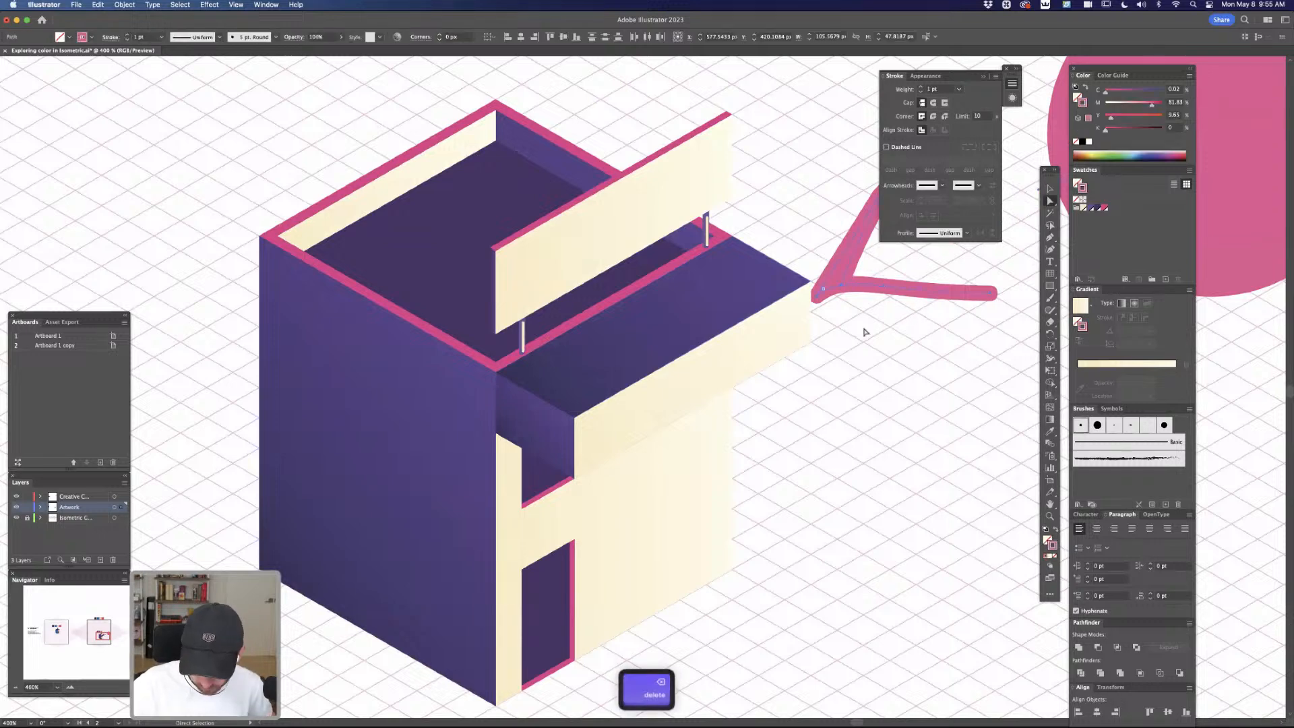
# Recolor the canopy's top face with the pink sampled from the roof edge, and deselect it
pyautogui.click(697, 310)
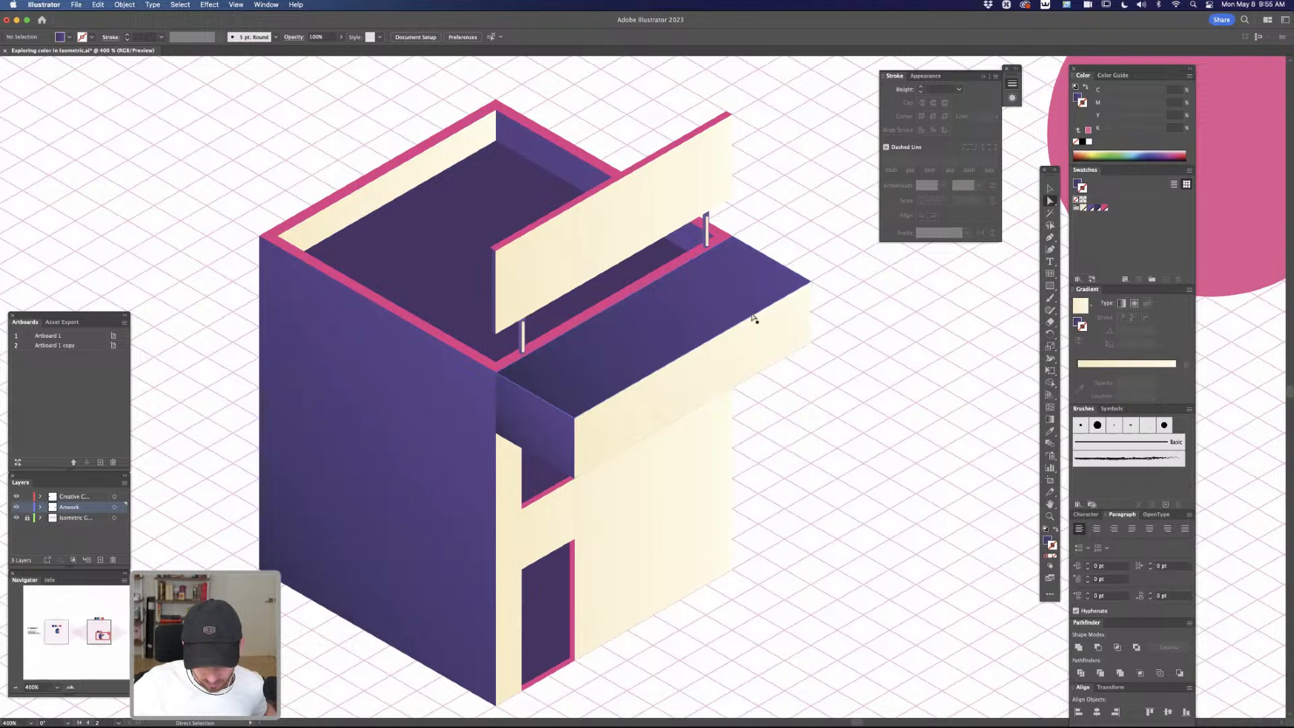
pyautogui.press('i')
pyautogui.press('a')
pyautogui.click(755, 211)
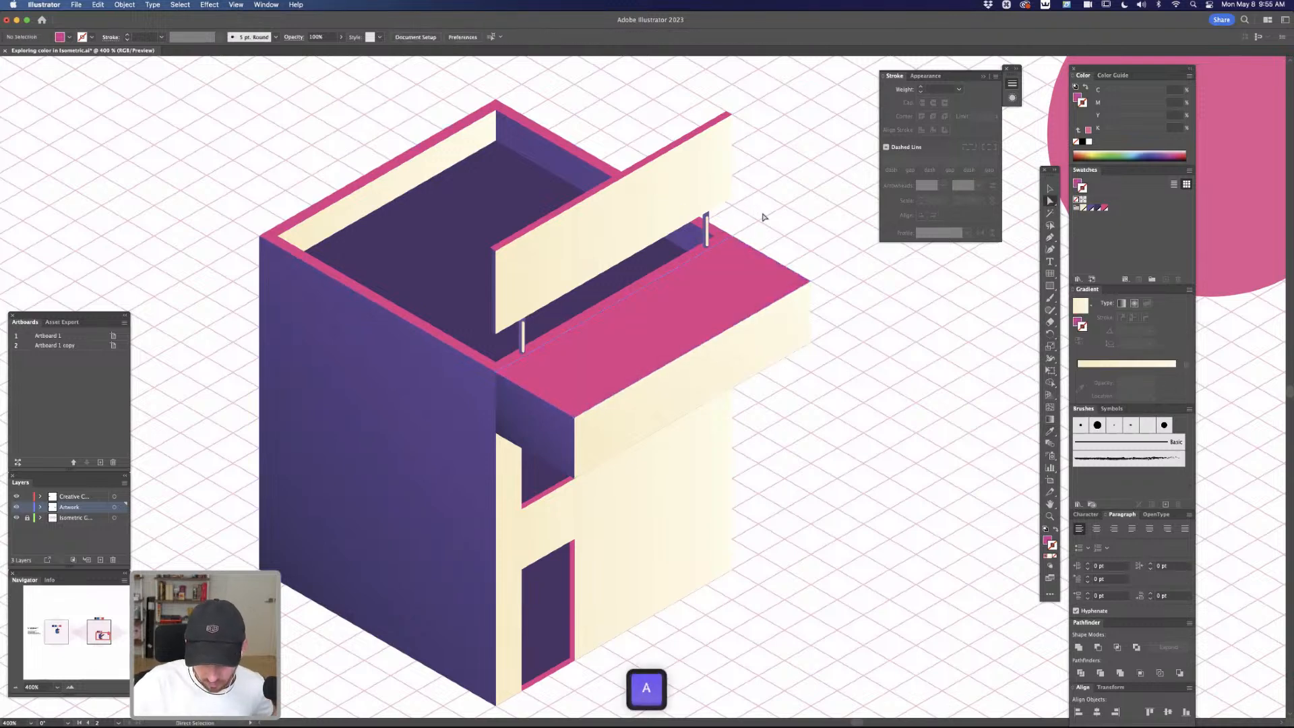
# Extend the canopy's side panel slightly over the adjoining purple side wall and unite the two into one continuous face
pyautogui.press('super+minus')
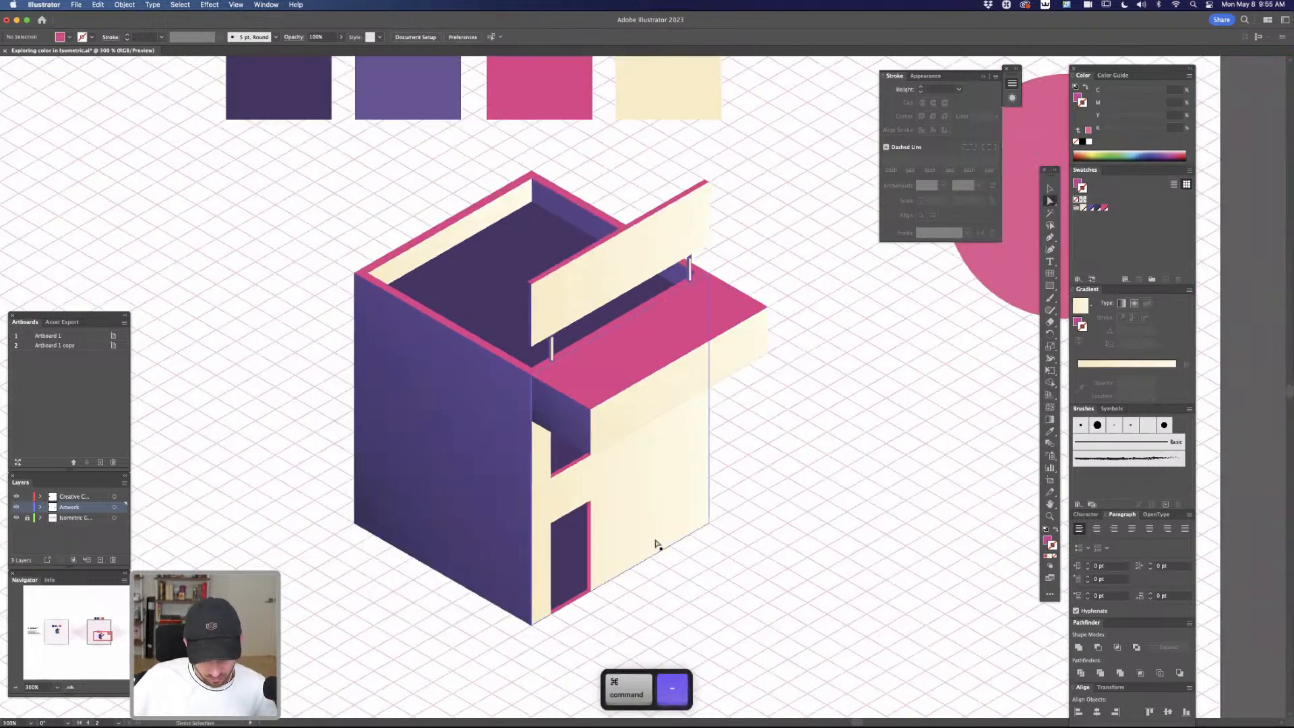
pyautogui.click(565, 419)
pyautogui.keyDown('shift'); pyautogui.click(506, 389); pyautogui.keyUp('shift')
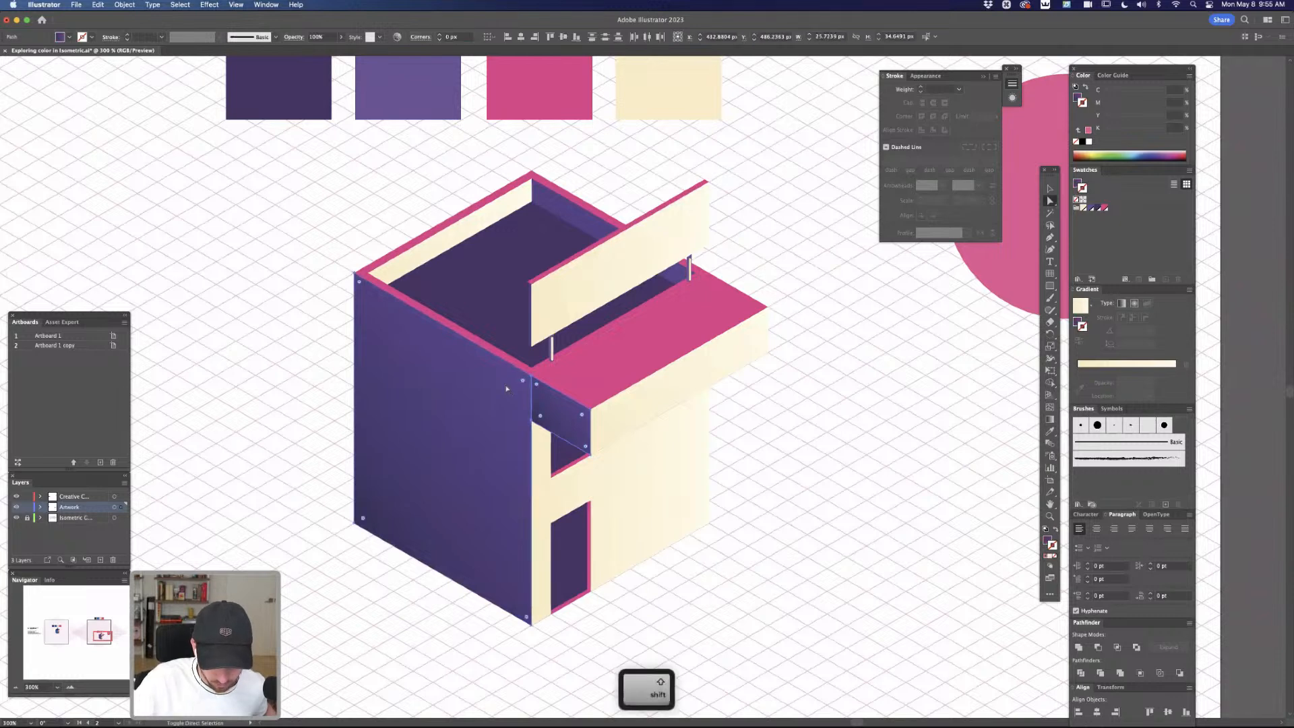
pyautogui.press('super+g')
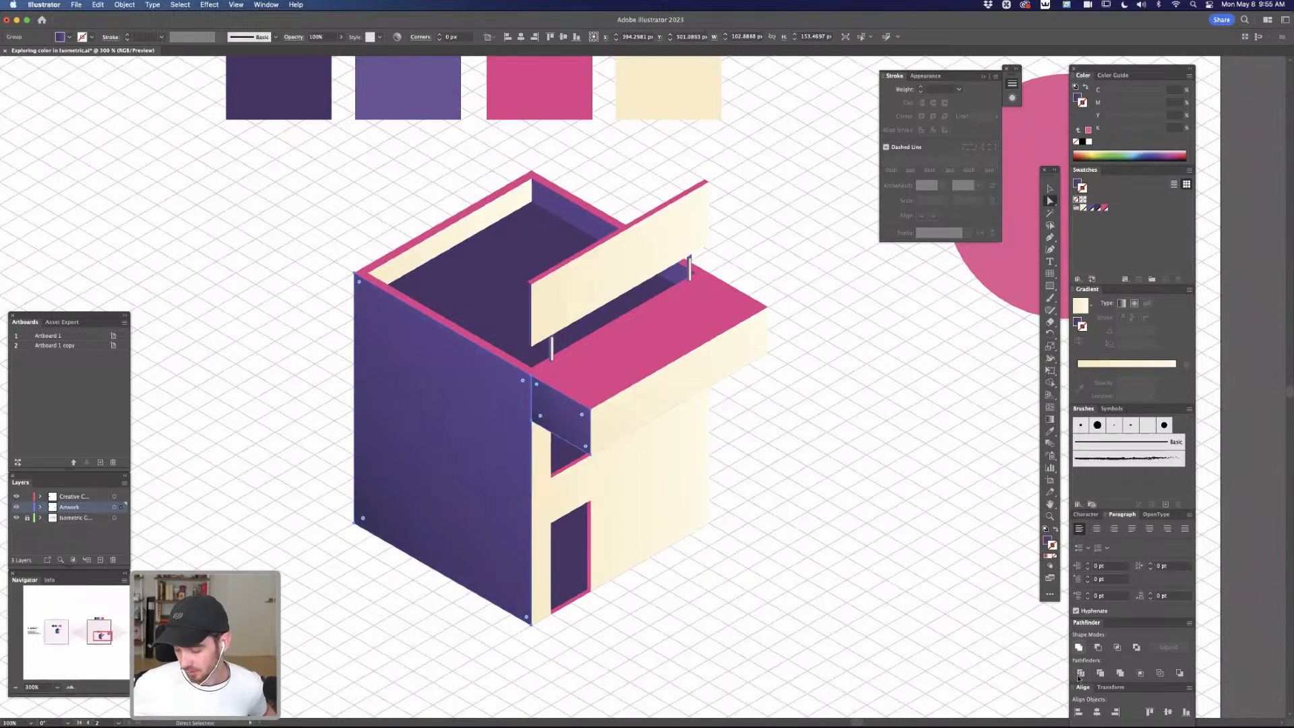
pyautogui.press('a')
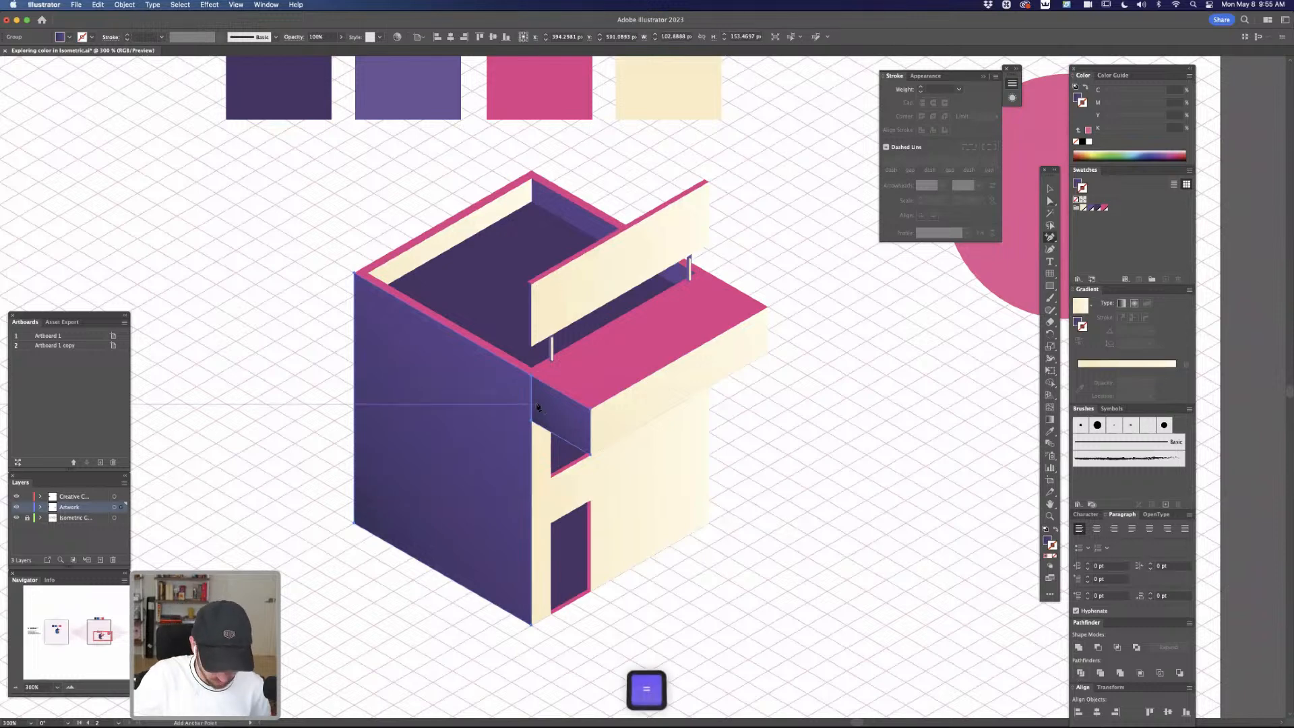
pyautogui.moveTo(530, 398); pyautogui.dragTo(521, 396)
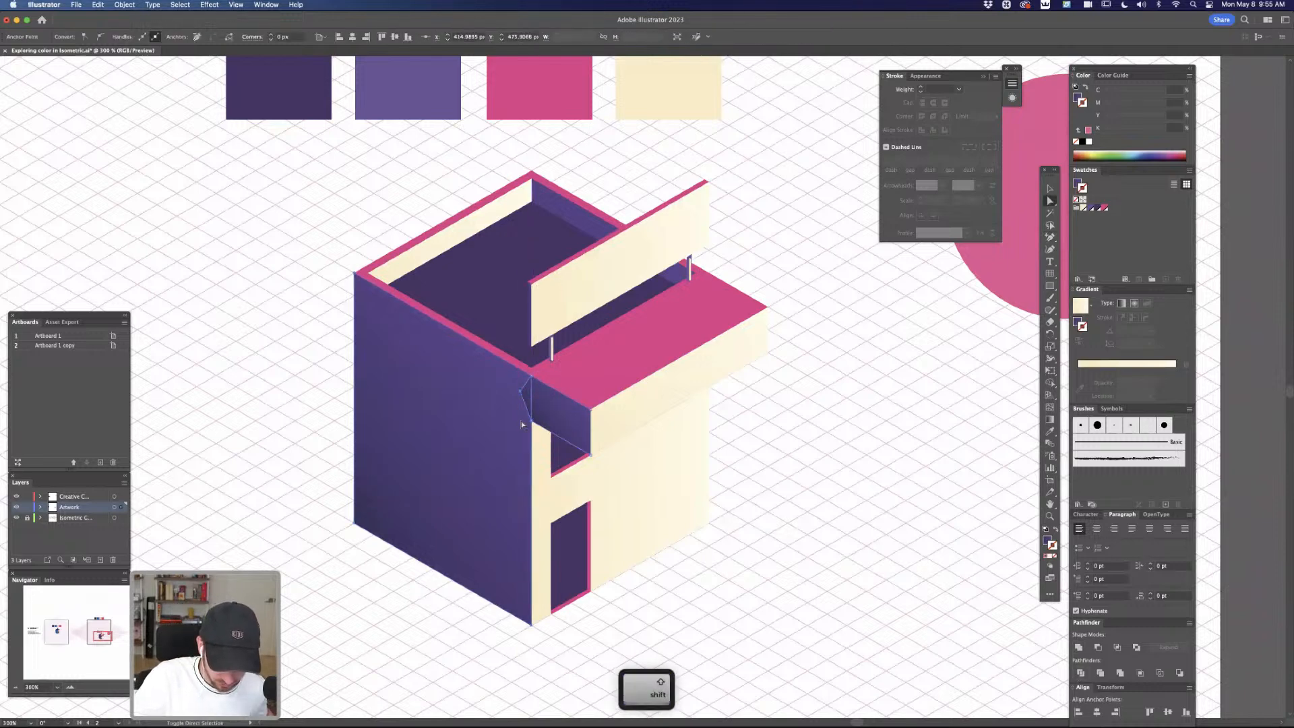
pyautogui.click(1076, 647)
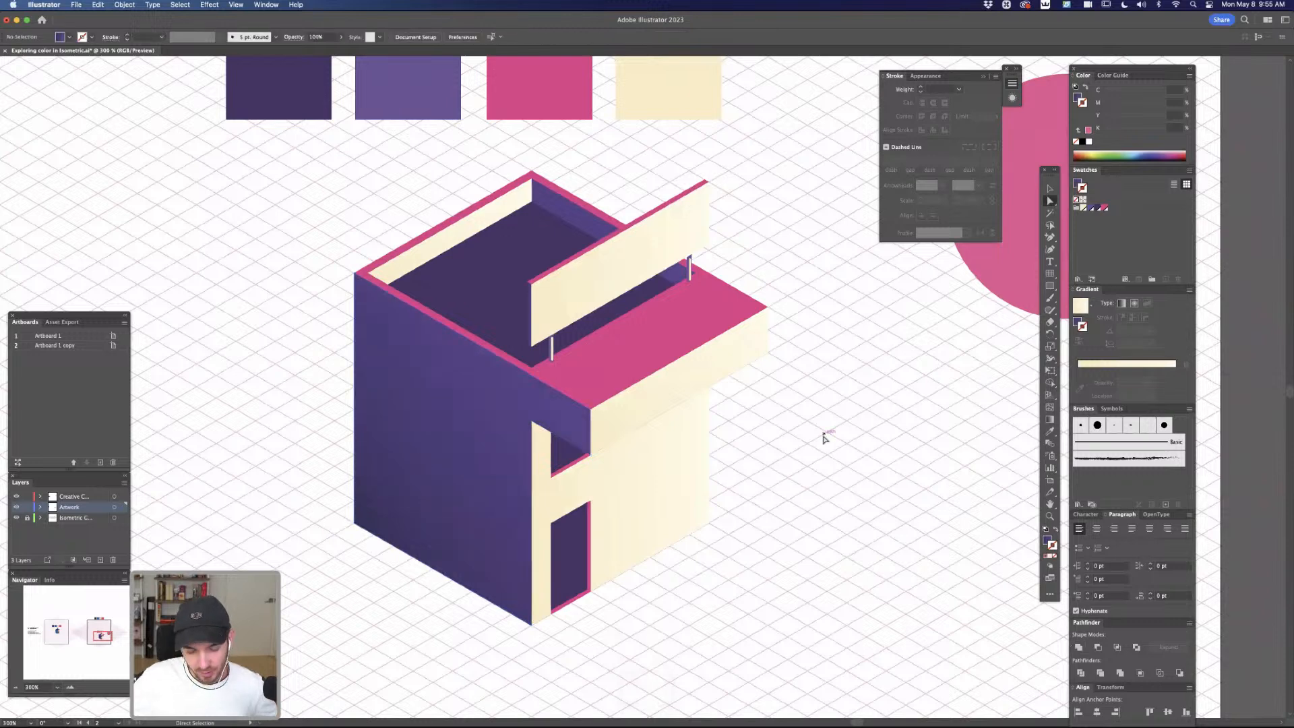
# Split off the front wall's upper strip beneath the canopy using a lowered copy of the wall and the Shape Builder, and delete the leftover copy
pyautogui.press('super+minus')
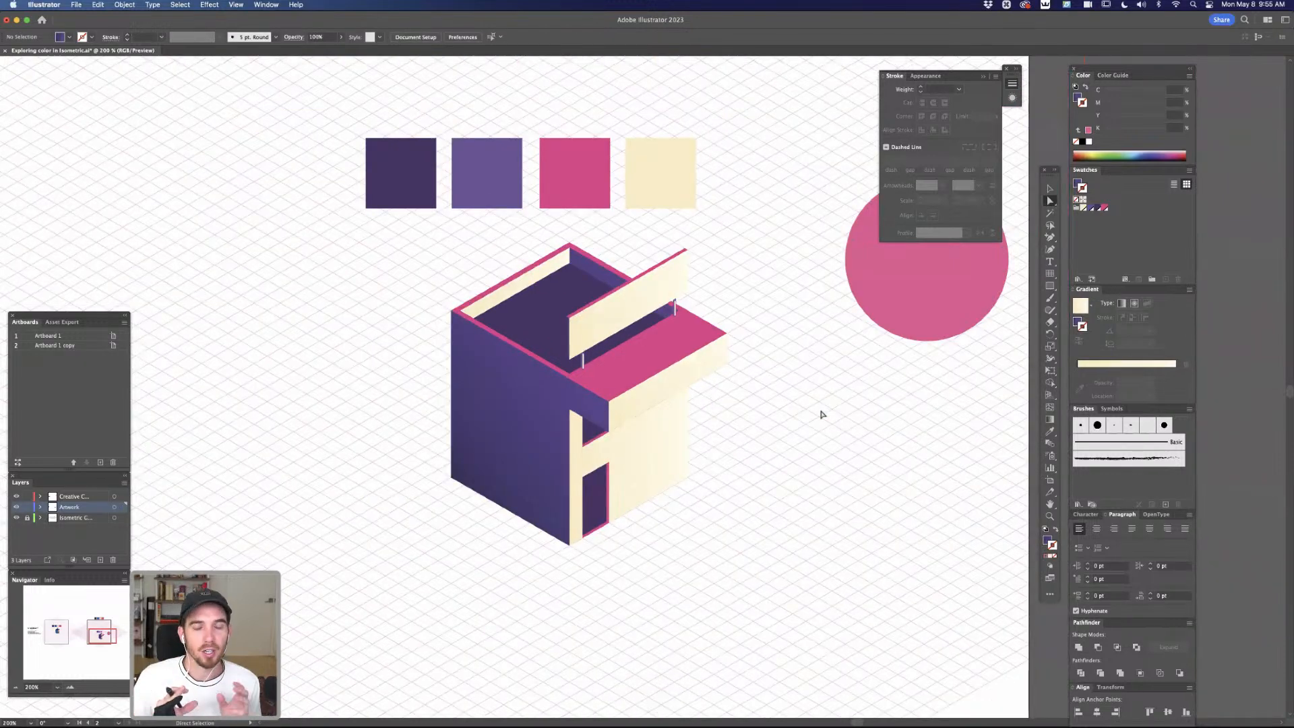
pyautogui.moveTo(578, 431); pyautogui.dragTo(640, 542)
pyautogui.keyDown('shift'); pyautogui.click(575, 423); pyautogui.keyUp('shift')
pyautogui.hotkey('shift', 'm')
pyautogui.press('a')
pyautogui.click(708, 531)
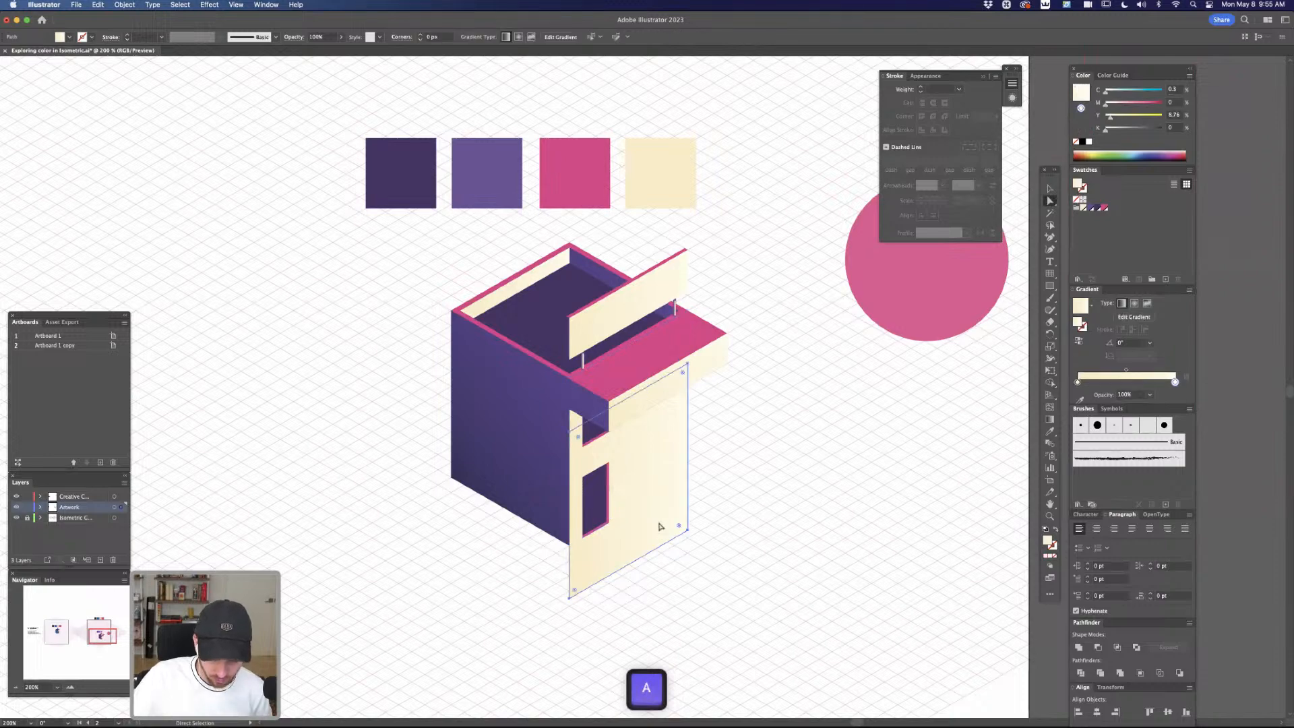
pyautogui.click(661, 536)
pyautogui.press('Delete')
# Fill the front wall's upper strip beneath the canopy with pink sampled from the palette swatch, and deselect it
pyautogui.click(577, 422)
pyautogui.press('i')
pyautogui.click(591, 191)
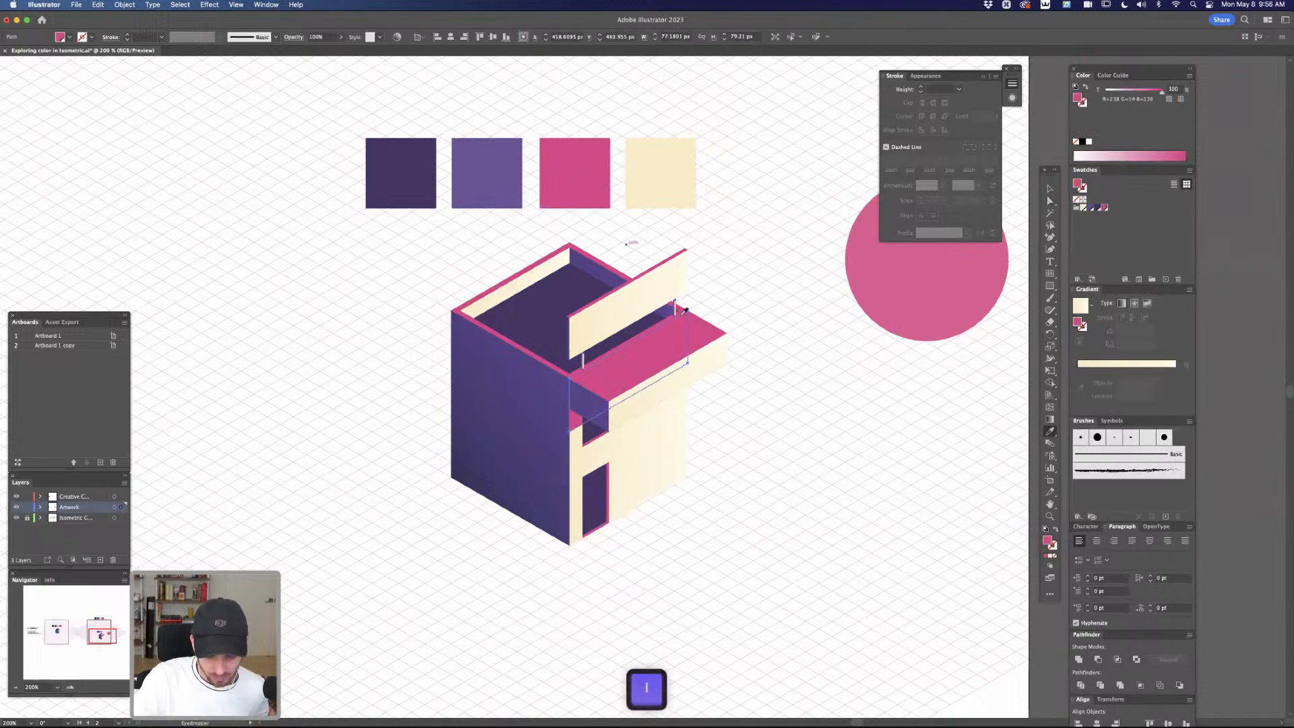
pyautogui.press('a')
pyautogui.click(791, 435)
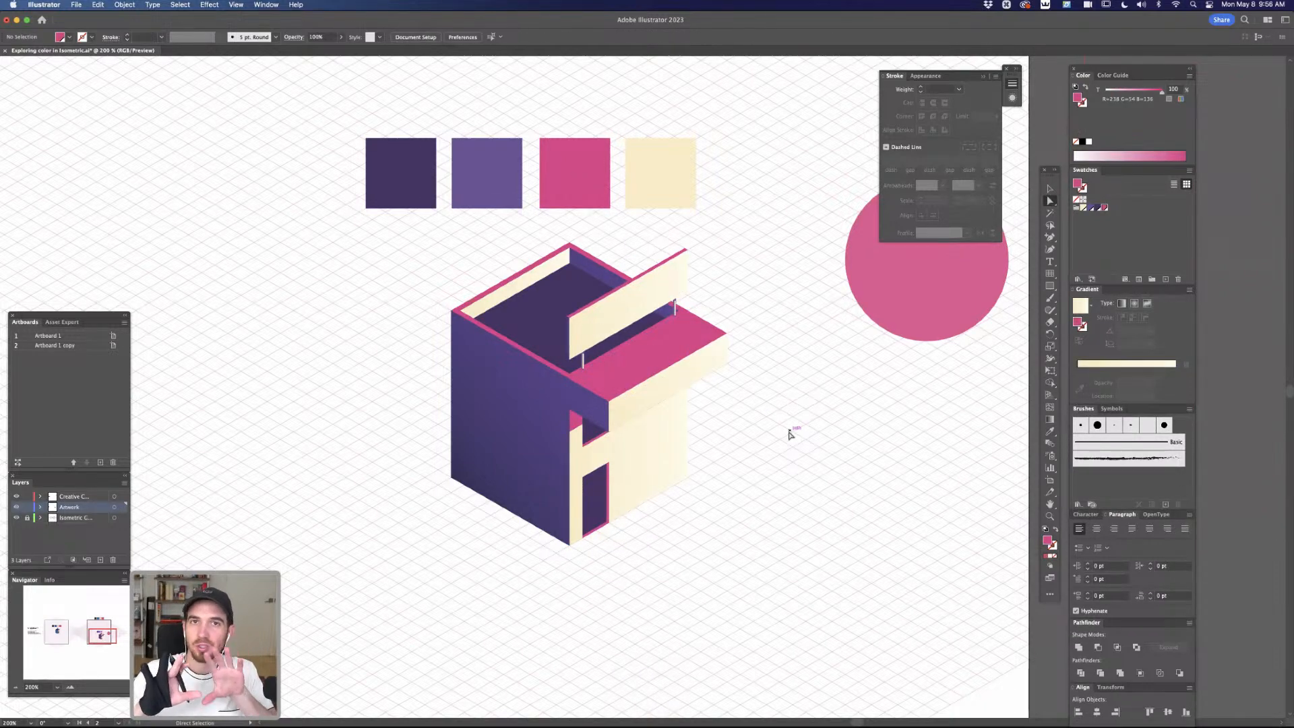